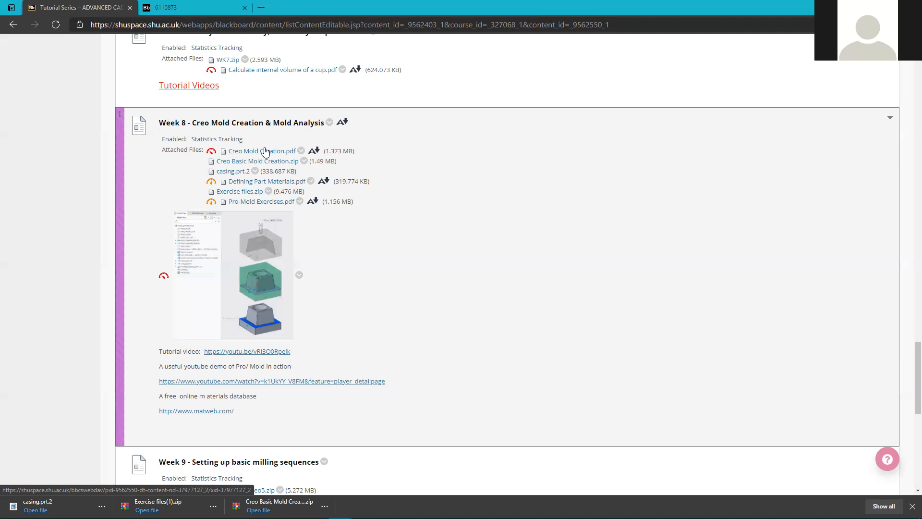
Open the Week 8 handout Creo Mold Creation.pdf and look over the exploded mold figure on its first page.
{"action": "left_click", "coordinate": [251, 149]}
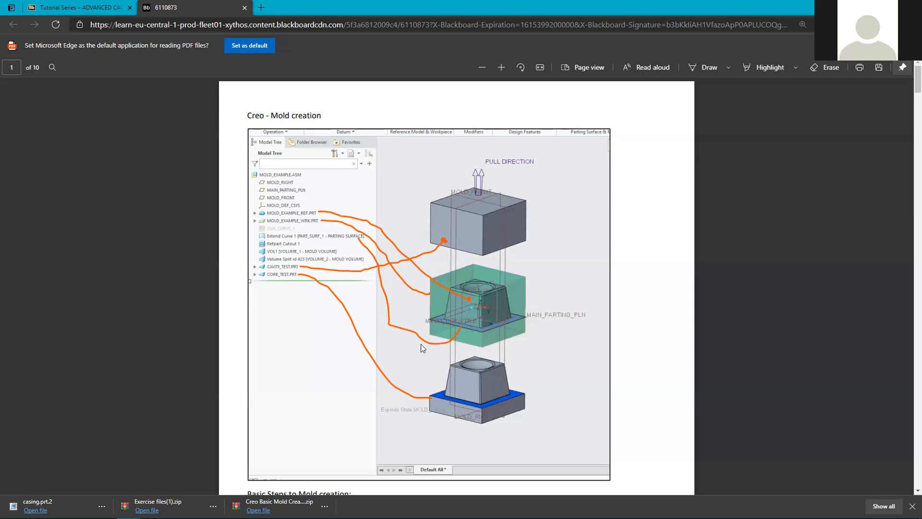
{"action": "scroll", "coordinate": [353, 253], "scroll_direction": "down", "scroll_amount": 2}
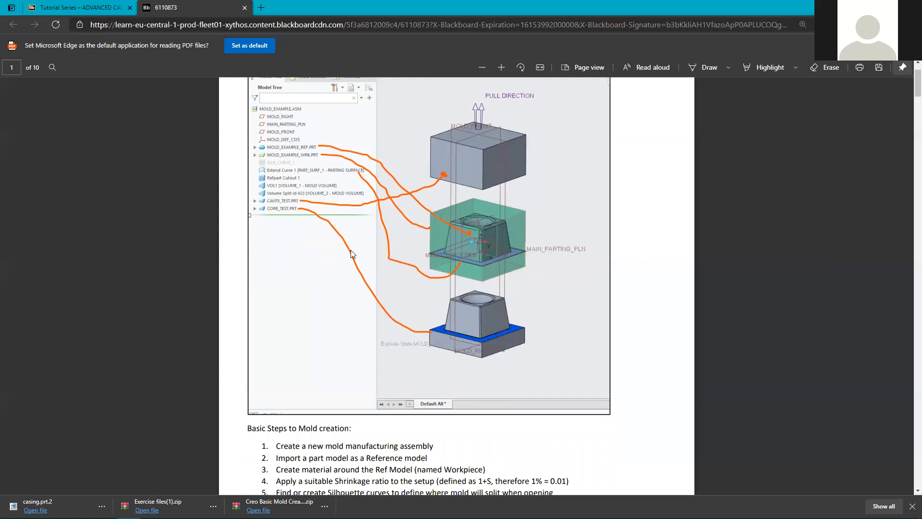
{"action": "scroll", "coordinate": [350, 250], "scroll_direction": "up", "scroll_amount": 2}
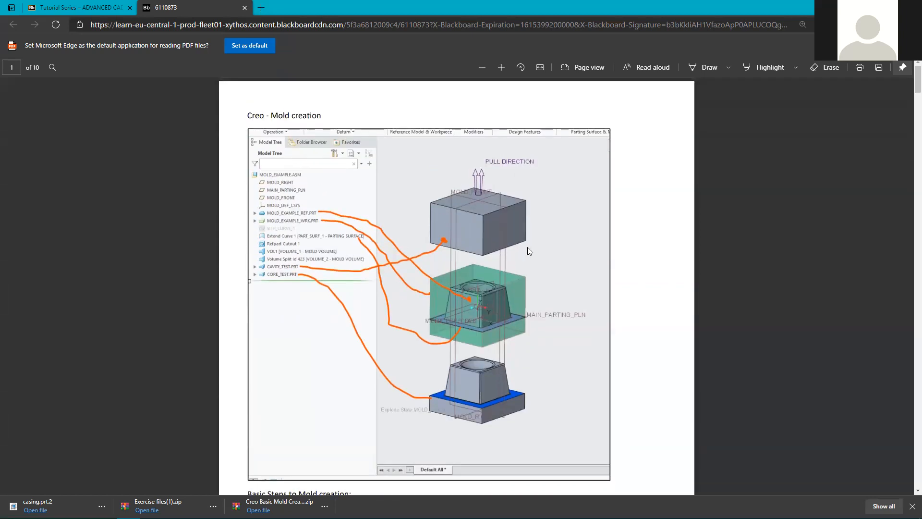
{"action": "scroll", "coordinate": [463, 221], "scroll_direction": "down", "scroll_amount": 6}
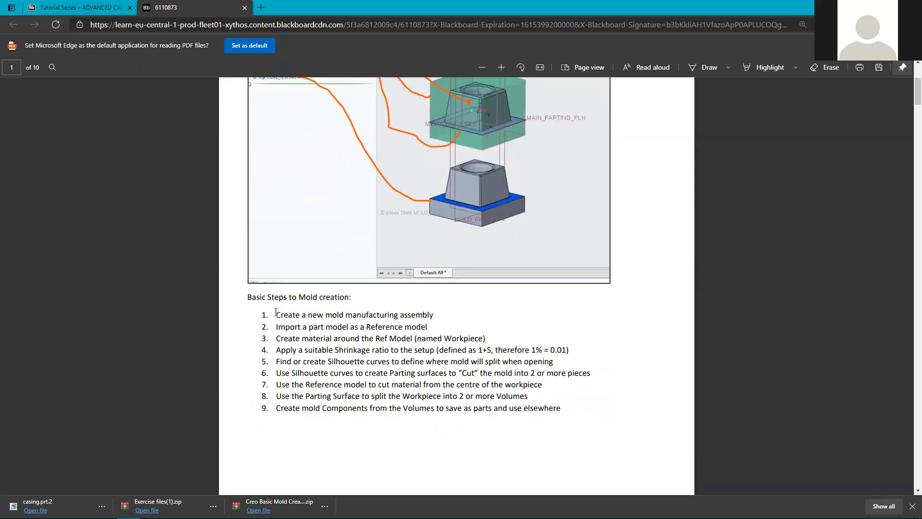
Read step 1 of the basic mold creation list, selecting its text on creating a new mold manufacturing assembly, and compare it with the figure.
{"action": "left_click_drag", "start_coordinate": [276, 311], "coordinate": [440, 309]}
{"action": "scroll", "coordinate": [384, 270], "scroll_direction": "up", "scroll_amount": 4}
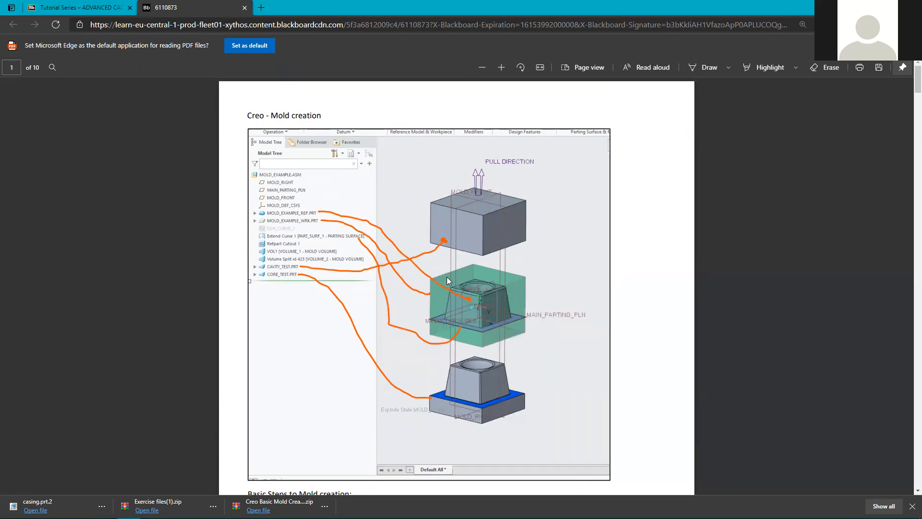
{"action": "scroll", "coordinate": [288, 315], "scroll_direction": "down", "scroll_amount": 4}
{"action": "triple_click", "coordinate": [288, 315]}
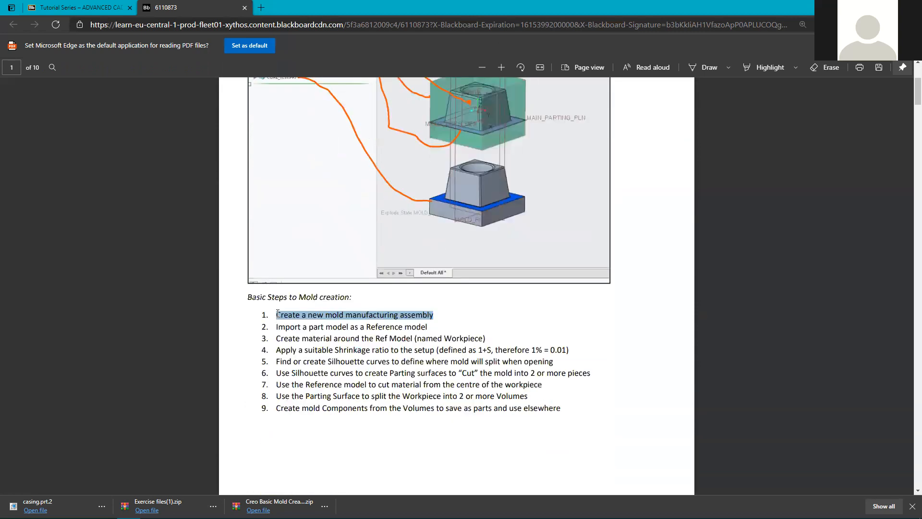
{"action": "left_click_drag", "start_coordinate": [277, 314], "coordinate": [433, 316]}
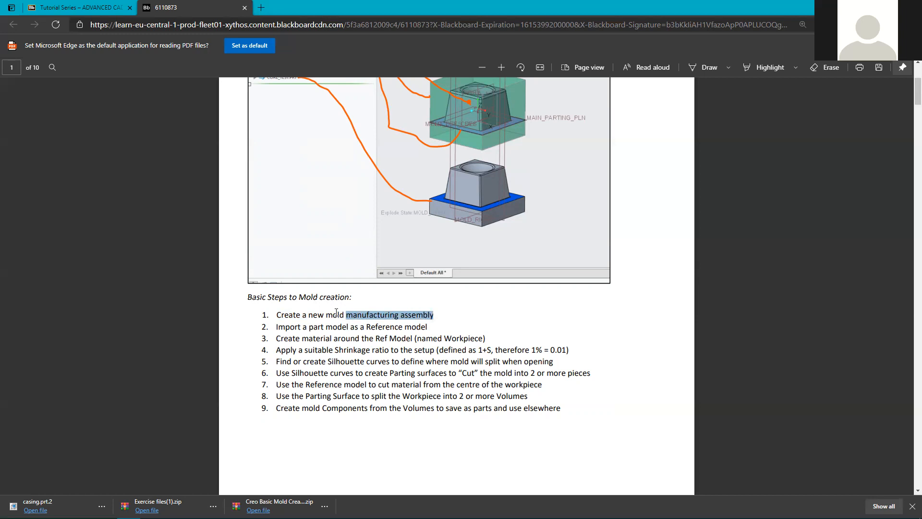
{"action": "double_click", "coordinate": [337, 315]}
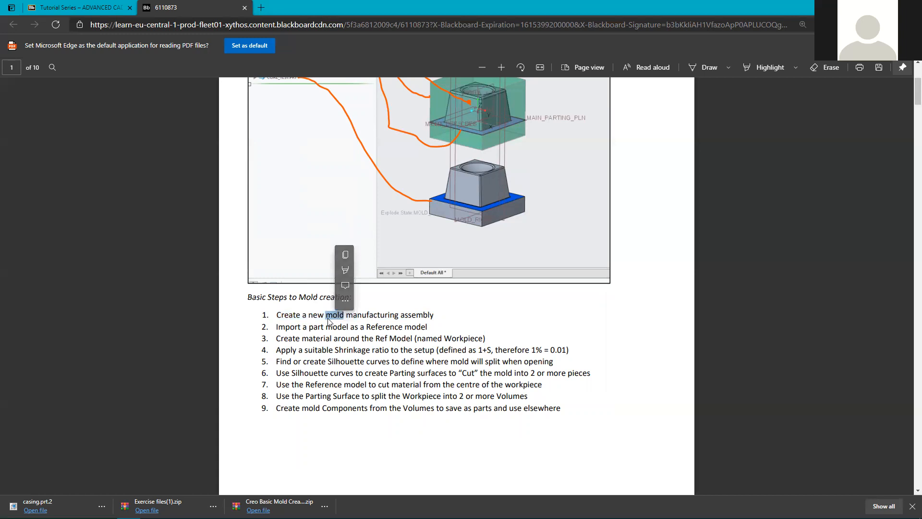
Examine step 2 on importing a part model as a Reference model, selecting its text and checking it against the figure.
{"action": "left_click", "coordinate": [277, 327]}
{"action": "left_click_drag", "start_coordinate": [287, 327], "coordinate": [351, 325]}
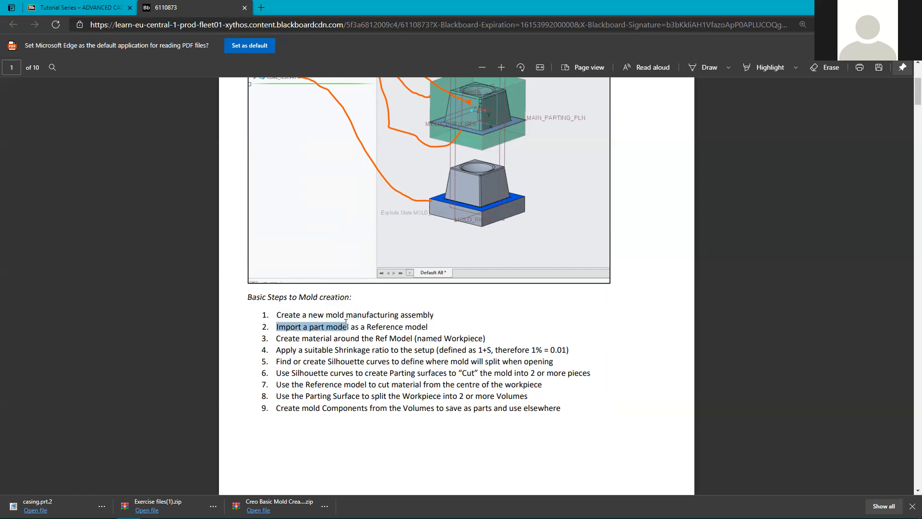
{"action": "scroll", "coordinate": [458, 202], "scroll_direction": "up", "scroll_amount": 3}
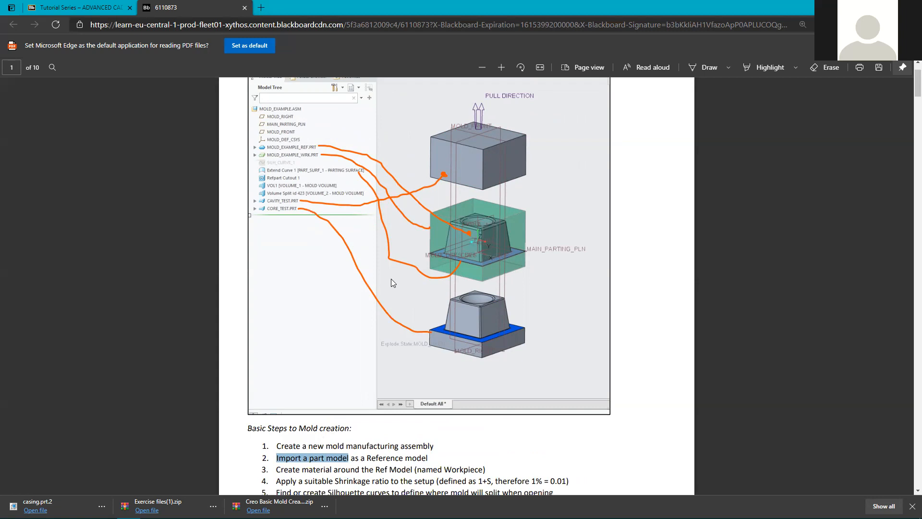
{"action": "scroll", "coordinate": [391, 279], "scroll_direction": "down", "scroll_amount": 3}
{"action": "left_click", "coordinate": [281, 327]}
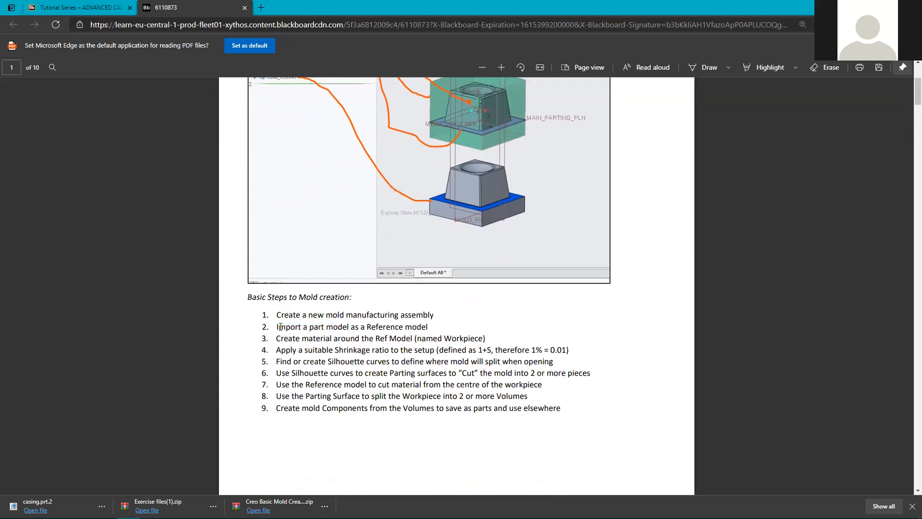
{"action": "left_click_drag", "start_coordinate": [280, 328], "coordinate": [350, 325]}
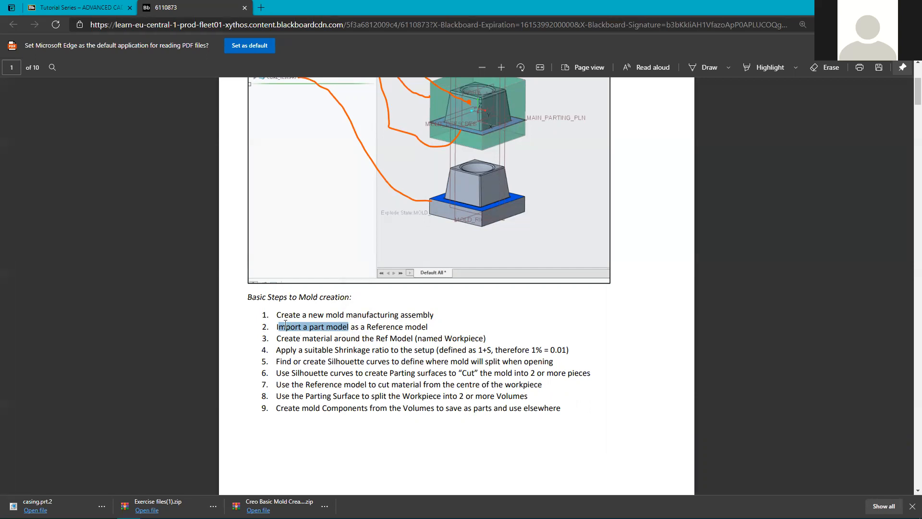
{"action": "left_click_drag", "start_coordinate": [276, 327], "coordinate": [427, 325]}
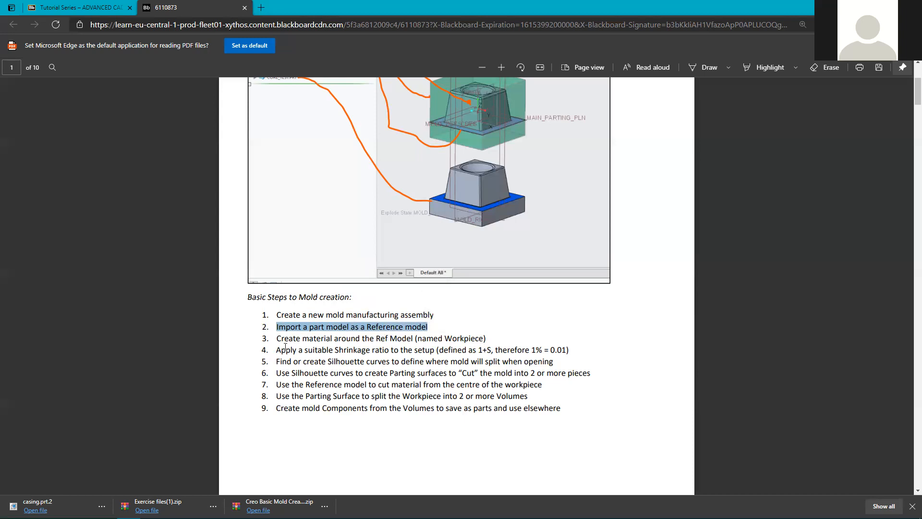
Examine step 3 on creating material around the Ref Model, selecting the terms Reference model and Workpiece and relating them to the figure.
{"action": "left_click", "coordinate": [279, 337]}
{"action": "left_click_drag", "start_coordinate": [279, 337], "coordinate": [414, 335]}
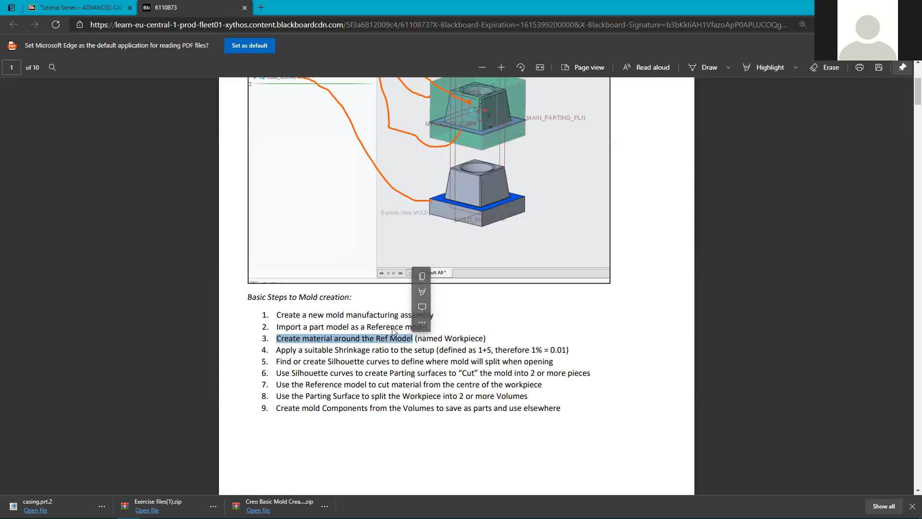
{"action": "left_click", "coordinate": [368, 326]}
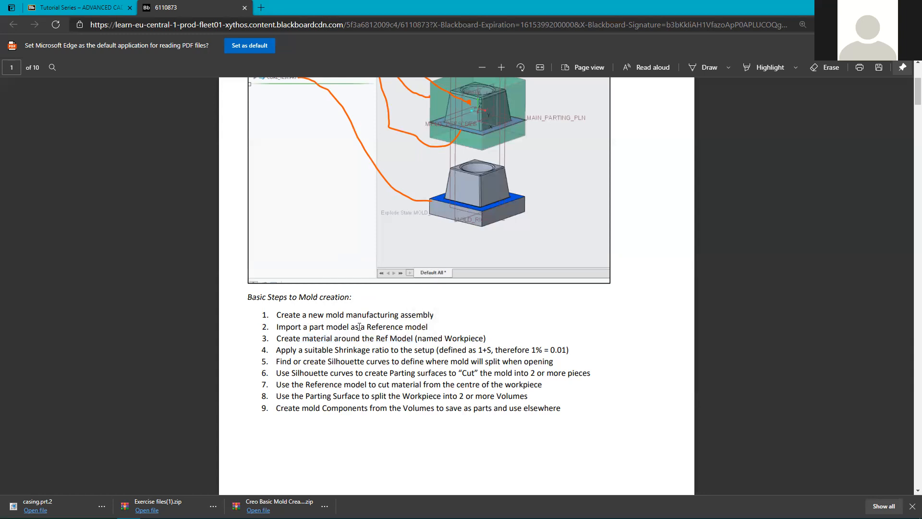
{"action": "left_click_drag", "start_coordinate": [369, 326], "coordinate": [432, 326]}
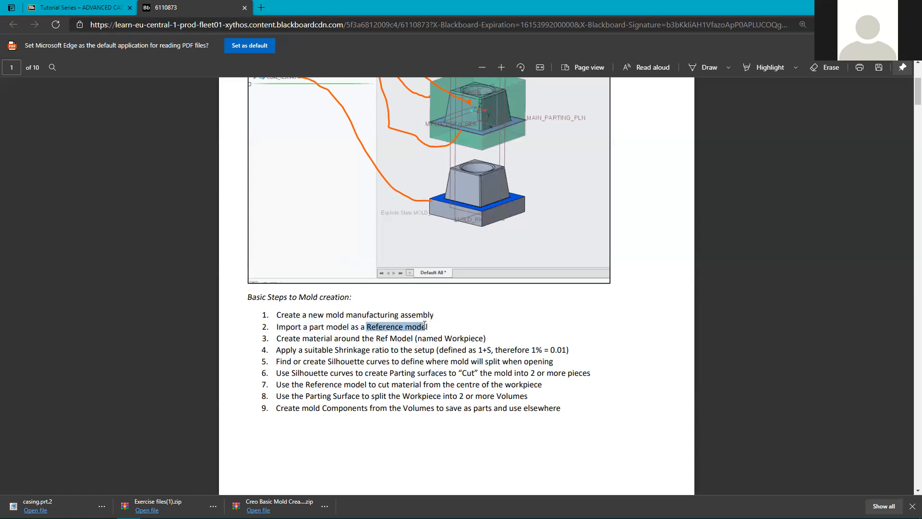
{"action": "left_click", "coordinate": [377, 339]}
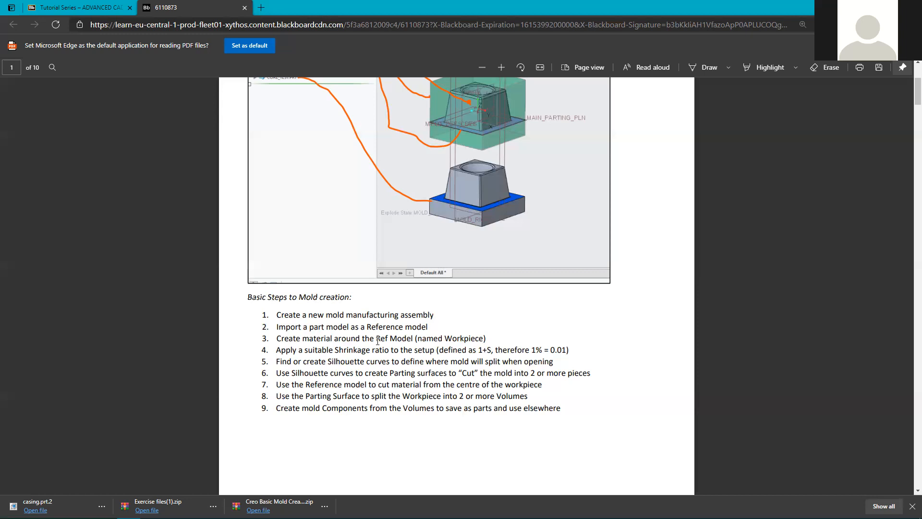
{"action": "scroll", "coordinate": [499, 202], "scroll_direction": "up", "scroll_amount": 3}
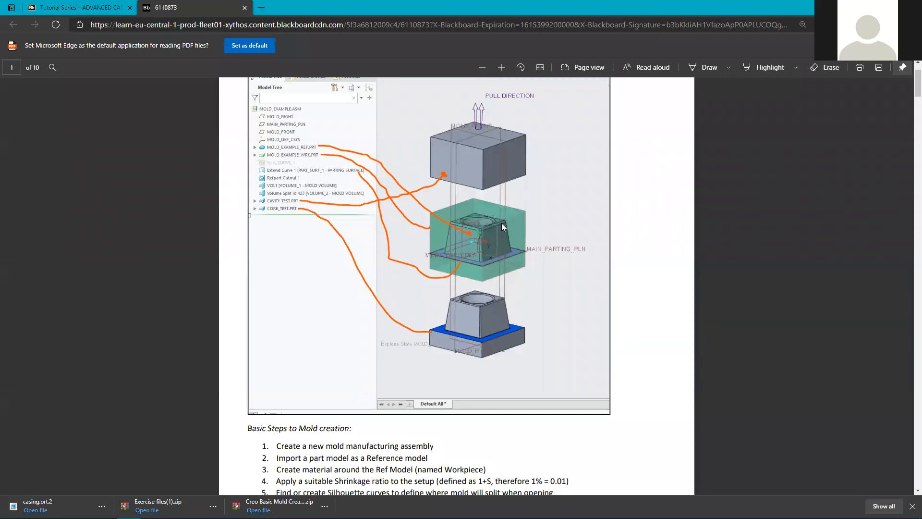
{"action": "scroll", "coordinate": [421, 272], "scroll_direction": "down", "scroll_amount": 1}
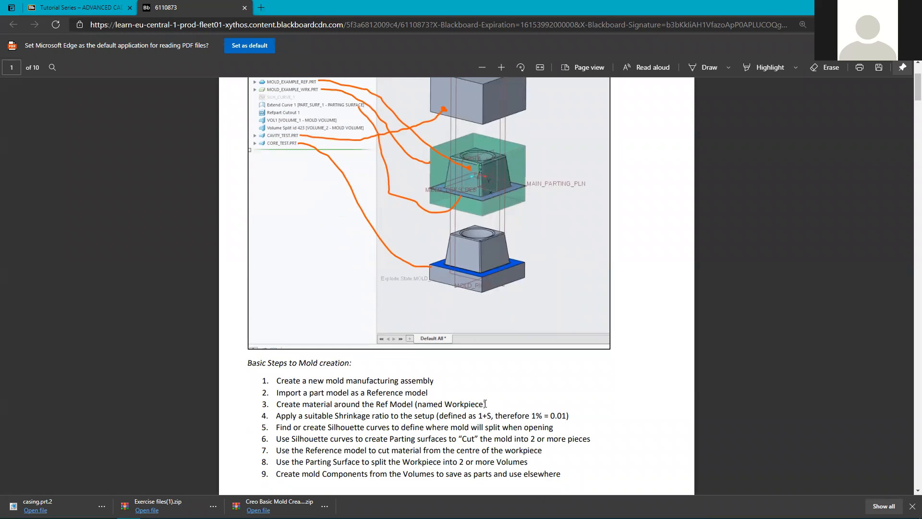
{"action": "left_click_drag", "start_coordinate": [483, 404], "coordinate": [447, 405]}
{"action": "left_click_drag", "start_coordinate": [368, 391], "coordinate": [427, 392]}
{"action": "left_click", "coordinate": [420, 405]}
{"action": "left_click_drag", "start_coordinate": [444, 405], "coordinate": [484, 404]}
{"action": "scroll", "coordinate": [445, 375], "scroll_direction": "up", "scroll_amount": 3}
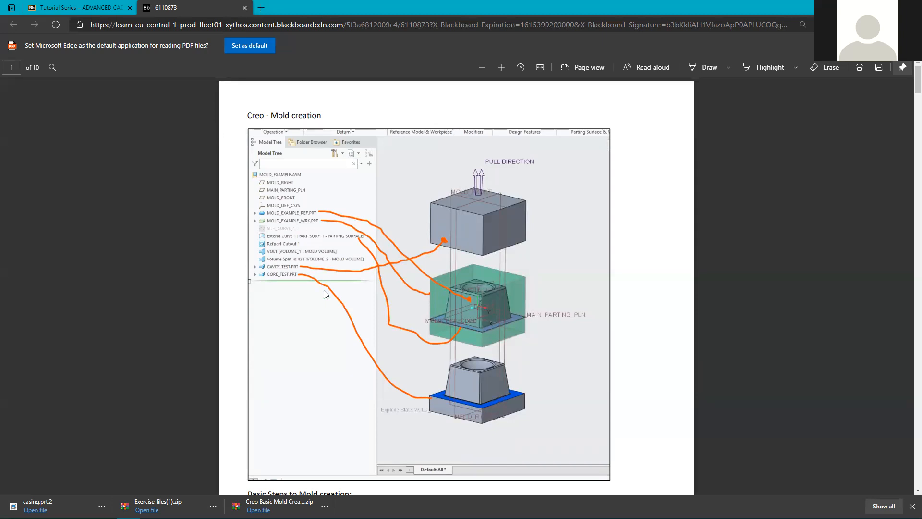
Read step 4 on applying a suitable Shrinkage ratio, selecting the instruction and its "defined as 1+S" definition.
{"action": "scroll", "coordinate": [324, 294], "scroll_direction": "down", "scroll_amount": 5}
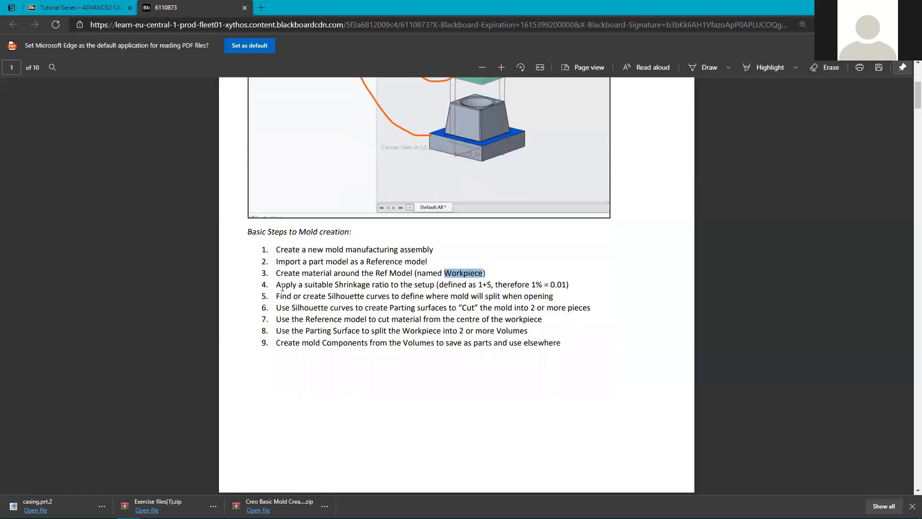
{"action": "left_click_drag", "start_coordinate": [277, 285], "coordinate": [438, 282]}
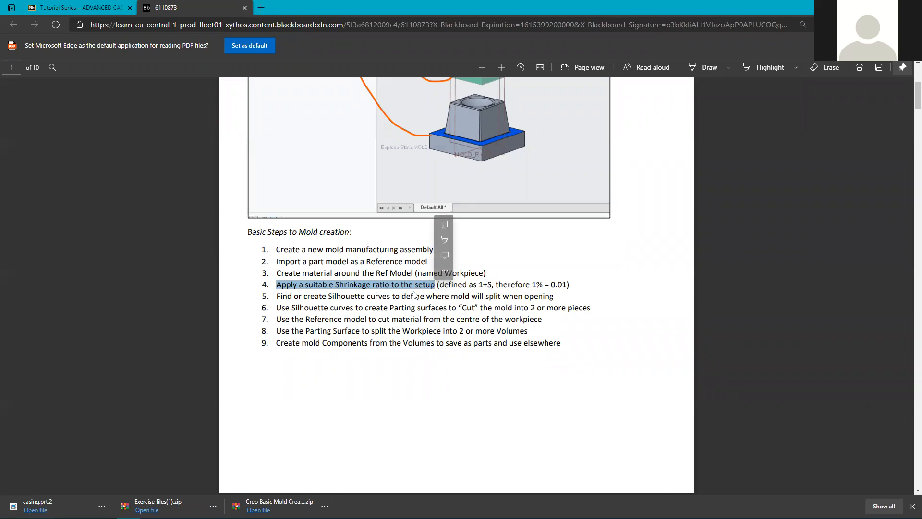
{"action": "left_click", "coordinate": [440, 286]}
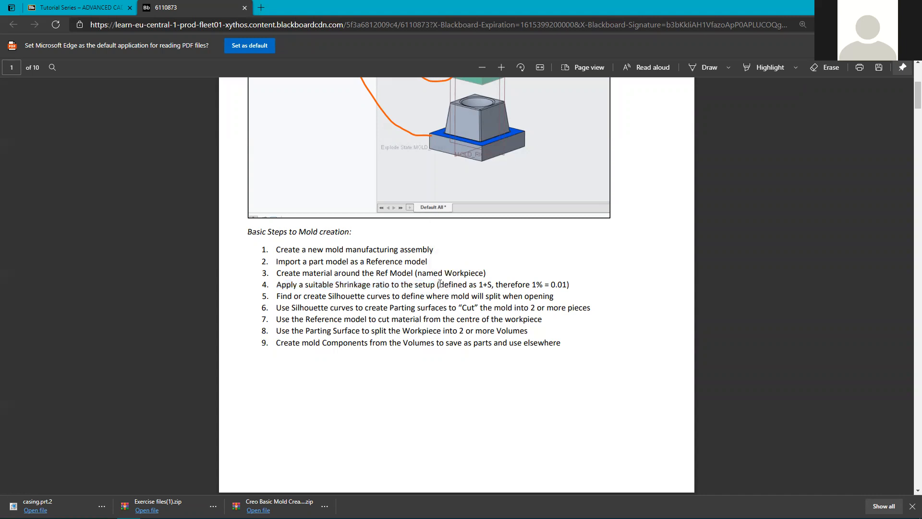
{"action": "left_click_drag", "start_coordinate": [440, 284], "coordinate": [490, 285]}
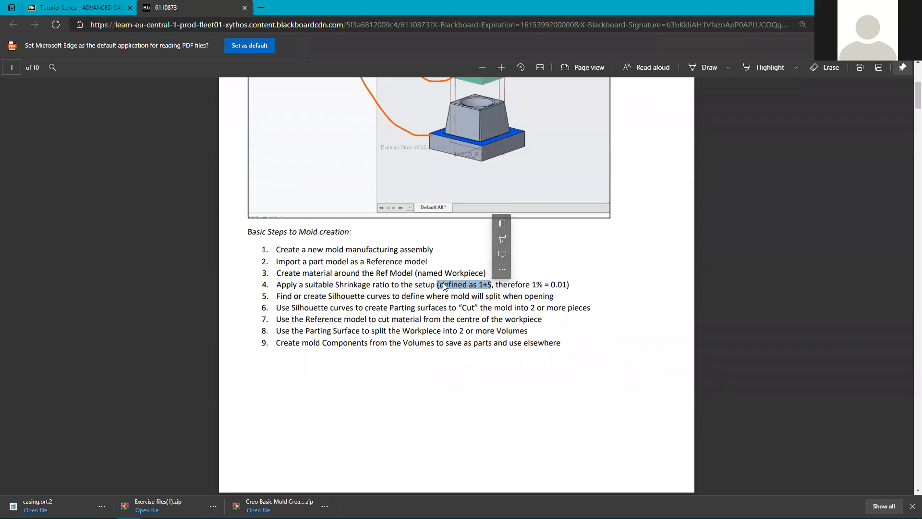
Select the term Silhouette curves in step 5 and enlarge the mold figure to examine where the mold splits.
{"action": "scroll", "coordinate": [319, 261], "scroll_direction": "down", "scroll_amount": 2}
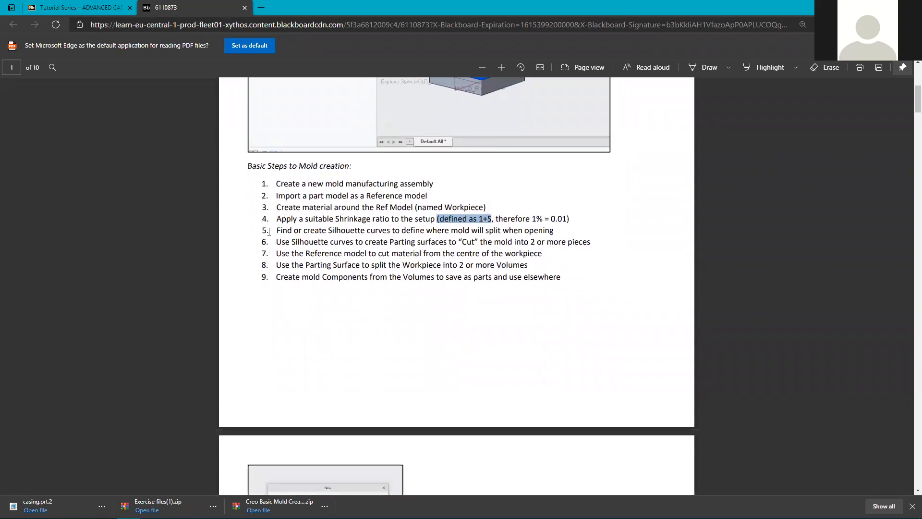
{"action": "left_click_drag", "start_coordinate": [277, 231], "coordinate": [330, 229]}
{"action": "left_click", "coordinate": [389, 230]}
{"action": "scroll", "coordinate": [482, 216], "scroll_direction": "up", "scroll_amount": 4}
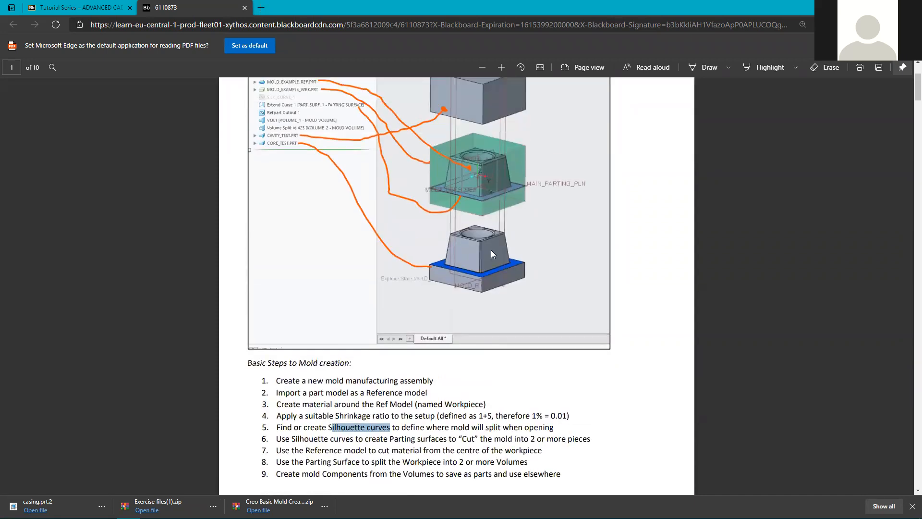
{"action": "scroll", "coordinate": [489, 245], "scroll_direction": "up", "scroll_amount": 1}
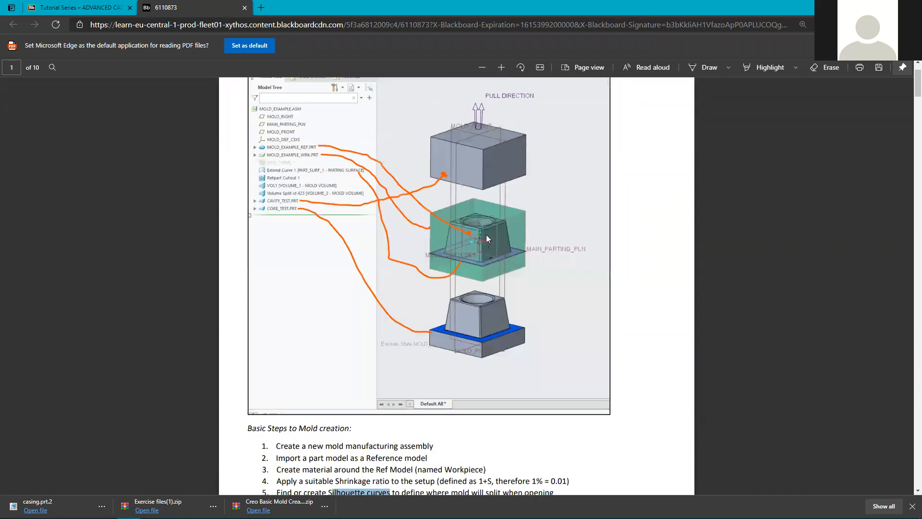
{"action": "left_click", "coordinate": [501, 67]}
{"action": "left_click", "coordinate": [502, 67]}
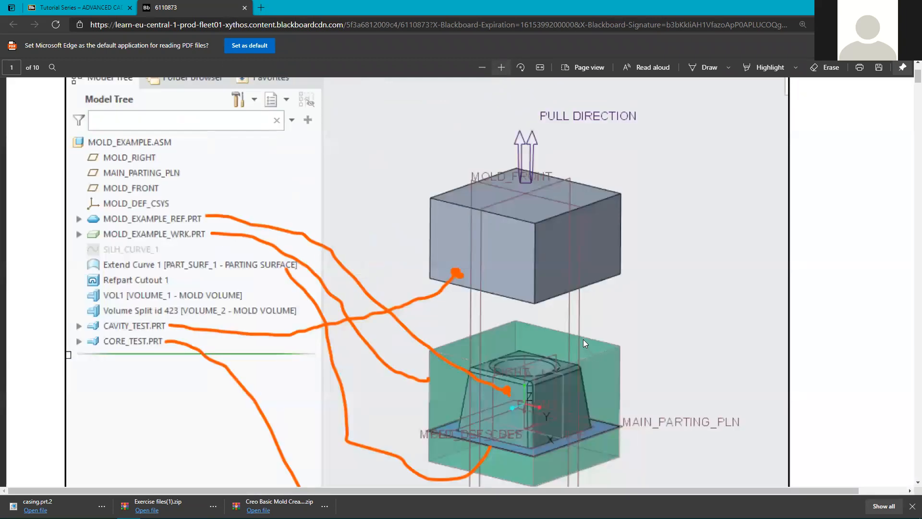
{"action": "left_click", "coordinate": [482, 67]}
{"action": "scroll", "coordinate": [488, 154], "scroll_direction": "up", "scroll_amount": 2}
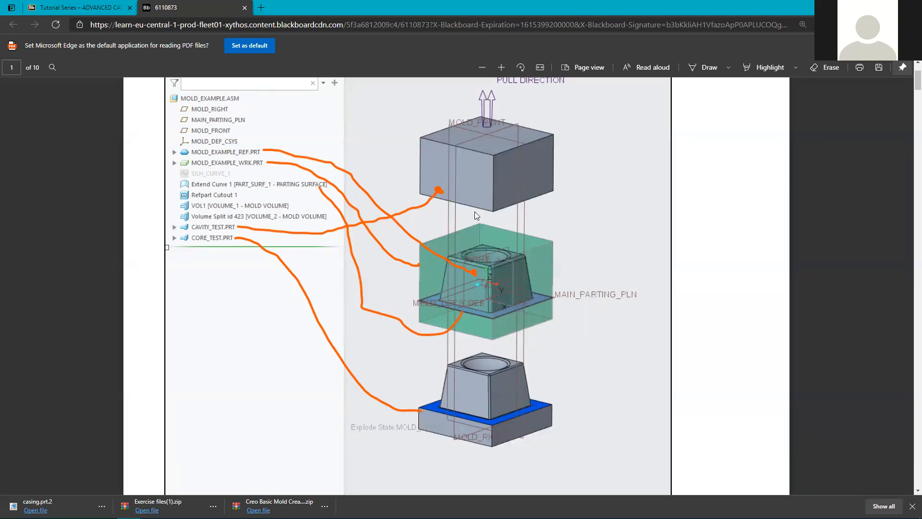
Read the end of step 5 and step 6 on cutting the mold, selecting the phrase Parting surfaces.
{"action": "scroll", "coordinate": [377, 382], "scroll_direction": "down", "scroll_amount": 5}
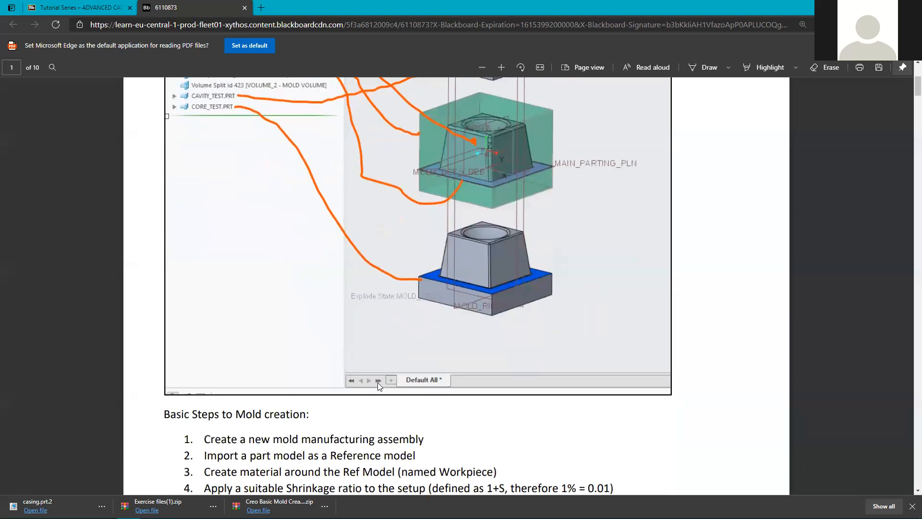
{"action": "scroll", "coordinate": [305, 278], "scroll_direction": "down", "scroll_amount": 3}
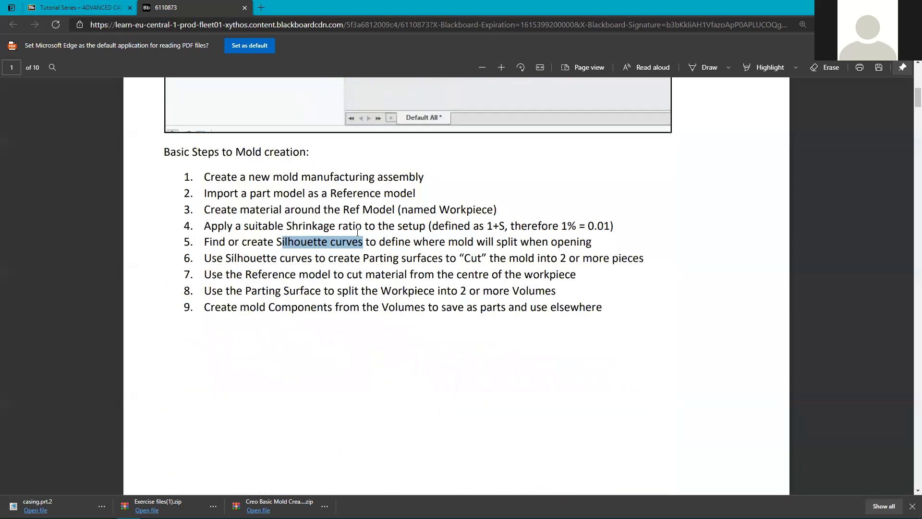
{"action": "left_click_drag", "start_coordinate": [392, 241], "coordinate": [592, 241]}
{"action": "left_click", "coordinate": [214, 260]}
{"action": "left_click_drag", "start_coordinate": [204, 259], "coordinate": [404, 262]}
{"action": "left_click", "coordinate": [442, 259]}
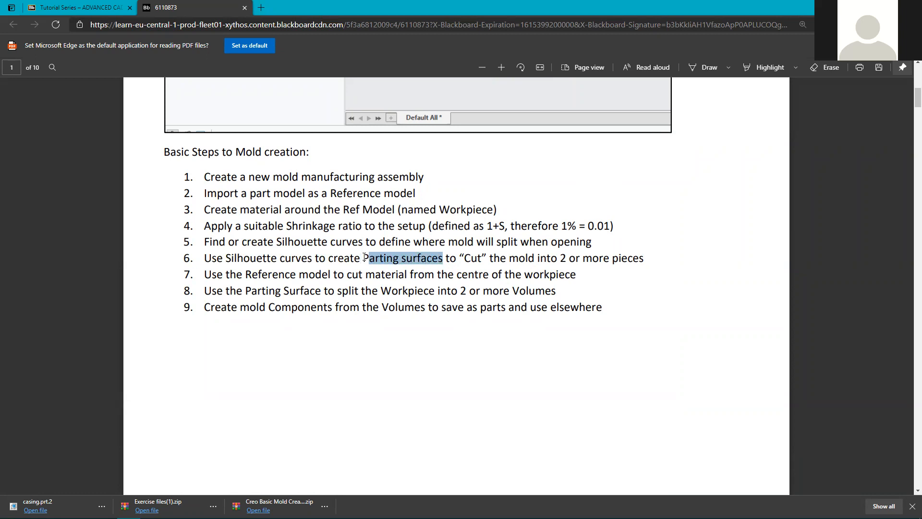
{"action": "left_click_drag", "start_coordinate": [363, 259], "coordinate": [450, 250]}
{"action": "scroll", "coordinate": [269, 269], "scroll_direction": "down", "scroll_amount": 1}
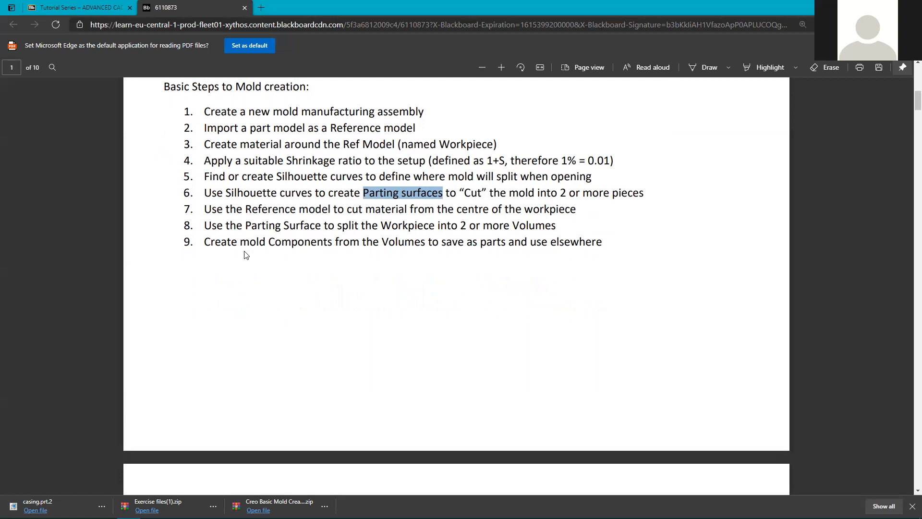
Read step 7 on using the Reference model to cut material from the workpiece's centre, selecting its text and referring back to step 2.
{"action": "left_click", "coordinate": [207, 208]}
{"action": "left_click_drag", "start_coordinate": [207, 209], "coordinate": [335, 203]}
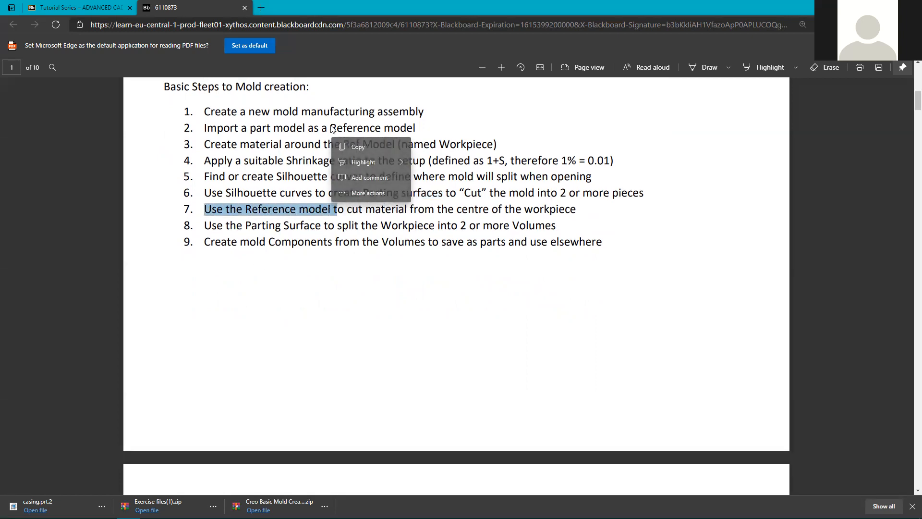
{"action": "left_click_drag", "start_coordinate": [331, 127], "coordinate": [393, 128]}
{"action": "left_click_drag", "start_coordinate": [300, 209], "coordinate": [574, 214]}
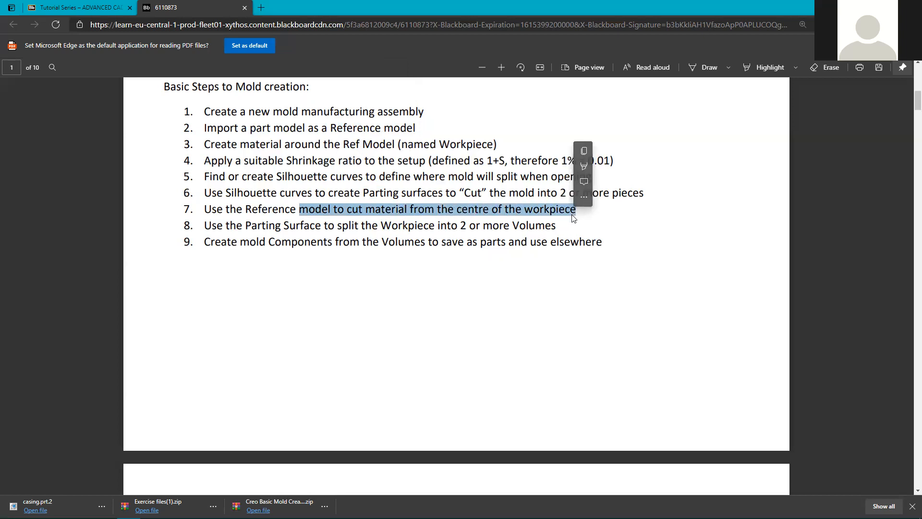
Compare step 7's cut from the workpiece's centre with the exploded mold figure and return to the step's text.
{"action": "scroll", "coordinate": [552, 242], "scroll_direction": "up", "scroll_amount": 1}
{"action": "scroll", "coordinate": [552, 242], "scroll_direction": "up", "scroll_amount": 6}
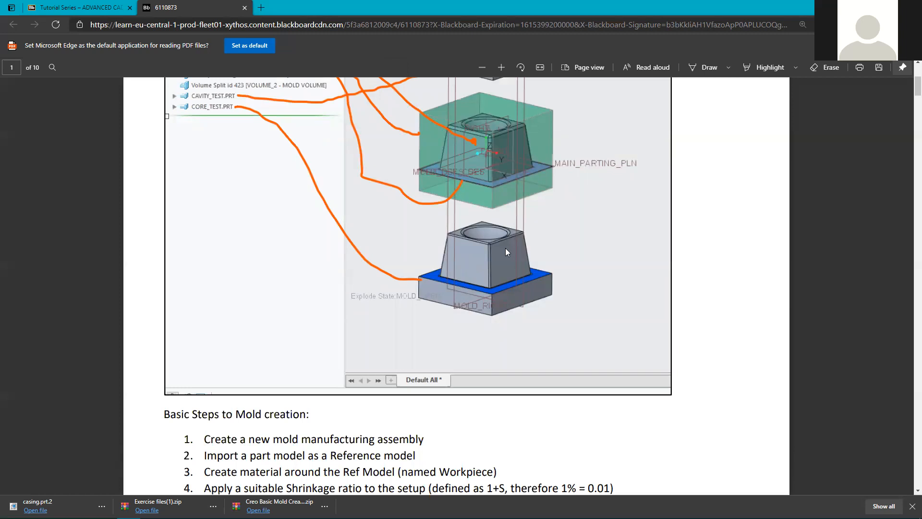
{"action": "scroll", "coordinate": [518, 257], "scroll_direction": "down", "scroll_amount": 5}
{"action": "left_click_drag", "start_coordinate": [577, 274], "coordinate": [299, 275]}
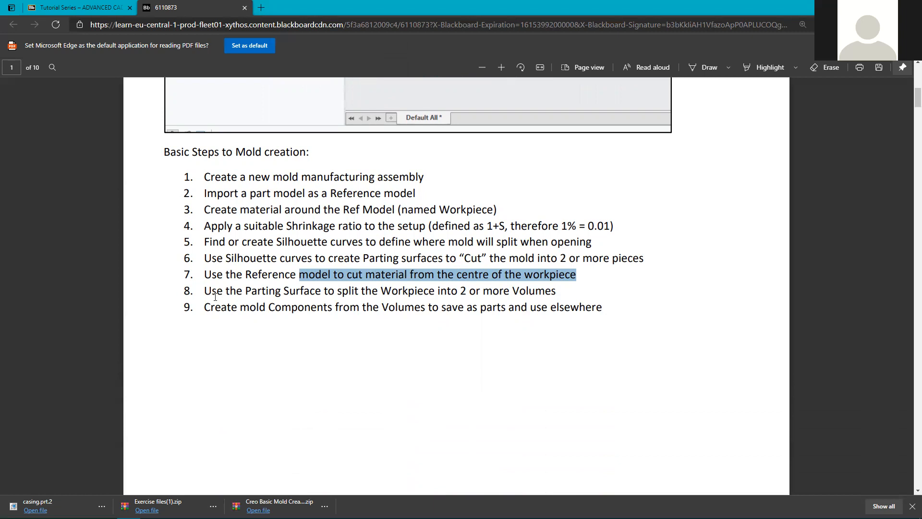
Read step 8 on splitting the Workpiece into Volumes with the Parting Surface, selecting its text and referring back to step 6.
{"action": "left_click_drag", "start_coordinate": [204, 291], "coordinate": [326, 292]}
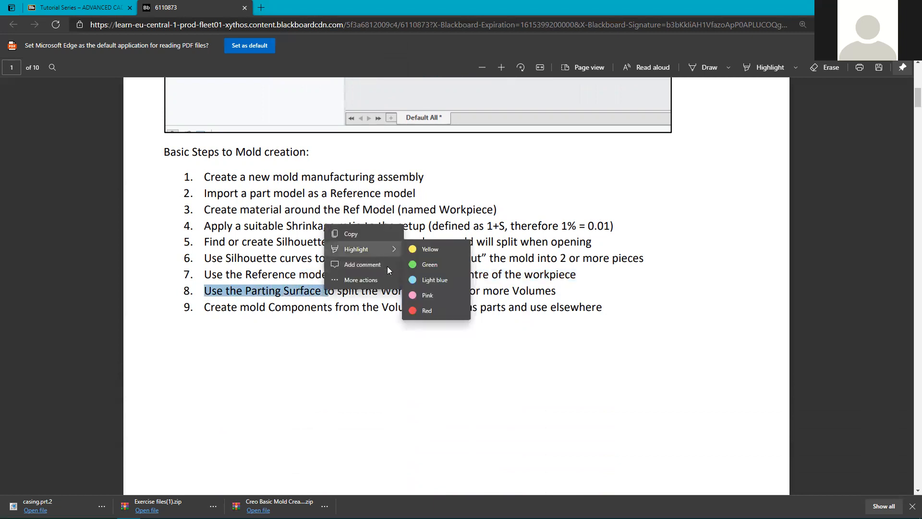
{"action": "left_click_drag", "start_coordinate": [494, 258], "coordinate": [384, 258]}
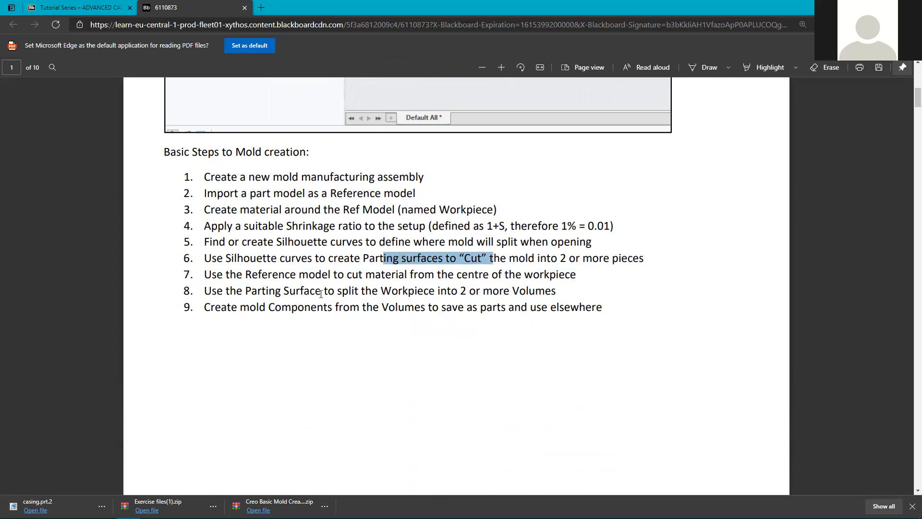
{"action": "left_click_drag", "start_coordinate": [343, 291], "coordinate": [545, 291]}
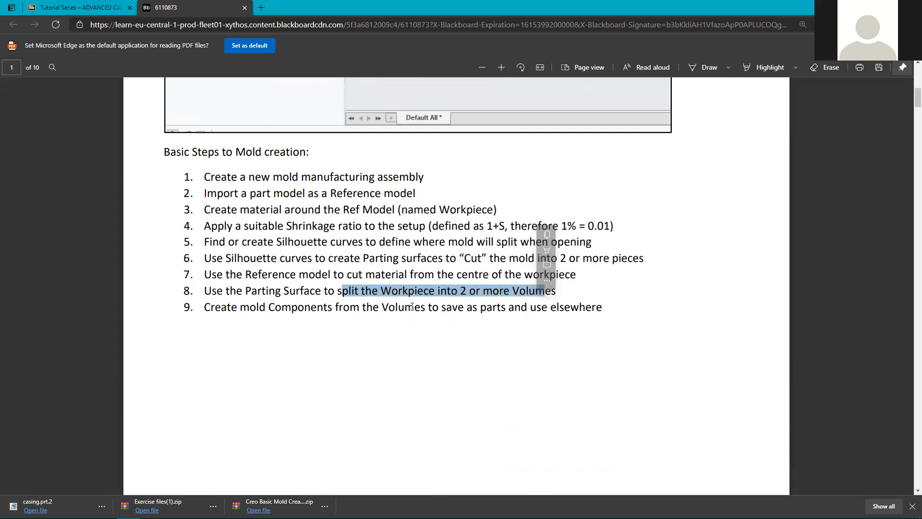
Read step 9 on creating mold Components from the Volumes, selecting its opening words and examining the core and cavity in the mold figure.
{"action": "left_click_drag", "start_coordinate": [211, 313], "coordinate": [289, 308]}
{"action": "scroll", "coordinate": [436, 280], "scroll_direction": "up", "scroll_amount": 5}
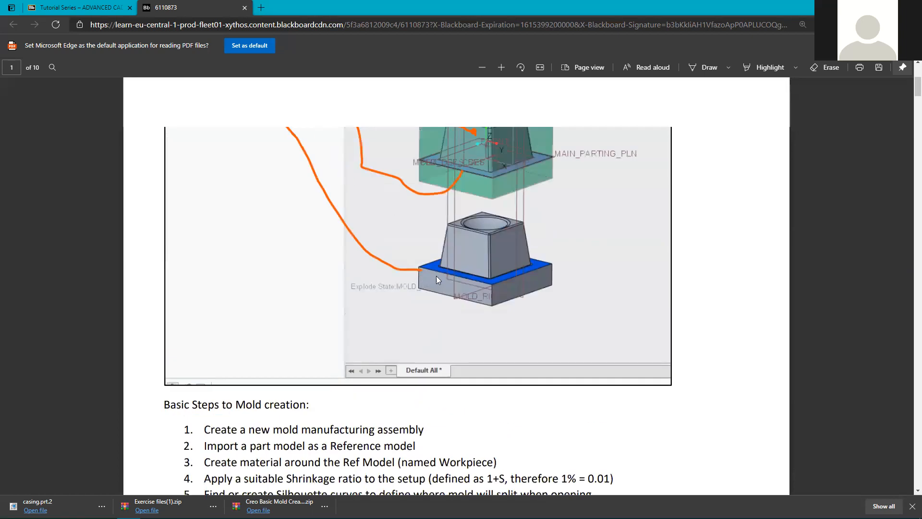
{"action": "scroll", "coordinate": [439, 197], "scroll_direction": "up", "scroll_amount": 2}
{"action": "scroll", "coordinate": [214, 210], "scroll_direction": "up", "scroll_amount": 3}
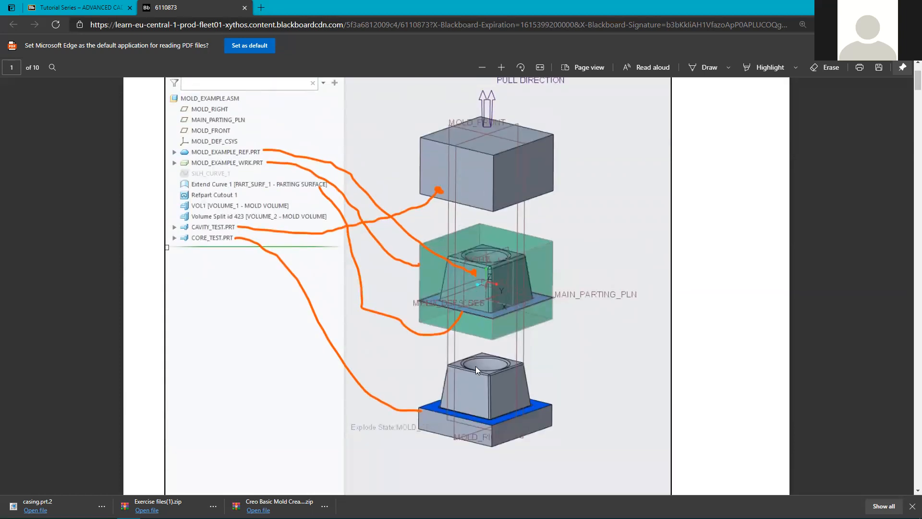
{"action": "scroll", "coordinate": [476, 365], "scroll_direction": "down", "scroll_amount": 1}
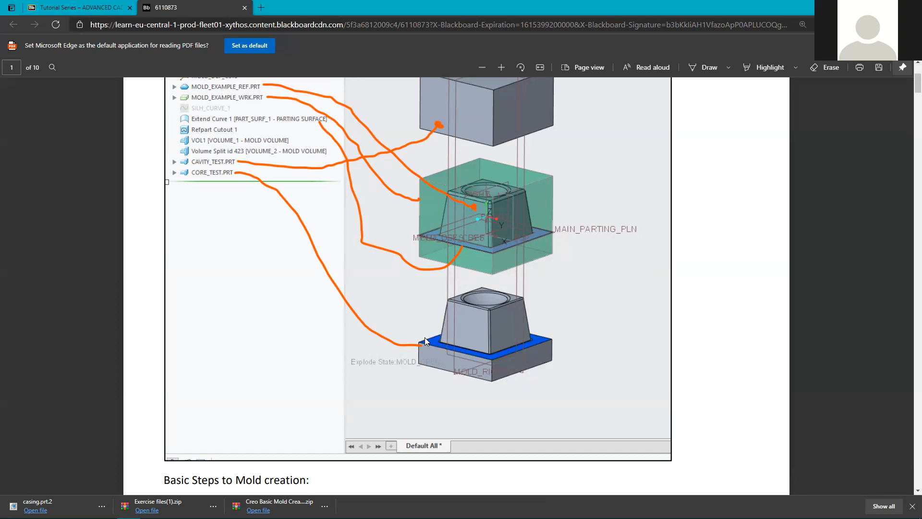
{"action": "scroll", "coordinate": [433, 344], "scroll_direction": "up", "scroll_amount": 1}
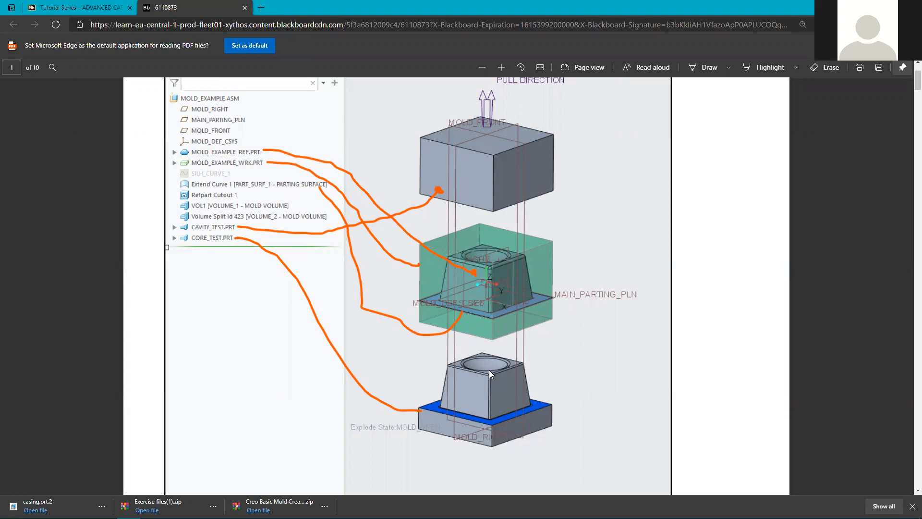
{"action": "scroll", "coordinate": [407, 357], "scroll_direction": "down", "scroll_amount": 5}
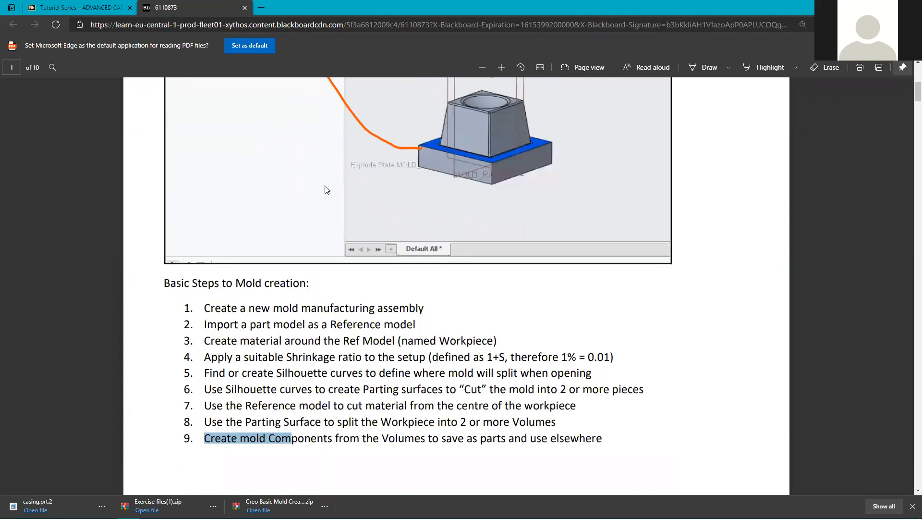
Examine page 2's figure of the New dialog with the Manufacturing type and Mold cavity sub-type at a readable zoom level.
{"action": "left_click", "coordinate": [484, 67]}
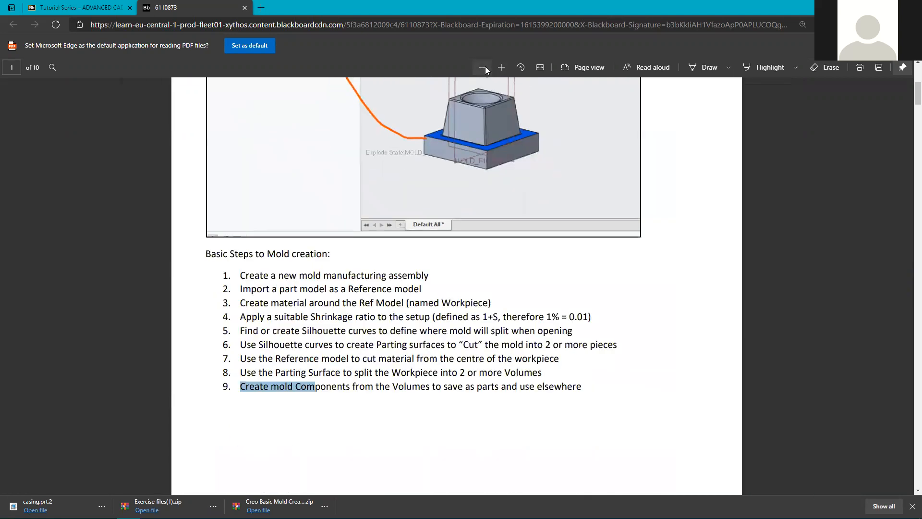
{"action": "left_click", "coordinate": [484, 68]}
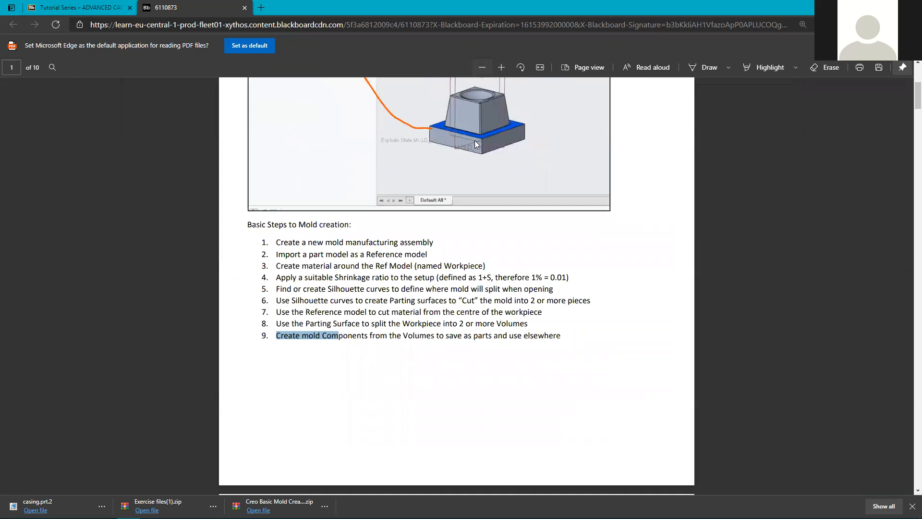
{"action": "scroll", "coordinate": [394, 351], "scroll_direction": "down", "scroll_amount": 5}
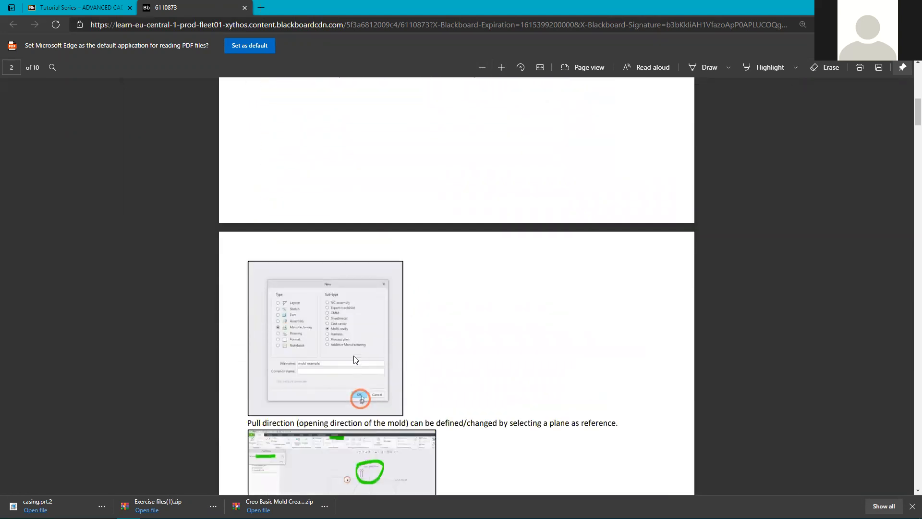
{"action": "scroll", "coordinate": [367, 335], "scroll_direction": "down", "scroll_amount": 1}
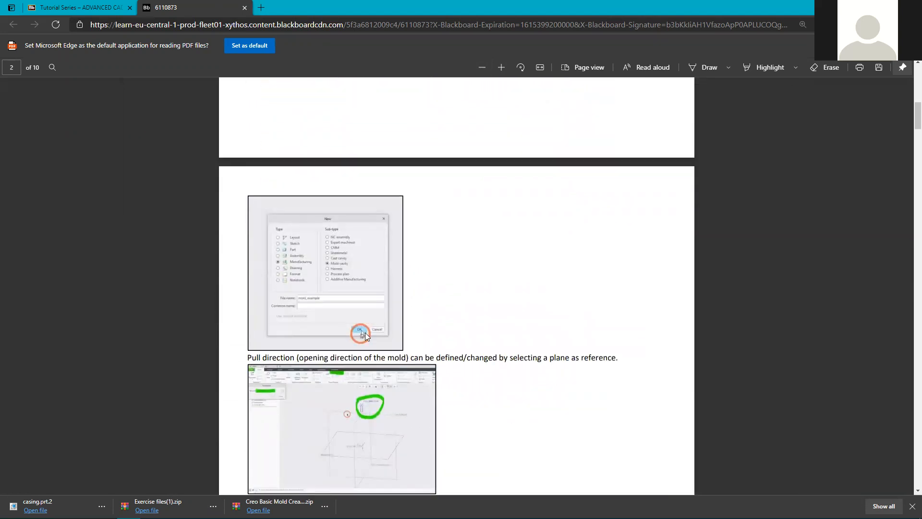
{"action": "left_click", "coordinate": [499, 64]}
{"action": "left_click", "coordinate": [500, 65]}
{"action": "left_click", "coordinate": [486, 65]}
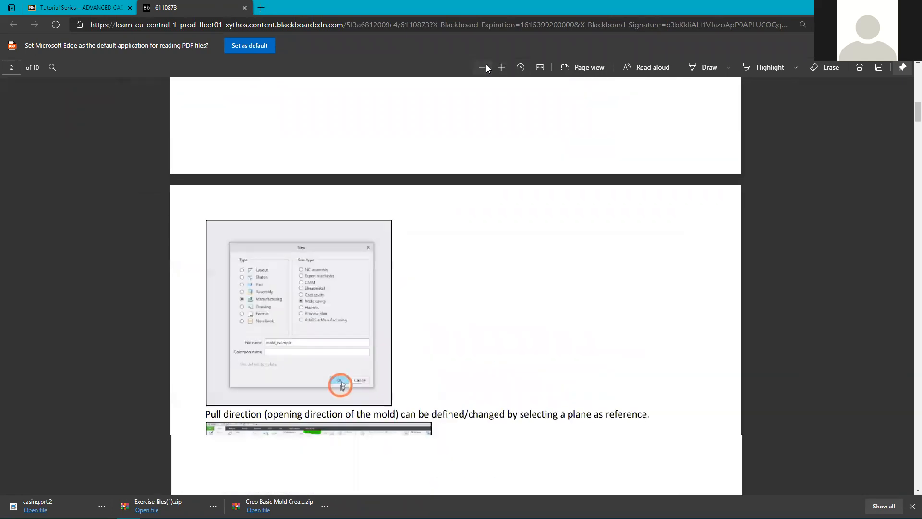
Move the handout's browser window aside to switch to Creo Parametric, and examine the DRAFT_SHELL_RIBS part from the side and above.
{"action": "double_click", "coordinate": [421, 14]}
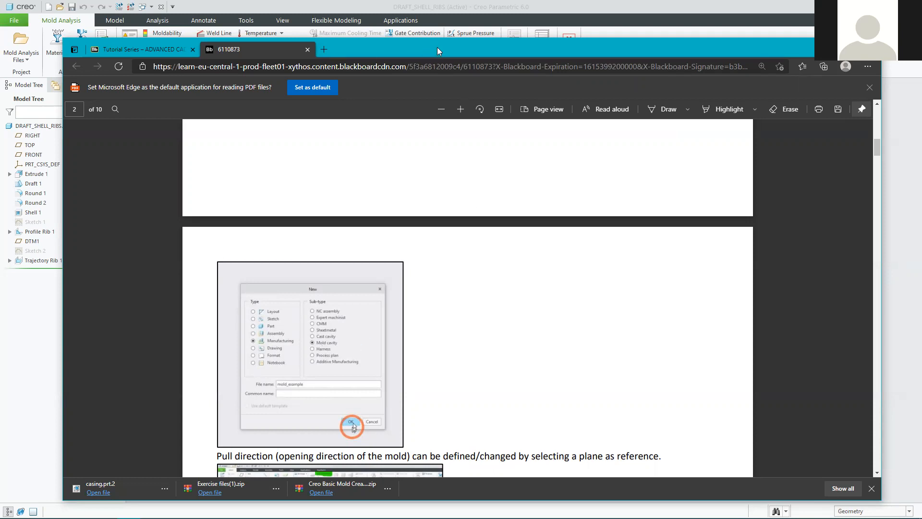
{"action": "left_click_drag", "start_coordinate": [437, 52], "coordinate": [921, 51]}
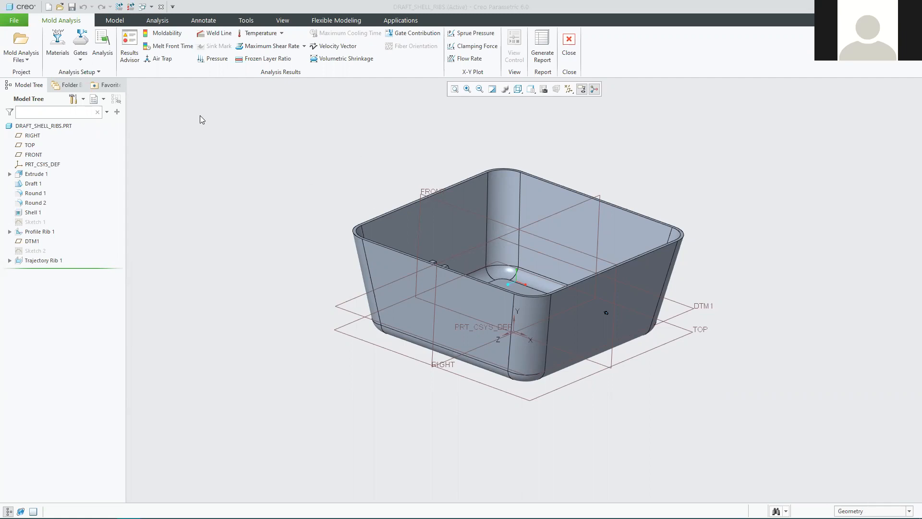
{"action": "middle_click_drag", "start_coordinate": [280, 208], "coordinate": [276, 178]}
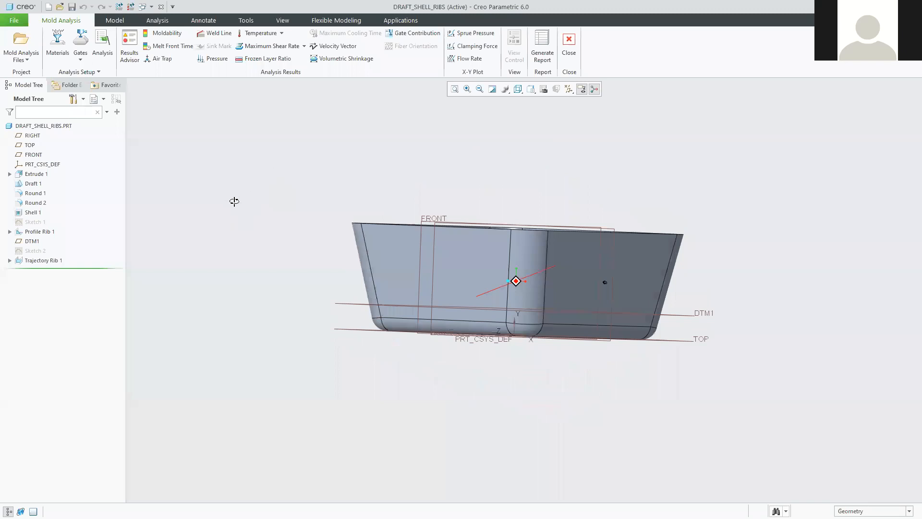
{"action": "middle_click_drag", "start_coordinate": [234, 214], "coordinate": [292, 205]}
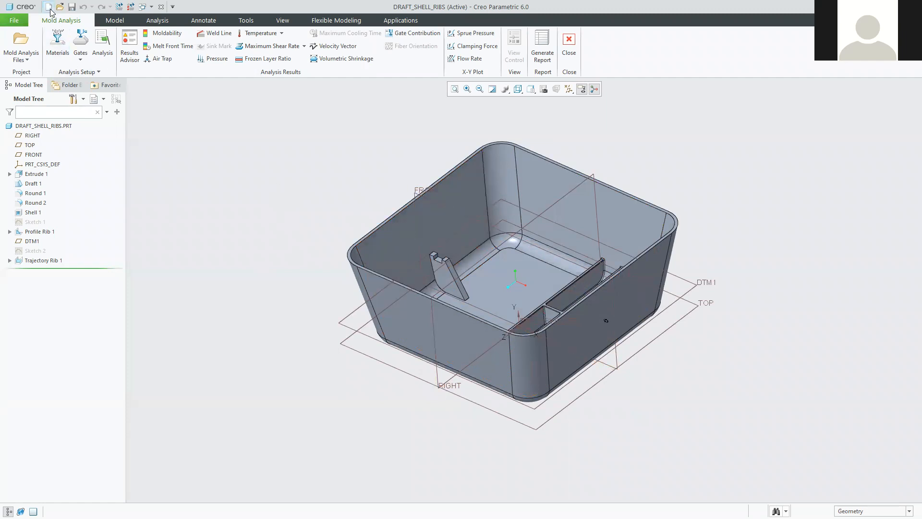
Switch to the browser to check the Week 8 Creo Mold Creation files on the course page, and return to Creo Parametric.
{"action": "left_click", "coordinate": [22, 22]}
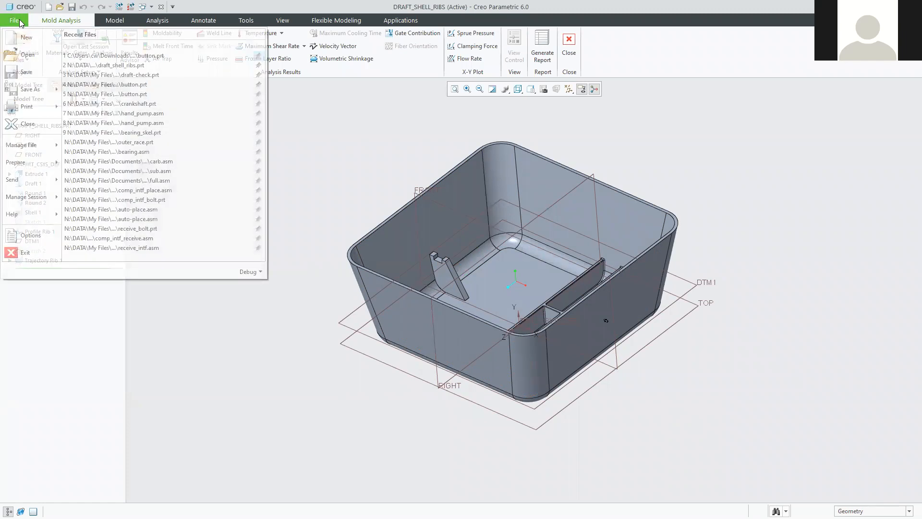
{"action": "mouse_move", "coordinate": [55, 197]}
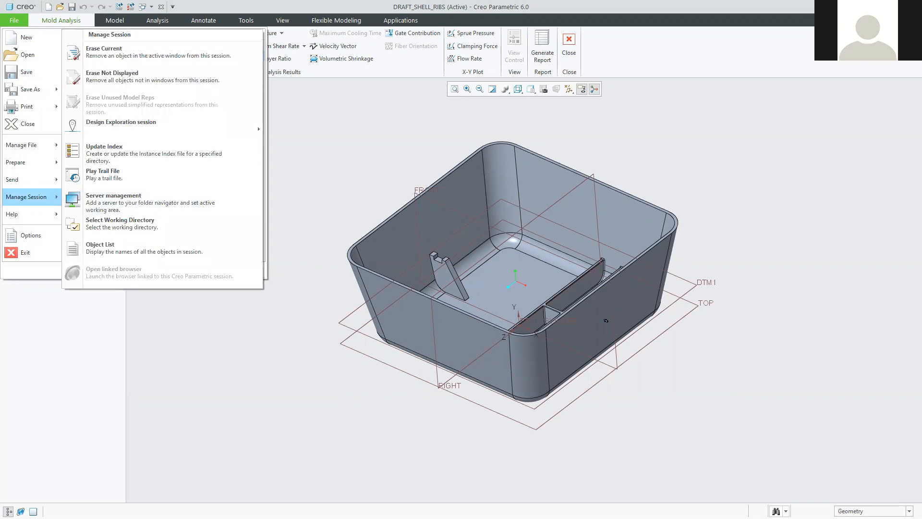
{"action": "key", "text": "alt+Tab"}
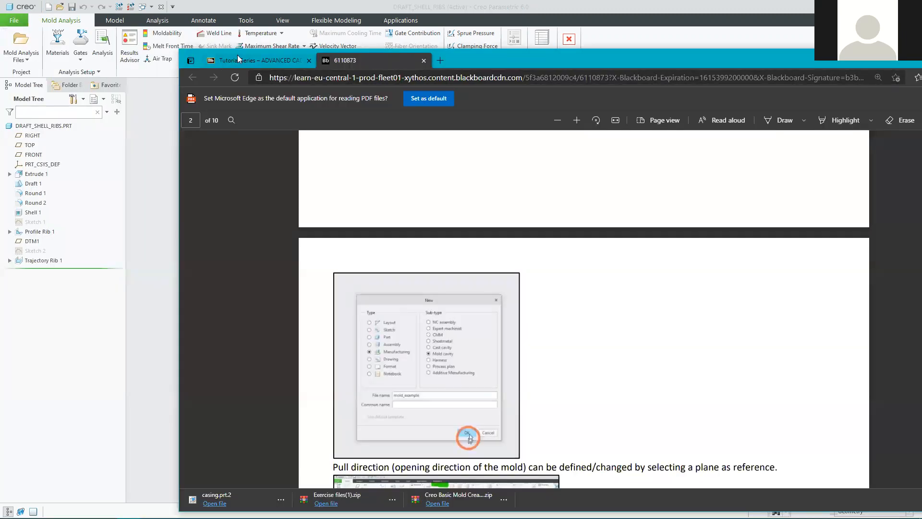
{"action": "left_click", "coordinate": [249, 60]}
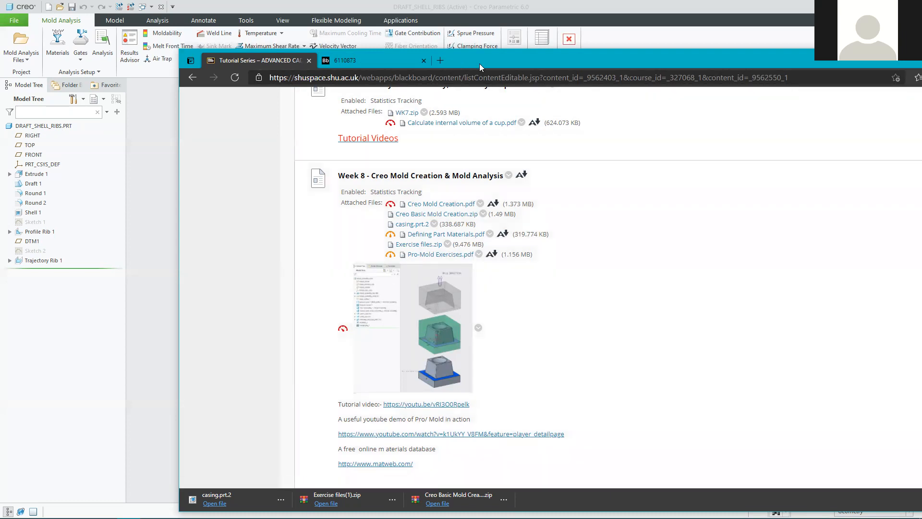
{"action": "left_click", "coordinate": [608, 45]}
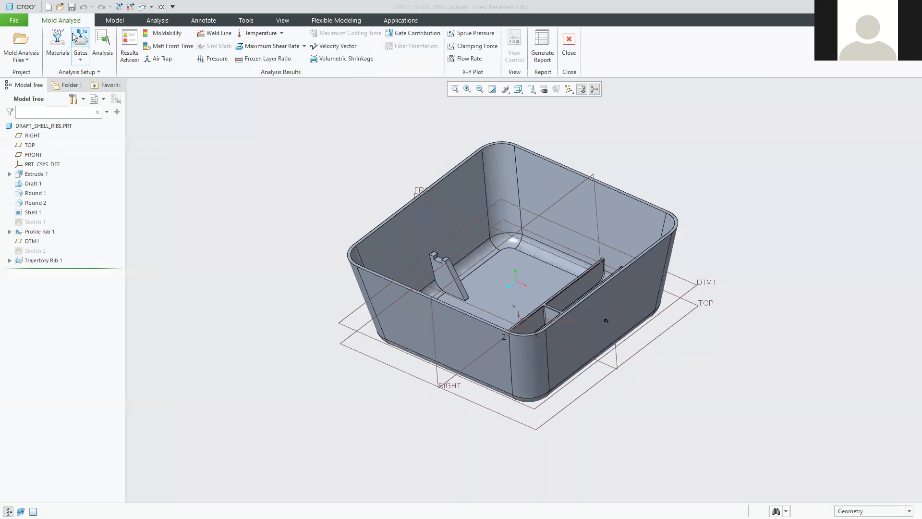
Start selecting a new working directory and browse to the Adv CAD-CAM folder.
{"action": "left_click", "coordinate": [11, 22]}
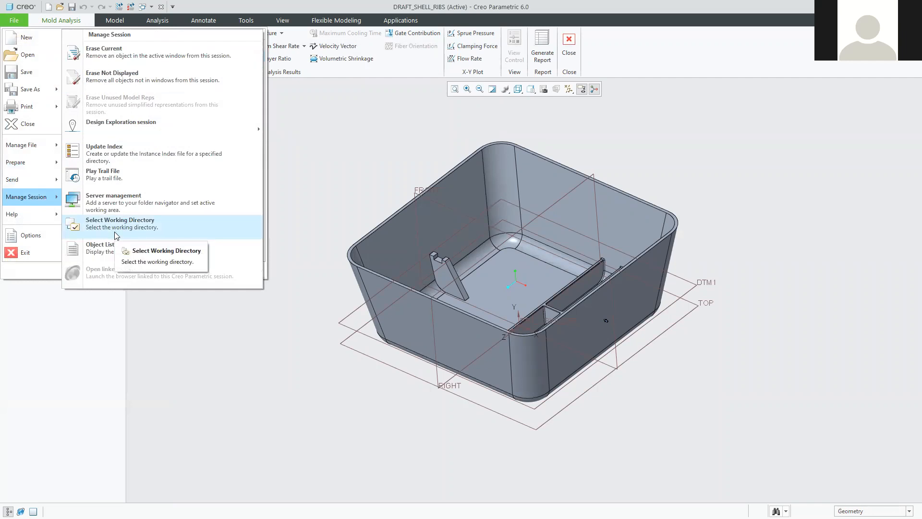
{"action": "left_click", "coordinate": [115, 226]}
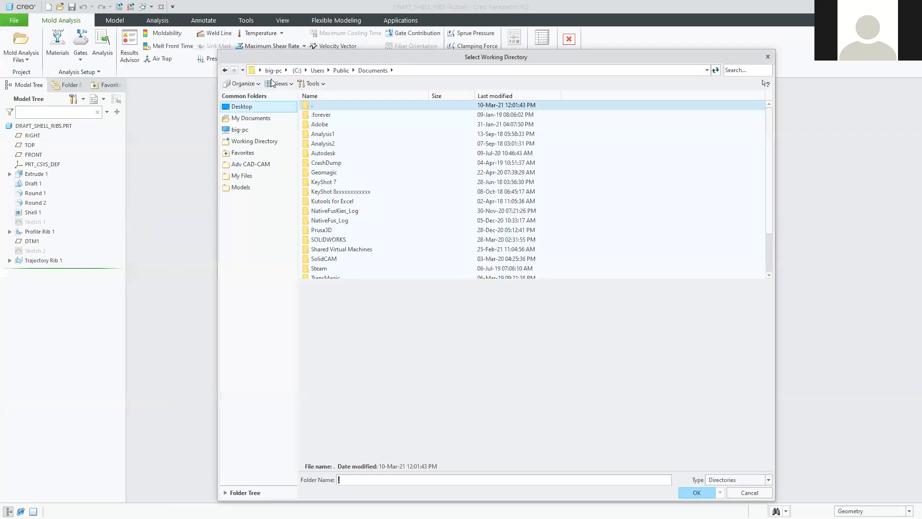
{"action": "left_click_drag", "start_coordinate": [307, 58], "coordinate": [294, 75]}
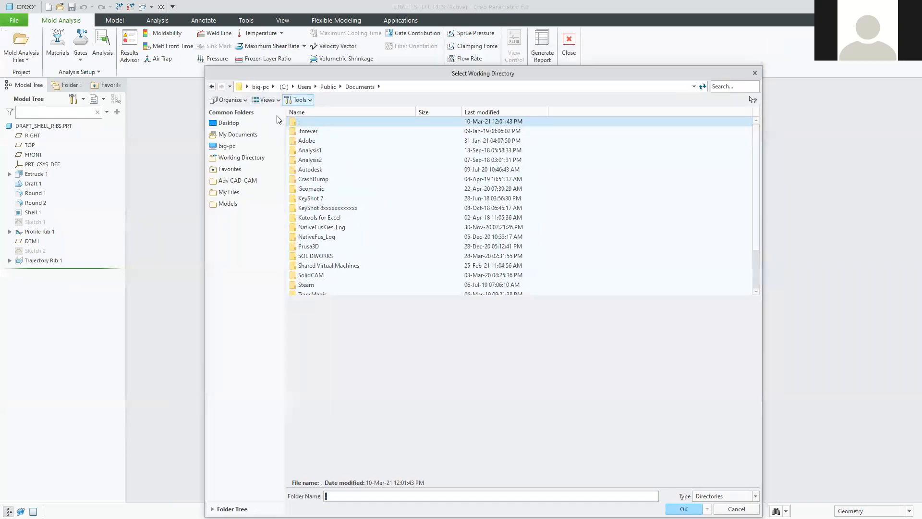
{"action": "left_click", "coordinate": [243, 181]}
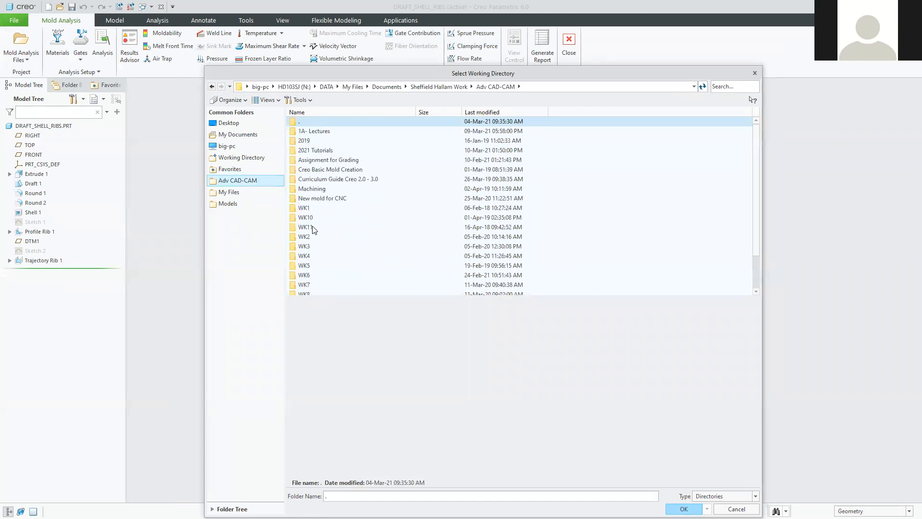
{"action": "scroll", "coordinate": [313, 229], "scroll_direction": "down", "scroll_amount": 2}
{"action": "double_click", "coordinate": [307, 243]}
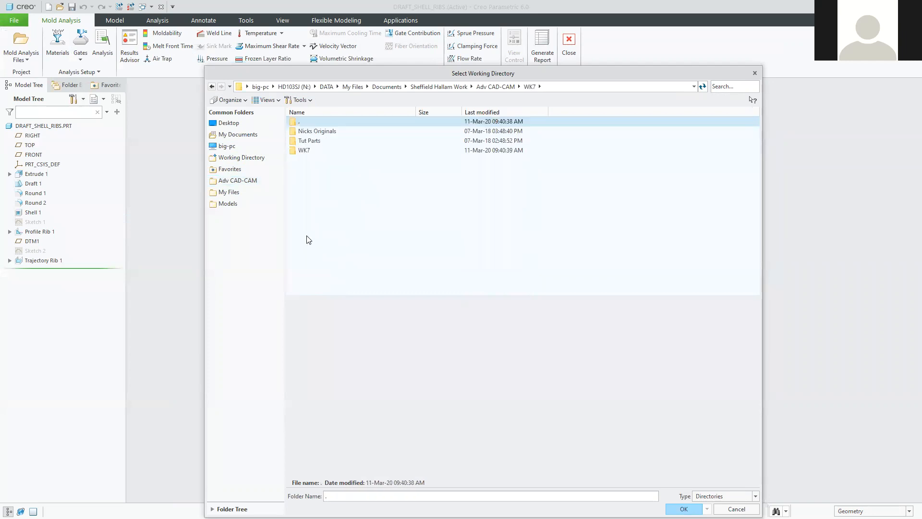
{"action": "left_click", "coordinate": [305, 150]}
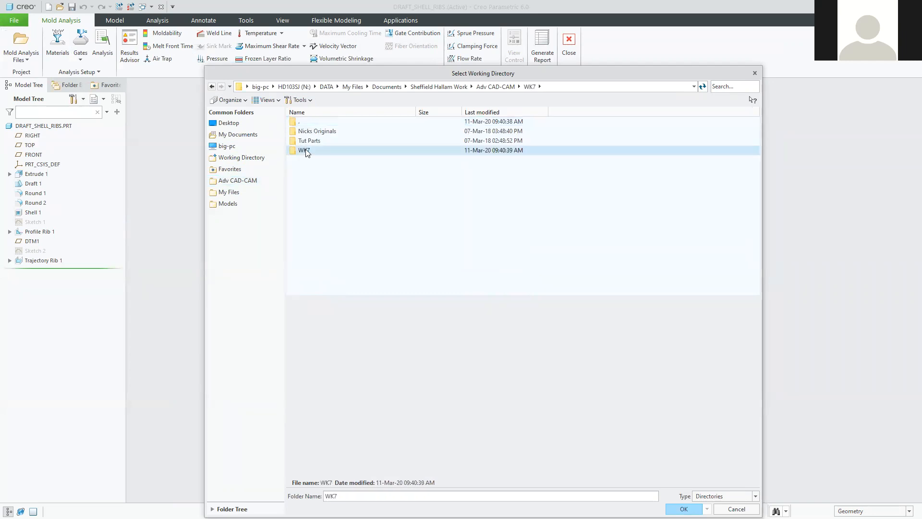
{"action": "double_click", "coordinate": [306, 149]}
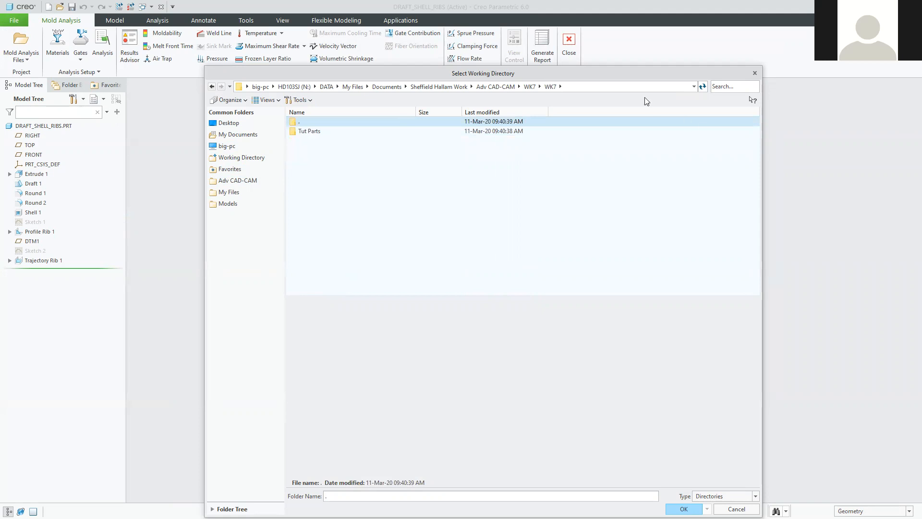
{"action": "left_click", "coordinate": [495, 87]}
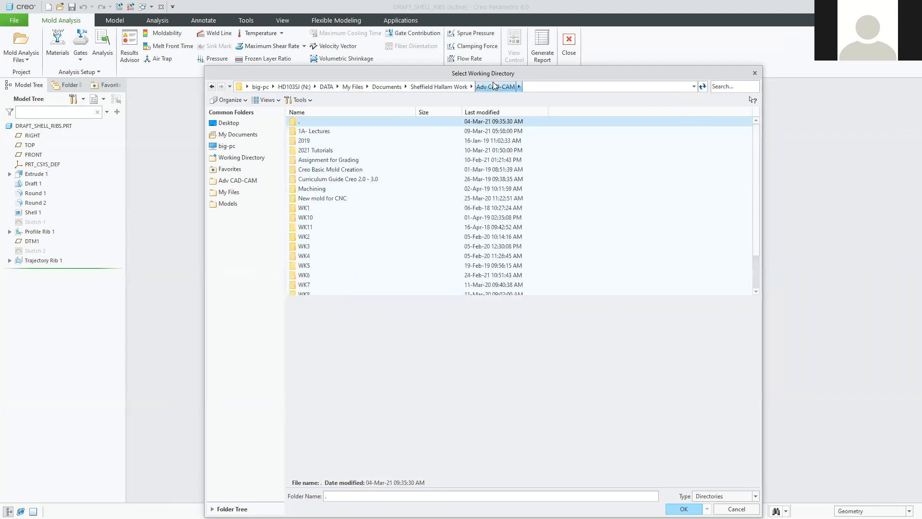
Set the Exercise files folder inside WK8 as the working directory.
{"action": "scroll", "coordinate": [319, 291], "scroll_direction": "down", "scroll_amount": 1}
{"action": "left_click", "coordinate": [308, 267]}
{"action": "double_click", "coordinate": [308, 267]}
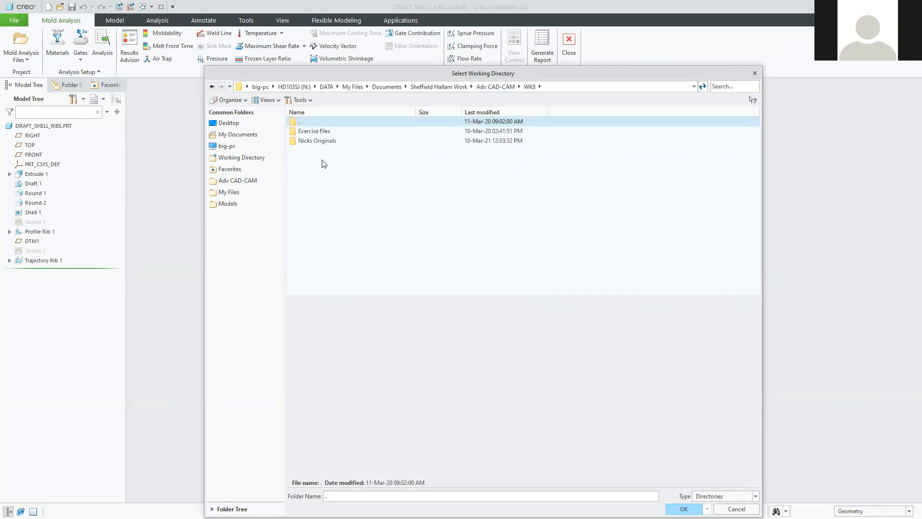
{"action": "double_click", "coordinate": [326, 132]}
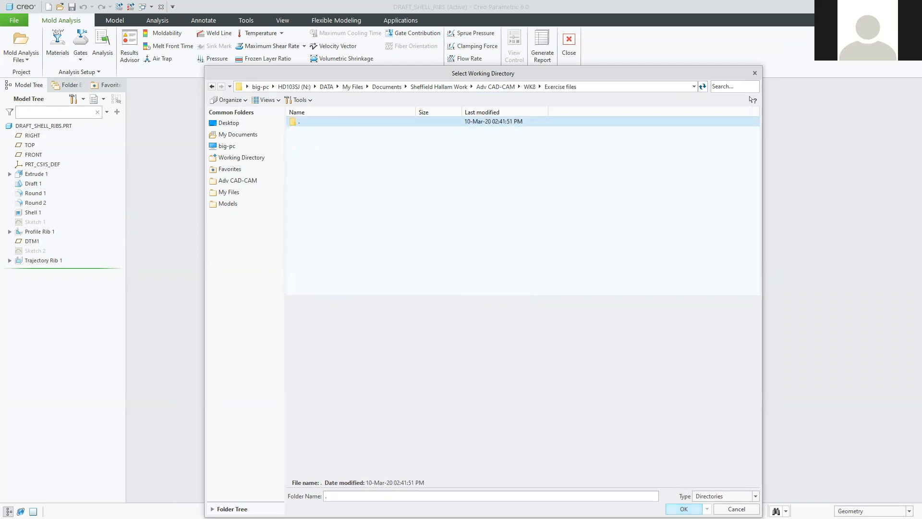
{"action": "left_click", "coordinate": [684, 509]}
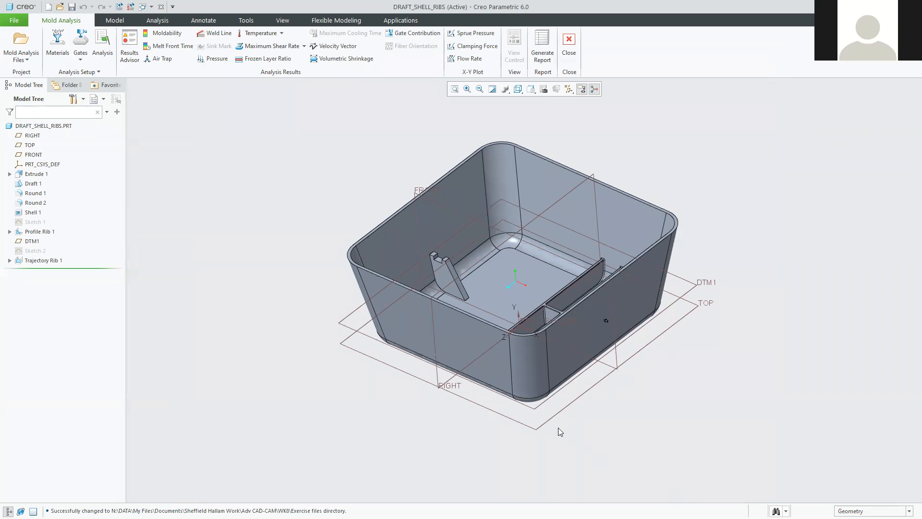
Start a new Manufacturing file with the Mold cavity sub-type.
{"action": "left_click", "coordinate": [15, 23]}
{"action": "left_click", "coordinate": [24, 37]}
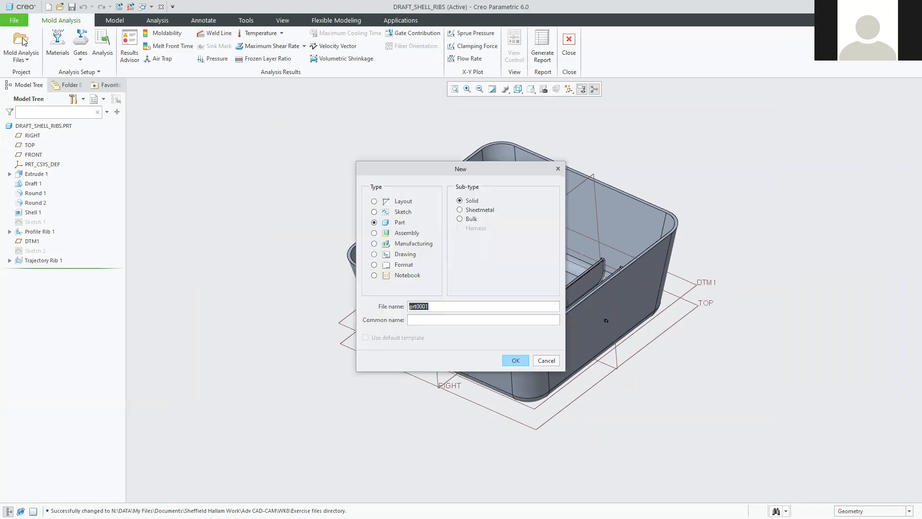
{"action": "left_click_drag", "start_coordinate": [374, 168], "coordinate": [343, 137]}
{"action": "left_click", "coordinate": [343, 212]}
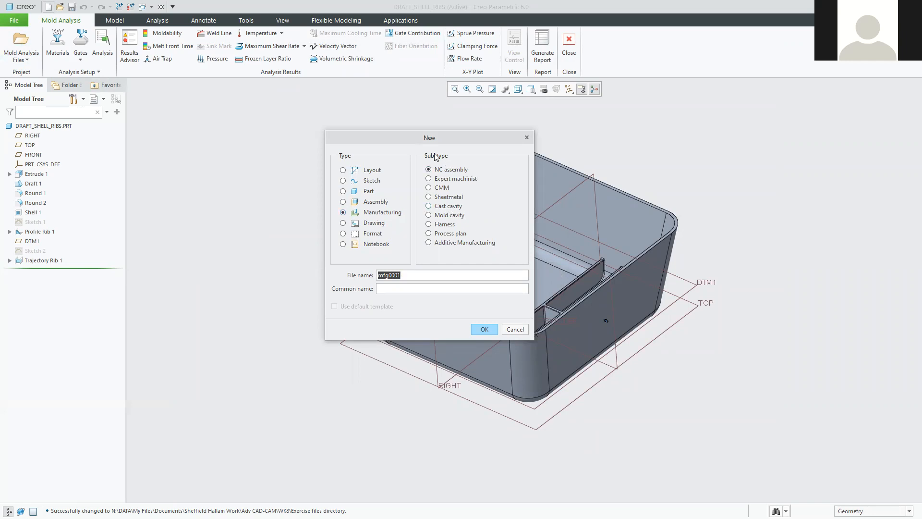
{"action": "left_click", "coordinate": [430, 216]}
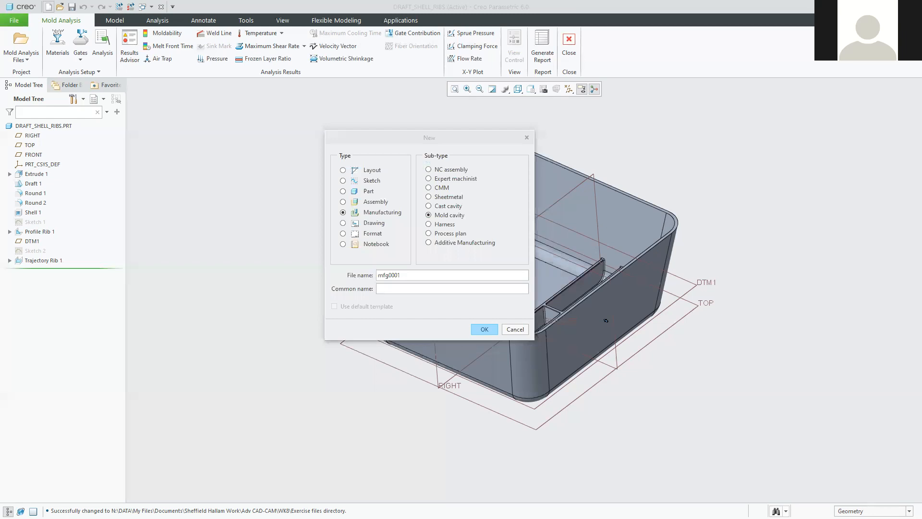
Name the new mold cavity file mold_example1 and continue to its template options.
{"action": "left_click_drag", "start_coordinate": [409, 278], "coordinate": [328, 278]}
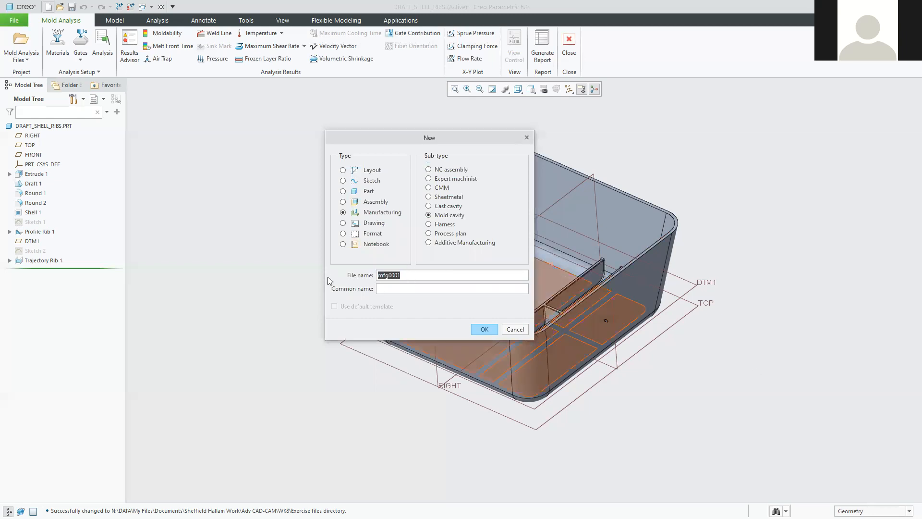
{"action": "type", "text": "mold"}
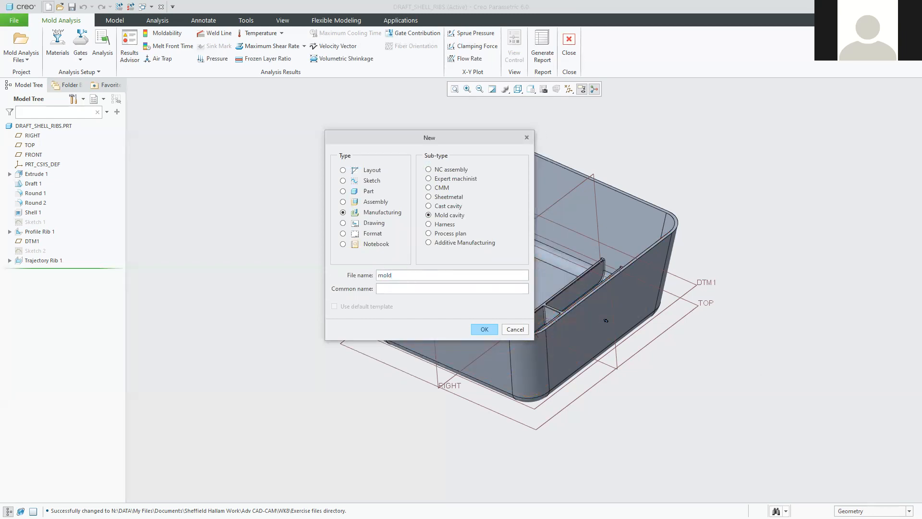
{"action": "type", "text": "_example"}
{"action": "key", "text": "Return"}
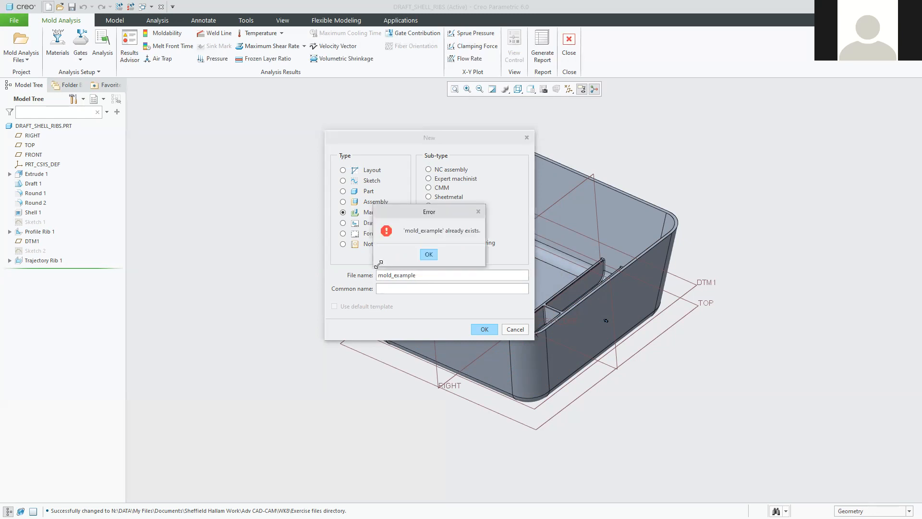
{"action": "left_click", "coordinate": [436, 256]}
{"action": "type", "text": "1"}
{"action": "left_click", "coordinate": [484, 330]}
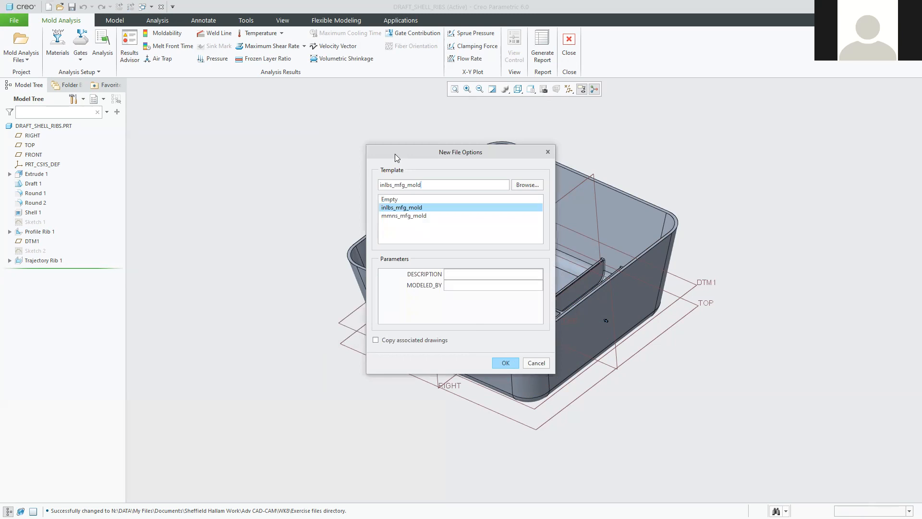
Create the mold file from the metric mmns_mfg_mold template.
{"action": "left_click_drag", "start_coordinate": [395, 154], "coordinate": [355, 143]}
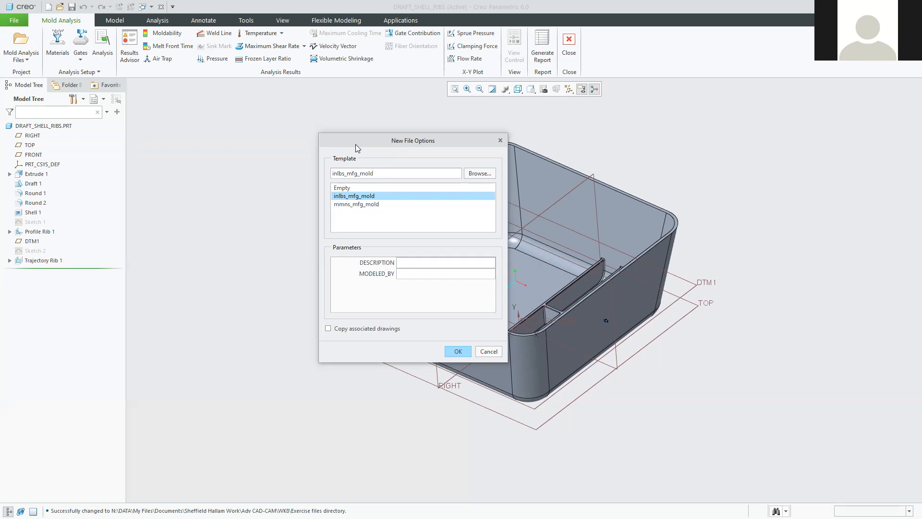
{"action": "left_click", "coordinate": [345, 205]}
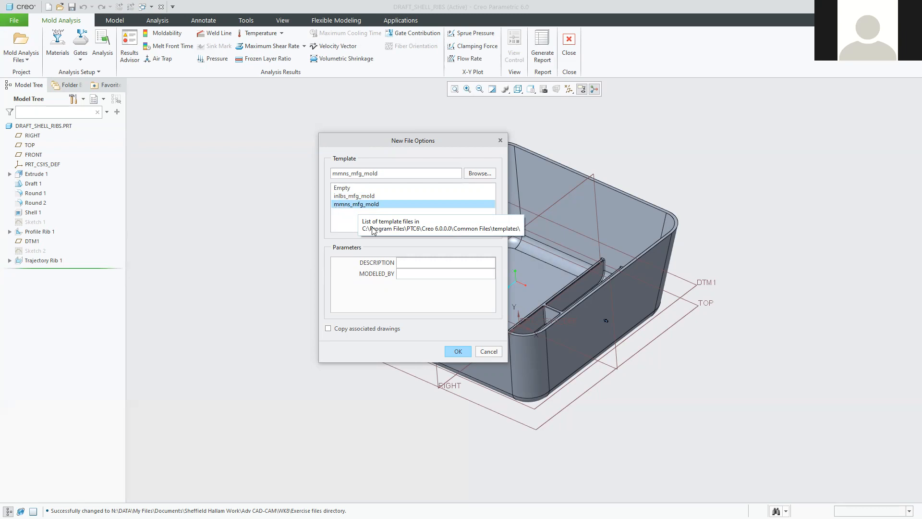
{"action": "left_click", "coordinate": [459, 352]}
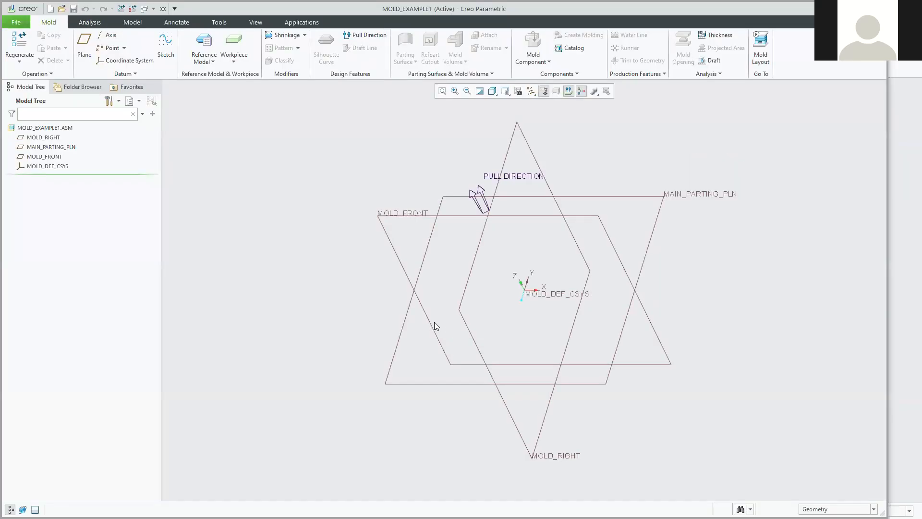
Examine the mold assembly's default datum planes, MOLD_DEF_CSYS coordinate system and pull direction from an angled view.
{"action": "middle_click_drag", "start_coordinate": [371, 317], "coordinate": [332, 303]}
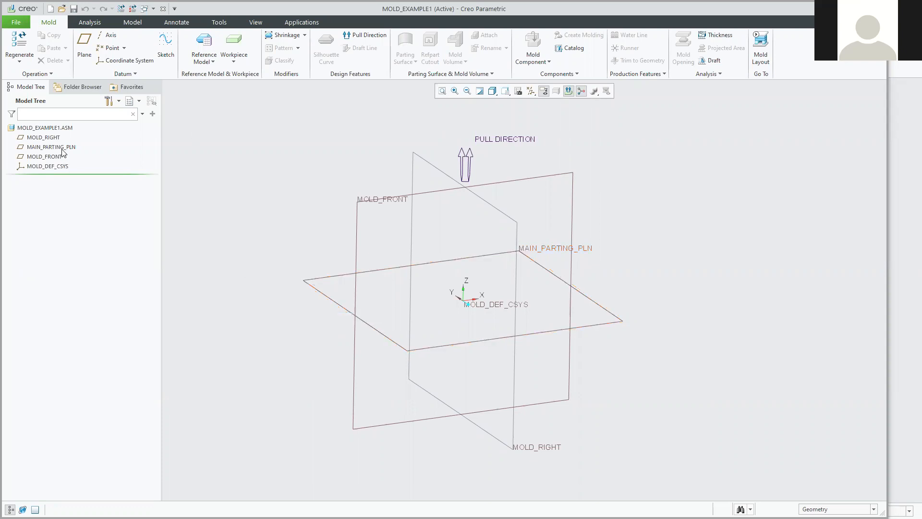
{"action": "mouse_move", "coordinate": [328, 186]}
{"action": "middle_mouse_down"}
{"action": "mouse_move", "coordinate": [350, 197]}
{"action": "mouse_move", "coordinate": [299, 182]}
{"action": "mouse_move", "coordinate": [336, 181]}
{"action": "mouse_move", "coordinate": [325, 188]}
{"action": "middle_mouse_up"}
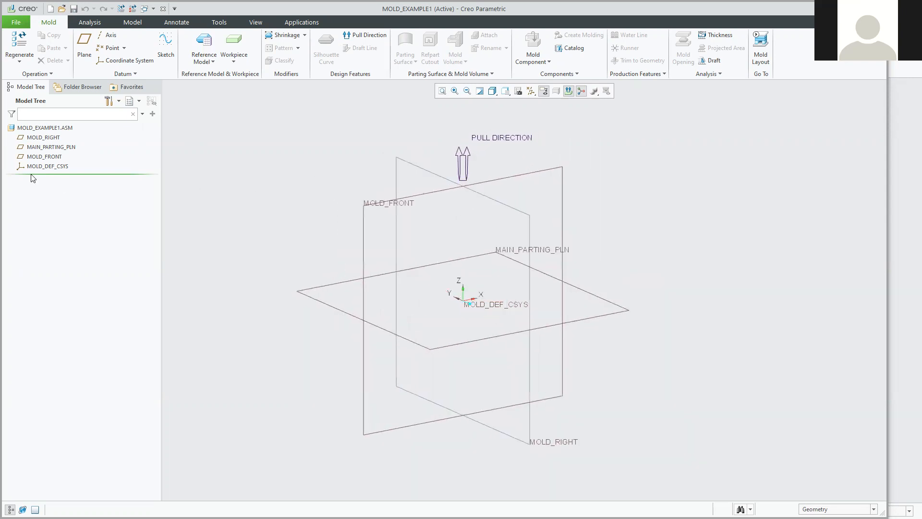
{"action": "left_click", "coordinate": [42, 138]}
{"action": "left_click", "coordinate": [43, 147]}
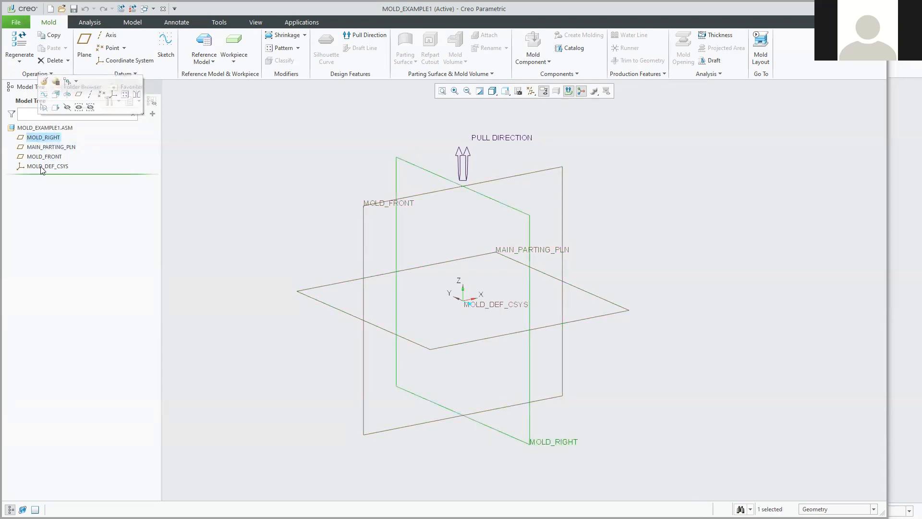
{"action": "left_click", "coordinate": [42, 167]}
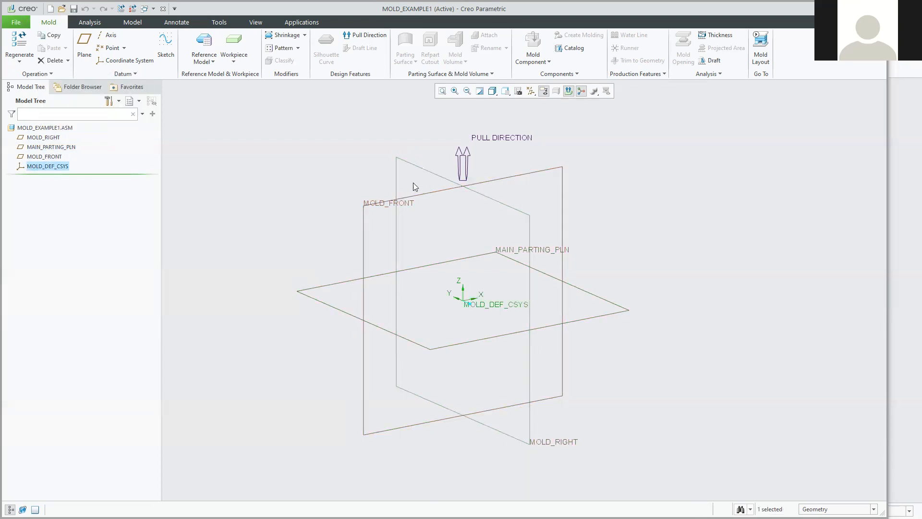
{"action": "mouse_move", "coordinate": [350, 209]}
{"action": "middle_mouse_down"}
{"action": "mouse_move", "coordinate": [329, 190]}
{"action": "mouse_move", "coordinate": [313, 197]}
{"action": "mouse_move", "coordinate": [332, 192]}
{"action": "mouse_move", "coordinate": [353, 202]}
{"action": "mouse_move", "coordinate": [365, 194]}
{"action": "mouse_move", "coordinate": [354, 205]}
{"action": "middle_mouse_up"}
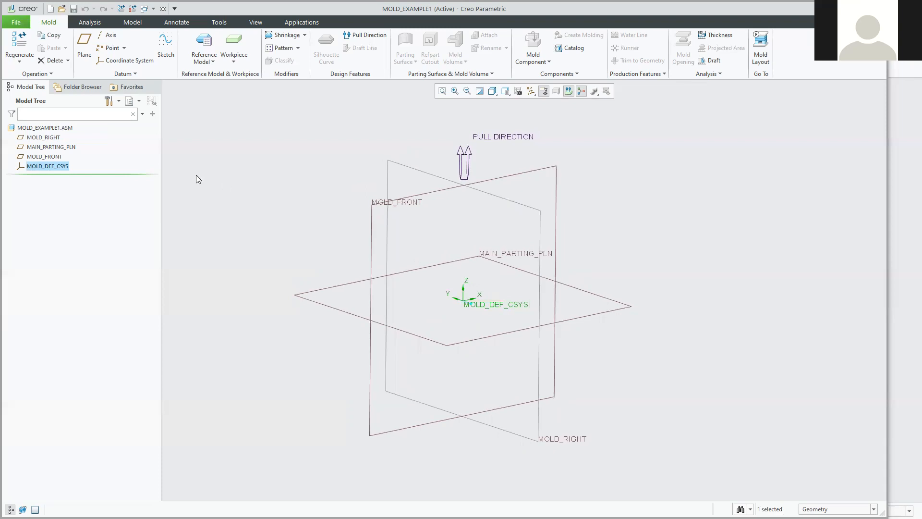
Open the program options and check the available themes under System Appearance, keeping Default Theme.
{"action": "left_click", "coordinate": [16, 23]}
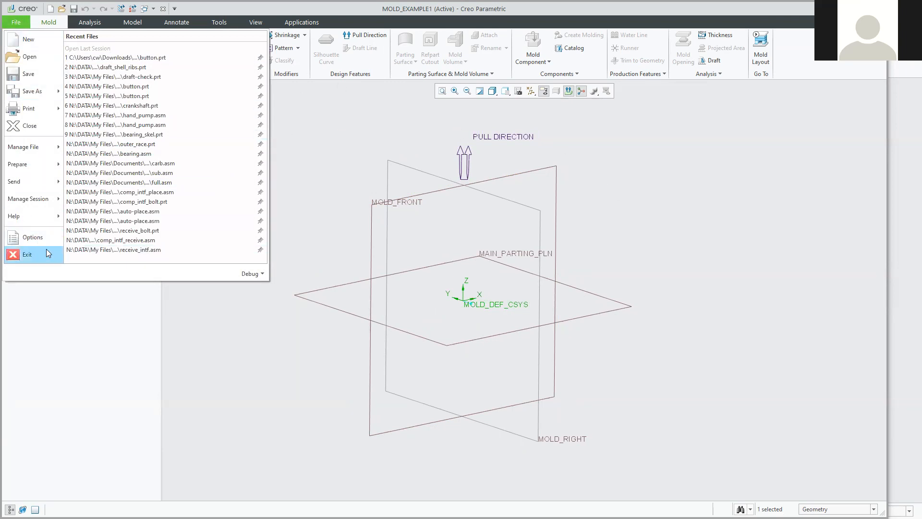
{"action": "left_click", "coordinate": [38, 236]}
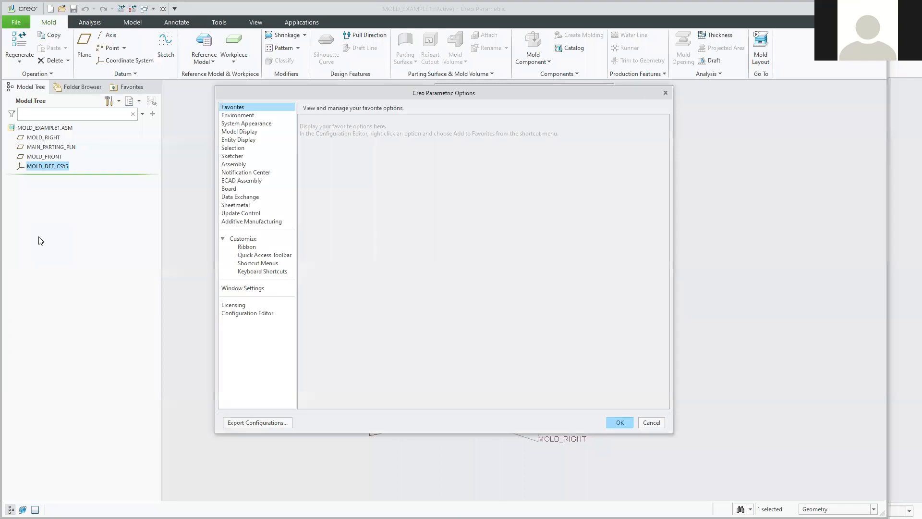
{"action": "left_click", "coordinate": [249, 124]}
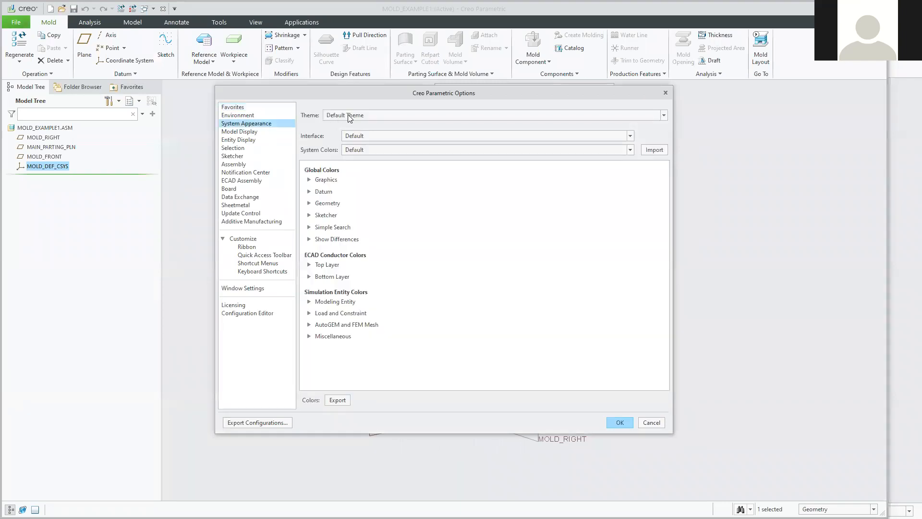
{"action": "left_click", "coordinate": [349, 116]}
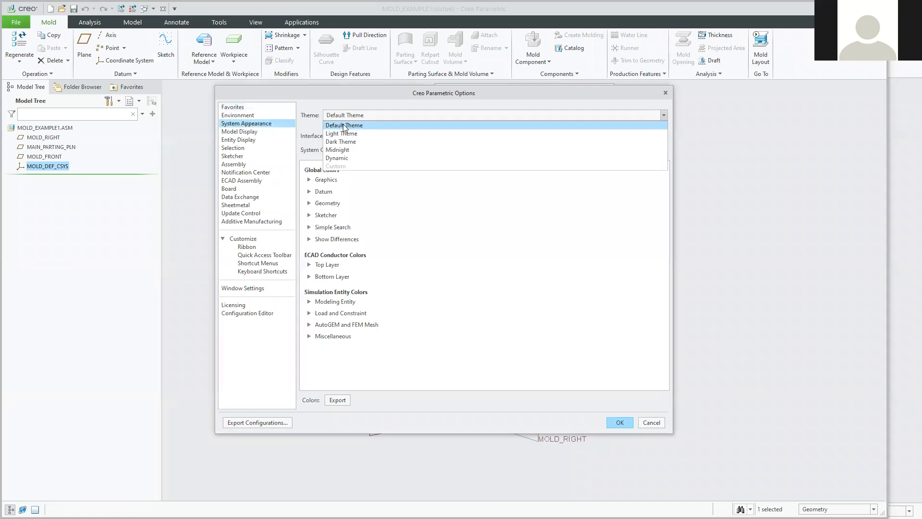
{"action": "left_click", "coordinate": [344, 126]}
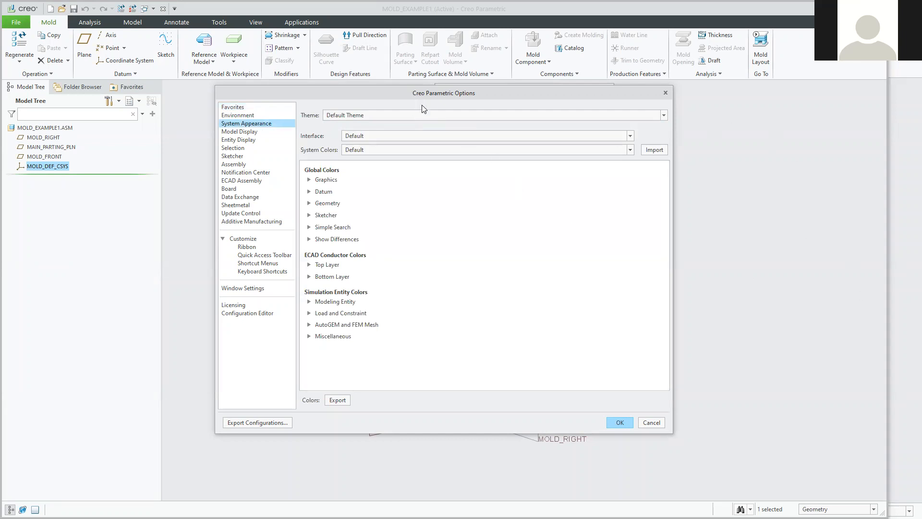
{"action": "left_click_drag", "start_coordinate": [422, 105], "coordinate": [788, 115]}
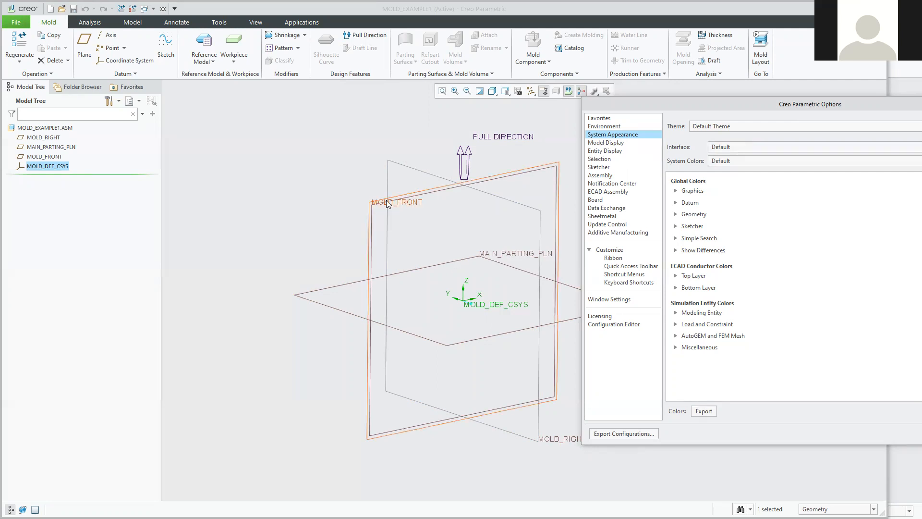
Look through the Model Display settings in the program options.
{"action": "left_click", "coordinate": [607, 143]}
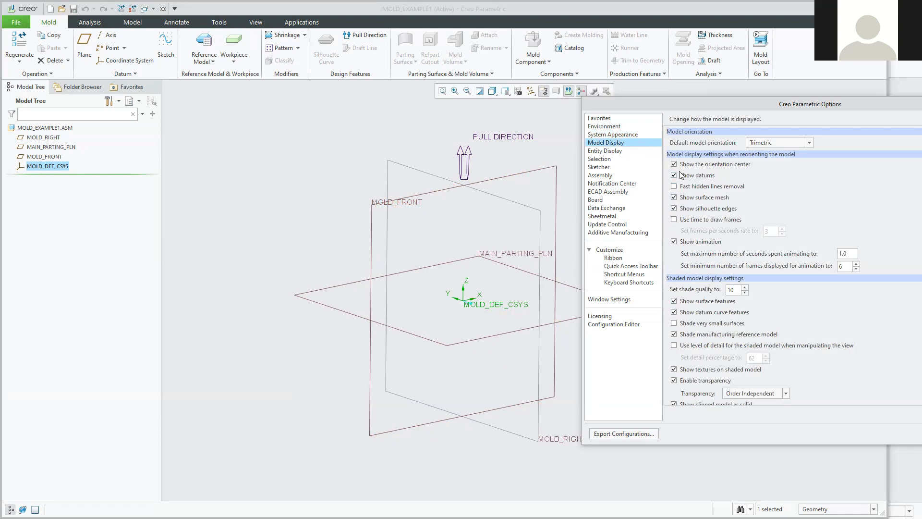
{"action": "left_click_drag", "start_coordinate": [681, 105], "coordinate": [450, 106]}
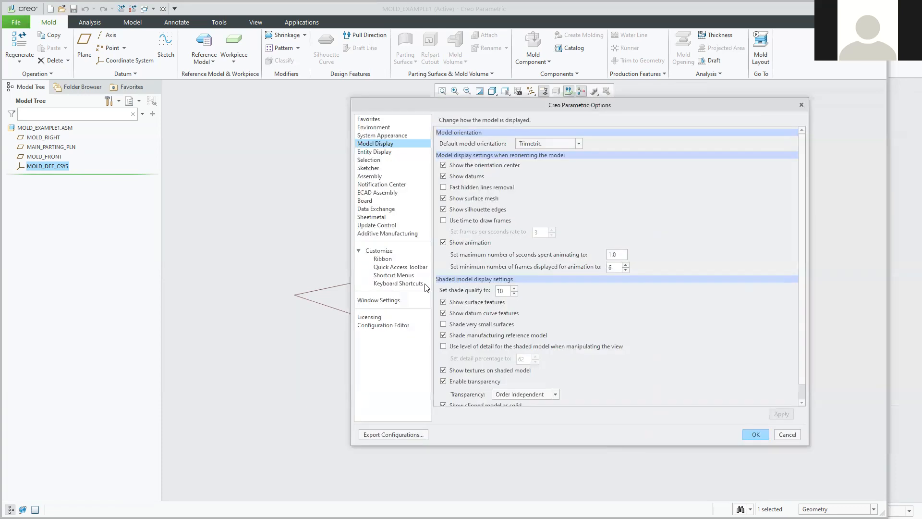
{"action": "scroll", "coordinate": [468, 374], "scroll_direction": "down", "scroll_amount": 1}
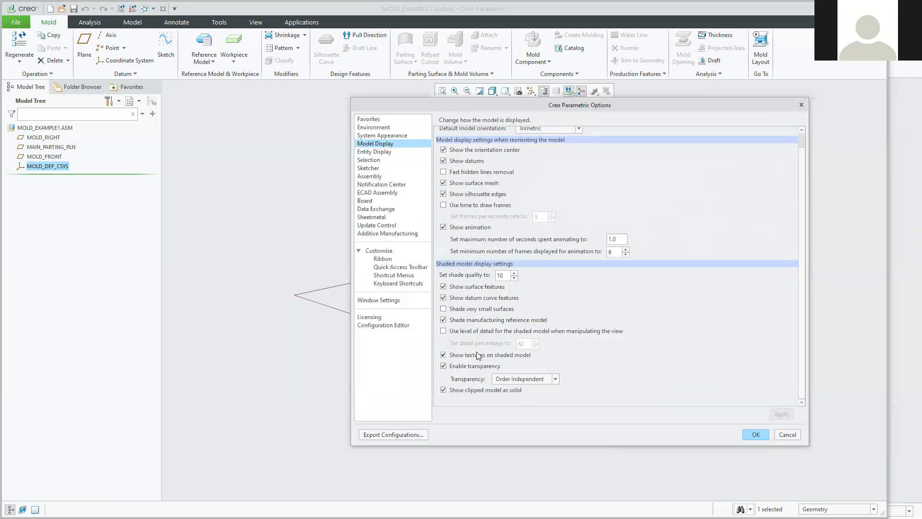
{"action": "scroll", "coordinate": [475, 347], "scroll_direction": "up", "scroll_amount": 1}
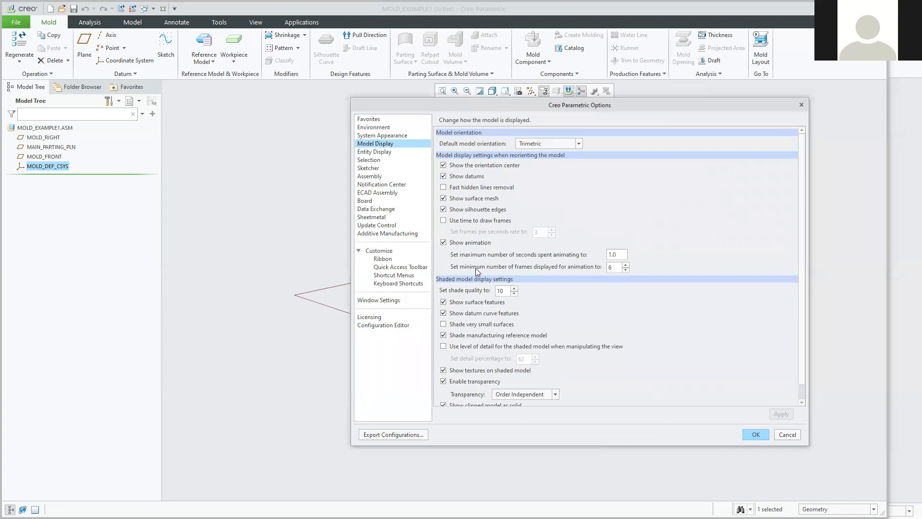
Review the Entity Display settings and switch the datum plane tags off and on again.
{"action": "left_click", "coordinate": [384, 152]}
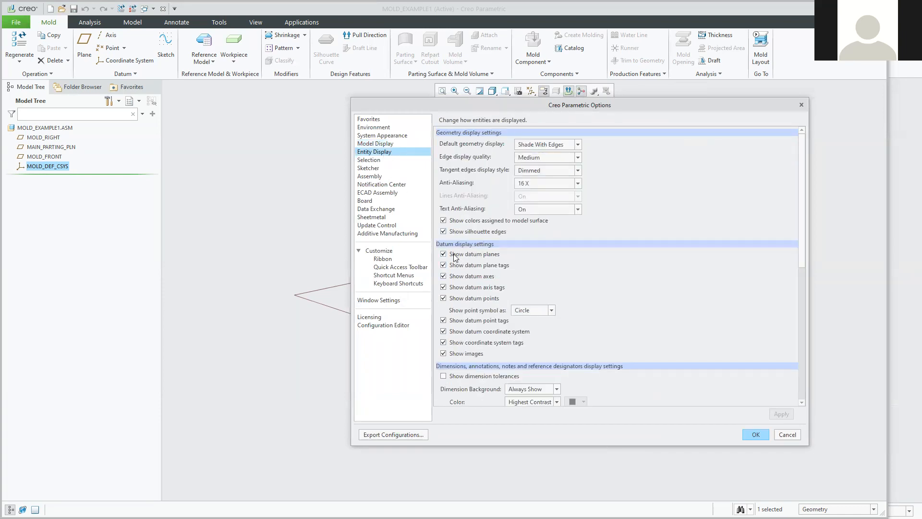
{"action": "left_click", "coordinate": [445, 265]}
{"action": "left_click", "coordinate": [444, 266]}
{"action": "left_click_drag", "start_coordinate": [464, 104], "coordinate": [537, 123]}
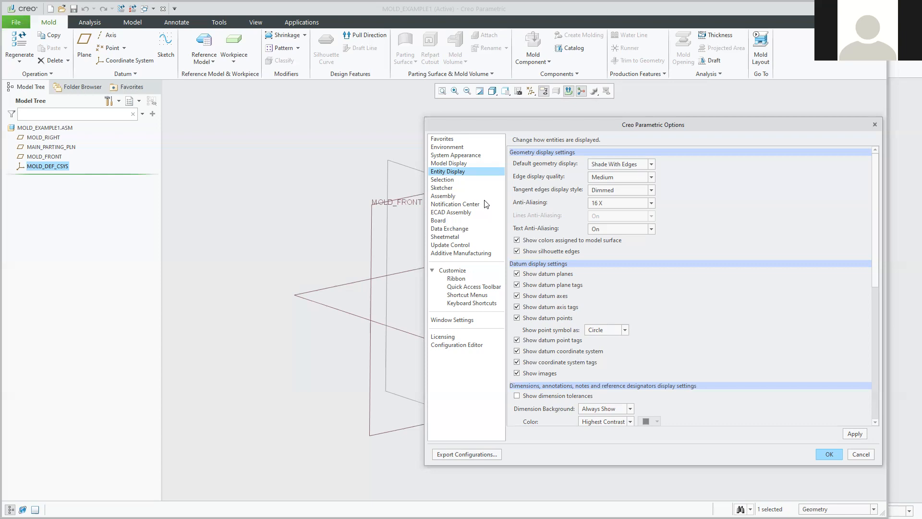
{"action": "left_click_drag", "start_coordinate": [457, 119], "coordinate": [402, 108]}
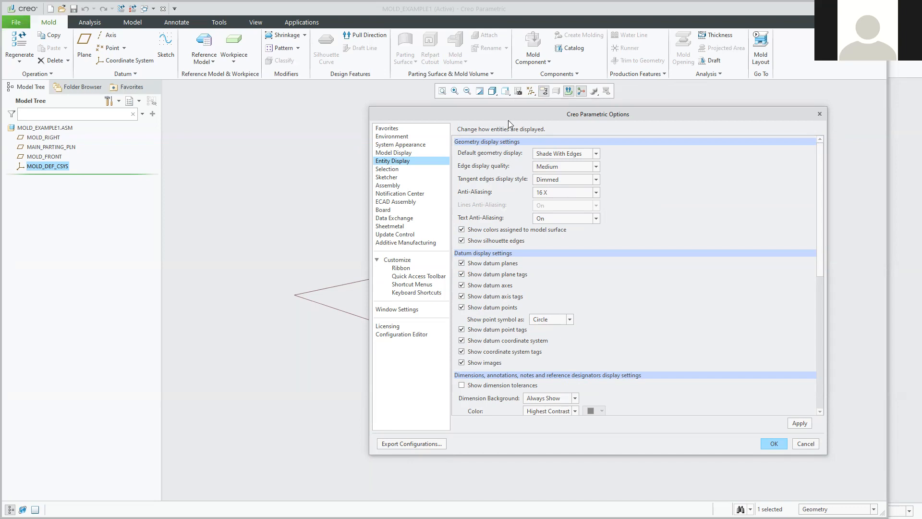
{"action": "left_click_drag", "start_coordinate": [508, 120], "coordinate": [697, 95]}
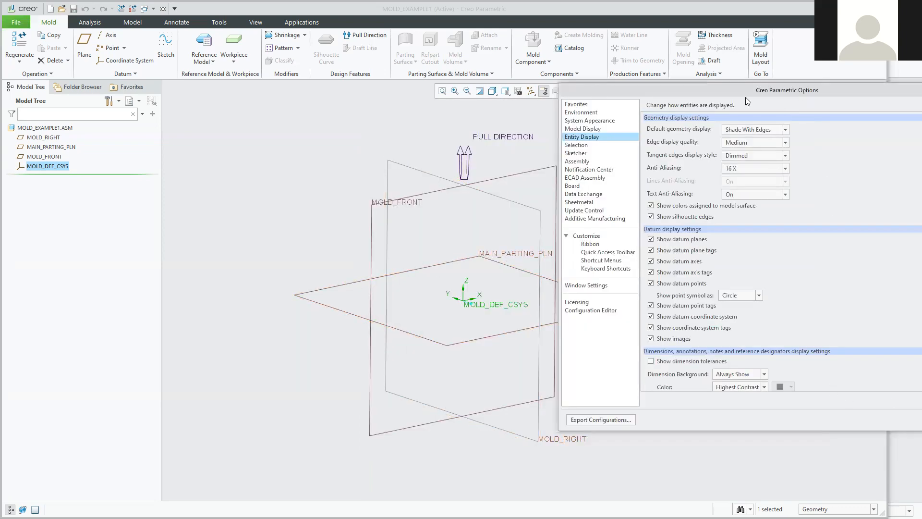
{"action": "left_click_drag", "start_coordinate": [746, 97], "coordinate": [111, 106]}
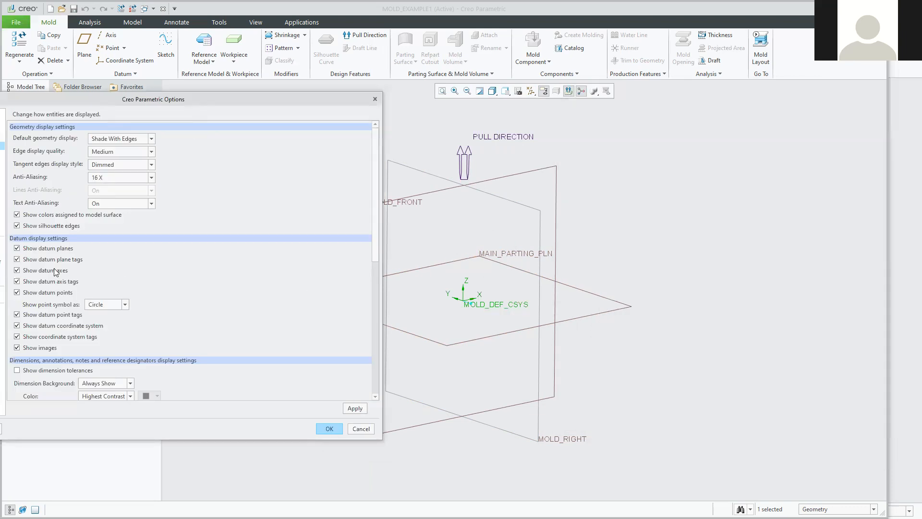
Apply the Entity Display settings with datum plane tags shown, and close the options without saving to a configuration file.
{"action": "left_click", "coordinate": [355, 408]}
{"action": "left_click", "coordinate": [17, 260]}
{"action": "left_click", "coordinate": [355, 408]}
{"action": "left_click", "coordinate": [330, 429]}
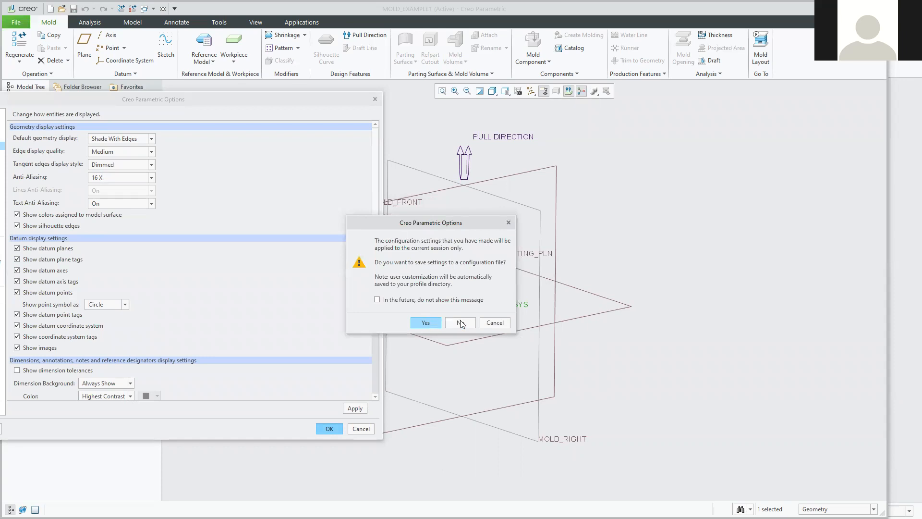
{"action": "left_click", "coordinate": [460, 323]}
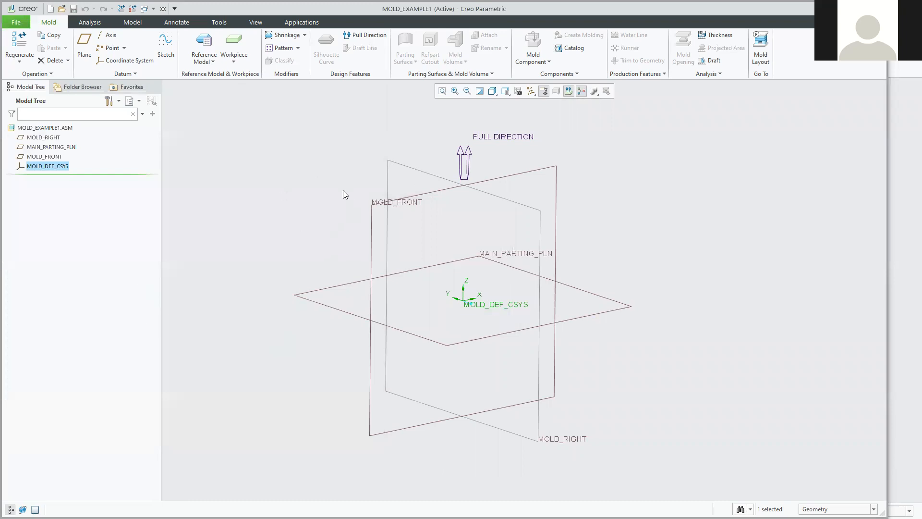
Check the handout's section on defining the pull direction in the browser, and return to the mold model in Creo Parametric.
{"action": "mouse_move", "coordinate": [315, 183]}
{"action": "middle_mouse_down"}
{"action": "mouse_move", "coordinate": [329, 175]}
{"action": "mouse_move", "coordinate": [319, 163]}
{"action": "mouse_move", "coordinate": [323, 188]}
{"action": "mouse_move", "coordinate": [533, 160]}
{"action": "middle_mouse_up"}
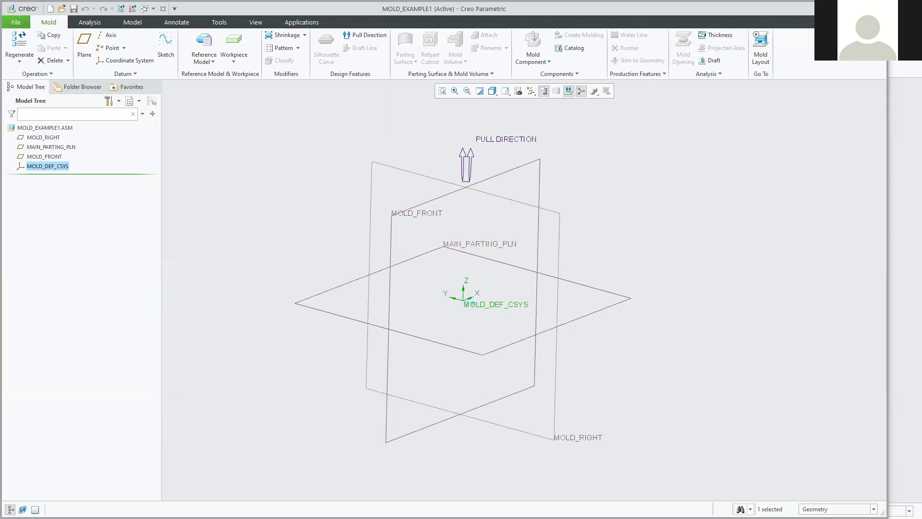
{"action": "key", "text": "alt+Tab"}
{"action": "scroll", "coordinate": [402, 340], "scroll_direction": "down", "scroll_amount": 3}
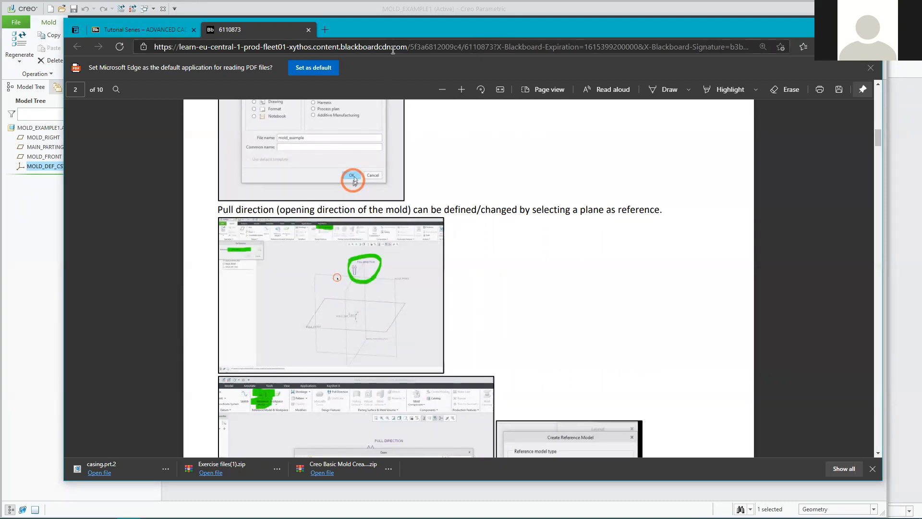
{"action": "left_click", "coordinate": [817, 27]}
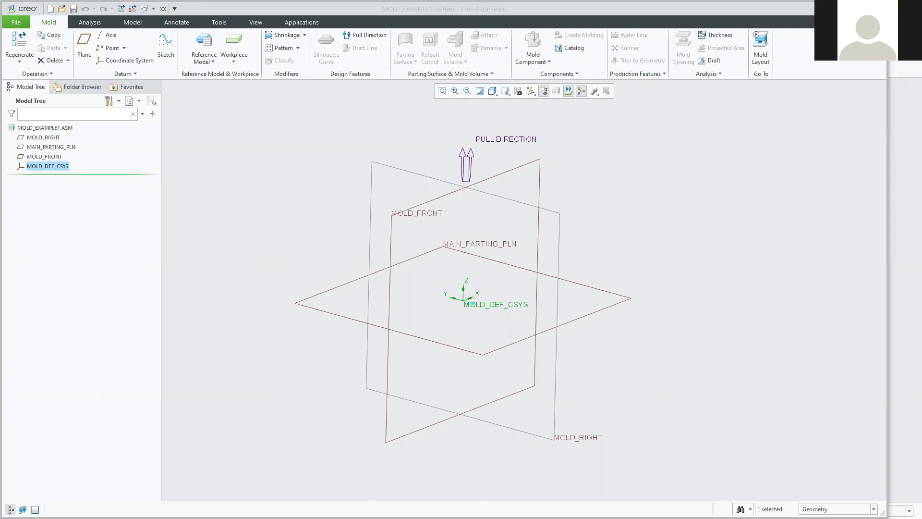
Check the handout's exploded mold illustration in the browser and return to the mold commands in Creo Parametric.
{"action": "left_click_drag", "start_coordinate": [0, 37], "coordinate": [477, 37]}
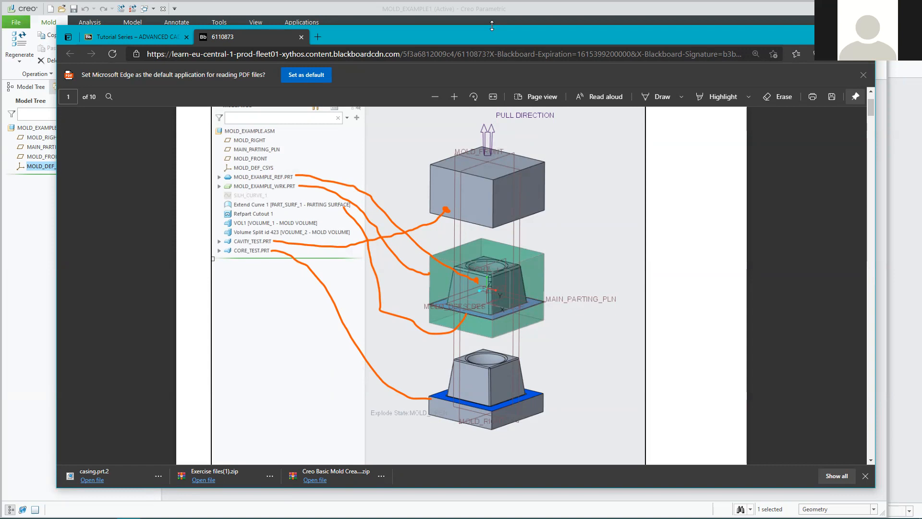
{"action": "left_click", "coordinate": [821, 35]}
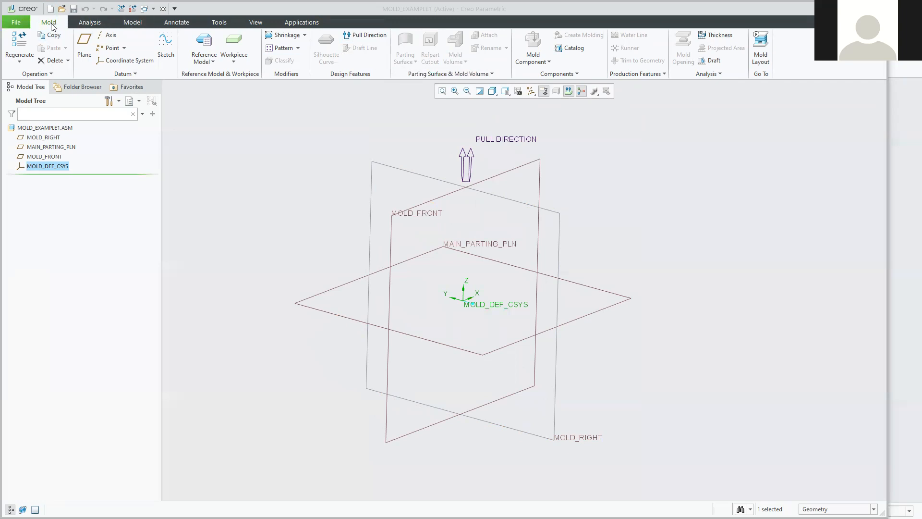
{"action": "left_click", "coordinate": [133, 24]}
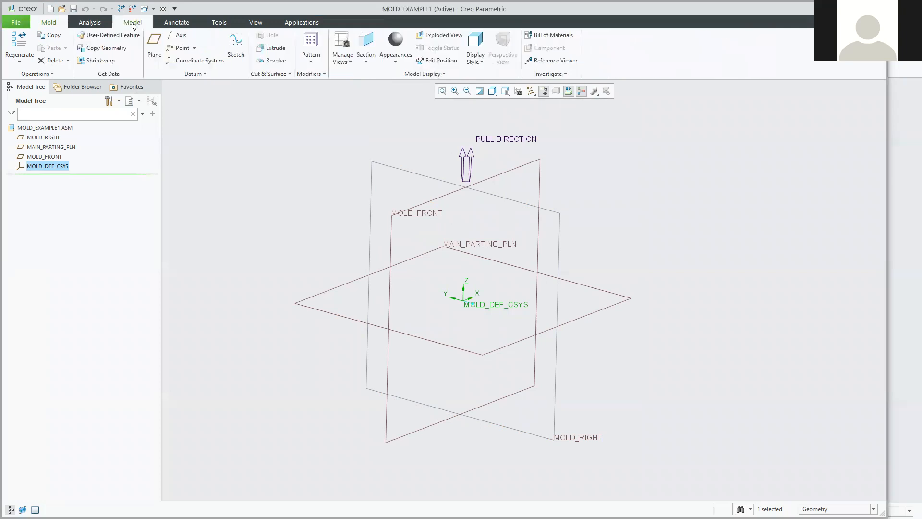
{"action": "left_click", "coordinate": [49, 23]}
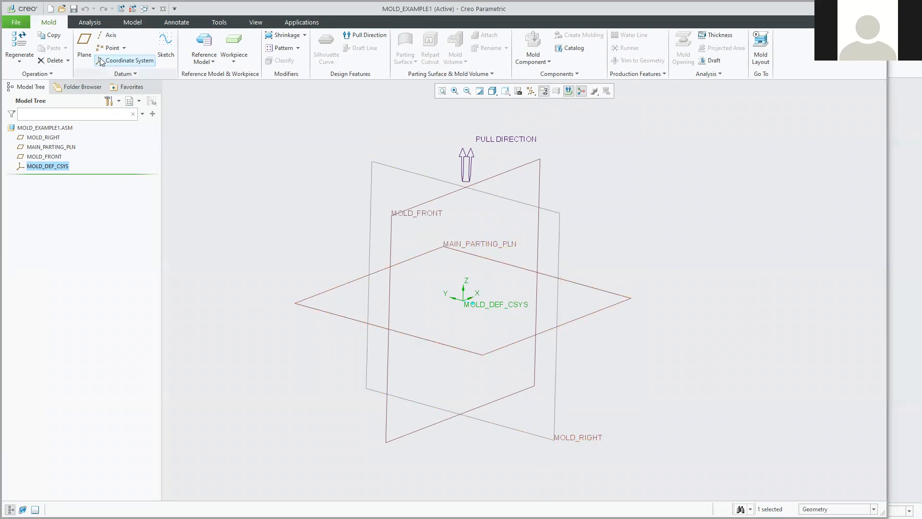
Redefine the mold's pull direction using the MOLD_FRONT plane as the reference.
{"action": "left_click", "coordinate": [358, 34]}
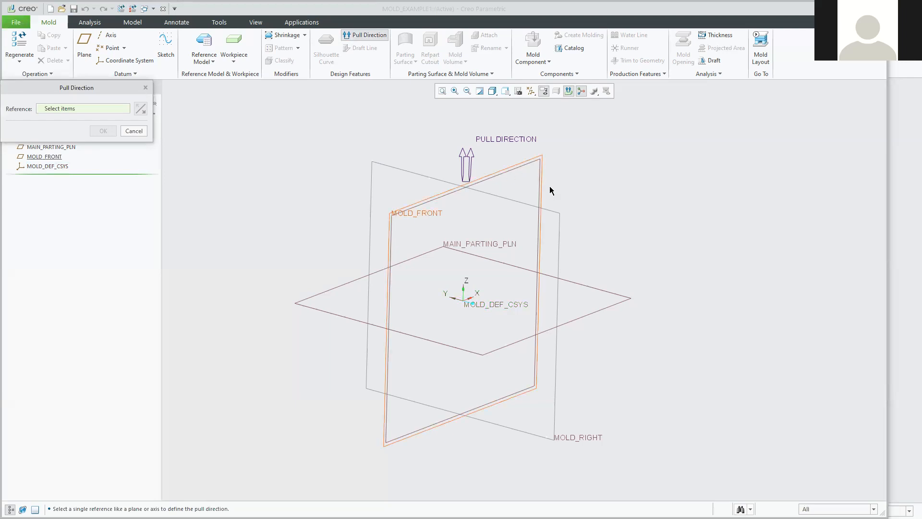
{"action": "left_click", "coordinate": [523, 169]}
{"action": "left_click", "coordinate": [102, 131]}
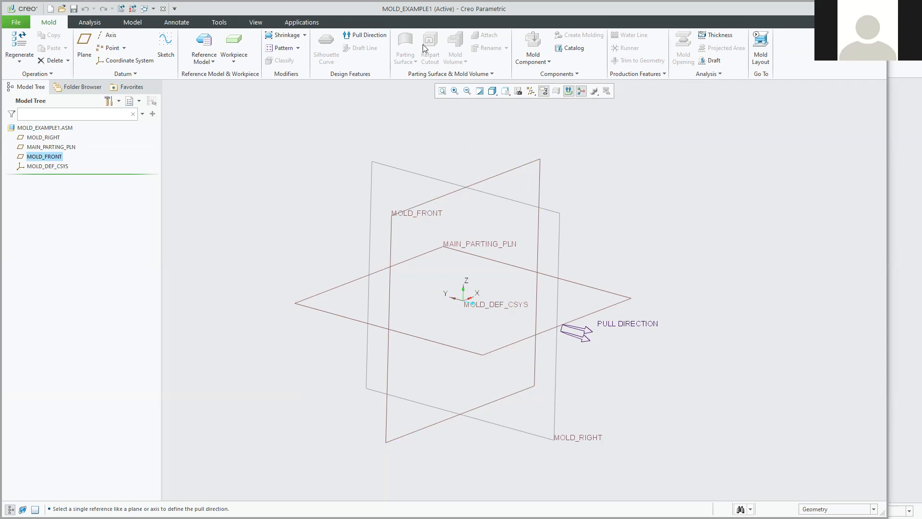
Set the mold's pull direction from the MAIN_PARTING_PLN plane, trying the flip option and leaving the direction pointing upwards.
{"action": "left_click", "coordinate": [363, 36]}
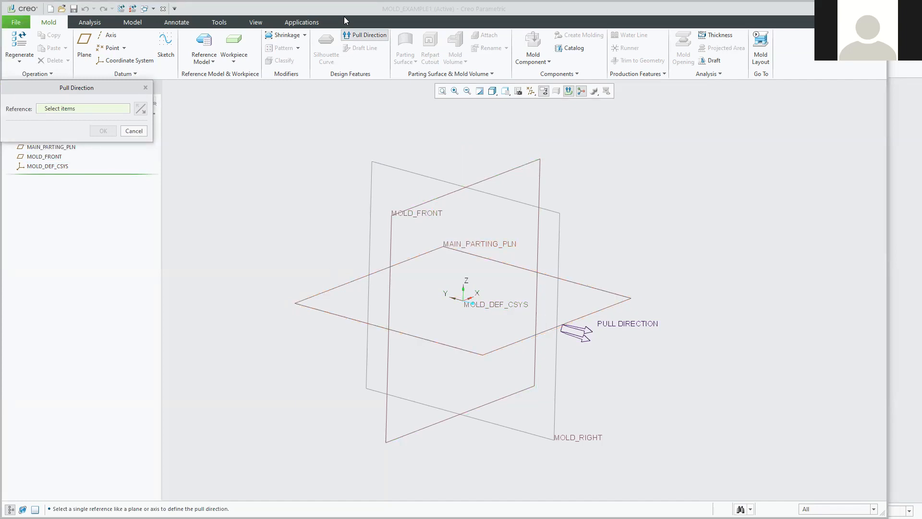
{"action": "left_click", "coordinate": [618, 304]}
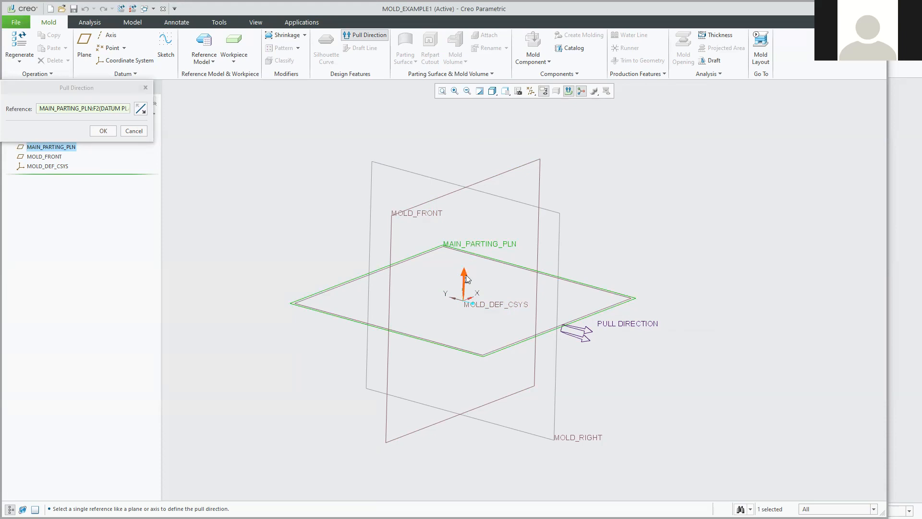
{"action": "left_click", "coordinate": [141, 111]}
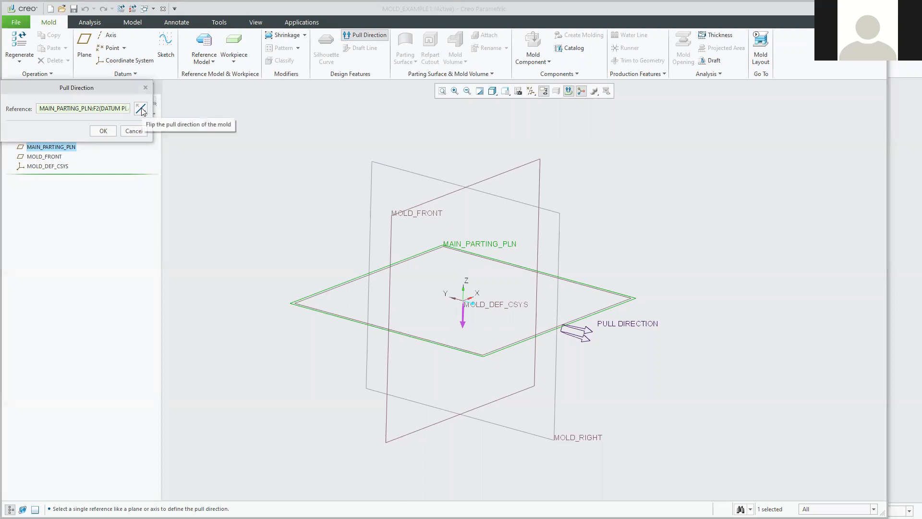
{"action": "left_click", "coordinate": [142, 111]}
{"action": "left_click", "coordinate": [142, 110]}
{"action": "left_click", "coordinate": [141, 111]}
{"action": "left_click", "coordinate": [142, 111]}
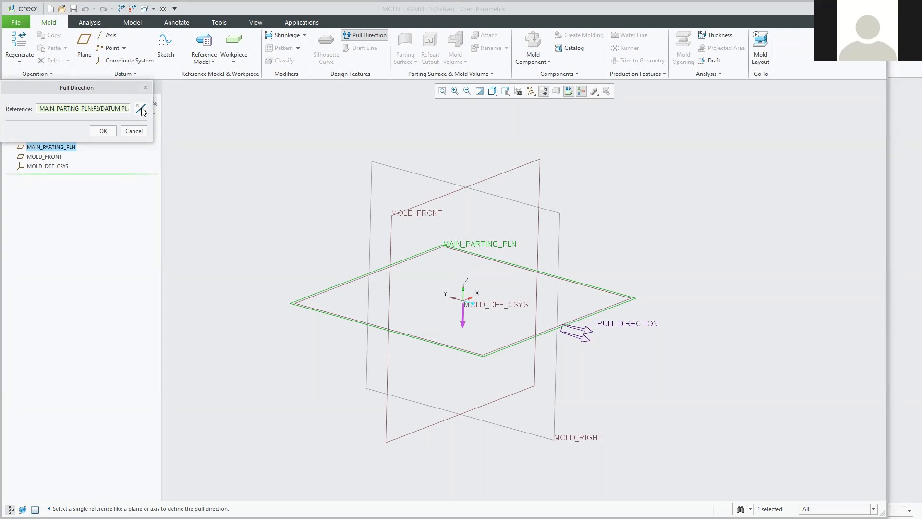
{"action": "left_click", "coordinate": [140, 110]}
{"action": "left_click", "coordinate": [102, 130]}
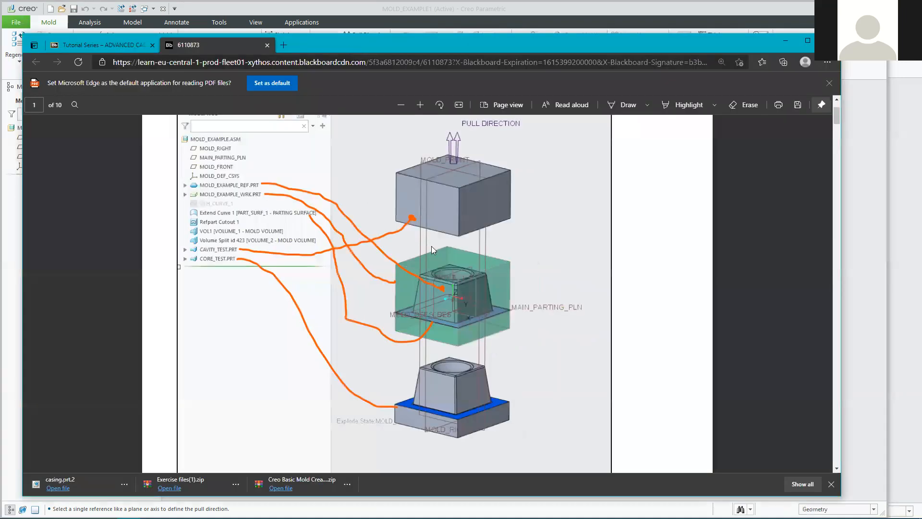
Check the handout's section on creating an inherited reference model, and return to the mold model in Creo Parametric.
{"action": "scroll", "coordinate": [449, 289], "scroll_direction": "down", "scroll_amount": 15}
{"action": "scroll", "coordinate": [448, 288], "scroll_direction": "down", "scroll_amount": 1}
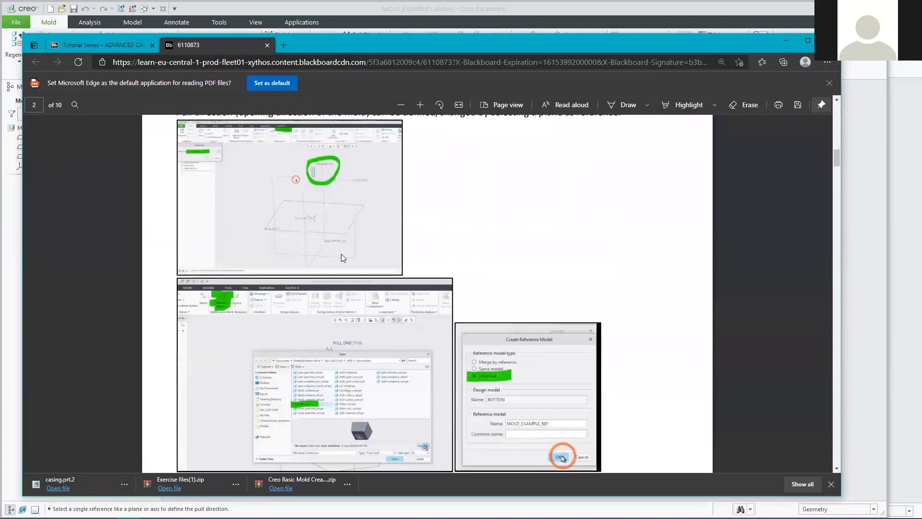
{"action": "scroll", "coordinate": [273, 192], "scroll_direction": "down", "scroll_amount": 1}
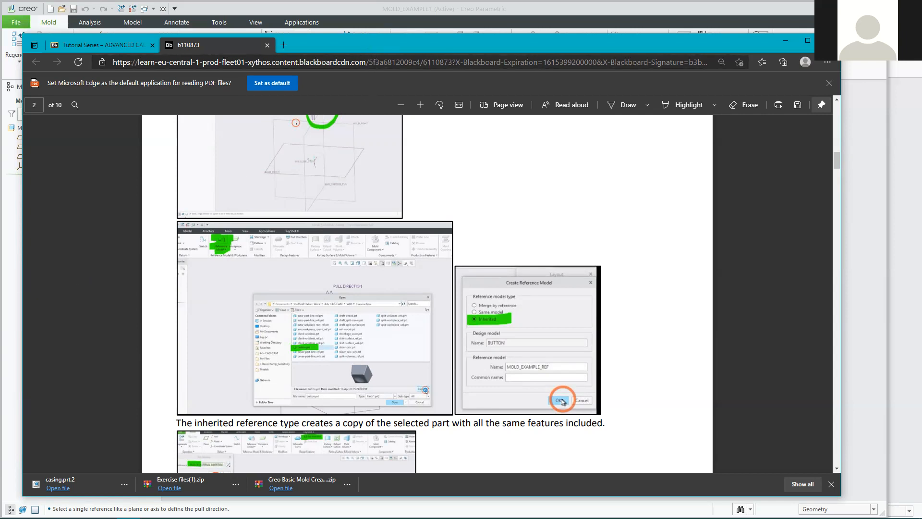
{"action": "left_click", "coordinate": [11, 70]}
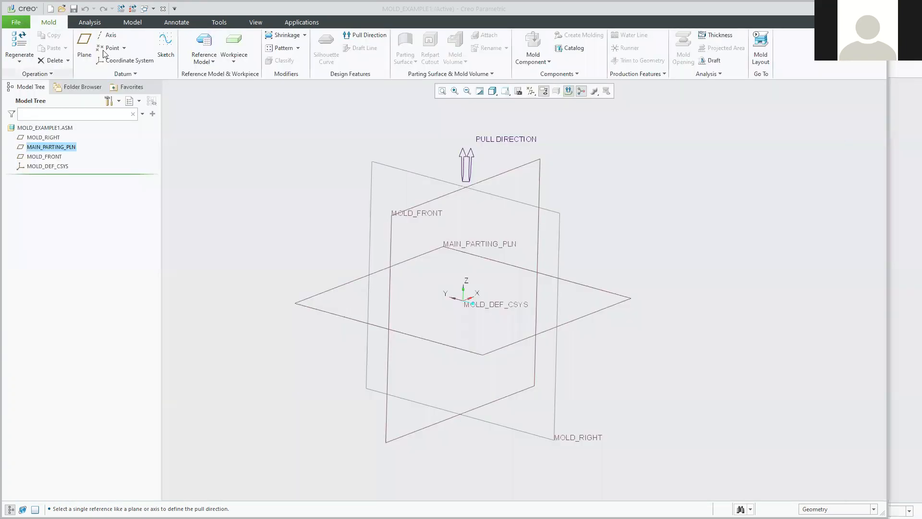
Start a reference model, preview button.prt from the Exercise files folder and open it as the design model.
{"action": "left_click", "coordinate": [204, 40]}
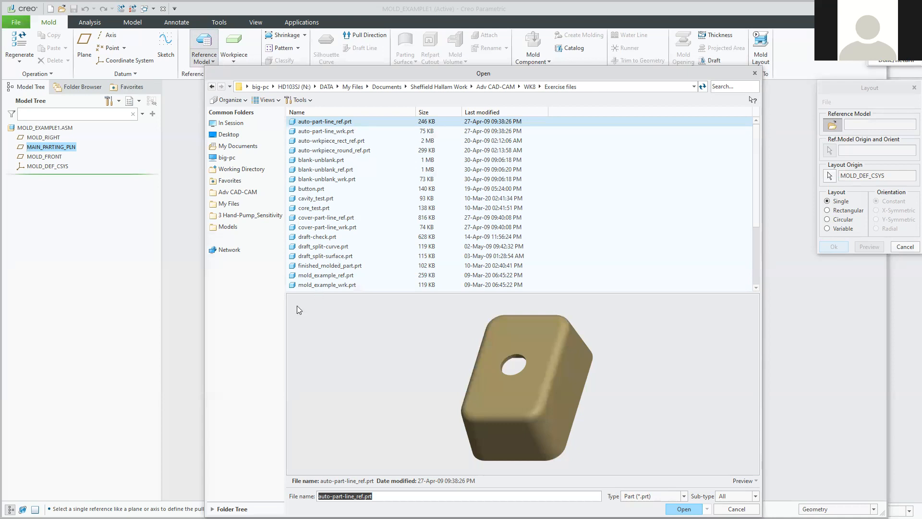
{"action": "left_click", "coordinate": [310, 190]}
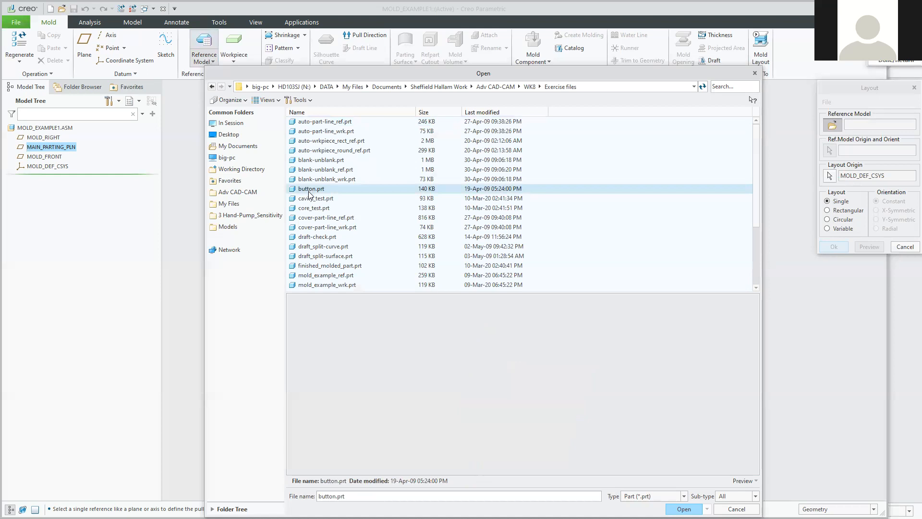
{"action": "mouse_move", "coordinate": [431, 397]}
{"action": "middle_mouse_down"}
{"action": "mouse_move", "coordinate": [459, 347]}
{"action": "mouse_move", "coordinate": [431, 292]}
{"action": "mouse_move", "coordinate": [423, 242]}
{"action": "mouse_move", "coordinate": [390, 185]}
{"action": "mouse_move", "coordinate": [417, 207]}
{"action": "mouse_move", "coordinate": [447, 302]}
{"action": "mouse_move", "coordinate": [540, 290]}
{"action": "mouse_move", "coordinate": [733, 462]}
{"action": "middle_mouse_up"}
{"action": "left_click", "coordinate": [750, 481]}
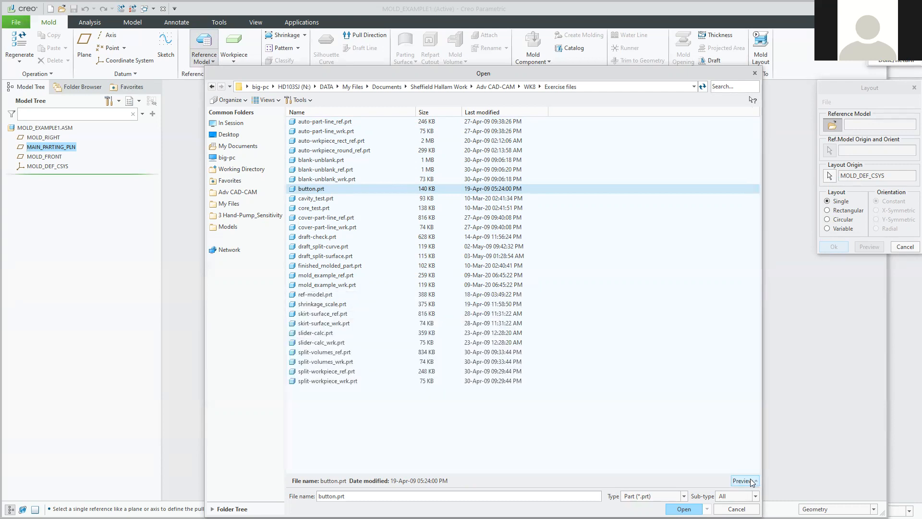
{"action": "left_click", "coordinate": [747, 479]}
{"action": "left_click", "coordinate": [746, 479]}
{"action": "left_click", "coordinate": [747, 481]}
{"action": "left_click", "coordinate": [746, 480]}
{"action": "left_click", "coordinate": [746, 480]}
{"action": "left_click", "coordinate": [746, 480]}
{"action": "left_click", "coordinate": [746, 480]}
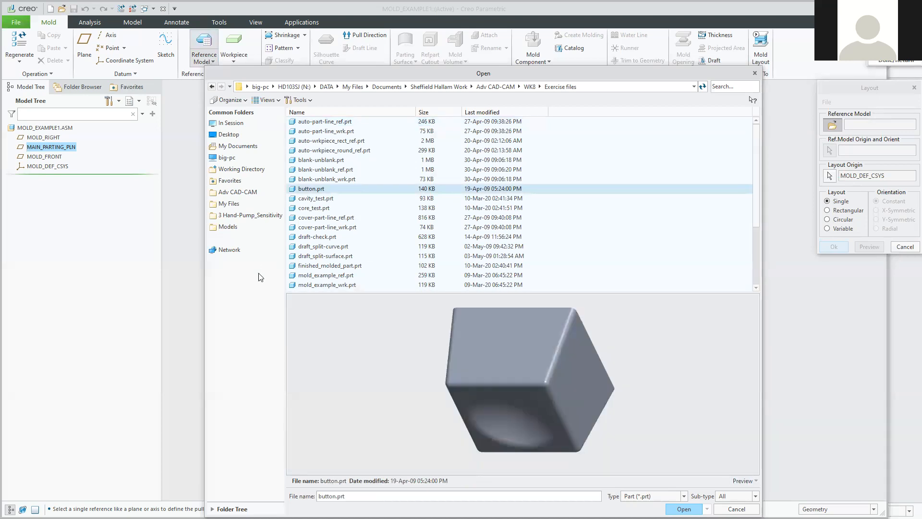
{"action": "mouse_move", "coordinate": [572, 394]}
{"action": "middle_mouse_down"}
{"action": "mouse_move", "coordinate": [628, 349]}
{"action": "mouse_move", "coordinate": [572, 312]}
{"action": "middle_mouse_up"}
{"action": "left_click", "coordinate": [684, 509]}
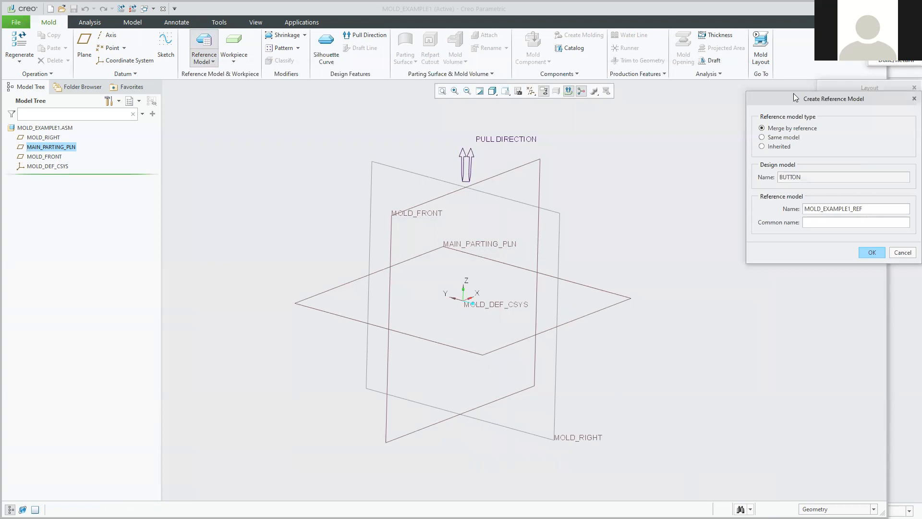
Create the reference model from BUTTON with the Inherited type and the name MOLD_EXAMPLE1_REF.
{"action": "left_click_drag", "start_coordinate": [789, 101], "coordinate": [641, 116]}
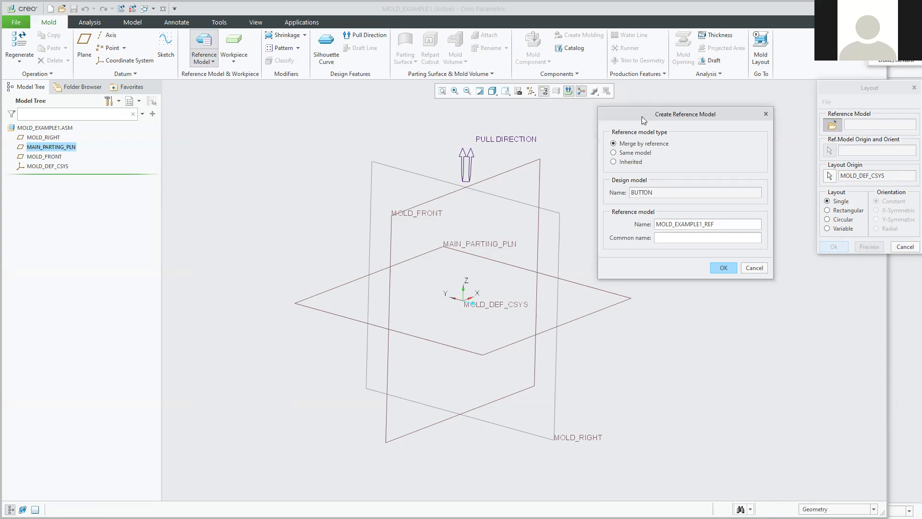
{"action": "left_click_drag", "start_coordinate": [637, 112], "coordinate": [632, 108]}
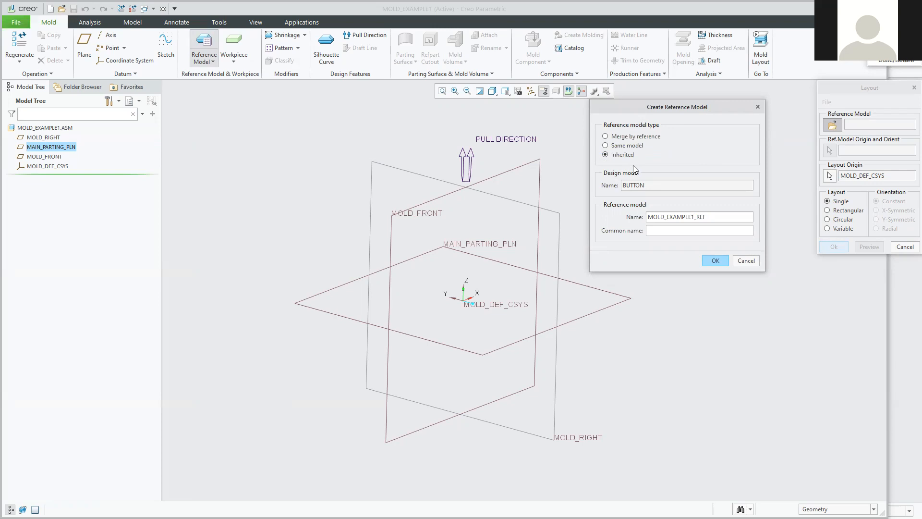
{"action": "left_click", "coordinate": [606, 147]}
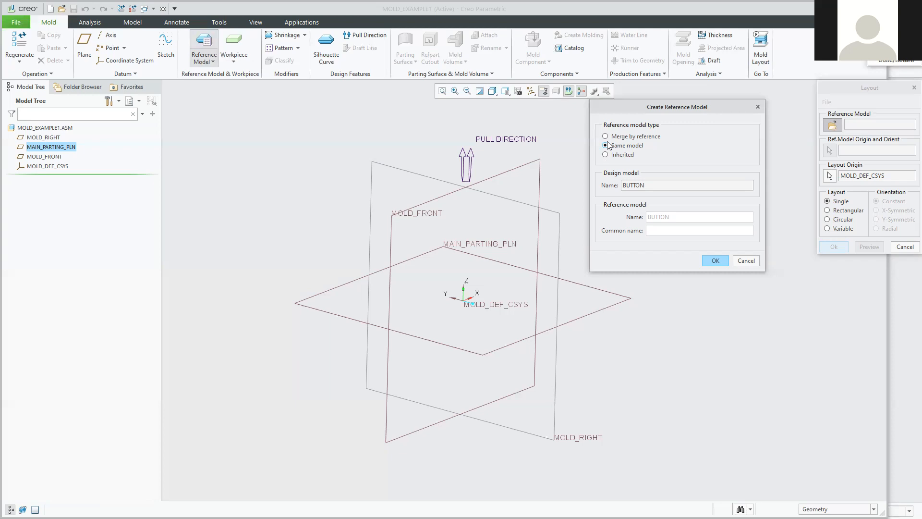
{"action": "left_click", "coordinate": [606, 154]}
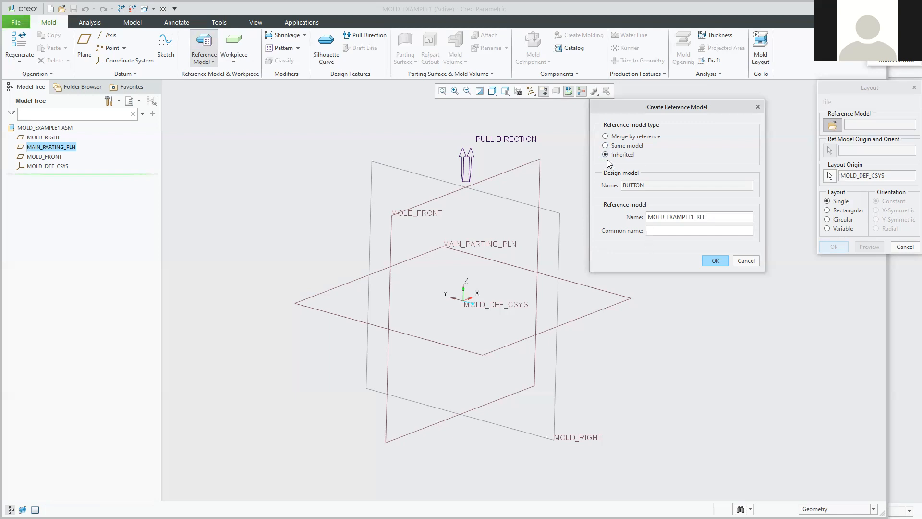
{"action": "double_click", "coordinate": [698, 218]}
{"action": "left_click_drag", "start_coordinate": [708, 217], "coordinate": [697, 216]}
{"action": "left_click", "coordinate": [706, 217]}
{"action": "left_click", "coordinate": [715, 260]}
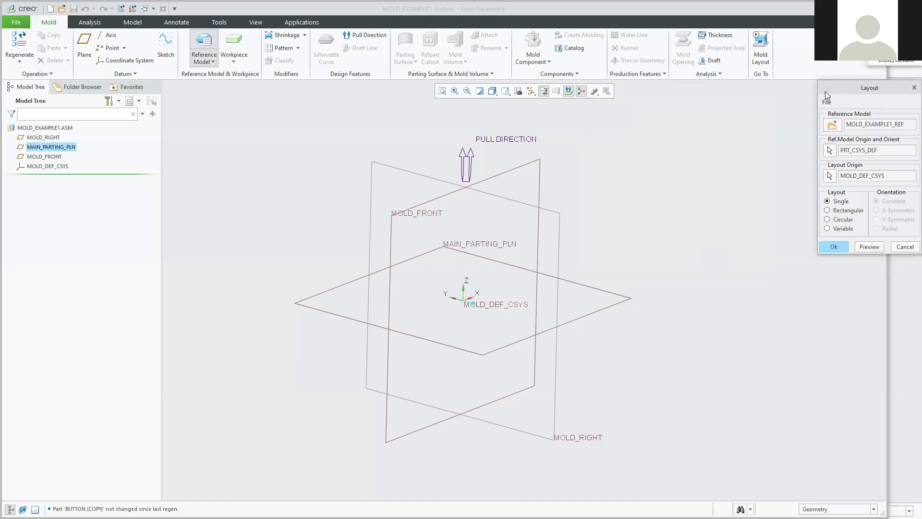
Preview the reference model in the Single layout with MOLD_DEF_CSYS as the layout origin, and inspect it from a wider view.
{"action": "left_click_drag", "start_coordinate": [825, 92], "coordinate": [720, 120]}
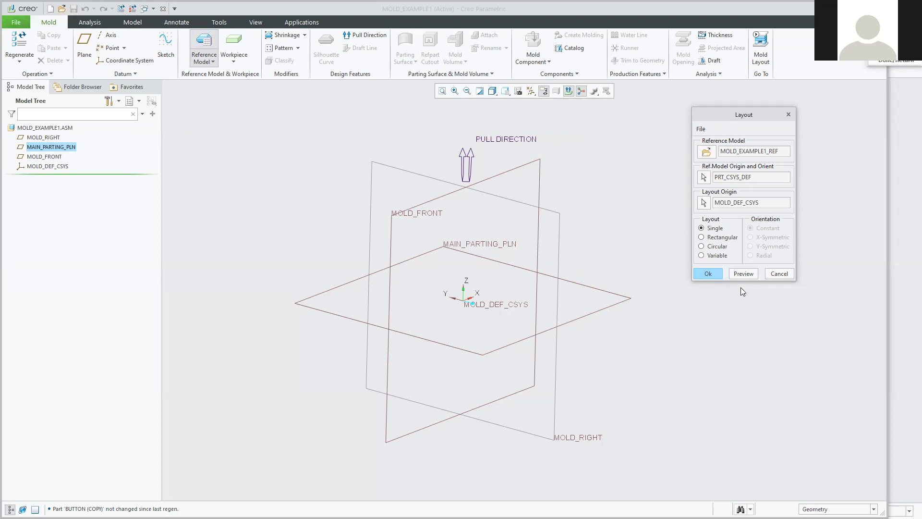
{"action": "left_click", "coordinate": [746, 275]}
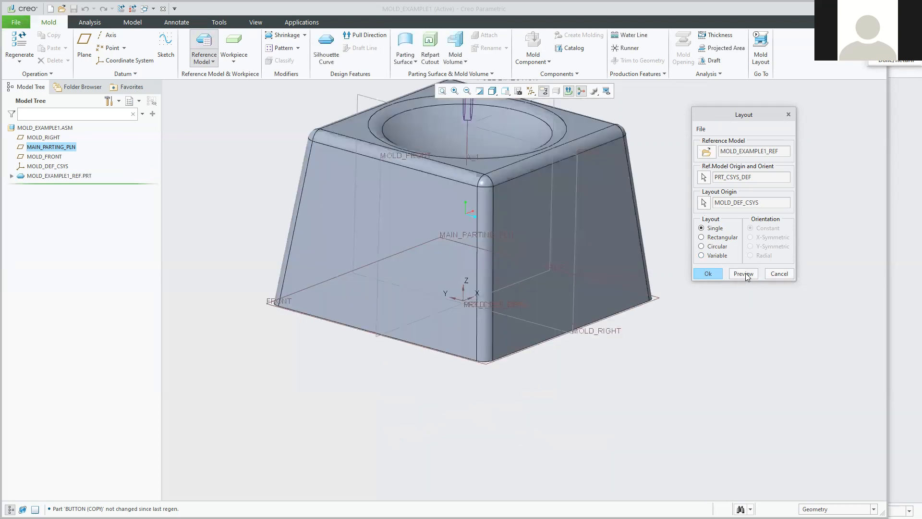
{"action": "scroll", "coordinate": [526, 236], "scroll_direction": "up", "scroll_amount": 2}
{"action": "middle_click_drag", "start_coordinate": [542, 231], "coordinate": [504, 254], "text": "shift"}
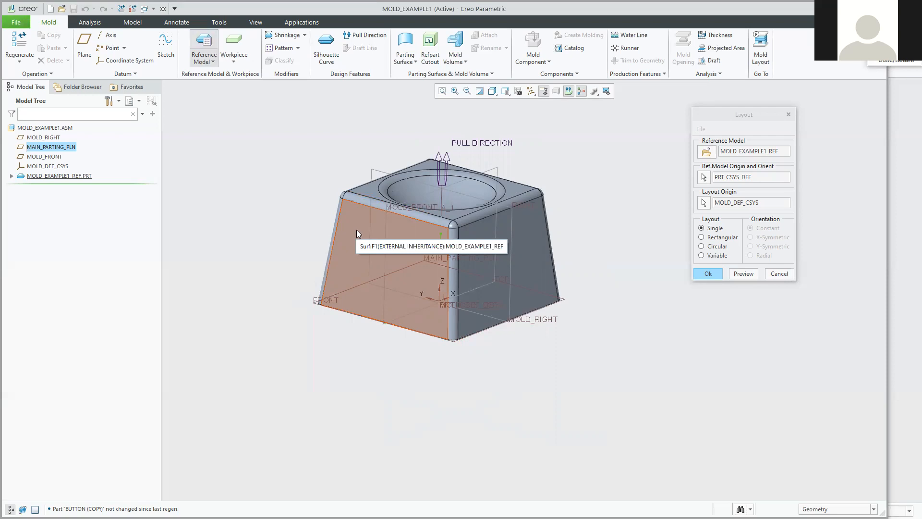
Switch the cavity layout to Rectangular with 2 by 2 cavities at 152.4 increments and preview it.
{"action": "left_click", "coordinate": [702, 237]}
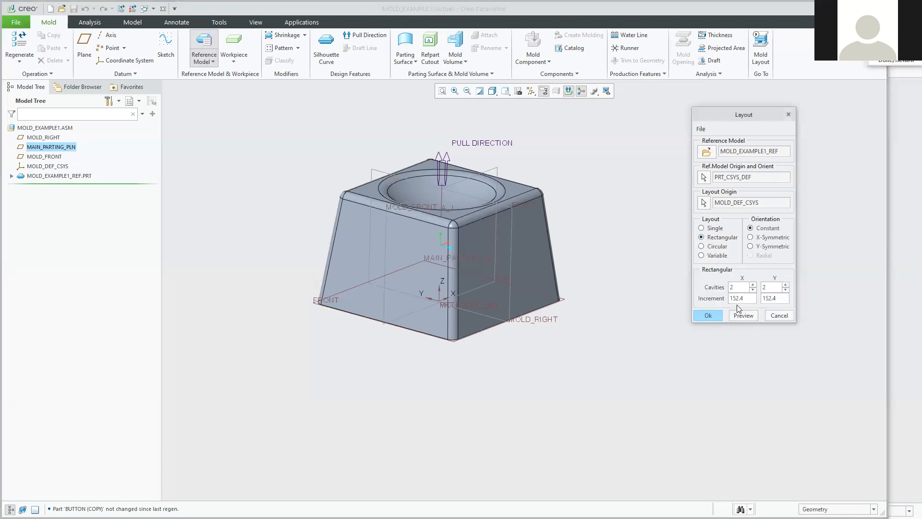
{"action": "left_click", "coordinate": [743, 315]}
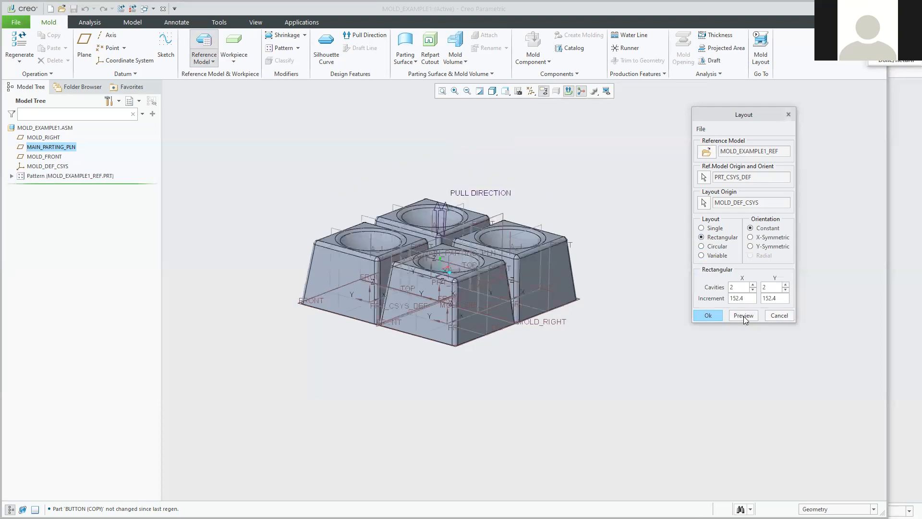
{"action": "mouse_move", "coordinate": [462, 362]}
{"action": "middle_mouse_down"}
{"action": "mouse_move", "coordinate": [466, 402]}
{"action": "mouse_move", "coordinate": [448, 400]}
{"action": "mouse_move", "coordinate": [473, 359]}
{"action": "mouse_move", "coordinate": [471, 373]}
{"action": "middle_mouse_up"}
{"action": "key", "text": "ctrl+d"}
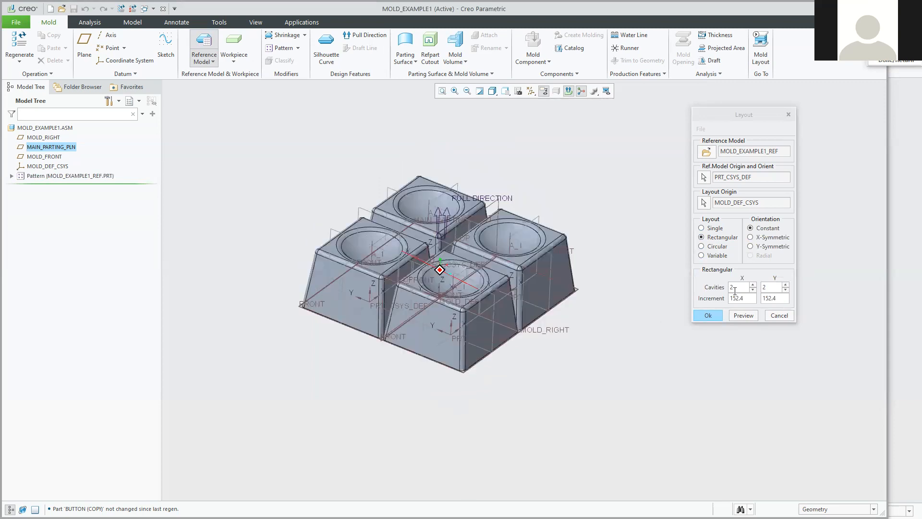
Set the rectangular layout's X cavities to 4 and preview the pattern.
{"action": "left_click", "coordinate": [753, 284]}
{"action": "left_click", "coordinate": [753, 284]}
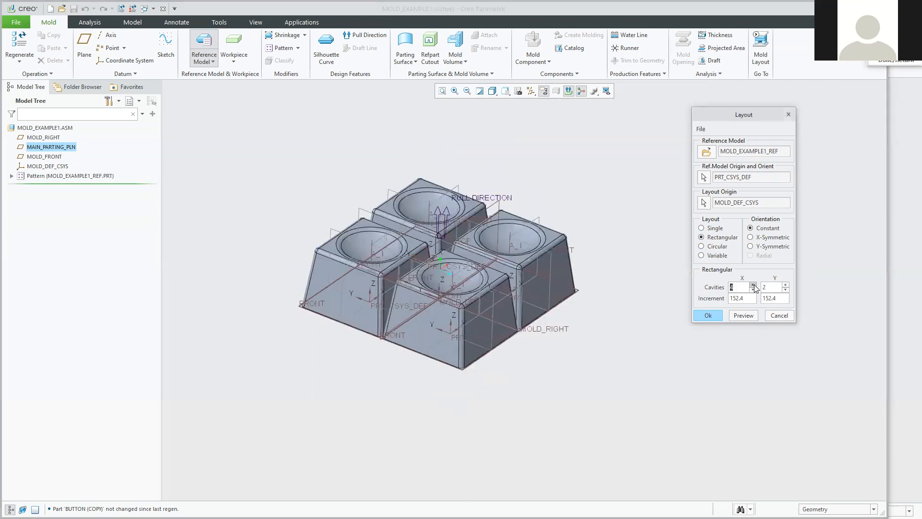
{"action": "left_click", "coordinate": [744, 315]}
{"action": "middle_click_drag", "start_coordinate": [477, 328], "coordinate": [513, 331]}
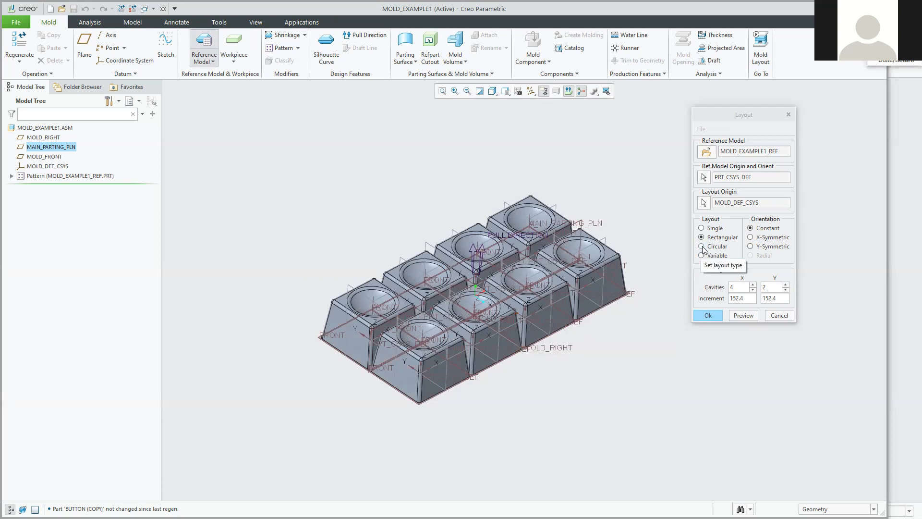
Set the rectangular layout to 5 cavities in X with an X increment of 200, and preview the pattern.
{"action": "left_click", "coordinate": [753, 284]}
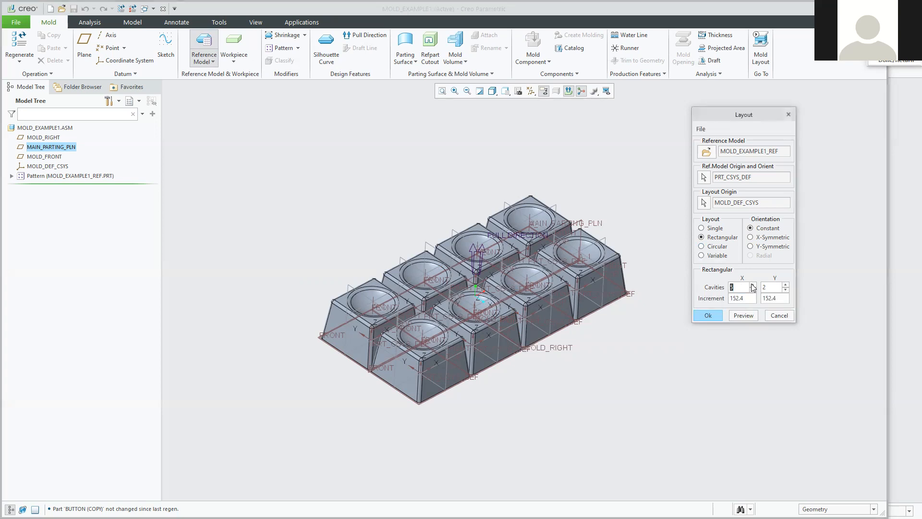
{"action": "left_click", "coordinate": [741, 316]}
{"action": "left_click_drag", "start_coordinate": [745, 298], "coordinate": [713, 300]}
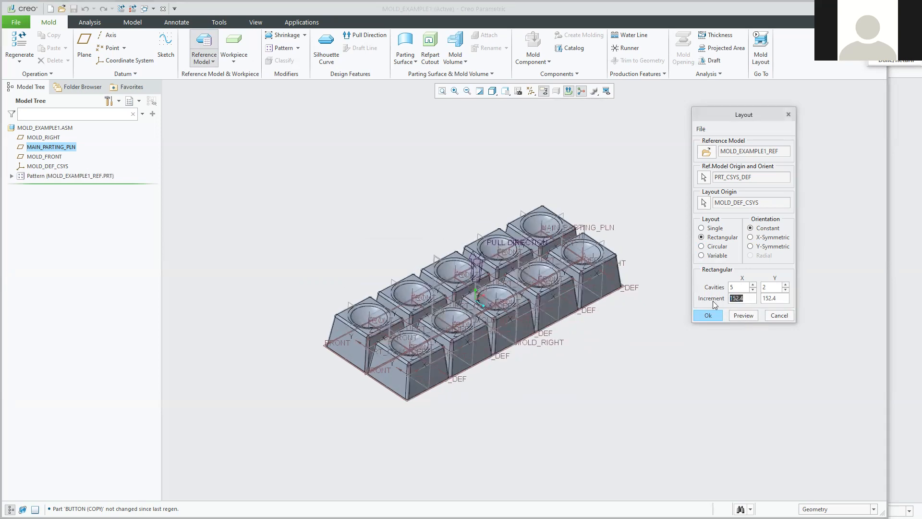
{"action": "type", "text": "200"}
{"action": "left_click", "coordinate": [748, 316]}
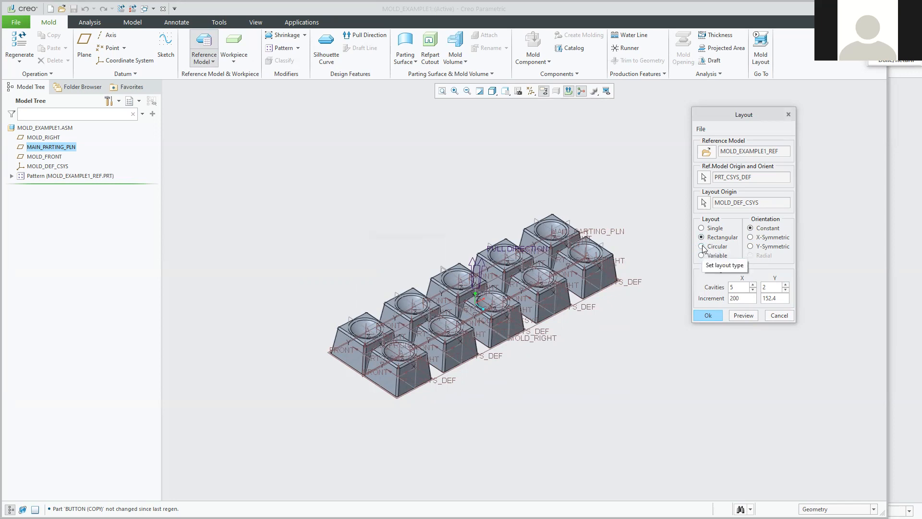
Switch the cavity layout to Circular with radius 152.4 and preview it with 4 cavities and with 6 cavities.
{"action": "left_click", "coordinate": [702, 247]}
{"action": "left_click", "coordinate": [743, 329]}
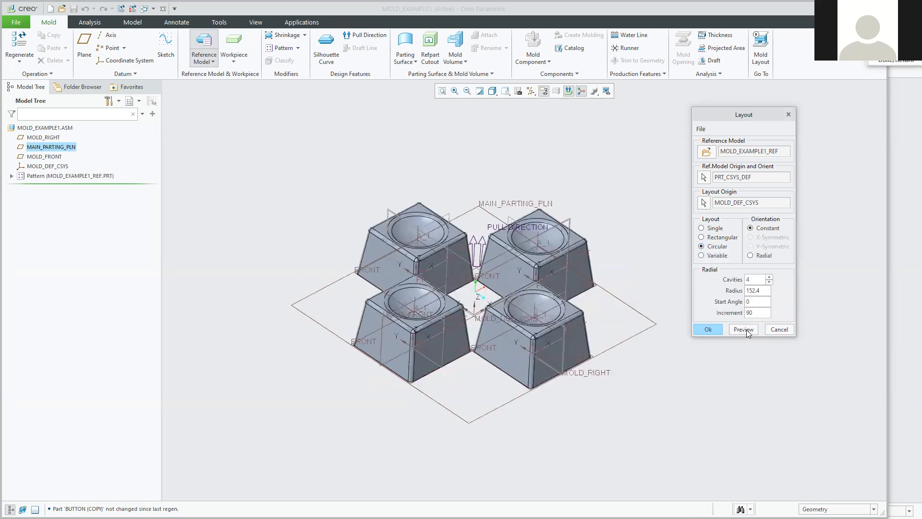
{"action": "left_click", "coordinate": [769, 276]}
{"action": "left_click", "coordinate": [742, 329]}
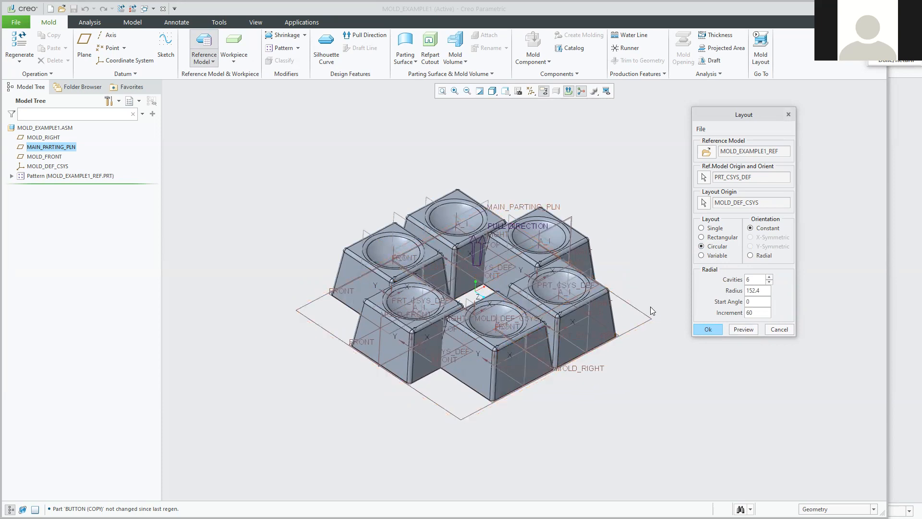
Set the cavity layout back to Single, preview it, and accept the reference model placement, leaving the cavity layout command.
{"action": "left_click", "coordinate": [701, 228]}
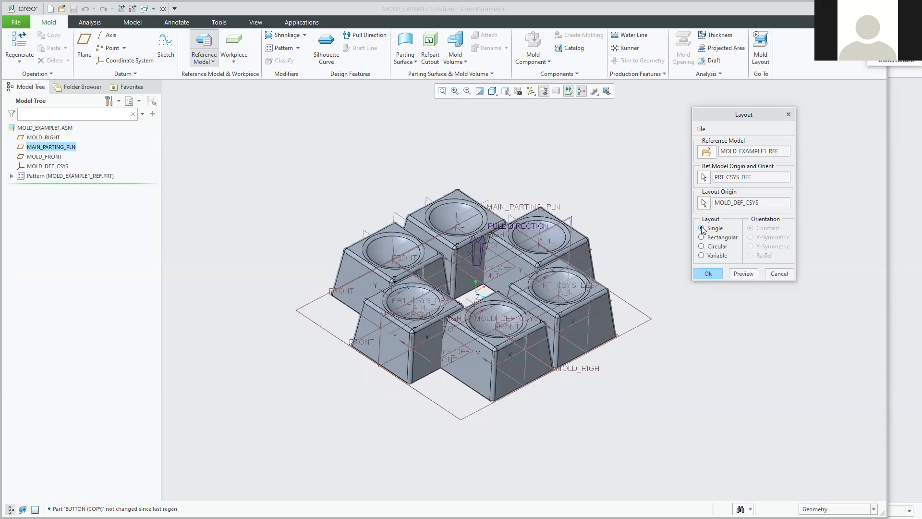
{"action": "left_click", "coordinate": [743, 273]}
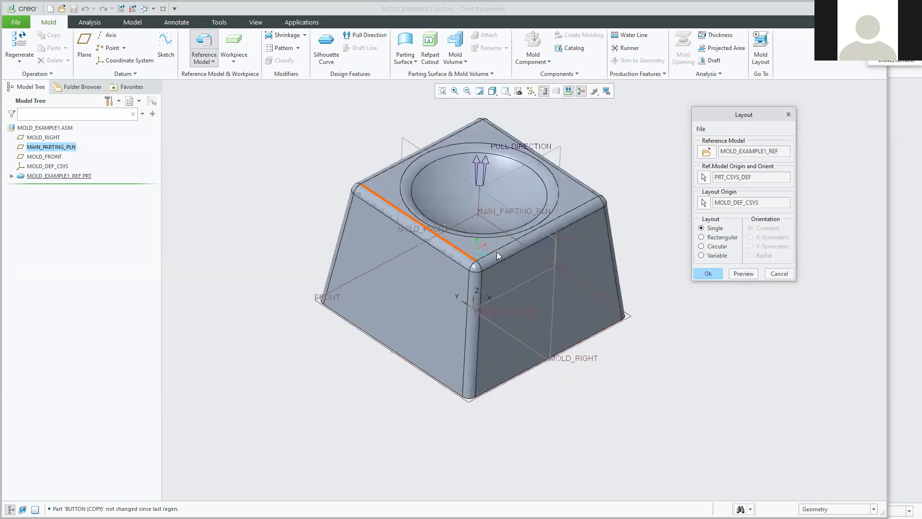
{"action": "scroll", "coordinate": [500, 252], "scroll_direction": "up", "scroll_amount": 2}
{"action": "middle_click_drag", "start_coordinate": [513, 243], "coordinate": [500, 269], "text": "shift"}
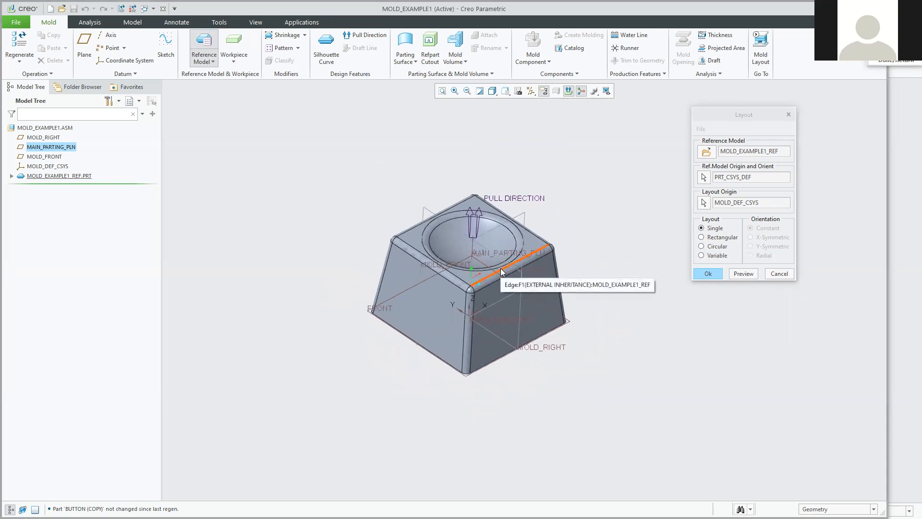
{"action": "left_click", "coordinate": [707, 272]}
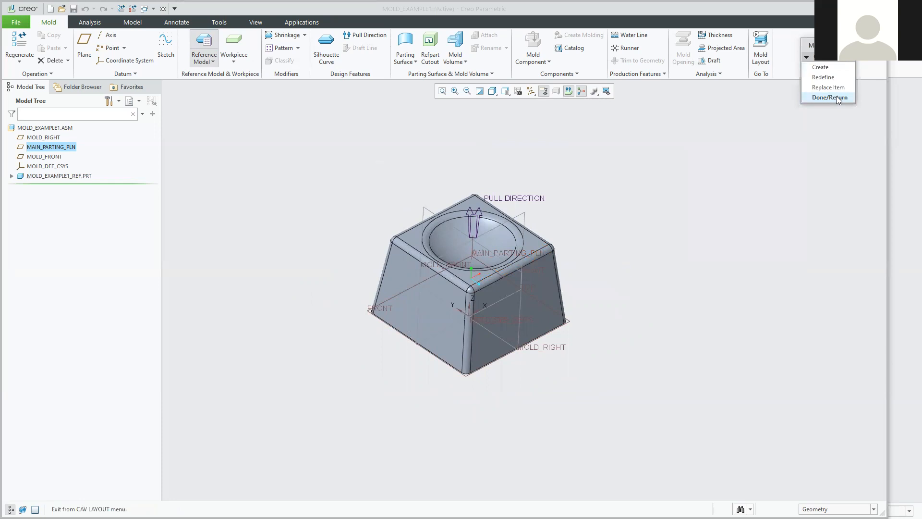
{"action": "left_click", "coordinate": [838, 98]}
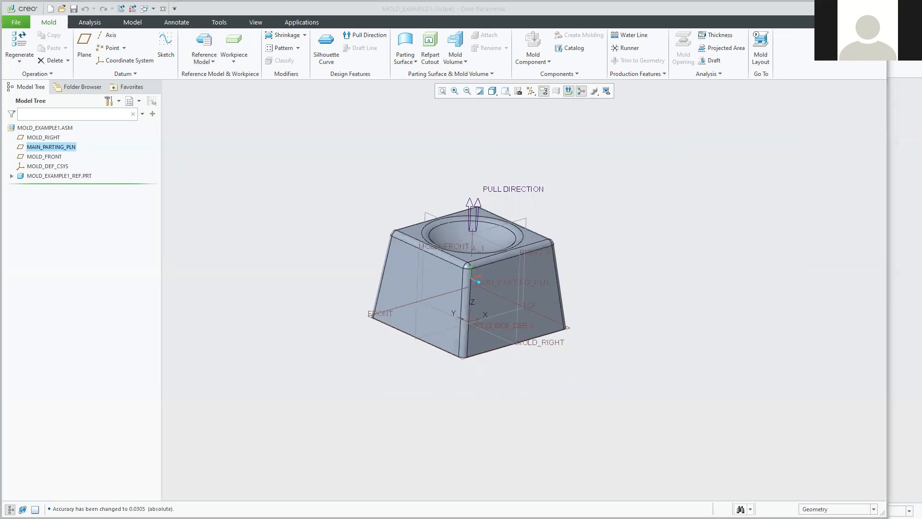
Read the handout's section on correcting the pull direction and creating a workpiece from its overall shape and offset distance.
{"action": "scroll", "coordinate": [572, 361], "scroll_direction": "down", "scroll_amount": 5}
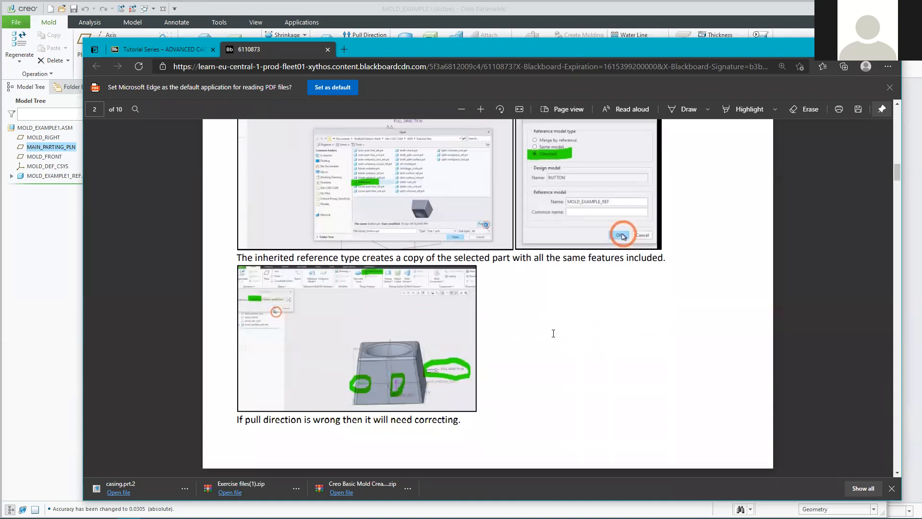
{"action": "scroll", "coordinate": [417, 345], "scroll_direction": "down", "scroll_amount": 1}
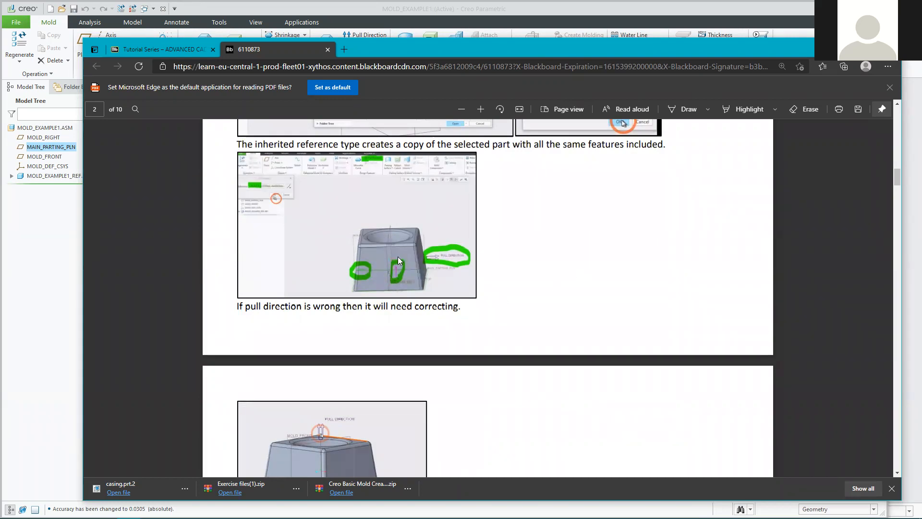
{"action": "scroll", "coordinate": [401, 264], "scroll_direction": "down", "scroll_amount": 3}
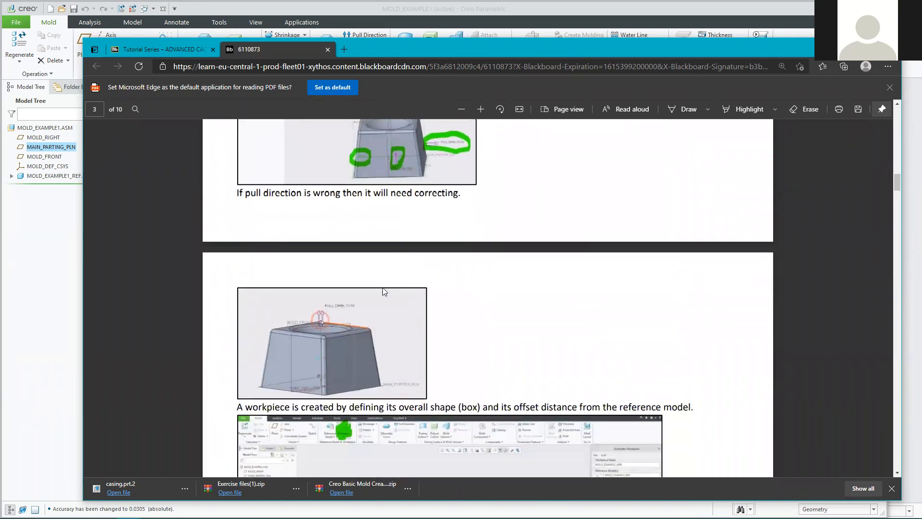
{"action": "scroll", "coordinate": [329, 302], "scroll_direction": "down", "scroll_amount": 1}
{"action": "scroll", "coordinate": [260, 288], "scroll_direction": "down", "scroll_amount": 1}
{"action": "left_click_drag", "start_coordinate": [246, 244], "coordinate": [455, 236]}
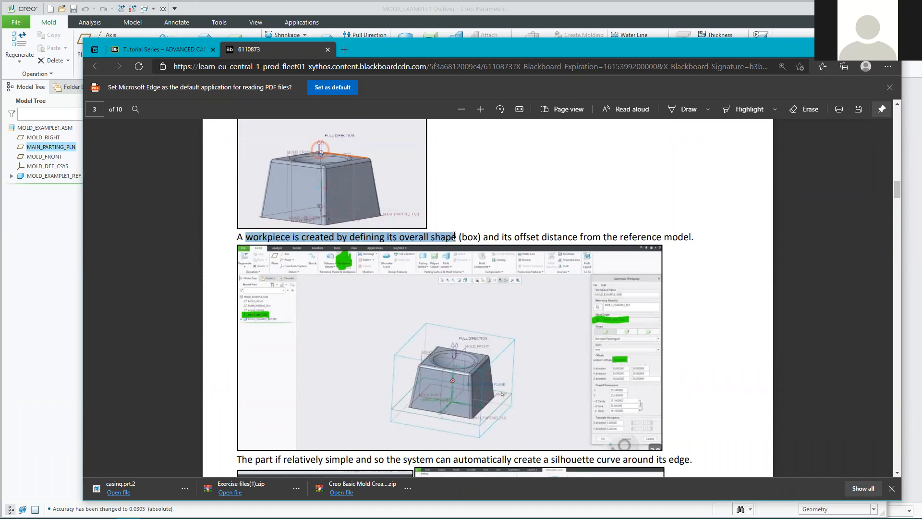
{"action": "left_click", "coordinate": [464, 237]}
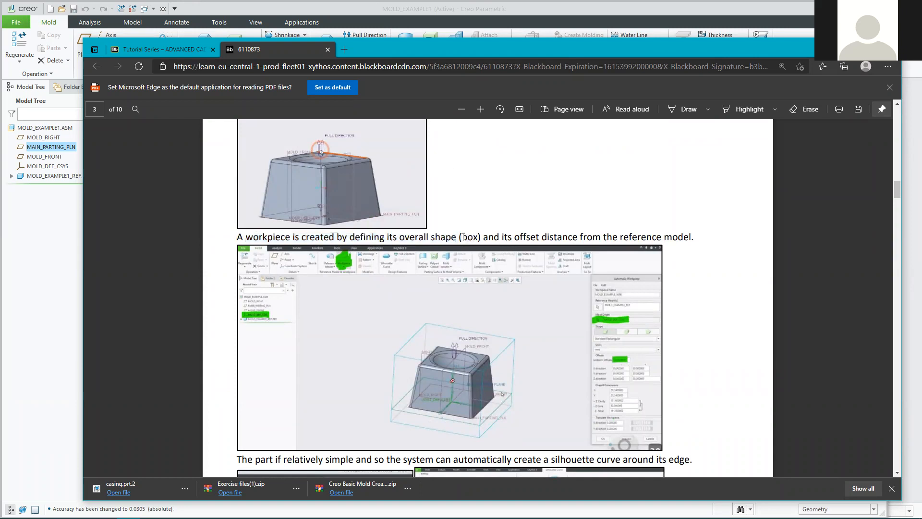
{"action": "left_click_drag", "start_coordinate": [463, 236], "coordinate": [703, 235]}
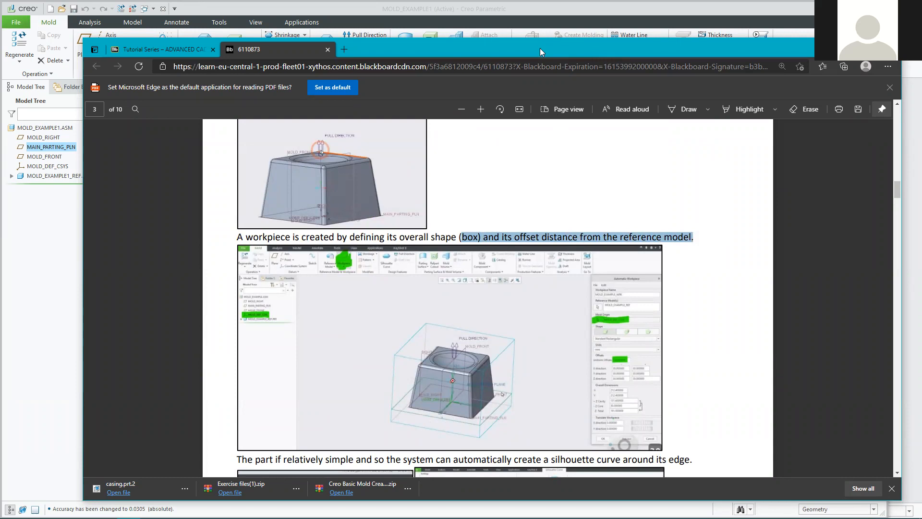
Switch back to Creo and start an automatic workpiece with MOLD_DEF_CSYS as its mold origin.
{"action": "key", "text": "alt+Tab"}
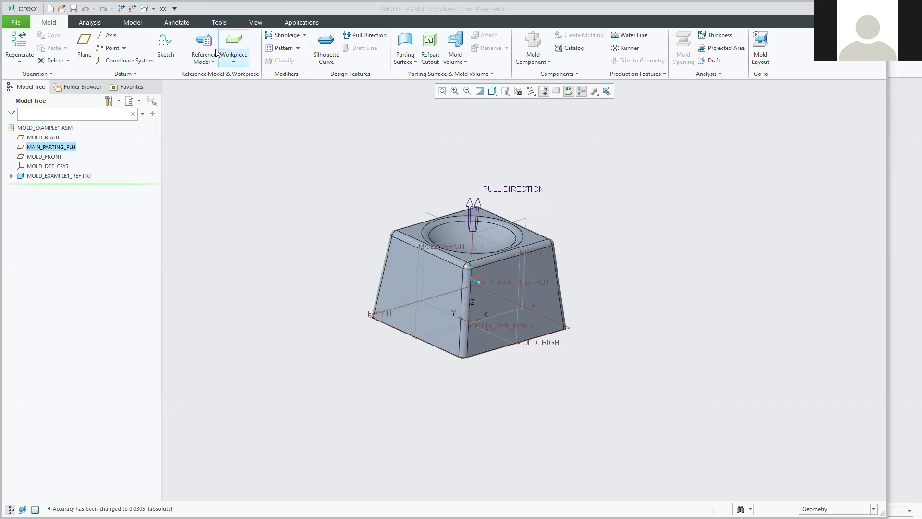
{"action": "left_click", "coordinate": [239, 41]}
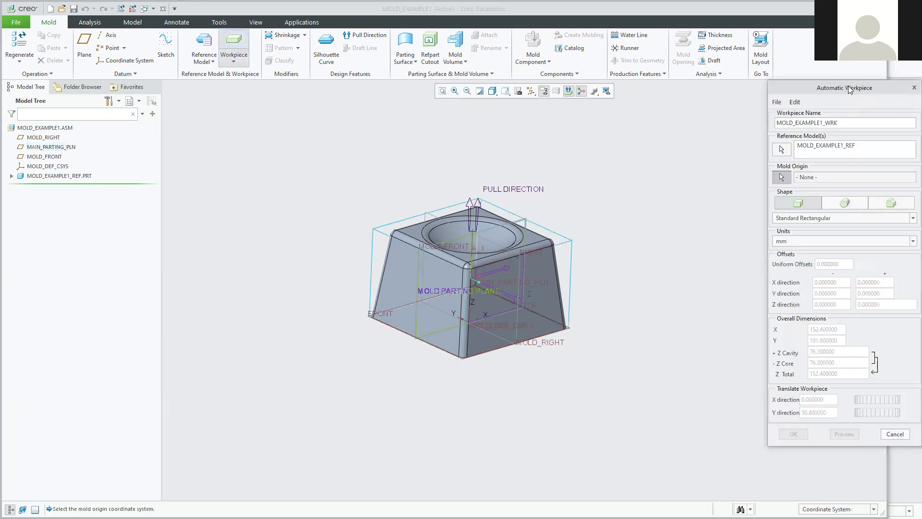
{"action": "left_click_drag", "start_coordinate": [849, 88], "coordinate": [714, 81]}
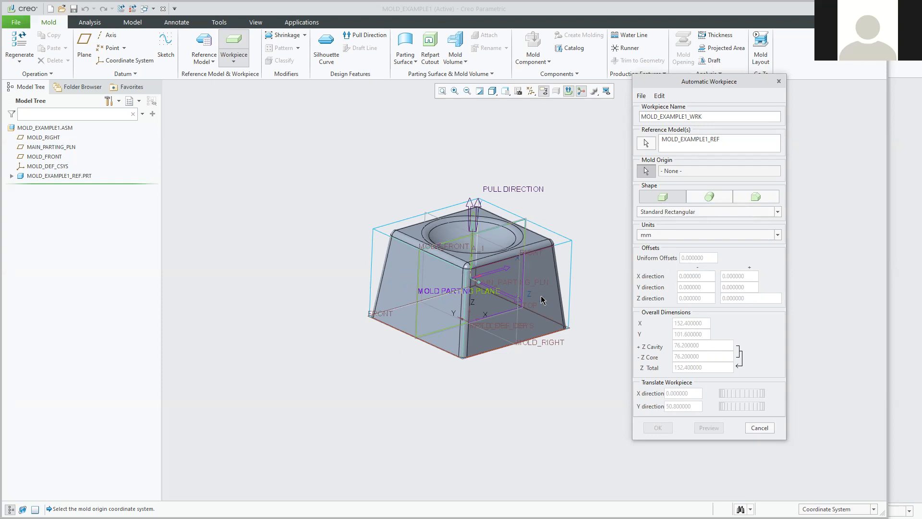
{"action": "scroll", "coordinate": [543, 294], "scroll_direction": "up", "scroll_amount": 2}
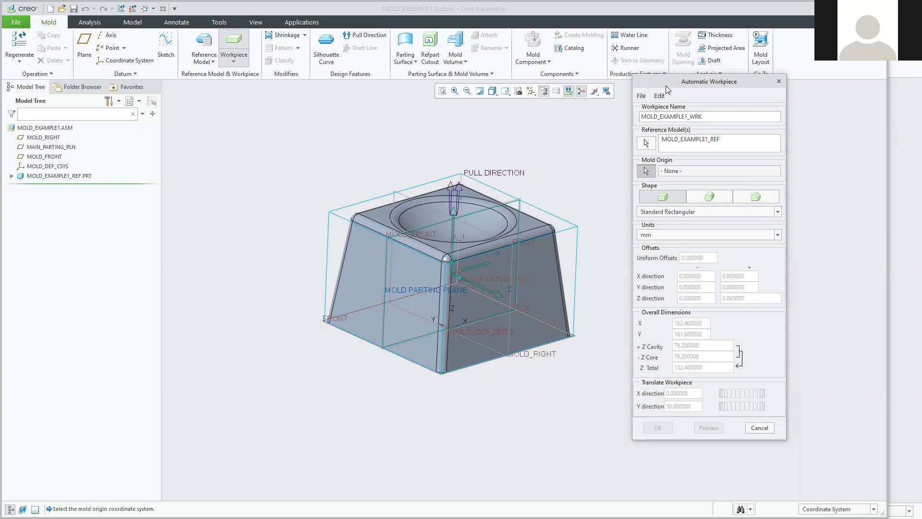
{"action": "left_click_drag", "start_coordinate": [665, 86], "coordinate": [645, 82]}
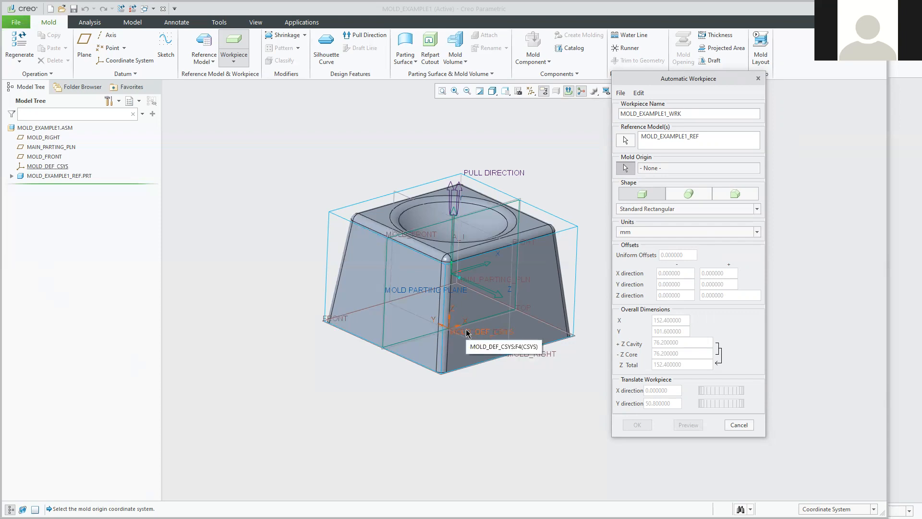
{"action": "left_click", "coordinate": [47, 166]}
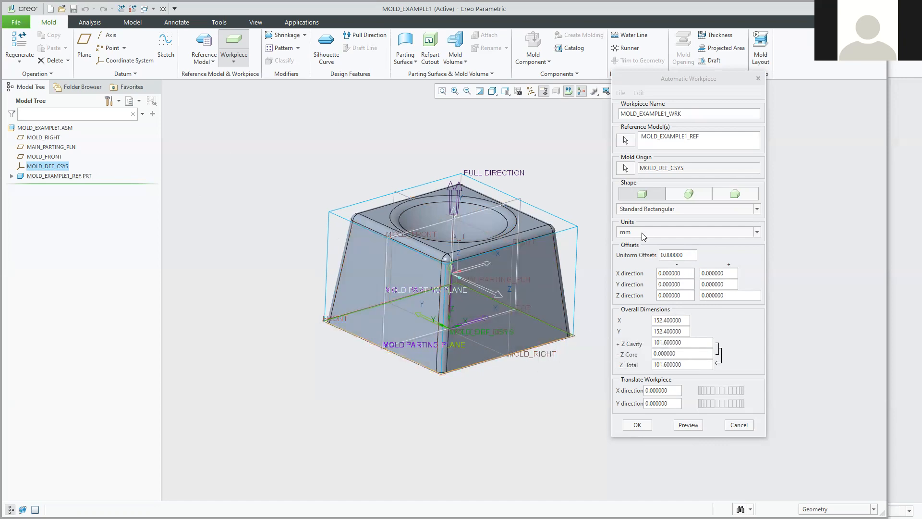
Set the workpiece's uniform offsets to 10 mm and inspect its outline around the reference model.
{"action": "left_click", "coordinate": [692, 255]}
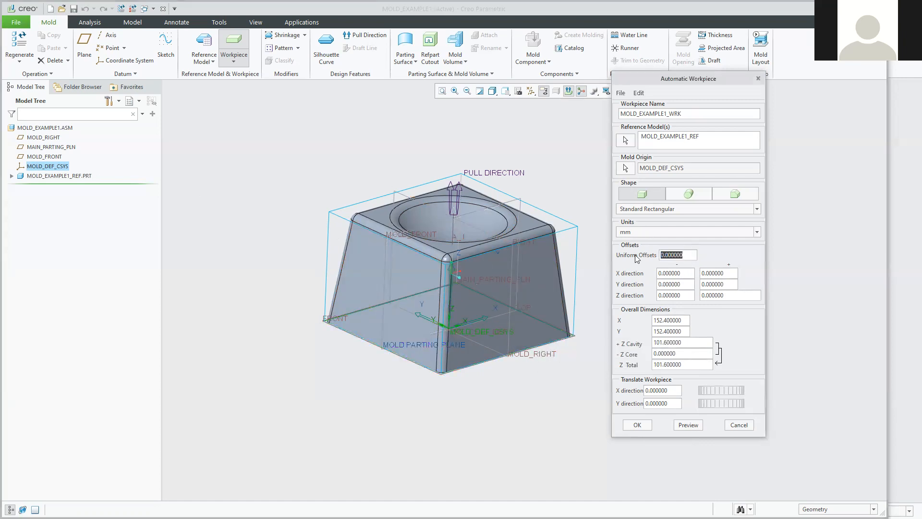
{"action": "type", "text": "10"}
{"action": "key", "text": "Return"}
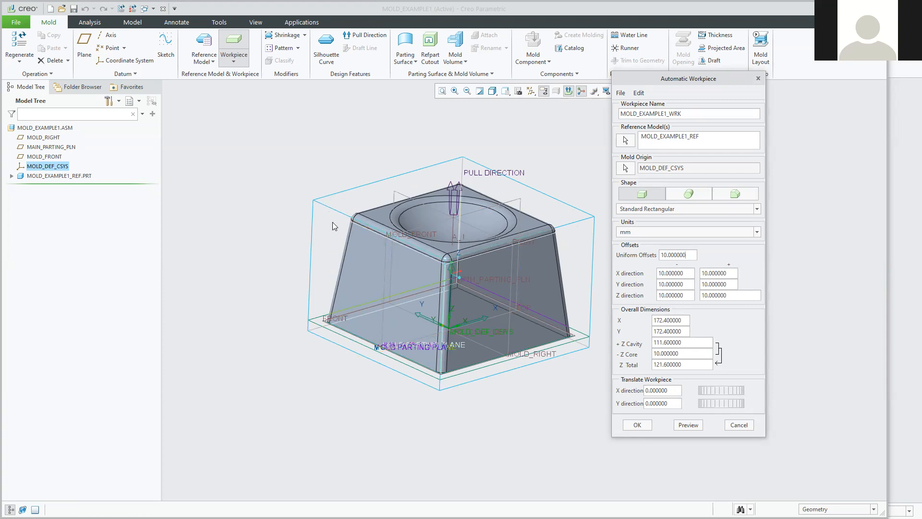
{"action": "middle_click_drag", "start_coordinate": [345, 242], "coordinate": [326, 236], "text": "shift"}
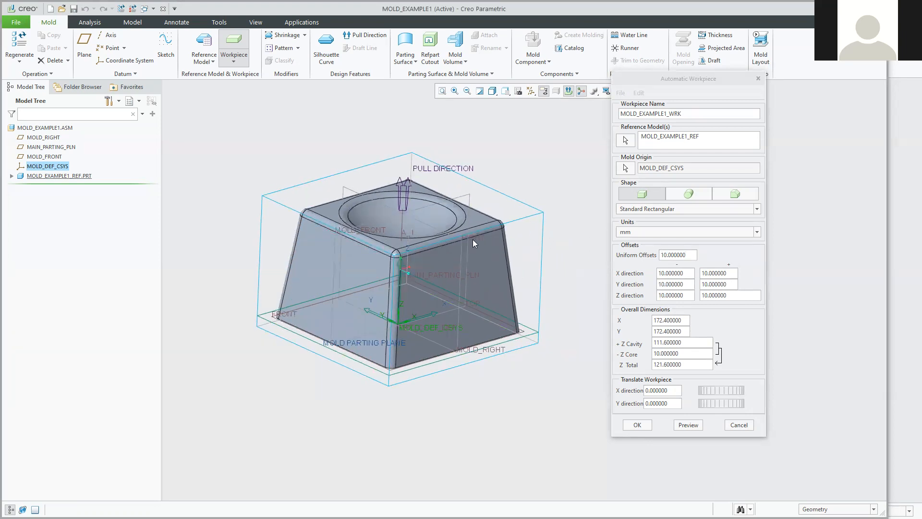
{"action": "mouse_move", "coordinate": [553, 248]}
{"action": "middle_mouse_down"}
{"action": "mouse_move", "coordinate": [550, 313]}
{"action": "mouse_move", "coordinate": [556, 267]}
{"action": "mouse_move", "coordinate": [545, 231]}
{"action": "mouse_move", "coordinate": [512, 218]}
{"action": "mouse_move", "coordinate": [519, 222]}
{"action": "mouse_move", "coordinate": [466, 231]}
{"action": "mouse_move", "coordinate": [557, 227]}
{"action": "mouse_move", "coordinate": [571, 218]}
{"action": "mouse_move", "coordinate": [539, 217]}
{"action": "mouse_move", "coordinate": [528, 266]}
{"action": "mouse_move", "coordinate": [533, 243]}
{"action": "middle_mouse_up"}
Set the workpiece's uniform offsets to 30 mm and preview the block around the reference model.
{"action": "left_click", "coordinate": [690, 253]}
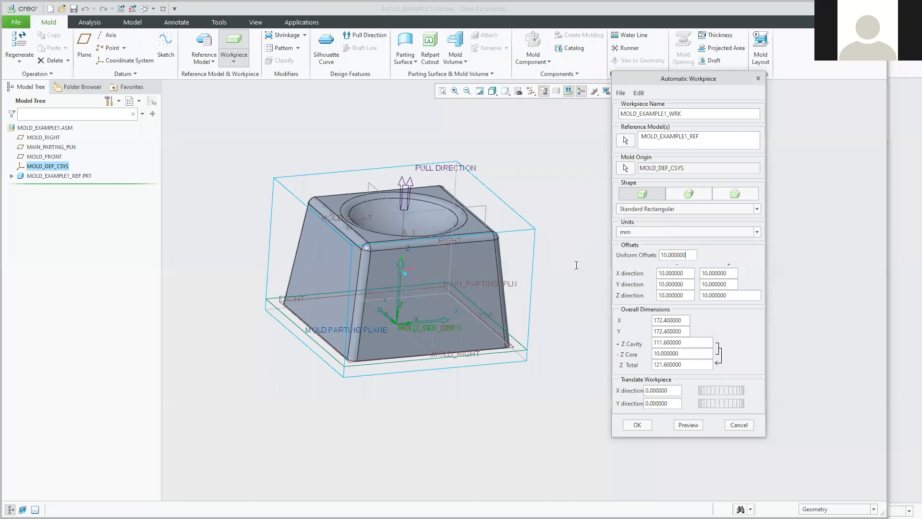
{"action": "left_click_drag", "start_coordinate": [688, 255], "coordinate": [642, 255]}
{"action": "type", "text": "30"}
{"action": "key", "text": "Return"}
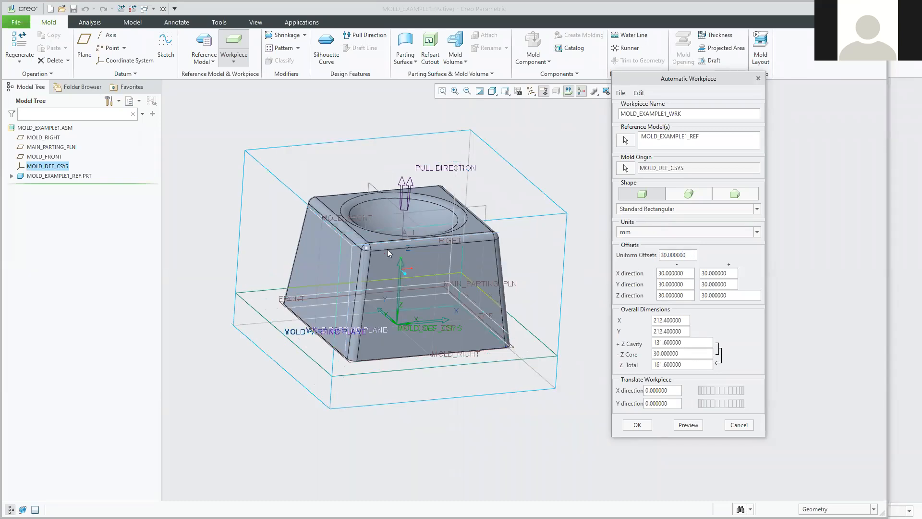
{"action": "left_click", "coordinate": [696, 424]}
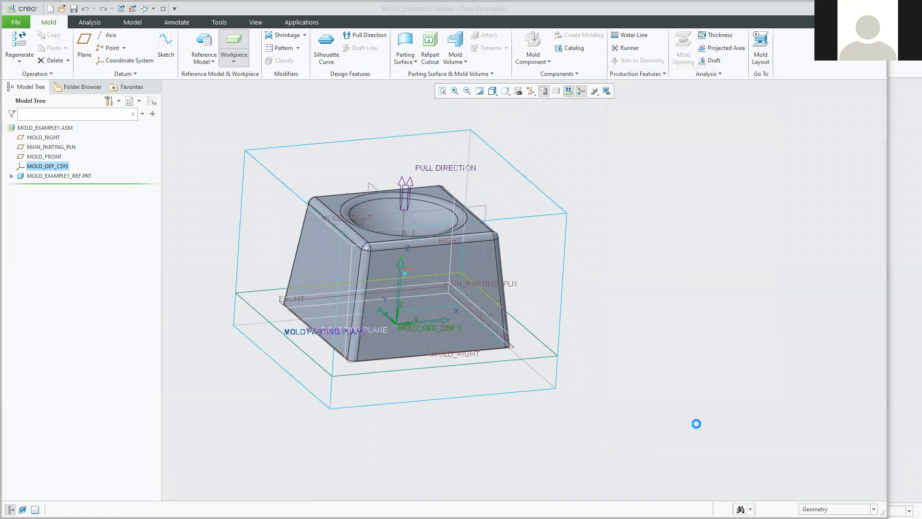
{"action": "mouse_move", "coordinate": [541, 349]}
{"action": "middle_mouse_down"}
{"action": "mouse_move", "coordinate": [526, 310]}
{"action": "mouse_move", "coordinate": [552, 276]}
{"action": "mouse_move", "coordinate": [519, 301]}
{"action": "mouse_move", "coordinate": [609, 279]}
{"action": "mouse_move", "coordinate": [552, 309]}
{"action": "mouse_move", "coordinate": [522, 280]}
{"action": "mouse_move", "coordinate": [534, 251]}
{"action": "middle_mouse_up"}
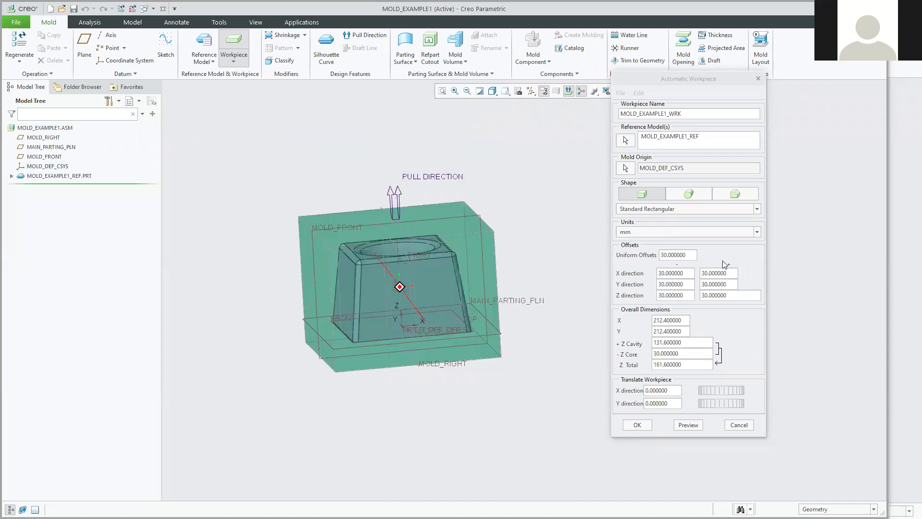
Set the workpiece's negative Z direction offset to 50 mm and inspect the previewed block from several angles.
{"action": "left_click", "coordinate": [690, 254]}
{"action": "left_click_drag", "start_coordinate": [667, 255], "coordinate": [660, 256]}
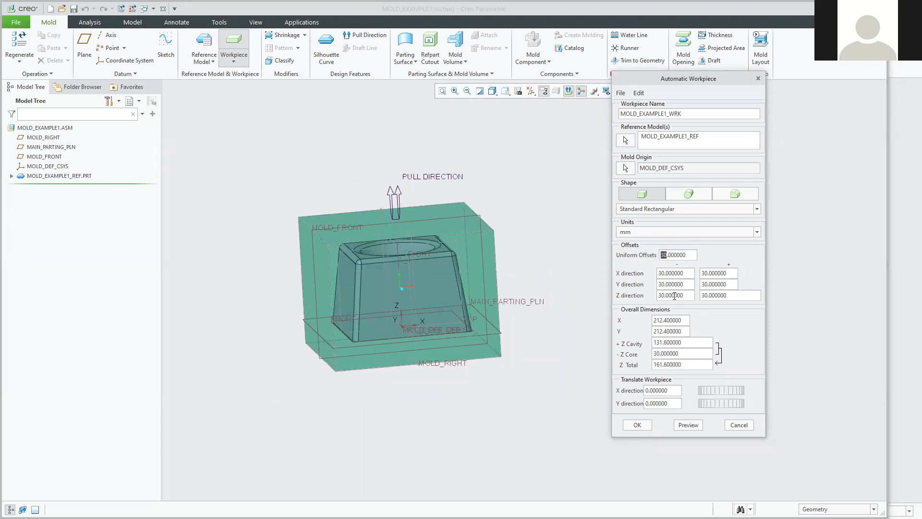
{"action": "mouse_move", "coordinate": [417, 390]}
{"action": "middle_mouse_down"}
{"action": "mouse_move", "coordinate": [426, 381]}
{"action": "mouse_move", "coordinate": [446, 398]}
{"action": "middle_mouse_up"}
{"action": "left_click_drag", "start_coordinate": [689, 293], "coordinate": [657, 295]}
{"action": "type", "text": "50"}
{"action": "key", "text": "Return"}
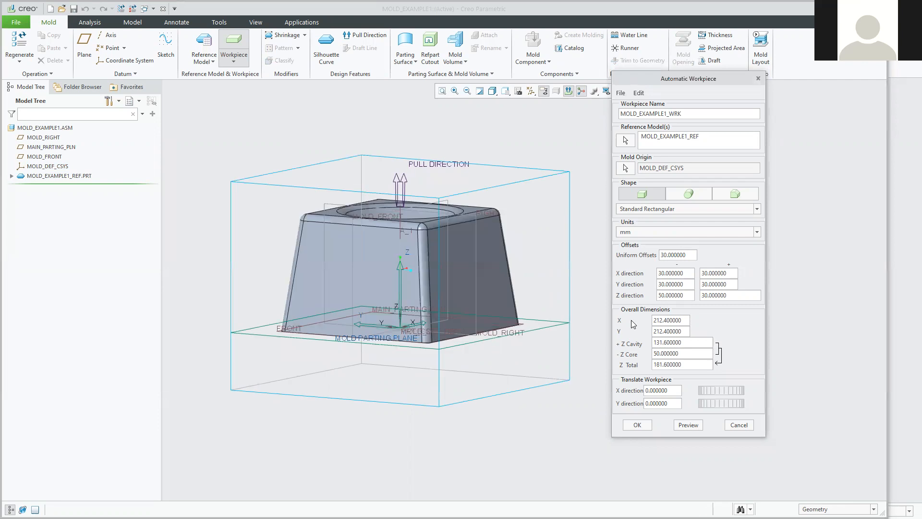
{"action": "left_click", "coordinate": [690, 426]}
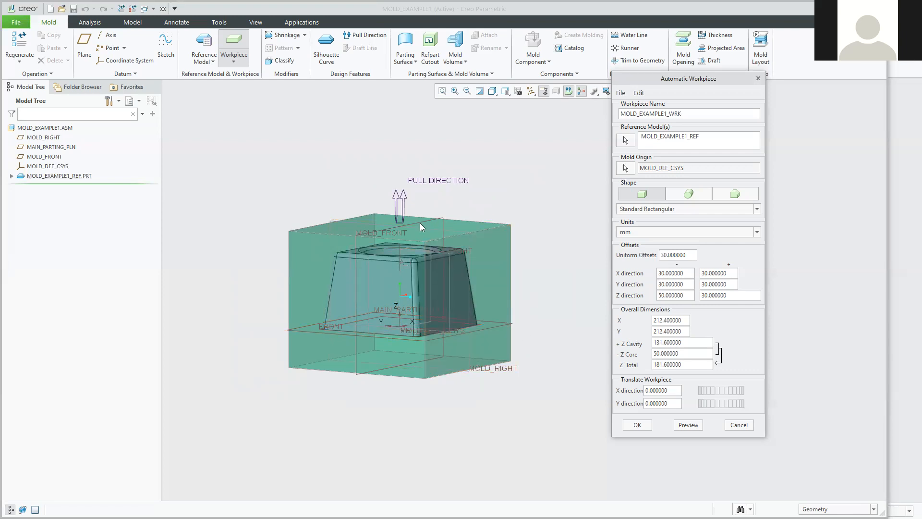
{"action": "mouse_move", "coordinate": [525, 253]}
{"action": "middle_mouse_down"}
{"action": "mouse_move", "coordinate": [511, 272]}
{"action": "mouse_move", "coordinate": [529, 255]}
{"action": "mouse_move", "coordinate": [533, 262]}
{"action": "middle_mouse_up"}
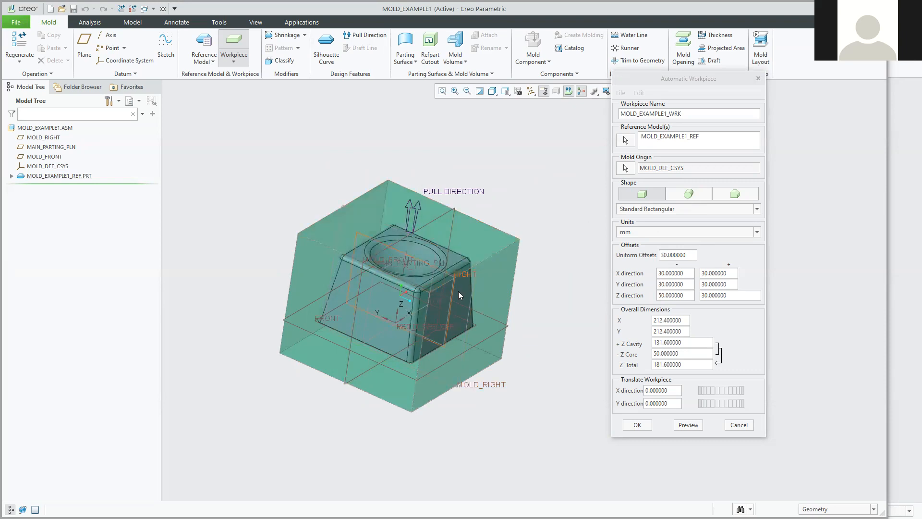
{"action": "mouse_move", "coordinate": [517, 204]}
{"action": "middle_mouse_down"}
{"action": "mouse_move", "coordinate": [526, 247]}
{"action": "mouse_move", "coordinate": [514, 256]}
{"action": "mouse_move", "coordinate": [500, 167]}
{"action": "mouse_move", "coordinate": [509, 196]}
{"action": "middle_mouse_up"}
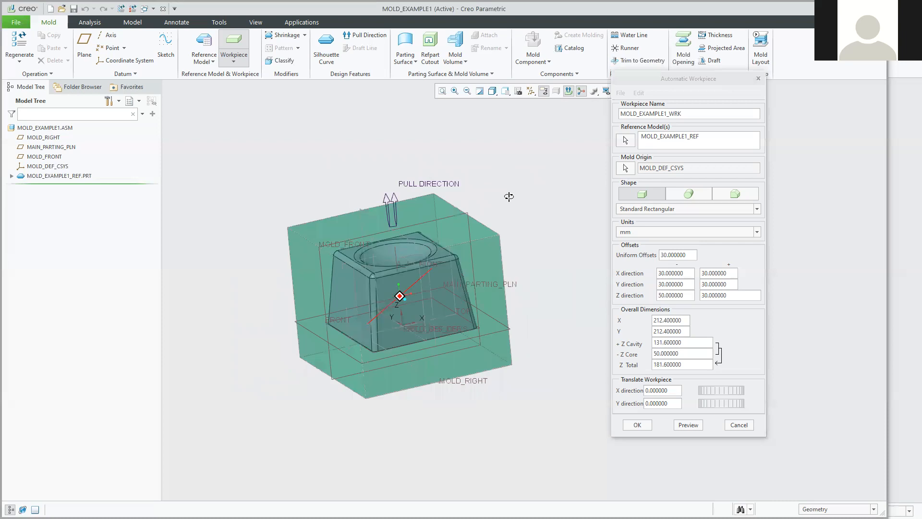
Change the workpiece shape to Standard Round, comparing it with the custom BLOCK_XY_FLANGES shape.
{"action": "left_click", "coordinate": [689, 194]}
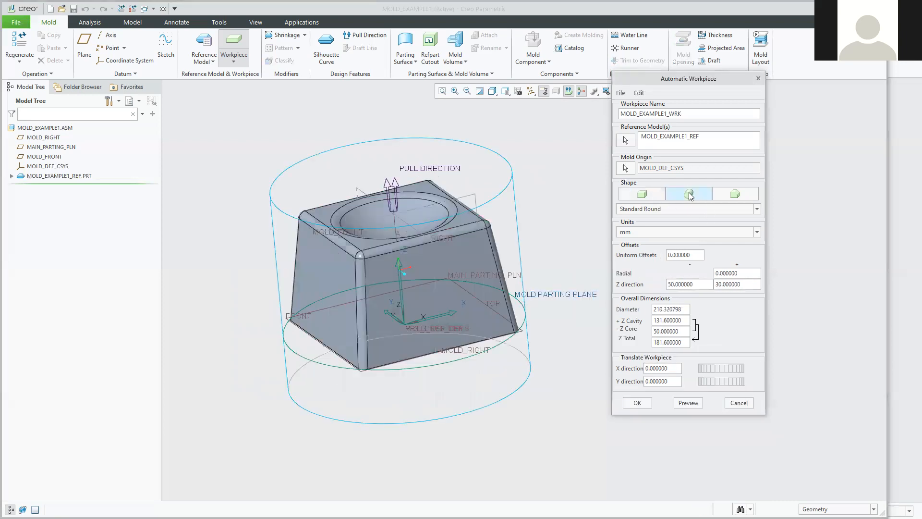
{"action": "middle_click_drag", "start_coordinate": [531, 207], "coordinate": [555, 214]}
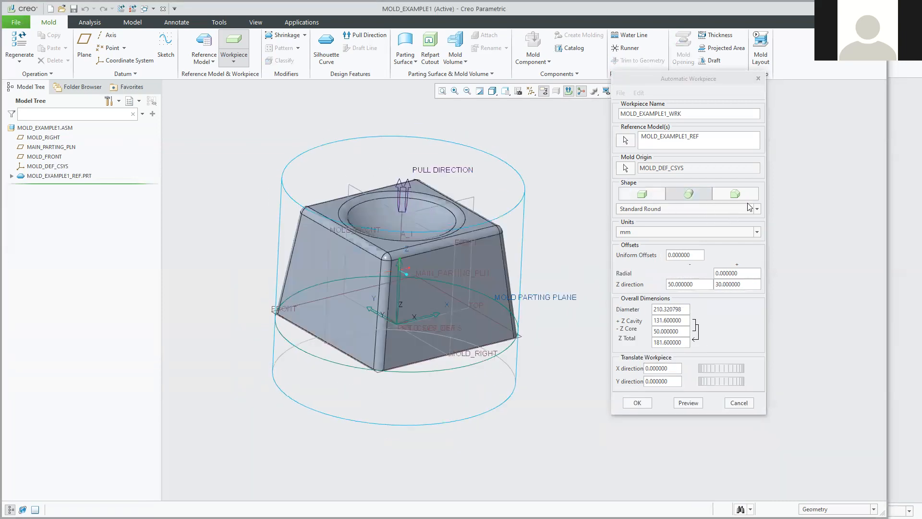
{"action": "left_click", "coordinate": [735, 194]}
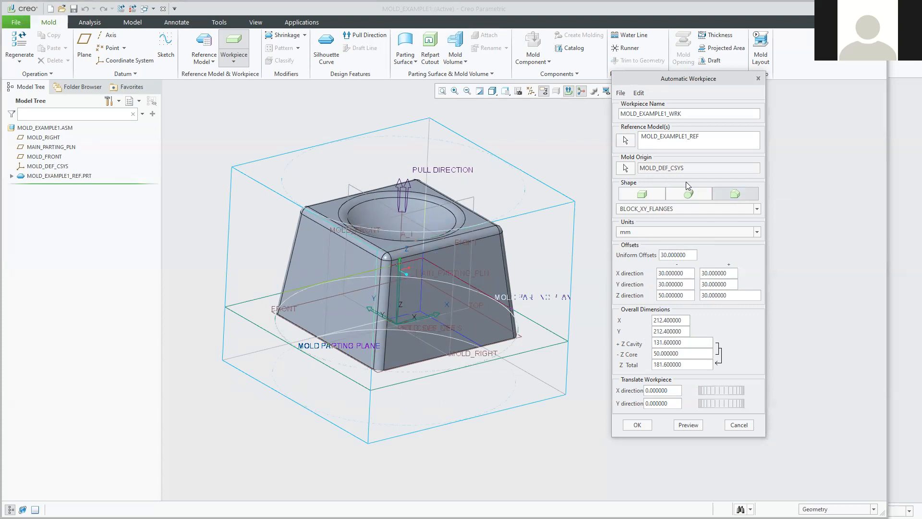
{"action": "left_click", "coordinate": [692, 193]}
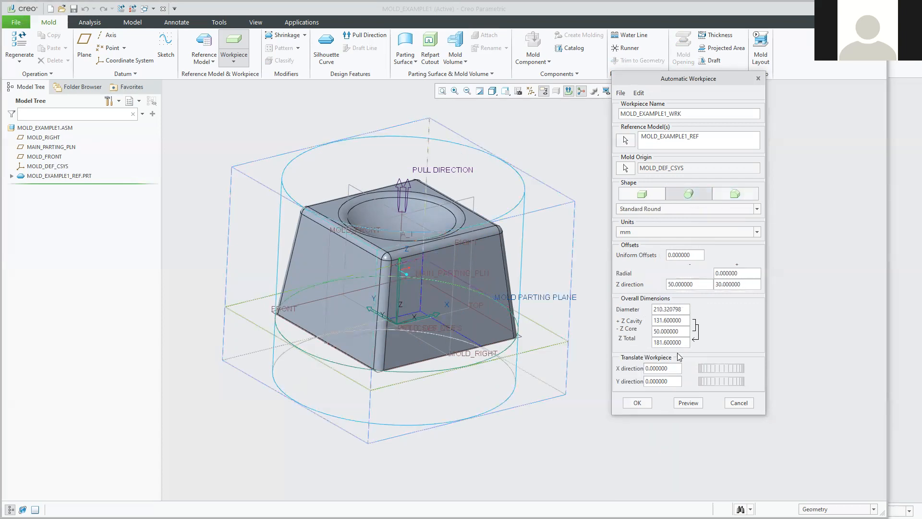
Change the workpiece shape to Standard Rectangular, set its uniform offsets to 30 mm and create the workpiece.
{"action": "left_click", "coordinate": [690, 403]}
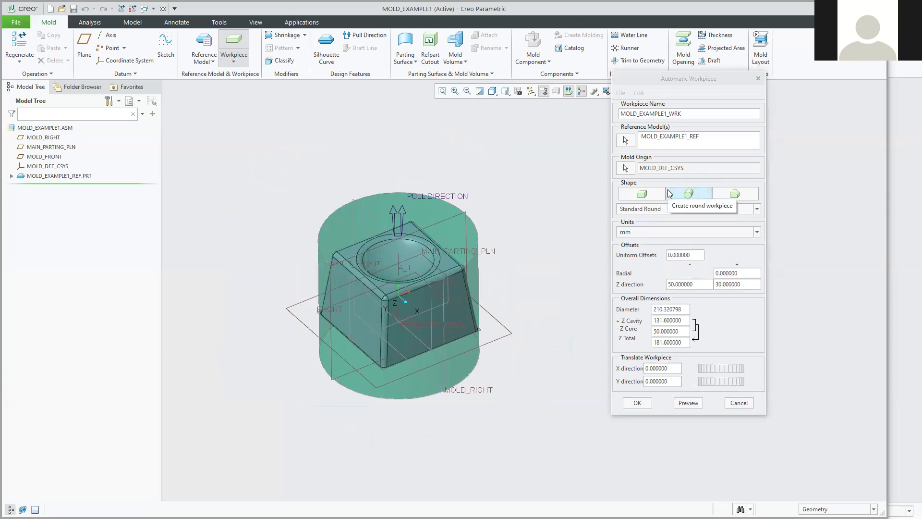
{"action": "left_click", "coordinate": [643, 194]}
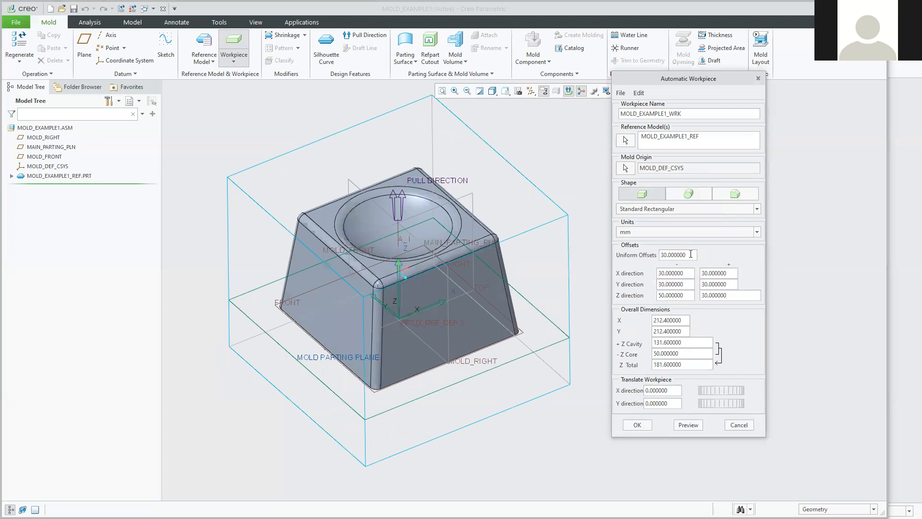
{"action": "left_click_drag", "start_coordinate": [690, 254], "coordinate": [660, 255]}
{"action": "type", "text": "30"}
{"action": "key", "text": "Return"}
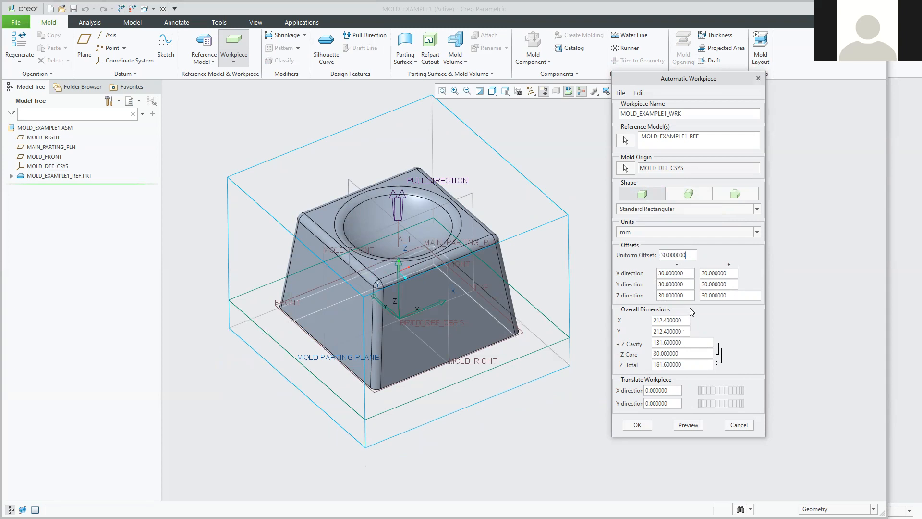
{"action": "left_click_drag", "start_coordinate": [688, 296], "coordinate": [647, 296]}
{"action": "left_click", "coordinate": [637, 425]}
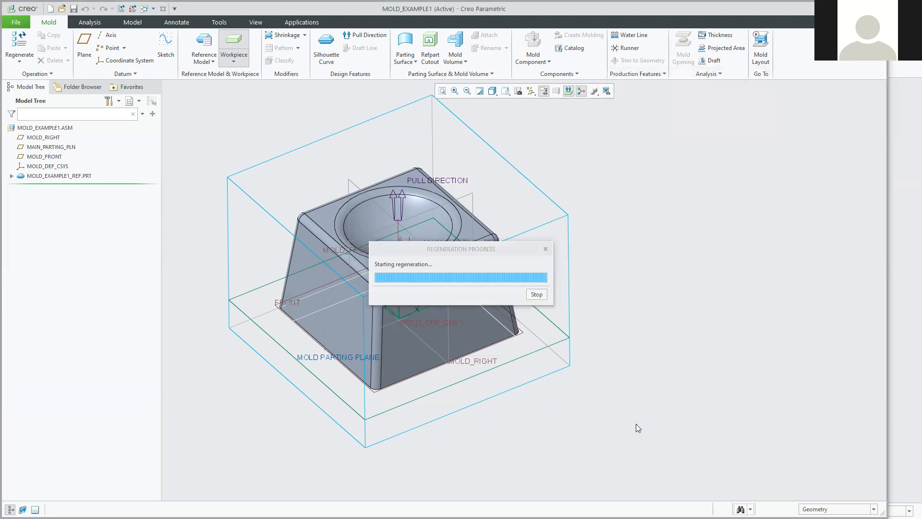
{"action": "middle_click_drag", "start_coordinate": [606, 400], "coordinate": [541, 325]}
{"action": "middle_click_drag", "start_coordinate": [606, 331], "coordinate": [639, 329]}
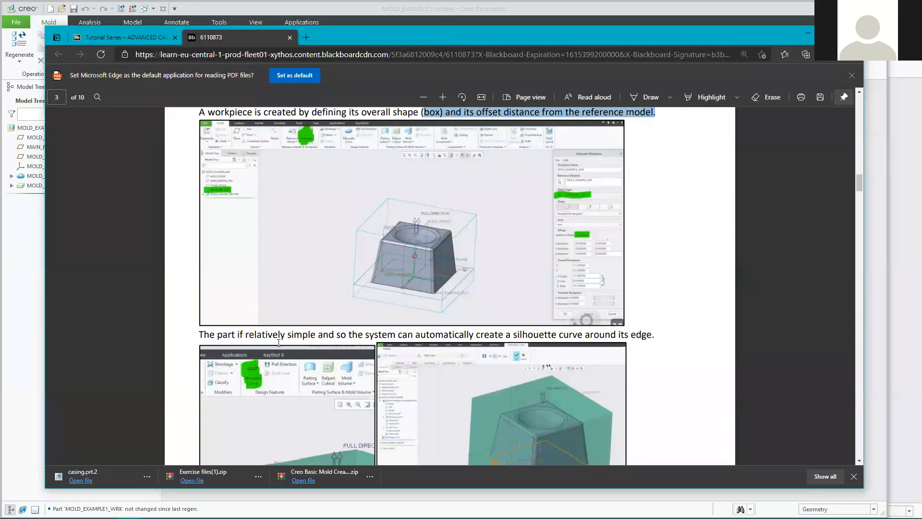
Read the silhouette curve and parting surface instructions in the browser handout, then return to Creo.
{"action": "scroll", "coordinate": [283, 331], "scroll_direction": "up", "scroll_amount": 1}
{"action": "scroll", "coordinate": [224, 397], "scroll_direction": "down", "scroll_amount": 3}
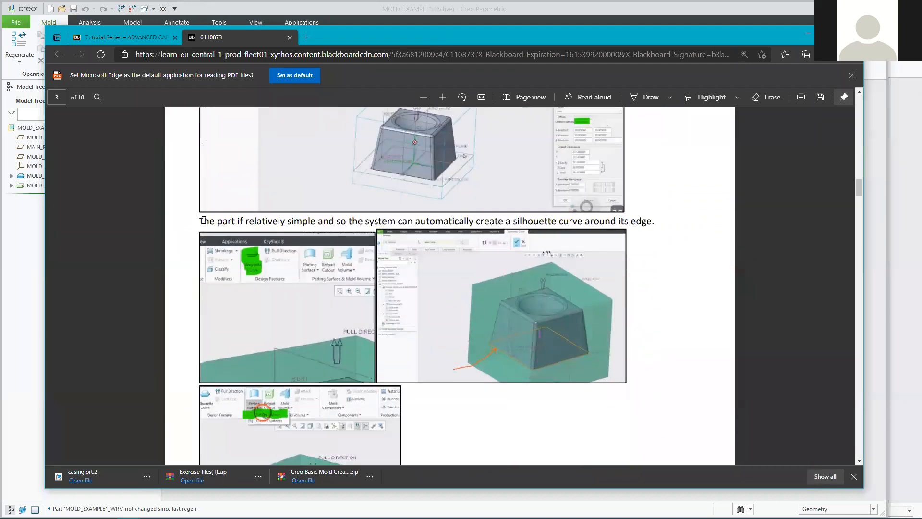
{"action": "left_click_drag", "start_coordinate": [204, 222], "coordinate": [659, 220]}
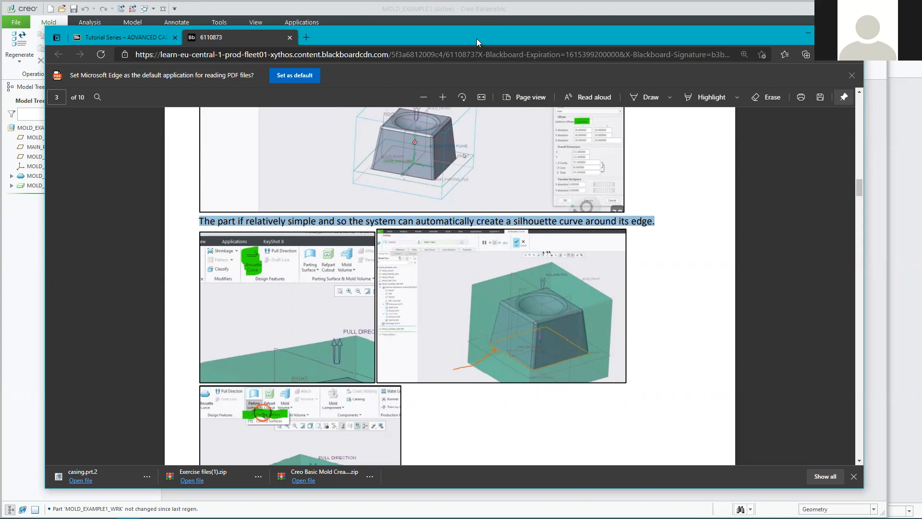
{"action": "left_click_drag", "start_coordinate": [481, 34], "coordinate": [495, 15]}
{"action": "scroll", "coordinate": [494, 305], "scroll_direction": "down", "scroll_amount": 5}
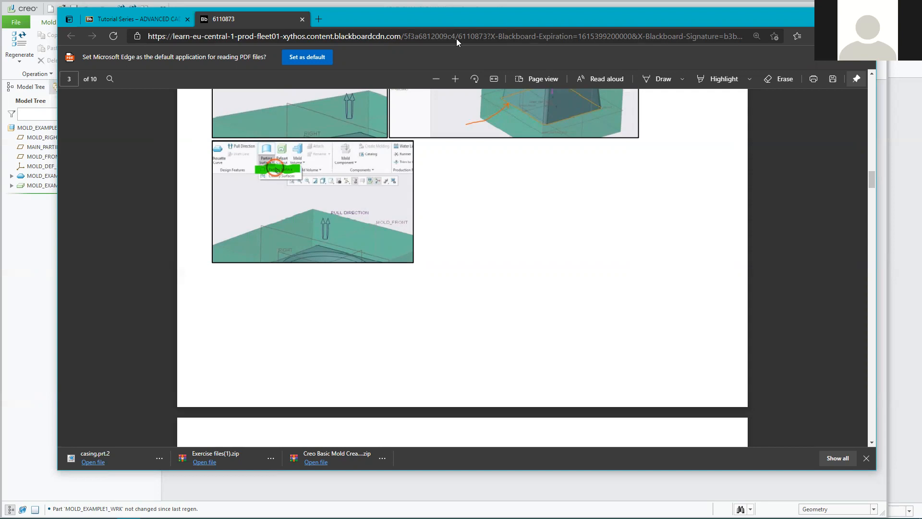
{"action": "left_click", "coordinate": [821, 15]}
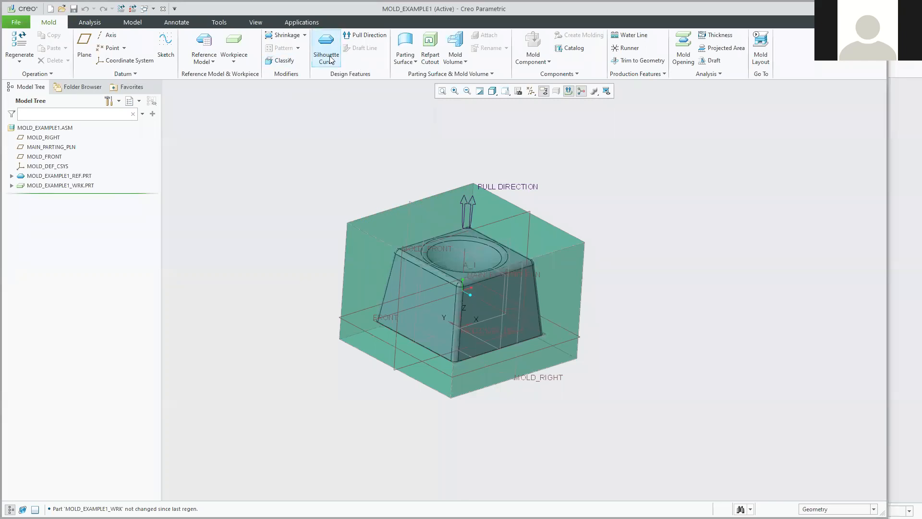
Start a Silhouette Curve on the reference model and check its surface reference of All Solid Surfaces.
{"action": "left_click", "coordinate": [327, 39]}
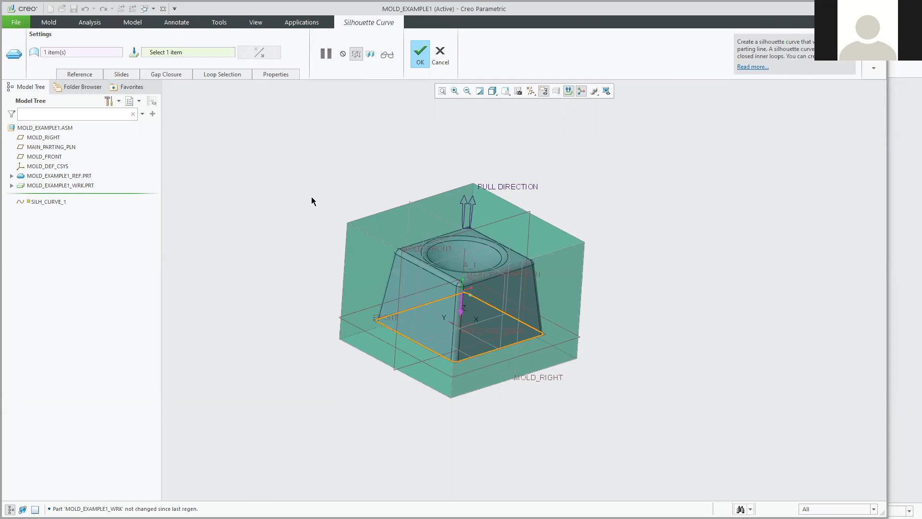
{"action": "scroll", "coordinate": [465, 370], "scroll_direction": "up", "scroll_amount": 5}
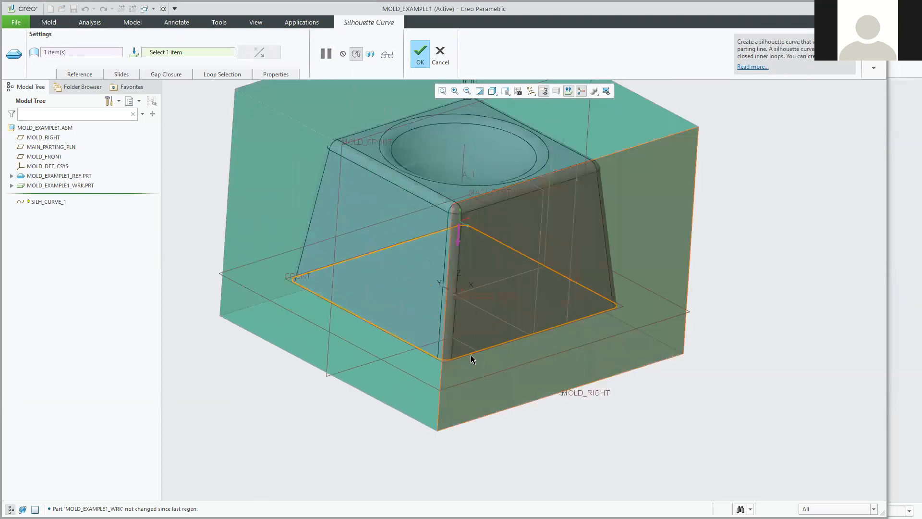
{"action": "middle_click_drag", "start_coordinate": [474, 347], "coordinate": [470, 353]}
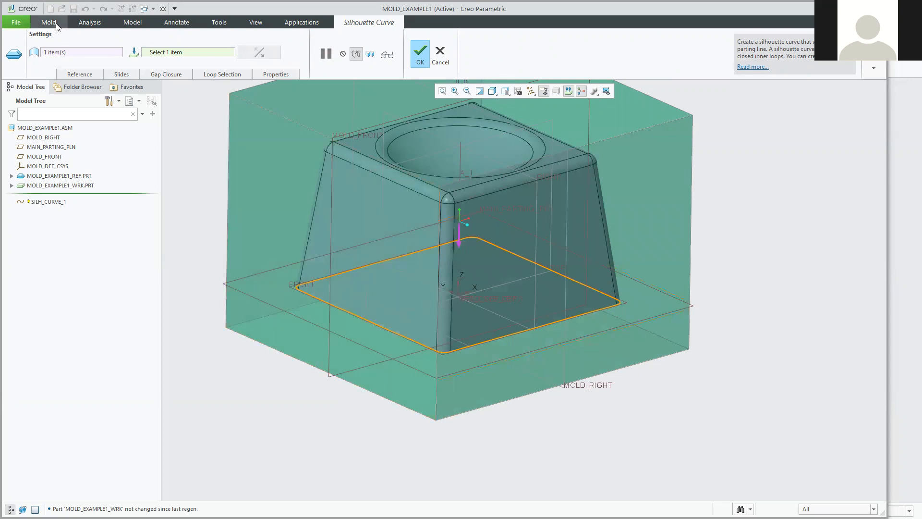
{"action": "left_click", "coordinate": [81, 75]}
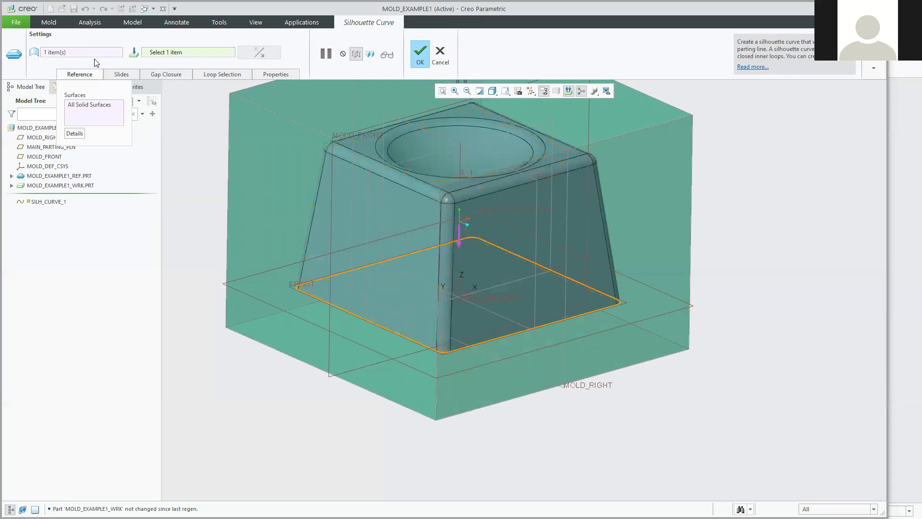
{"action": "left_click", "coordinate": [98, 53]}
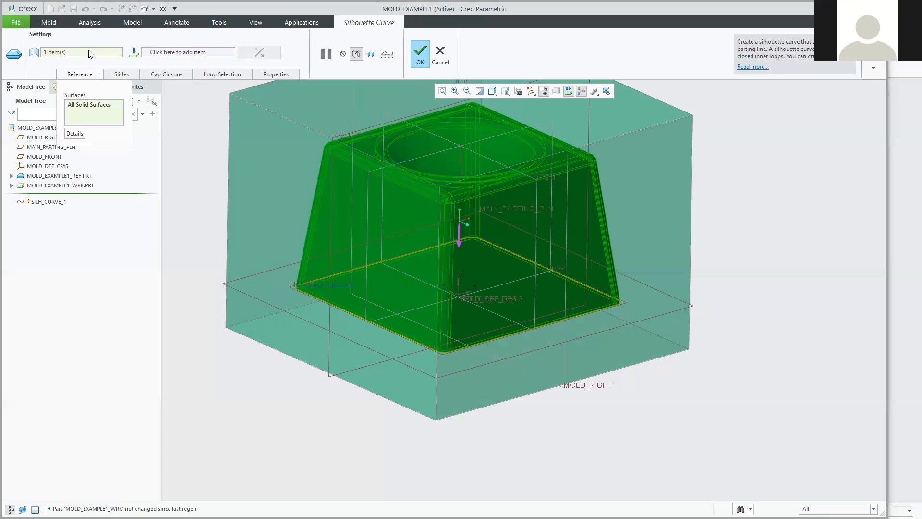
{"action": "scroll", "coordinate": [353, 173], "scroll_direction": "up", "scroll_amount": 3}
{"action": "middle_click_drag", "start_coordinate": [360, 161], "coordinate": [430, 238], "text": "shift"}
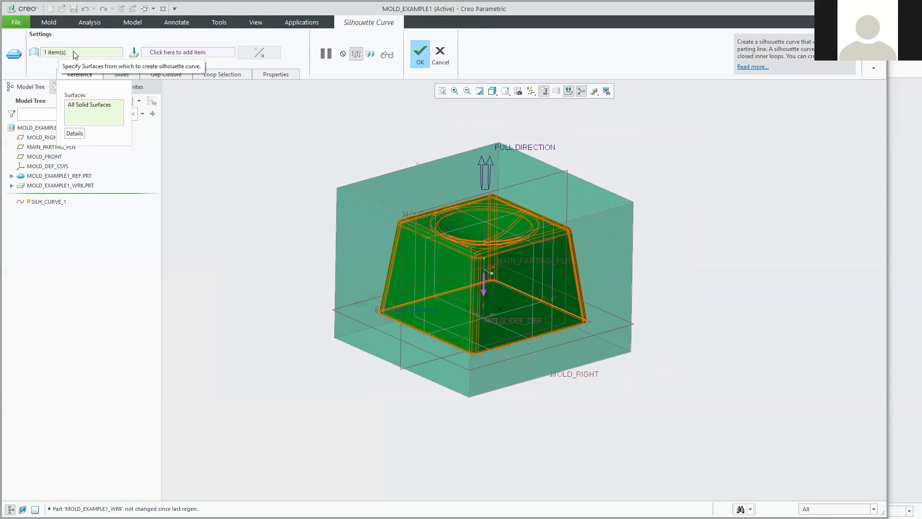
Activate the silhouette curve's direction reference and examine the previewed loop along the pull direction and from an angle.
{"action": "left_click", "coordinate": [177, 54]}
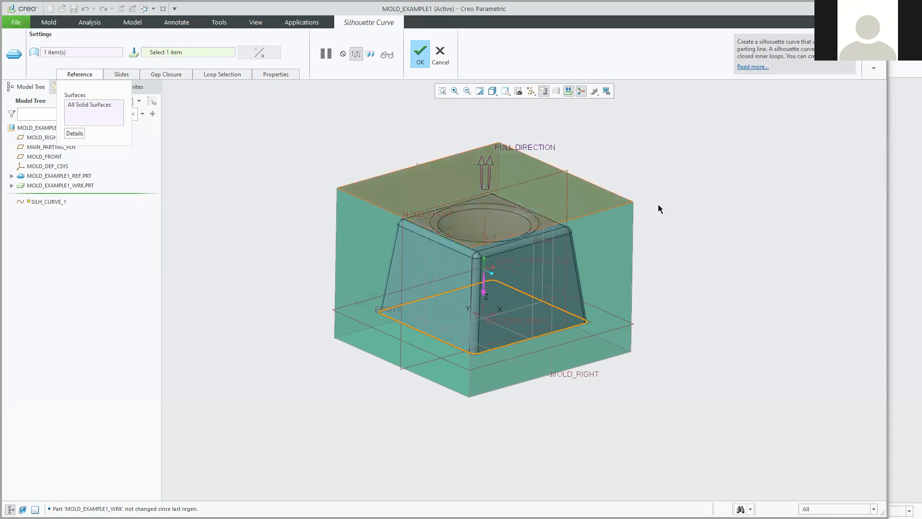
{"action": "mouse_move", "coordinate": [653, 160]}
{"action": "middle_mouse_down"}
{"action": "mouse_move", "coordinate": [624, 163]}
{"action": "mouse_move", "coordinate": [632, 162]}
{"action": "middle_mouse_up"}
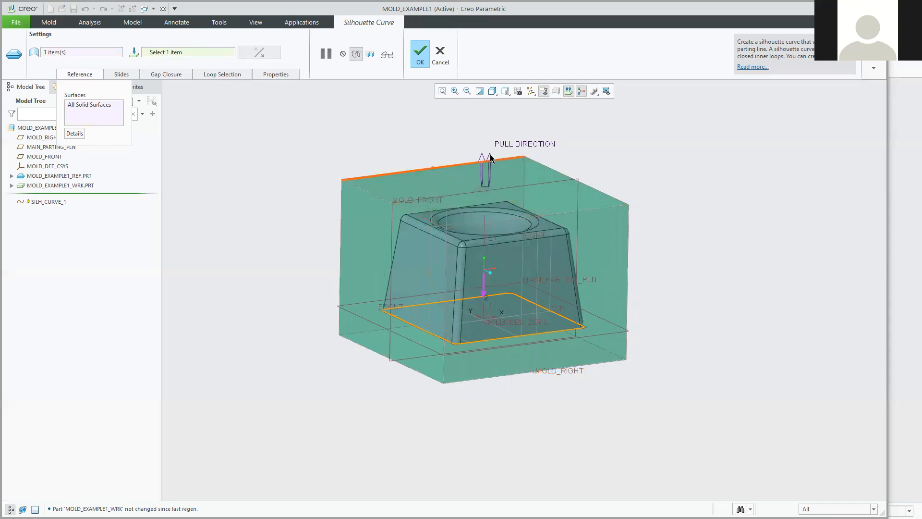
{"action": "mouse_move", "coordinate": [646, 150]}
{"action": "middle_mouse_down"}
{"action": "mouse_move", "coordinate": [622, 146]}
{"action": "mouse_move", "coordinate": [613, 183]}
{"action": "middle_mouse_up"}
{"action": "mouse_move", "coordinate": [617, 226]}
{"action": "middle_mouse_down"}
{"action": "mouse_move", "coordinate": [624, 212]}
{"action": "mouse_move", "coordinate": [619, 223]}
{"action": "middle_mouse_up"}
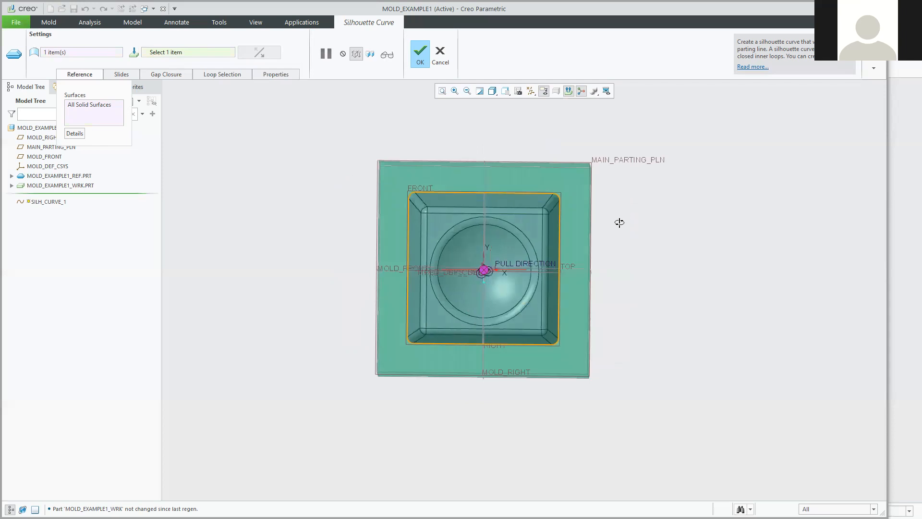
{"action": "scroll", "coordinate": [480, 228], "scroll_direction": "up", "scroll_amount": 5}
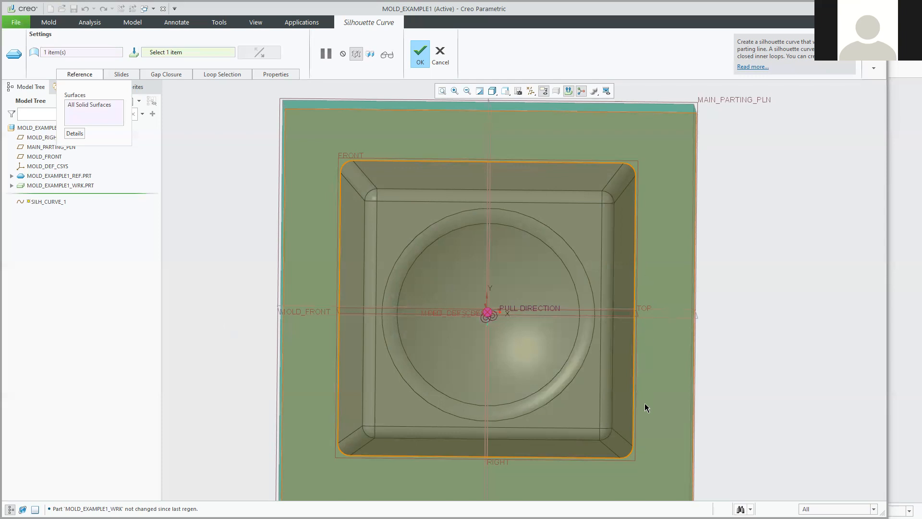
{"action": "middle_click_drag", "start_coordinate": [649, 409], "coordinate": [689, 347]}
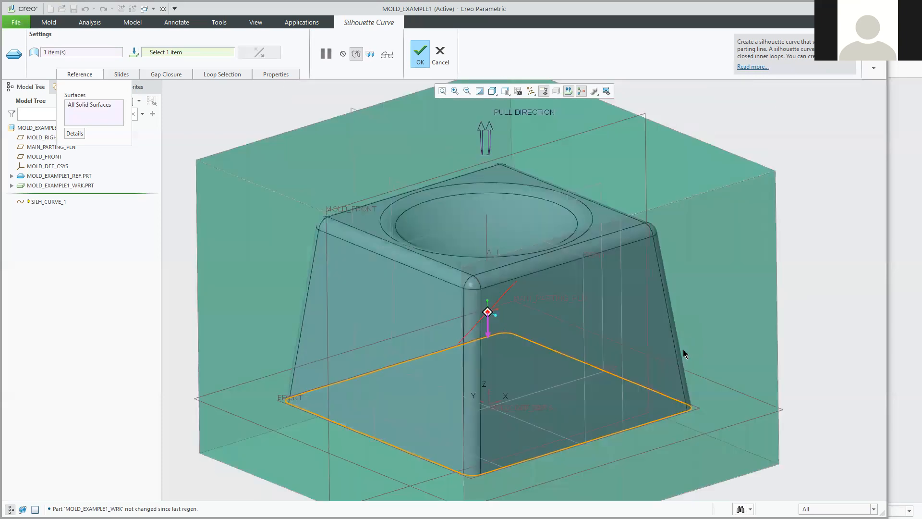
{"action": "scroll", "coordinate": [676, 345], "scroll_direction": "up", "scroll_amount": 2}
{"action": "scroll", "coordinate": [667, 344], "scroll_direction": "down", "scroll_amount": 1}
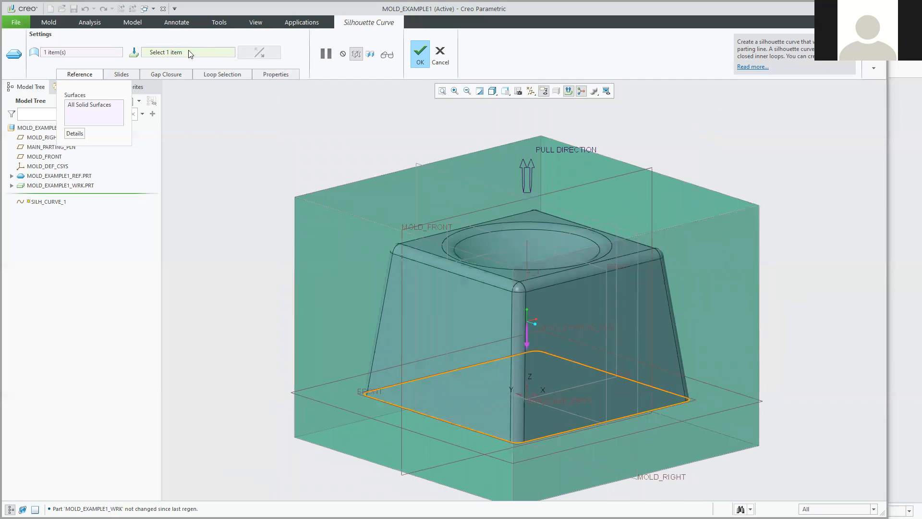
Try a horizontal upper edge of the workpiece as the silhouette direction and inspect the curve preview from several angles.
{"action": "left_click", "coordinate": [362, 220]}
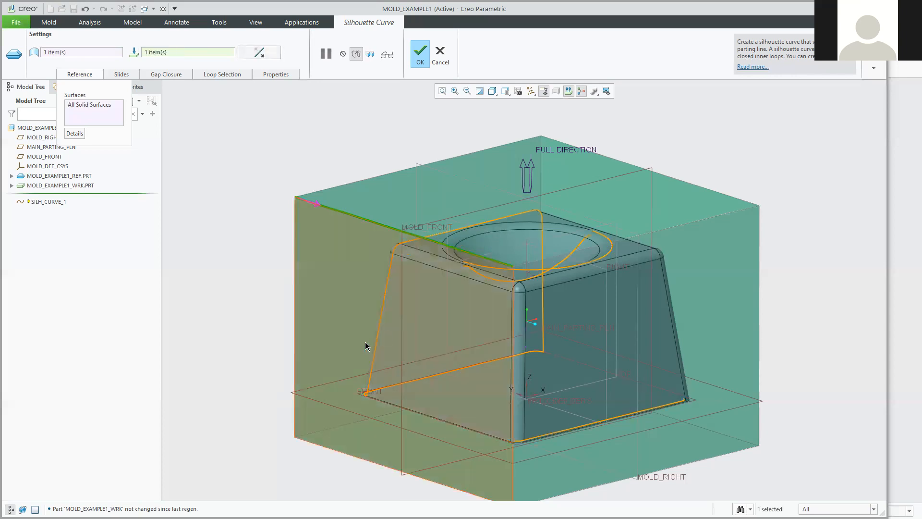
{"action": "middle_click_drag", "start_coordinate": [301, 286], "coordinate": [404, 294]}
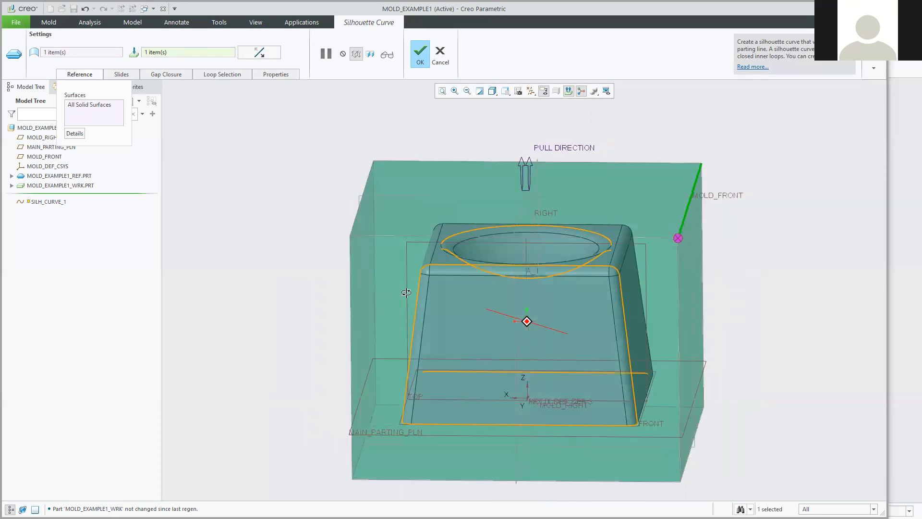
{"action": "middle_click_drag", "start_coordinate": [389, 326], "coordinate": [416, 320]}
{"action": "middle_click_drag", "start_coordinate": [493, 239], "coordinate": [497, 242]}
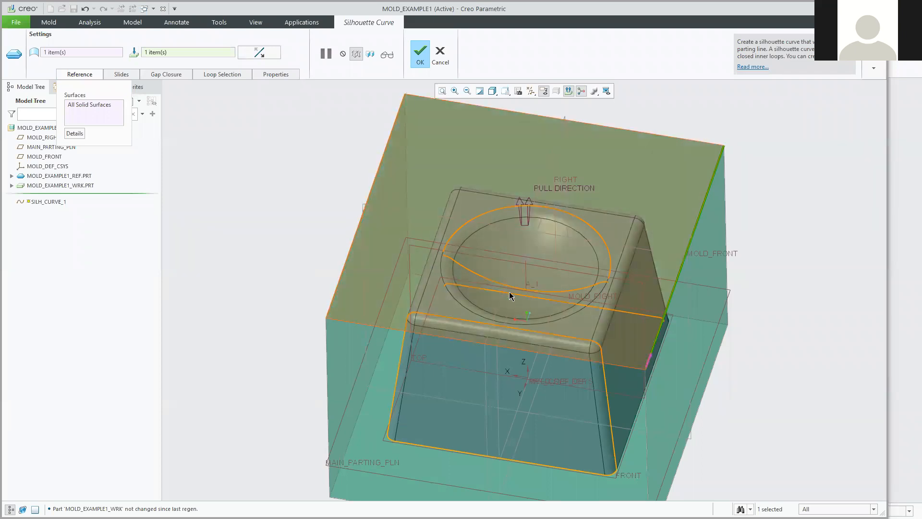
{"action": "middle_click_drag", "start_coordinate": [500, 333], "coordinate": [463, 267]}
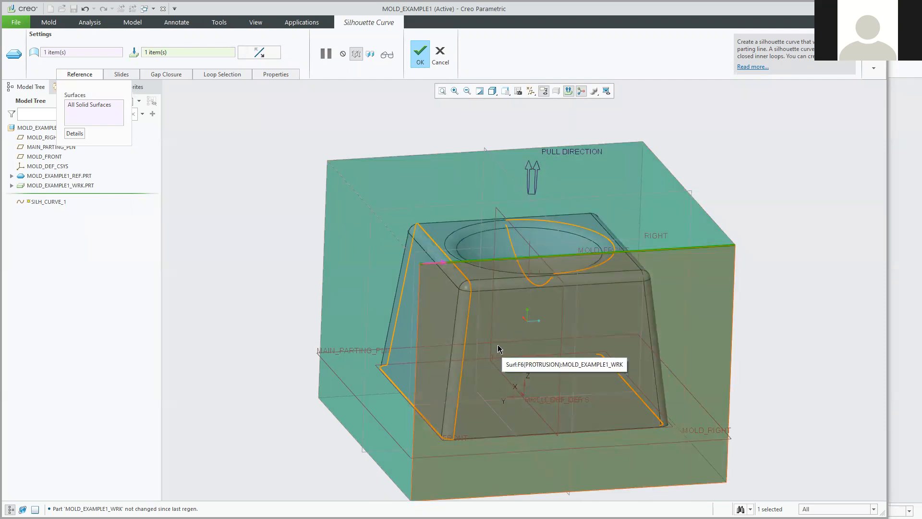
{"action": "mouse_move", "coordinate": [512, 354]}
{"action": "middle_mouse_down"}
{"action": "mouse_move", "coordinate": [503, 341]}
{"action": "mouse_move", "coordinate": [464, 354]}
{"action": "middle_mouse_up"}
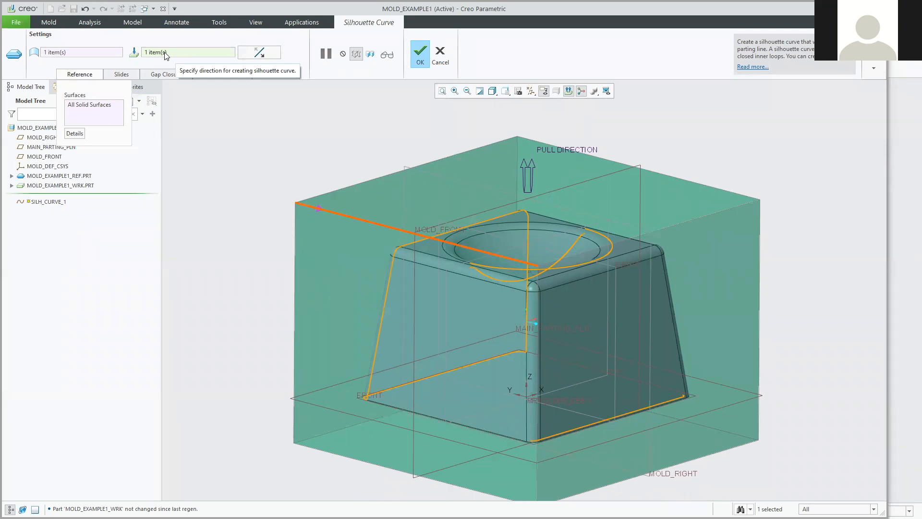
Set a vertical edge of the workpiece as the silhouette direction and create the curve around the model's base.
{"action": "left_click", "coordinate": [294, 251]}
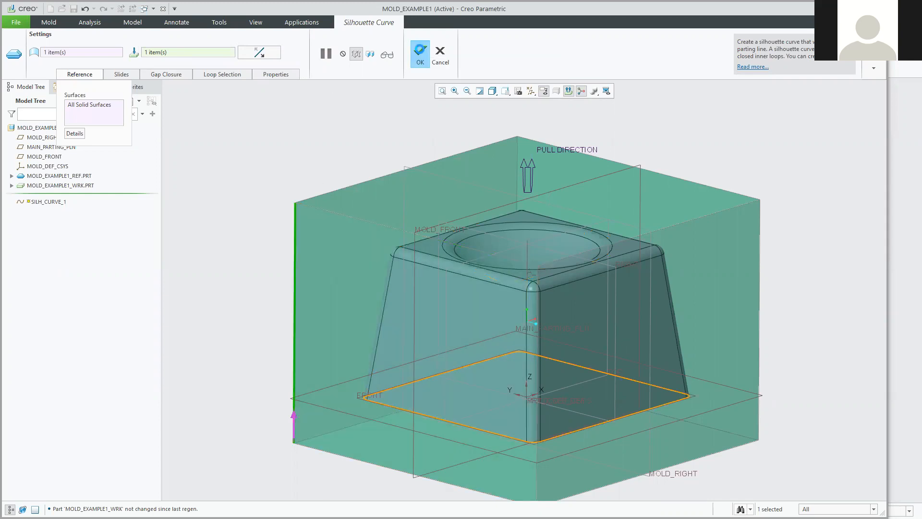
{"action": "left_click", "coordinate": [420, 52]}
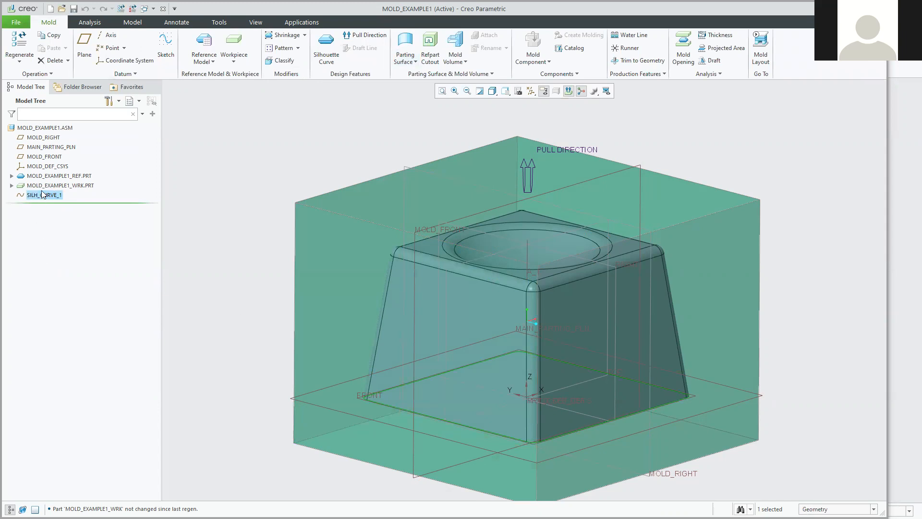
{"action": "left_click", "coordinate": [222, 161]}
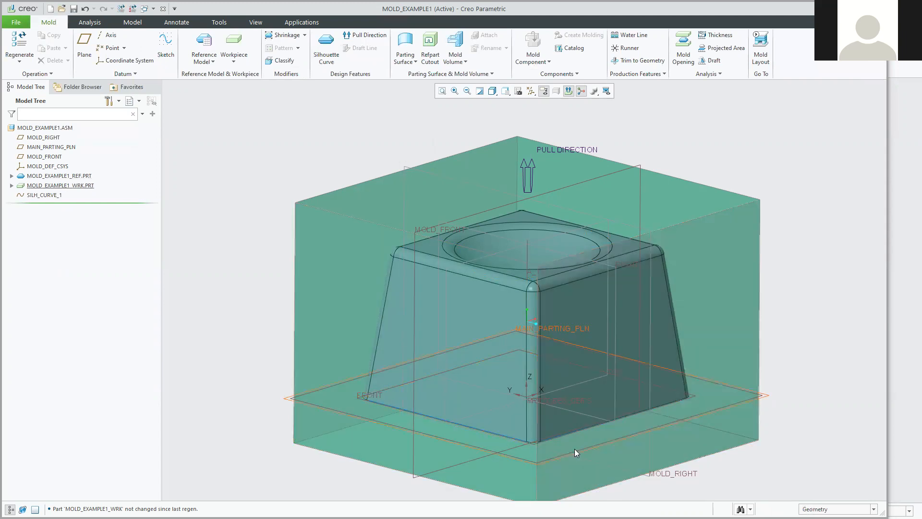
Inspect the silhouette curve at the base corner and highlight it around the reference model.
{"action": "scroll", "coordinate": [513, 435], "scroll_direction": "up", "scroll_amount": 5}
{"action": "scroll", "coordinate": [509, 437], "scroll_direction": "up", "scroll_amount": 3}
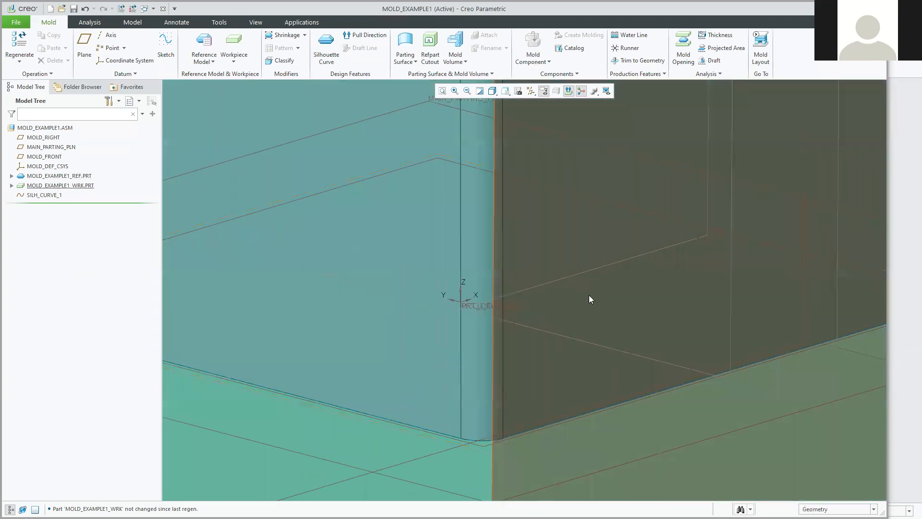
{"action": "scroll", "coordinate": [529, 390], "scroll_direction": "down", "scroll_amount": 8}
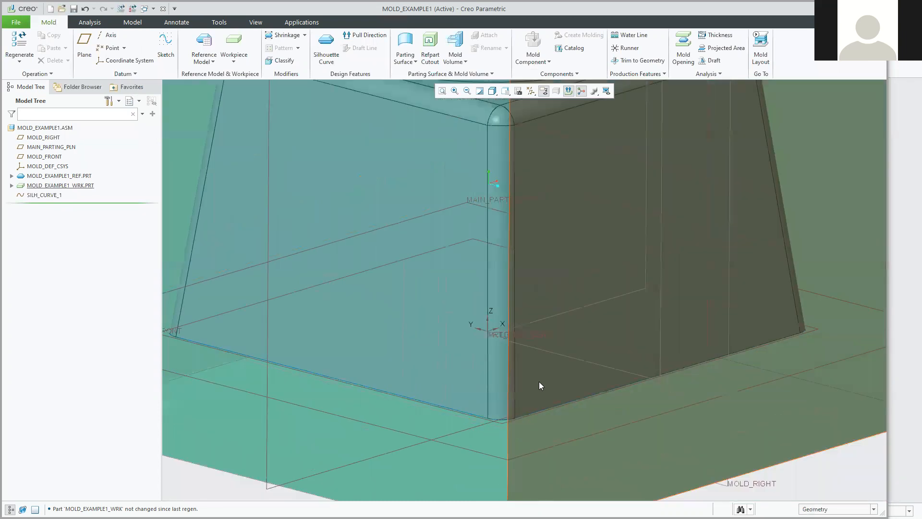
{"action": "left_click", "coordinate": [43, 195]}
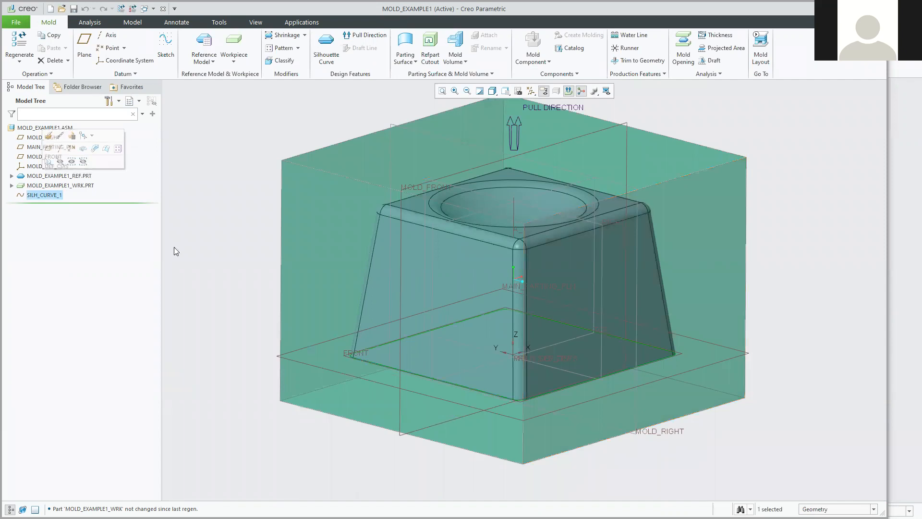
{"action": "left_click", "coordinate": [196, 243]}
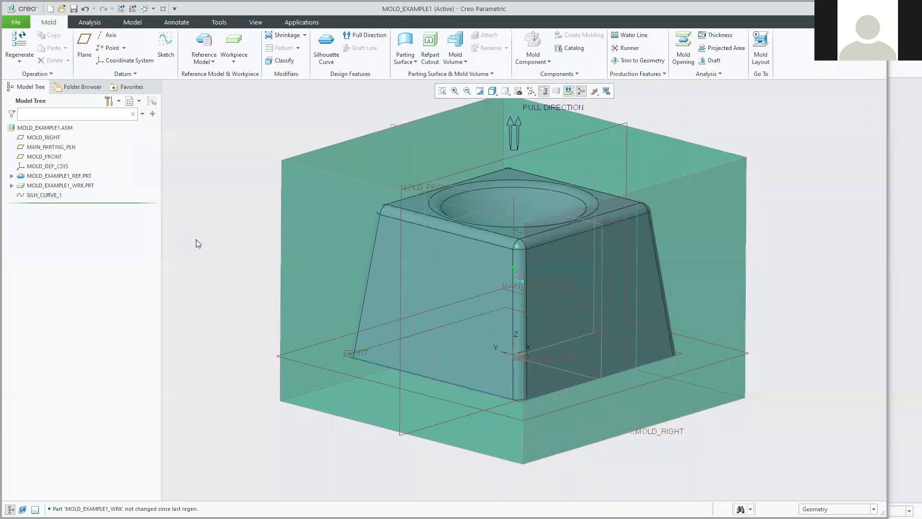
{"action": "left_click", "coordinate": [32, 195]}
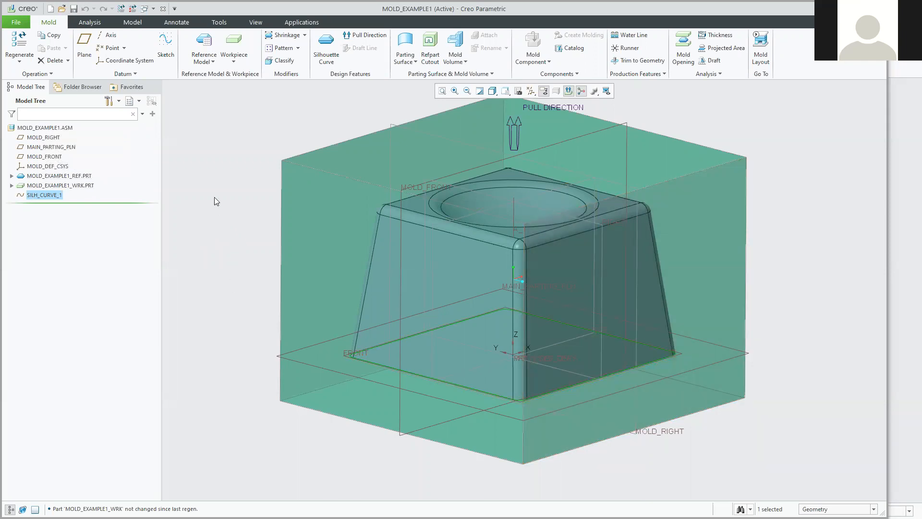
{"action": "left_click", "coordinate": [200, 136]}
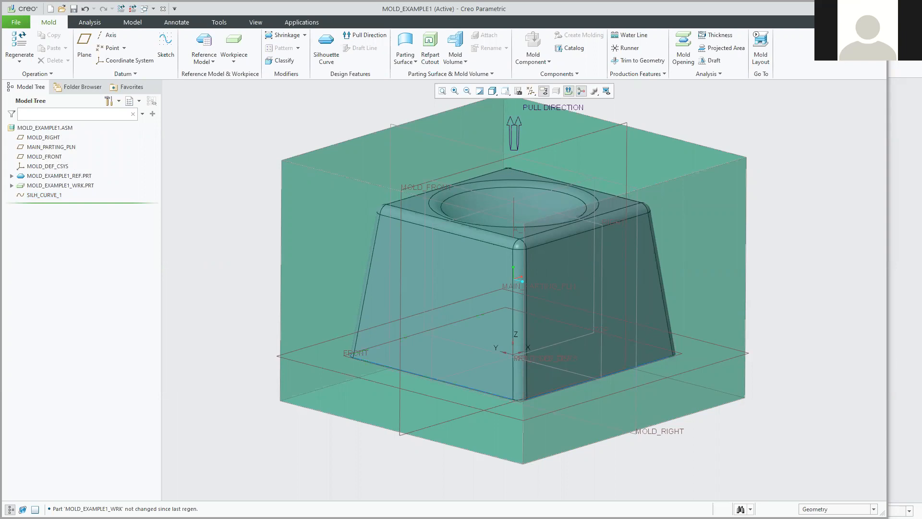
Switch to the mold creation handout in the browser and review the silhouette curve and parting surface instructions.
{"action": "key", "text": "alt+Tab"}
{"action": "scroll", "coordinate": [581, 212], "scroll_direction": "down", "scroll_amount": 6}
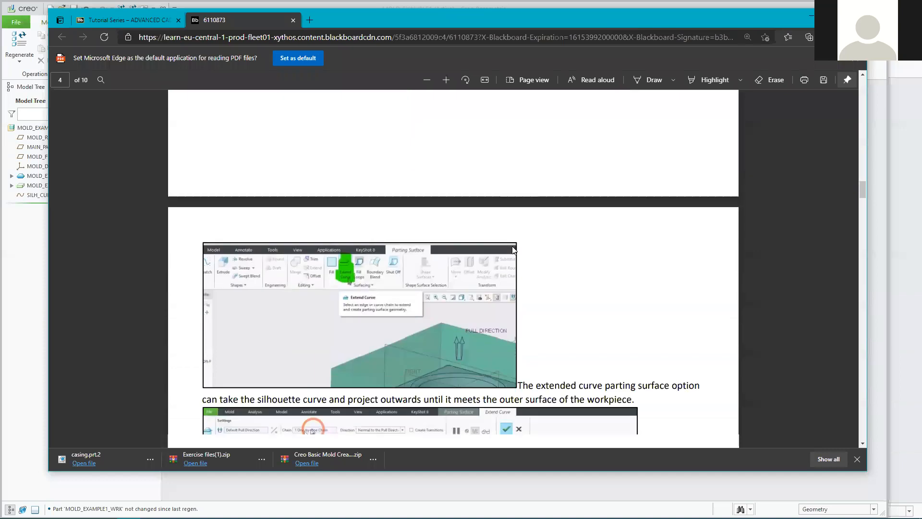
{"action": "scroll", "coordinate": [352, 248], "scroll_direction": "up", "scroll_amount": 5}
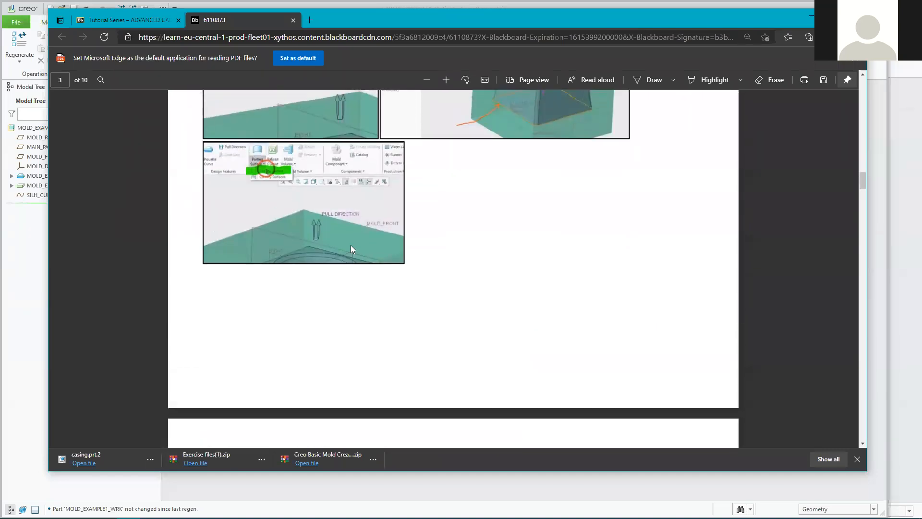
{"action": "scroll", "coordinate": [351, 243], "scroll_direction": "up", "scroll_amount": 2}
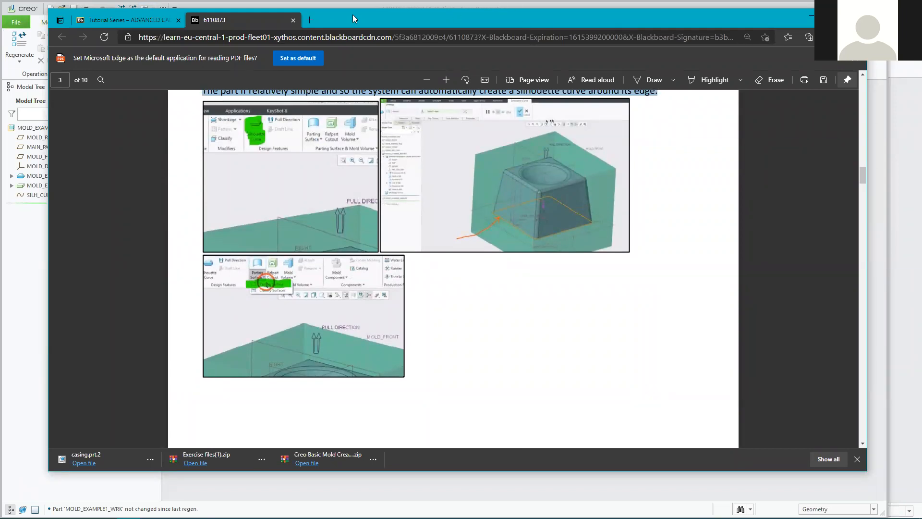
{"action": "left_click", "coordinate": [812, 17]}
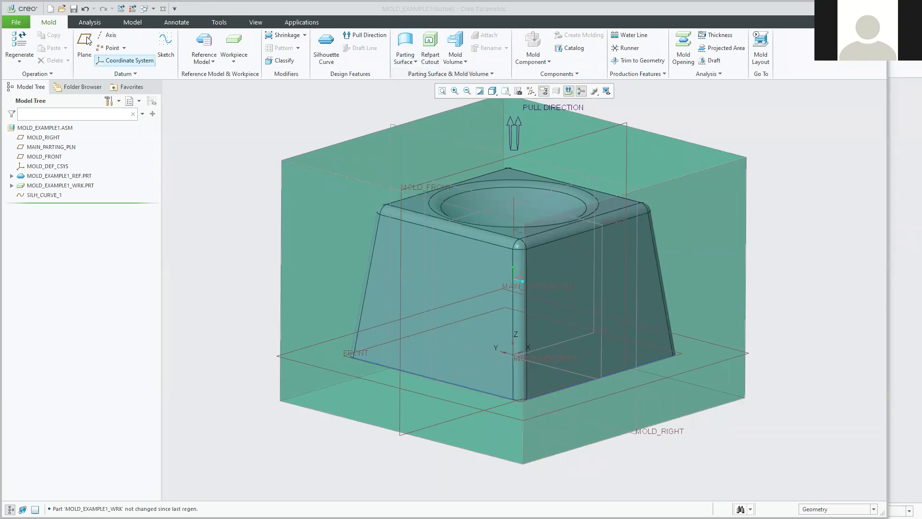
Start an Extend Curve parting surface with the default pull direction and use SILH_CURVE_1 as its chain.
{"action": "left_click", "coordinate": [406, 45]}
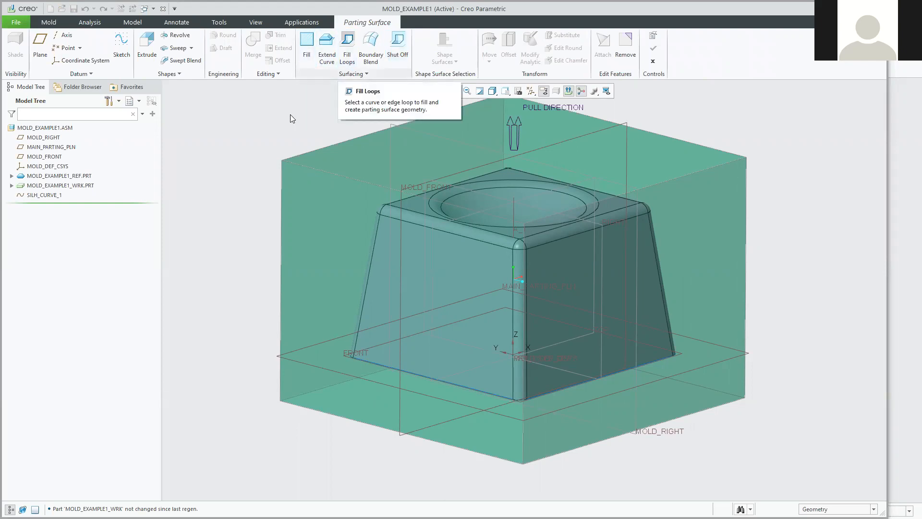
{"action": "left_click", "coordinate": [653, 62]}
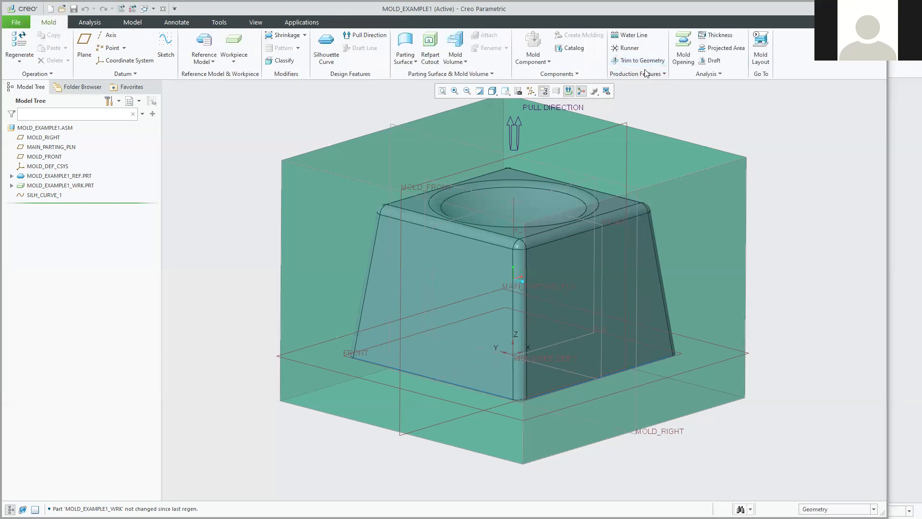
{"action": "left_click", "coordinate": [416, 62]}
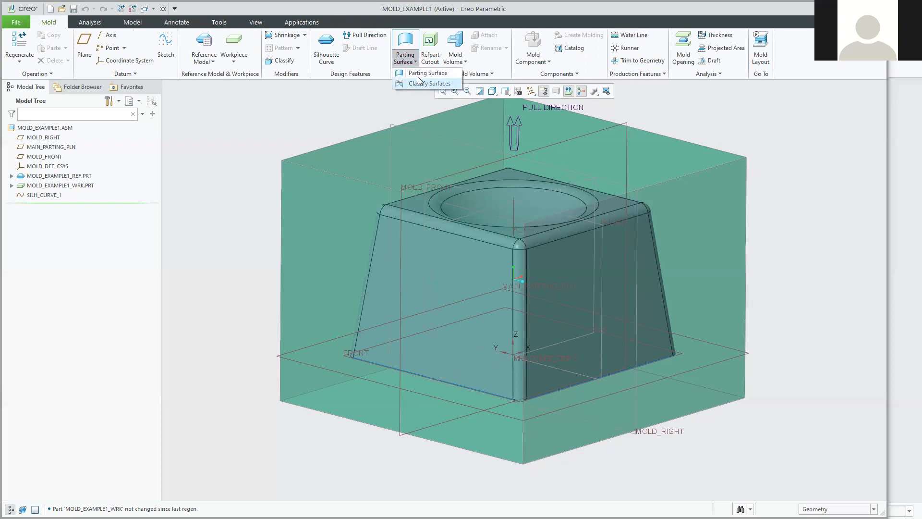
{"action": "left_click", "coordinate": [419, 75]}
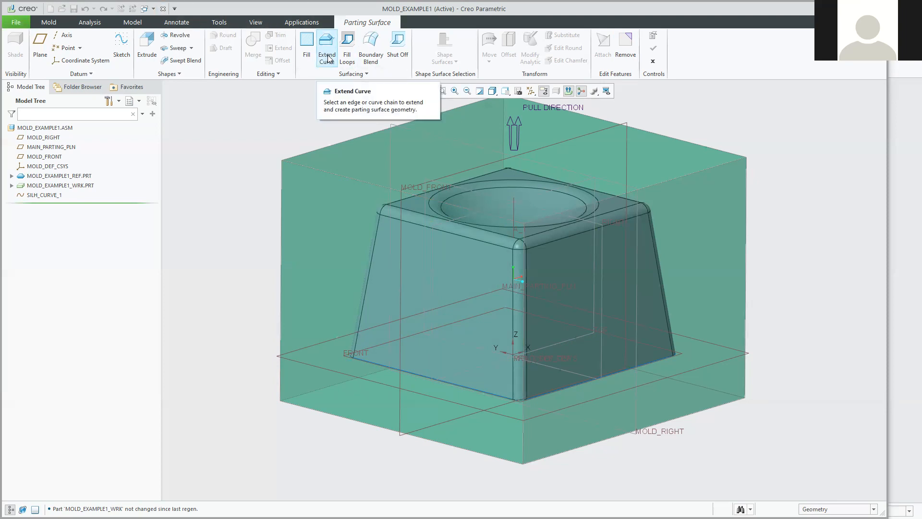
{"action": "left_click", "coordinate": [327, 56]}
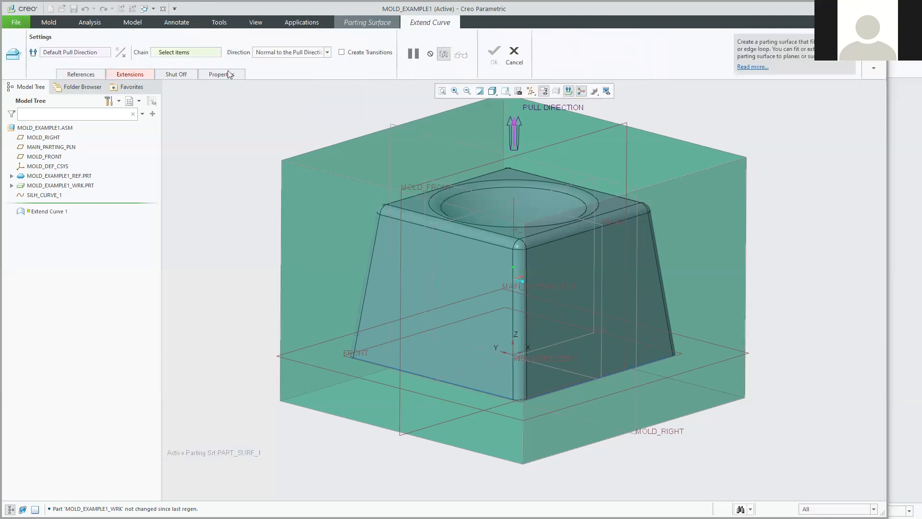
{"action": "left_click", "coordinate": [65, 54]}
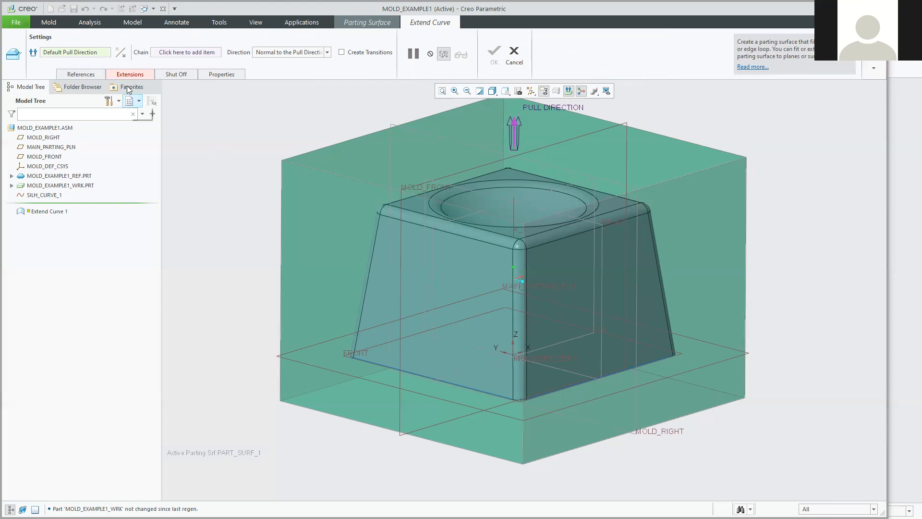
{"action": "left_click", "coordinate": [185, 53]}
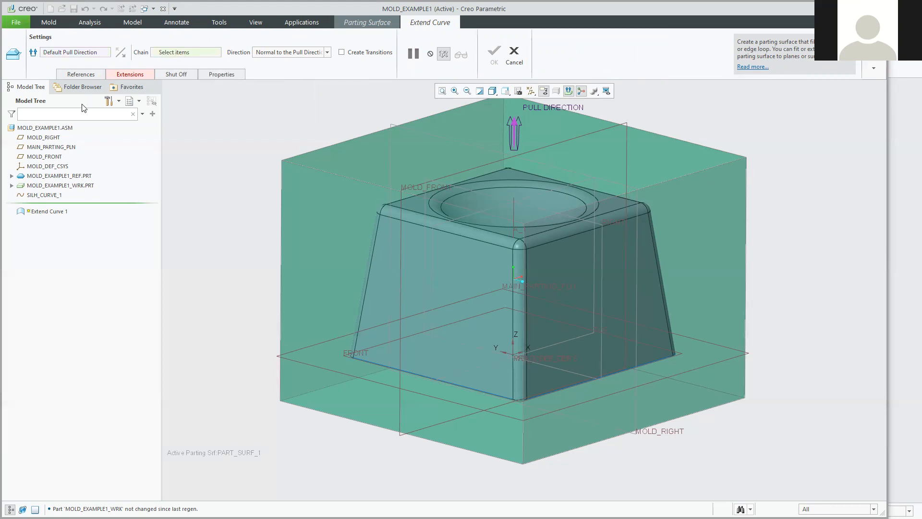
{"action": "left_click", "coordinate": [42, 195]}
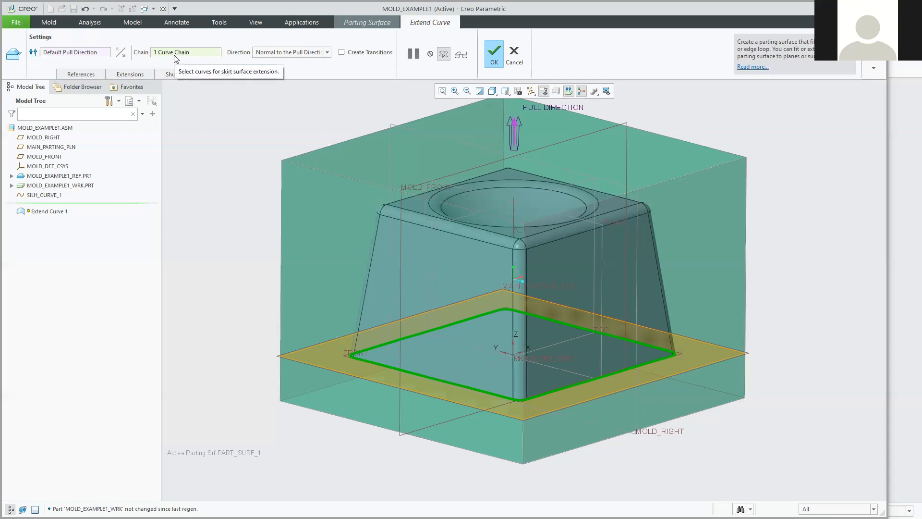
Check the reference model and workpiece boundary references, create the extended curve surface, and highlight it in the model.
{"action": "left_click", "coordinate": [85, 74]}
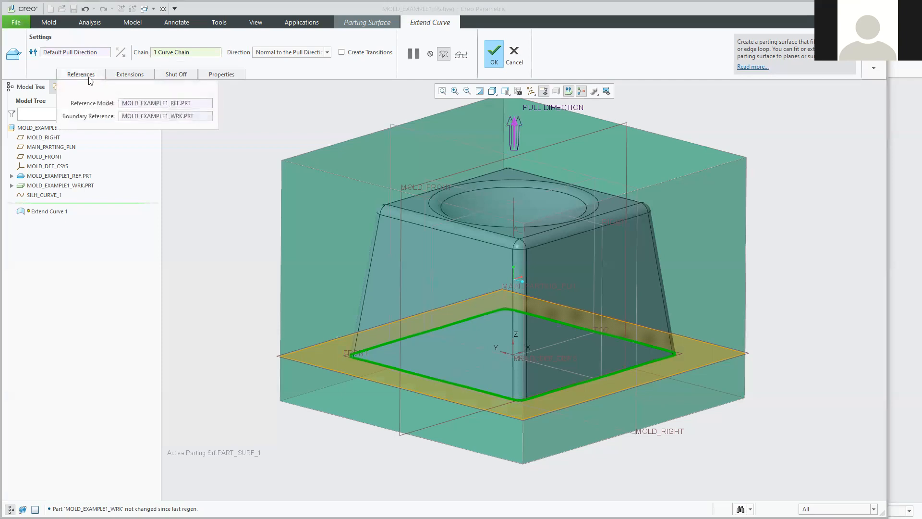
{"action": "left_click", "coordinate": [148, 104]}
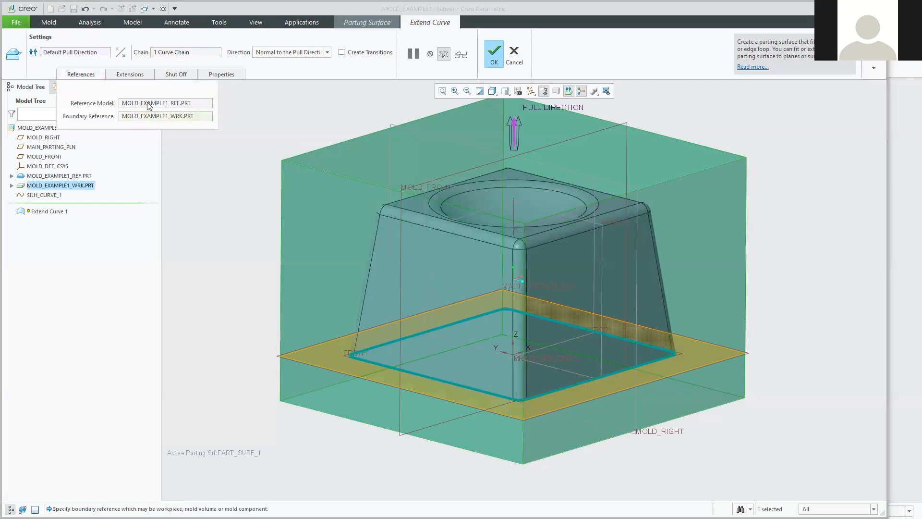
{"action": "left_click", "coordinate": [148, 105]}
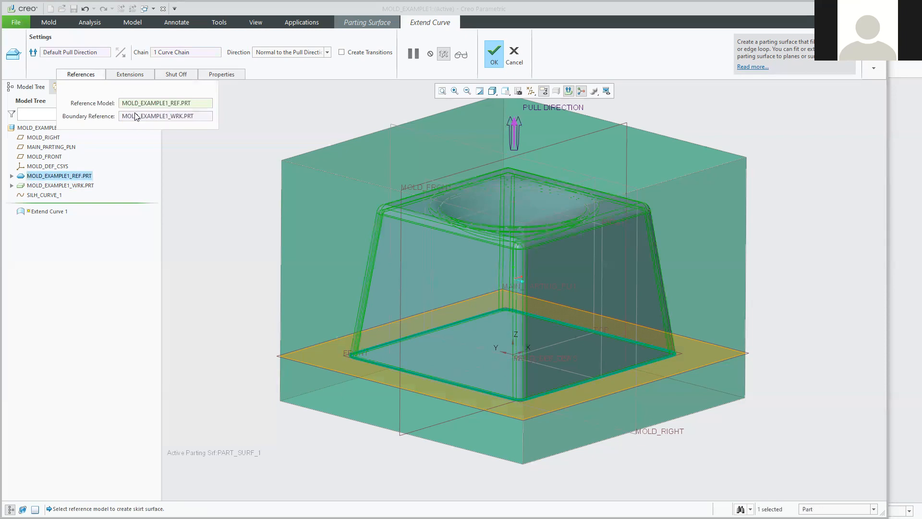
{"action": "left_click", "coordinate": [134, 119]}
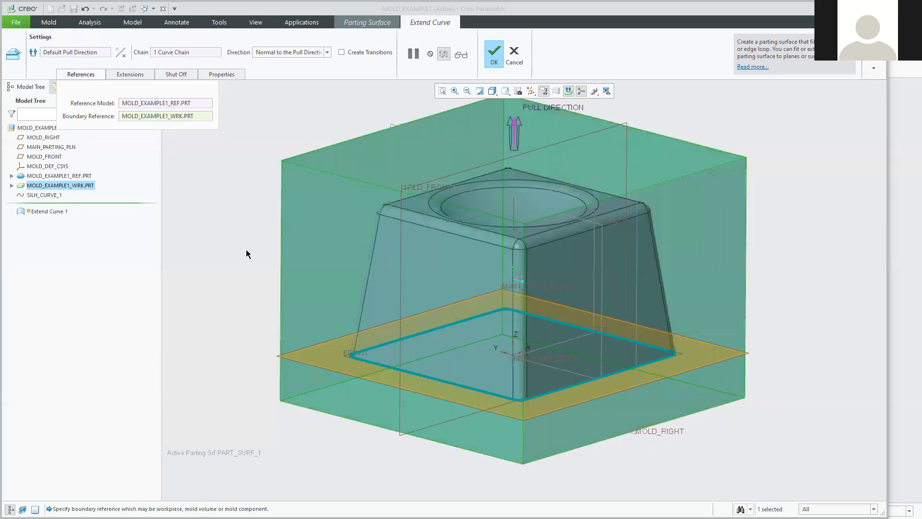
{"action": "left_click", "coordinate": [495, 51]}
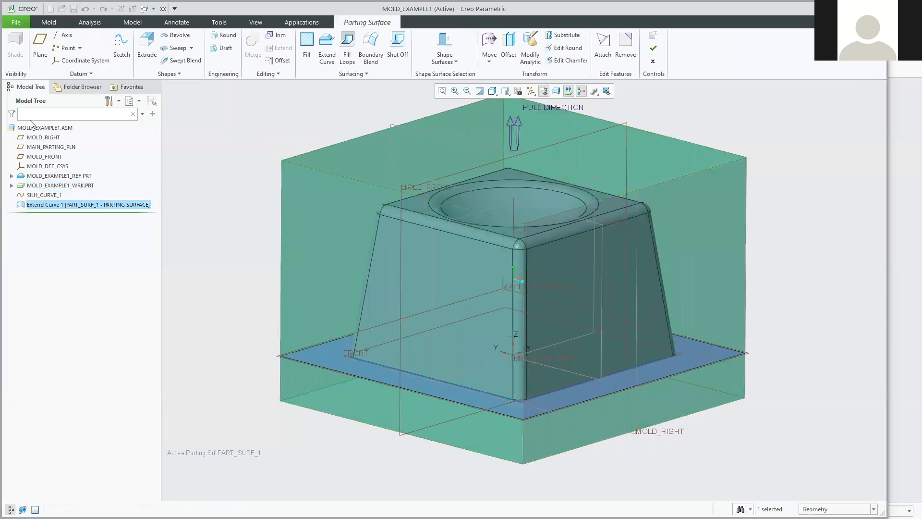
{"action": "left_click", "coordinate": [57, 176]}
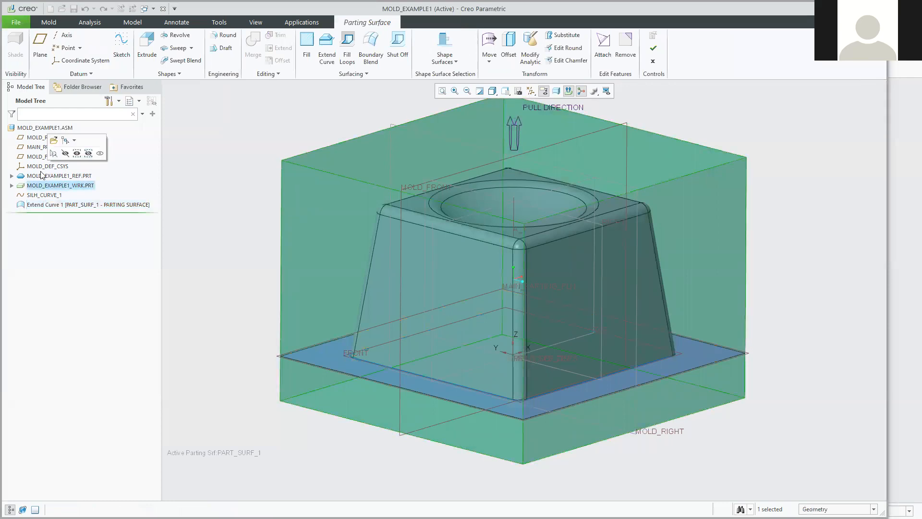
{"action": "left_click", "coordinate": [39, 205]}
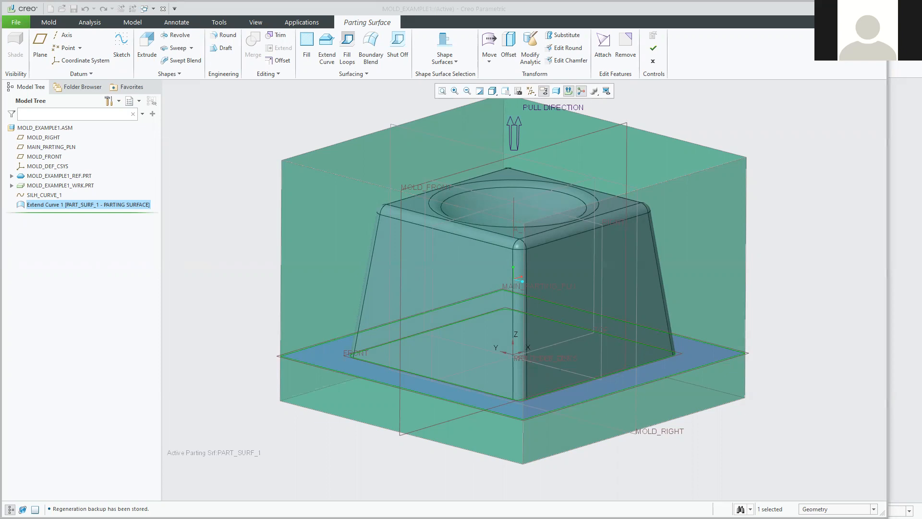
Read the handout's extended curve explanation and the following instructions on cutting the reference part from the workpiece.
{"action": "key", "text": "alt+Tab"}
{"action": "scroll", "coordinate": [487, 298], "scroll_direction": "down", "scroll_amount": 2}
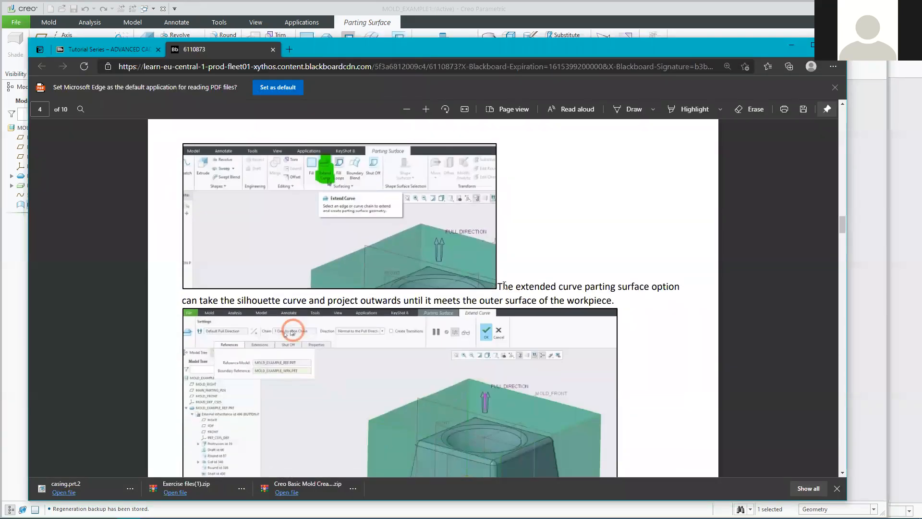
{"action": "left_click_drag", "start_coordinate": [498, 286], "coordinate": [619, 308]}
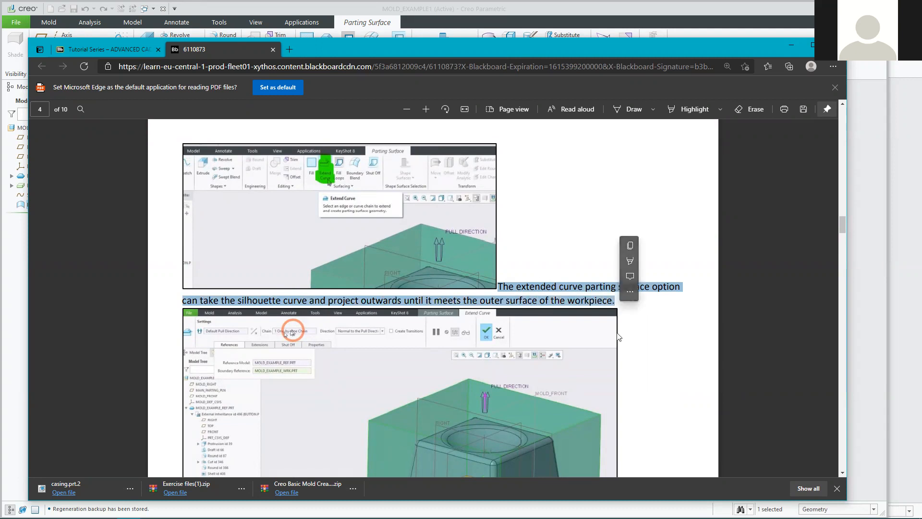
{"action": "scroll", "coordinate": [662, 403], "scroll_direction": "down", "scroll_amount": 3}
{"action": "scroll", "coordinate": [662, 403], "scroll_direction": "down", "scroll_amount": 3}
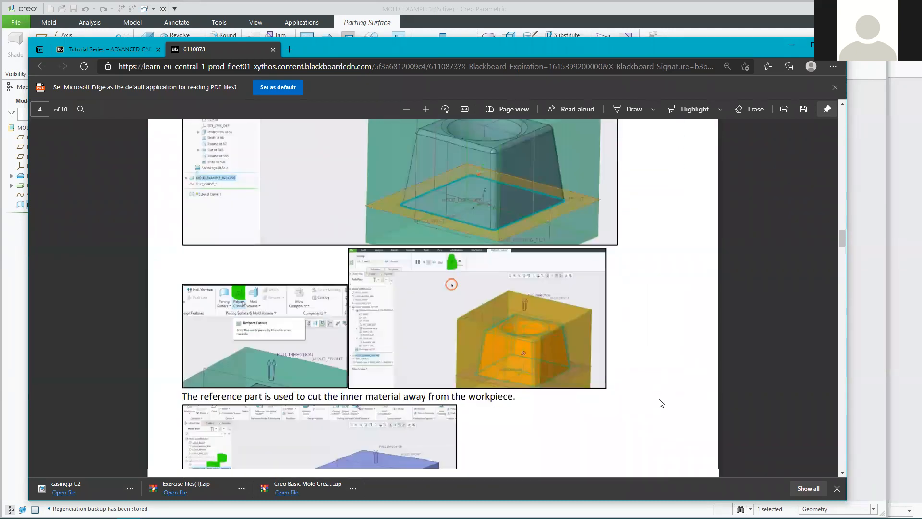
{"action": "scroll", "coordinate": [662, 403], "scroll_direction": "down", "scroll_amount": 2}
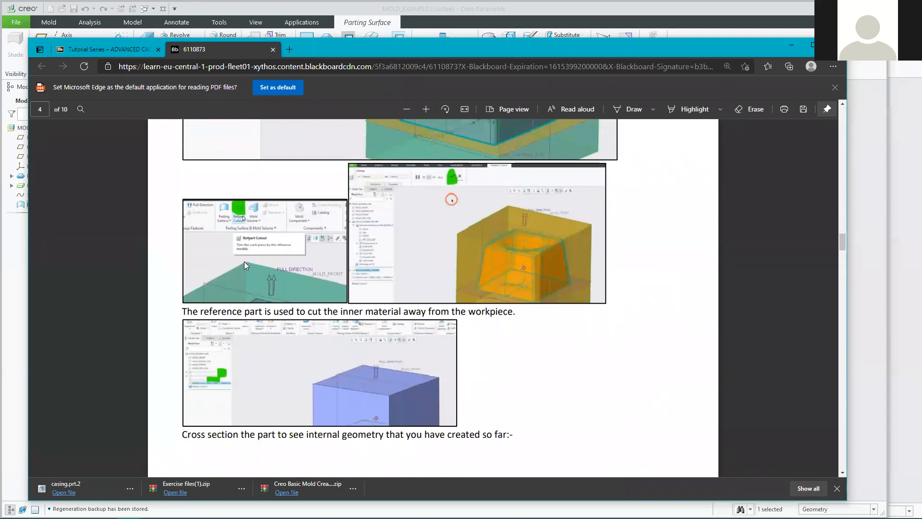
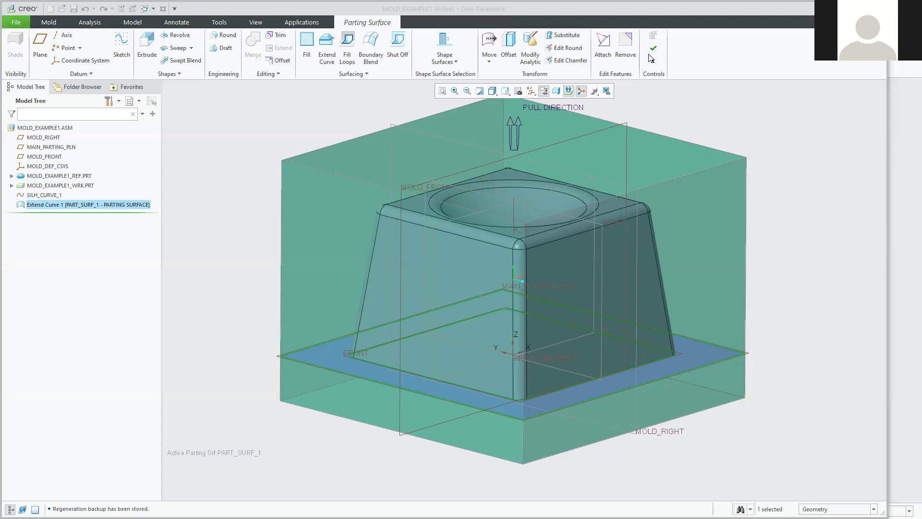
Finish the parting surface definition and return to the mold environment.
{"action": "left_click", "coordinate": [49, 22]}
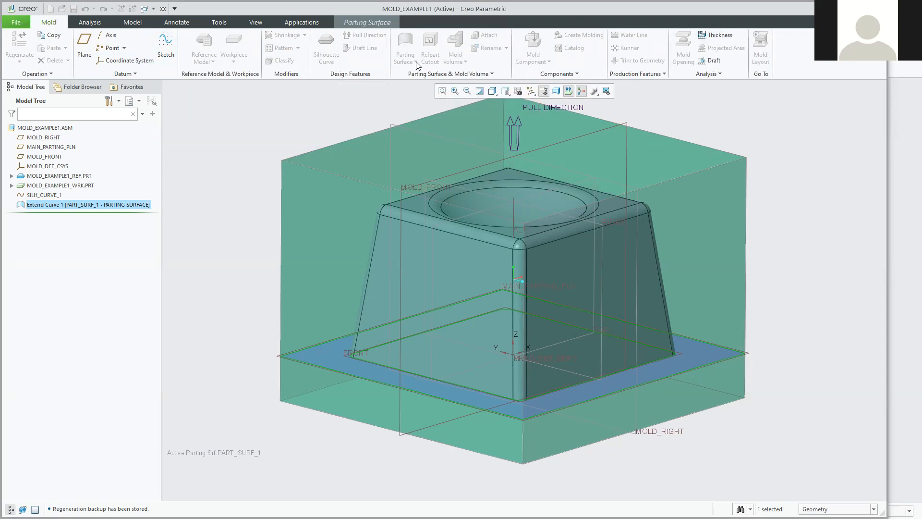
{"action": "left_click", "coordinate": [366, 23]}
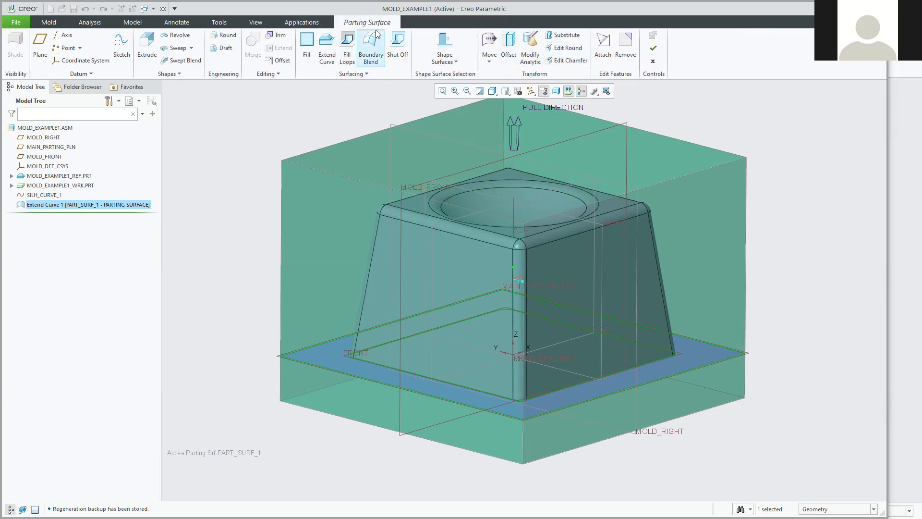
{"action": "left_click", "coordinate": [654, 50]}
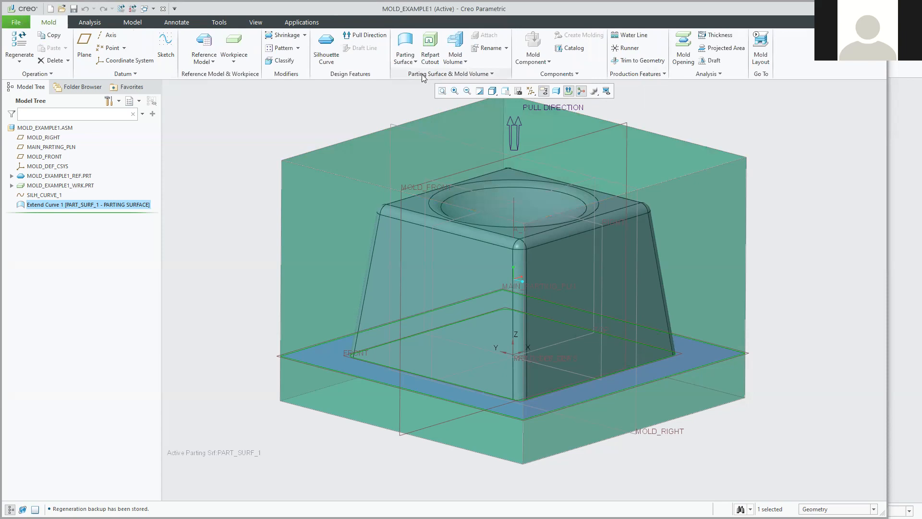
Create a Refpart Cutout that removes the reference model MOLD_EXAMPLE1_REF from the workpiece MOLD_EXAMPLE1_WRK.
{"action": "left_click", "coordinate": [430, 47]}
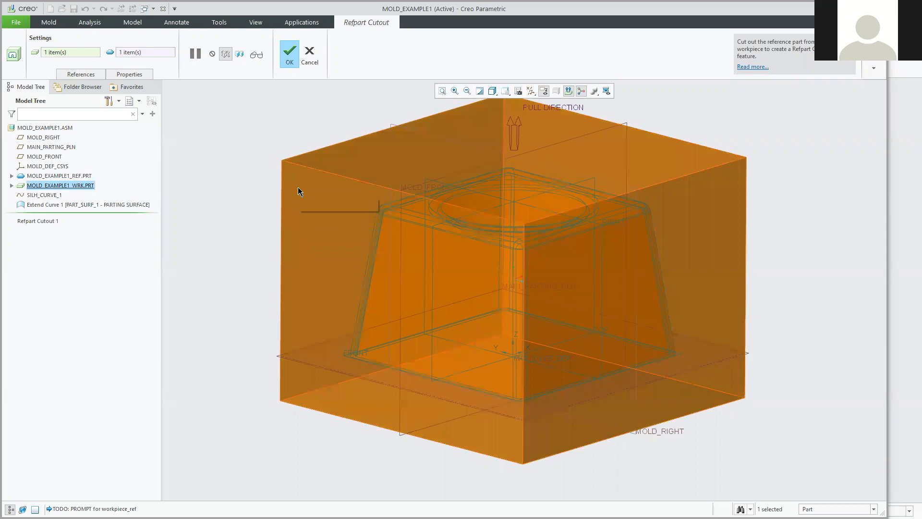
{"action": "left_click", "coordinate": [134, 55]}
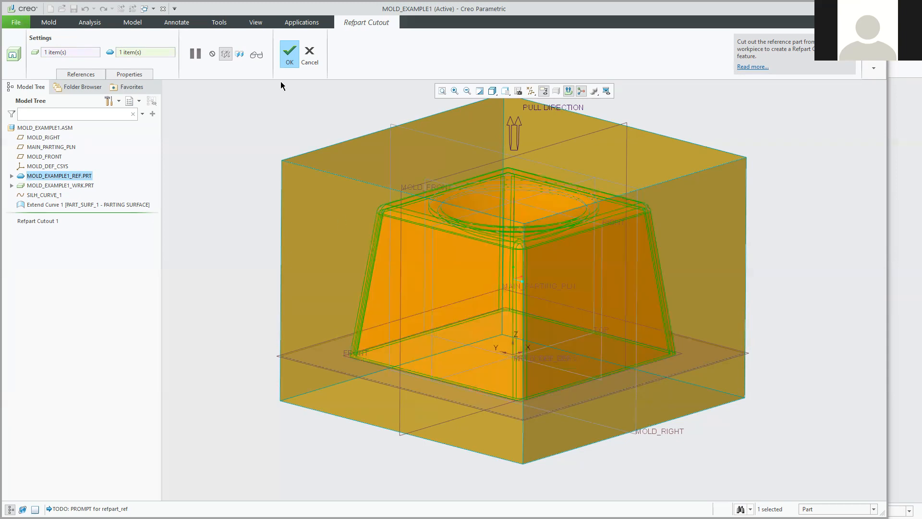
{"action": "left_click", "coordinate": [290, 57]}
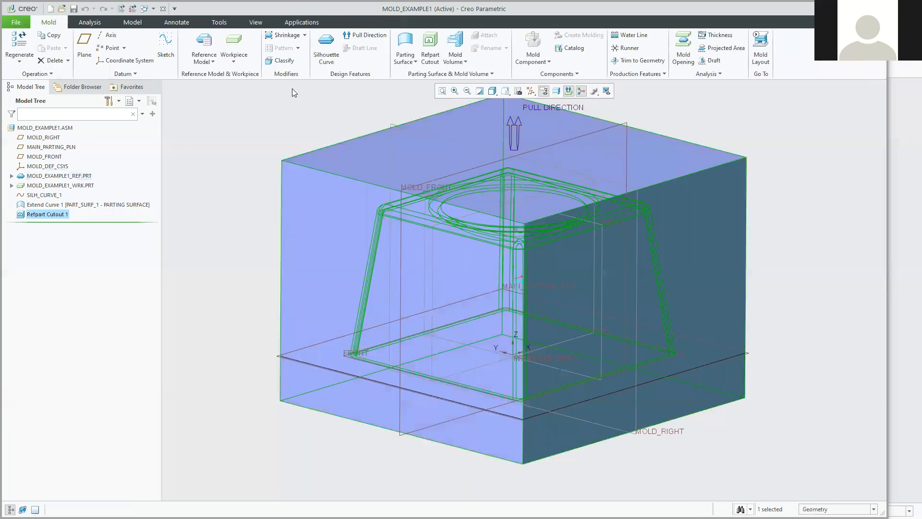
{"action": "left_click", "coordinate": [228, 211]}
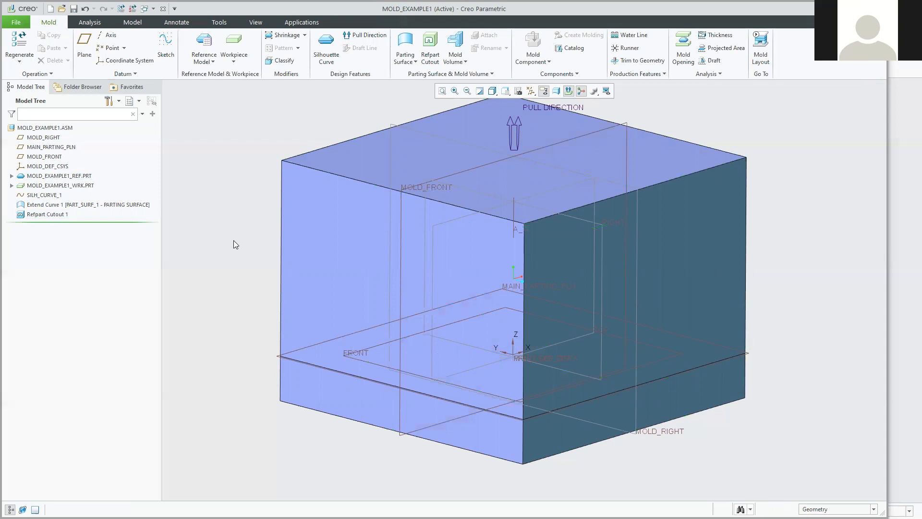
Show only the reference part cutout, hiding the extended curve parting surface, and inspect the workpiece block from several angles.
{"action": "left_click", "coordinate": [38, 215]}
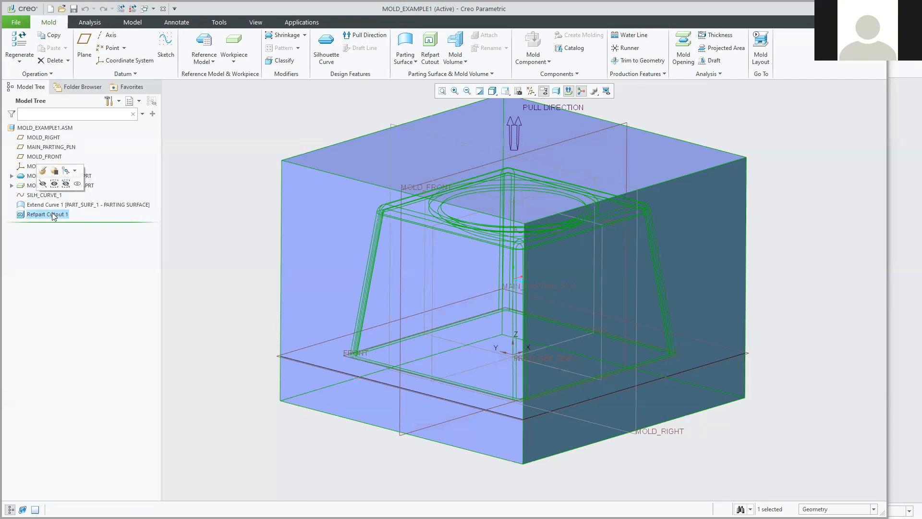
{"action": "left_click", "coordinate": [54, 183]}
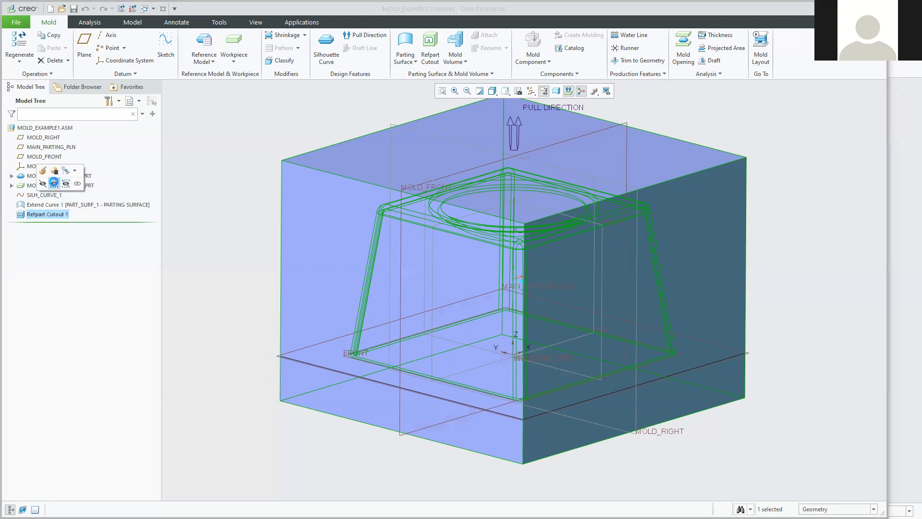
{"action": "left_click", "coordinate": [252, 164]}
{"action": "mouse_move", "coordinate": [244, 219]}
{"action": "middle_mouse_down"}
{"action": "mouse_move", "coordinate": [300, 192]}
{"action": "mouse_move", "coordinate": [371, 206]}
{"action": "mouse_move", "coordinate": [366, 197]}
{"action": "mouse_move", "coordinate": [266, 197]}
{"action": "middle_mouse_up"}
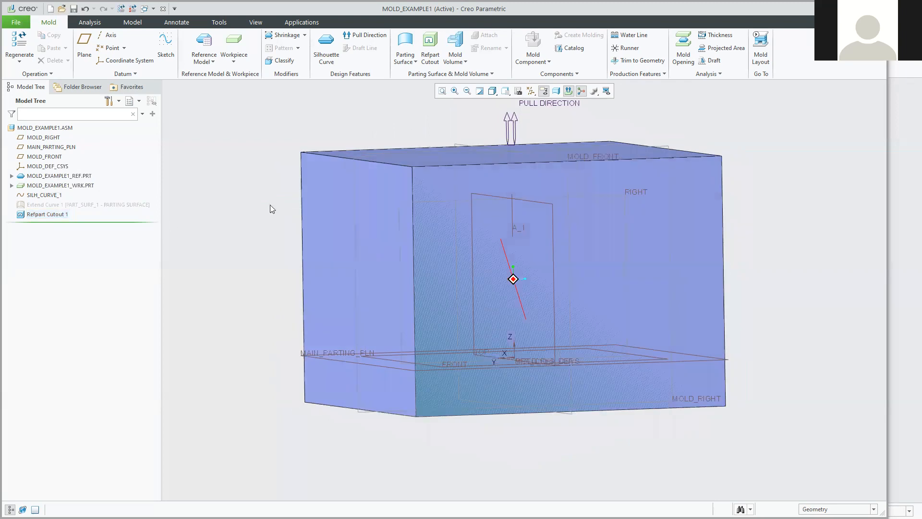
{"action": "key", "text": "ctrl+d"}
{"action": "middle_click_drag", "start_coordinate": [261, 209], "coordinate": [226, 217]}
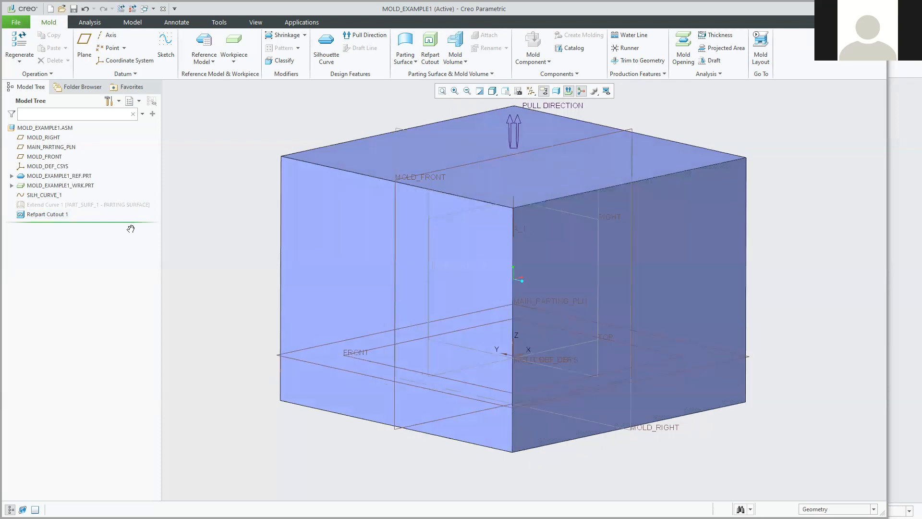
Highlight the workpiece MOLD_EXAMPLE1_WRK and the reference model MOLD_EXAMPLE1_REF in turn to compare their geometry.
{"action": "left_click", "coordinate": [80, 187]}
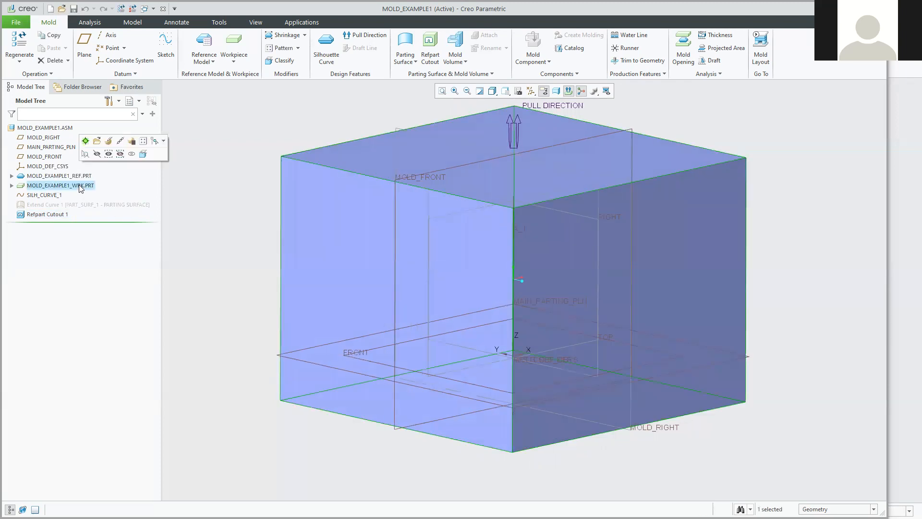
{"action": "left_click", "coordinate": [39, 176]}
{"action": "left_click", "coordinate": [42, 186]}
{"action": "left_click", "coordinate": [42, 177]}
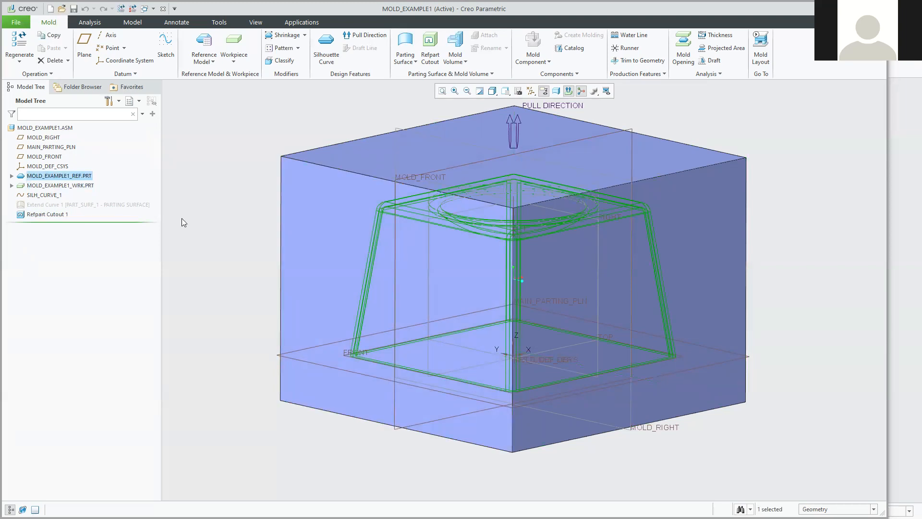
{"action": "left_click", "coordinate": [216, 215]}
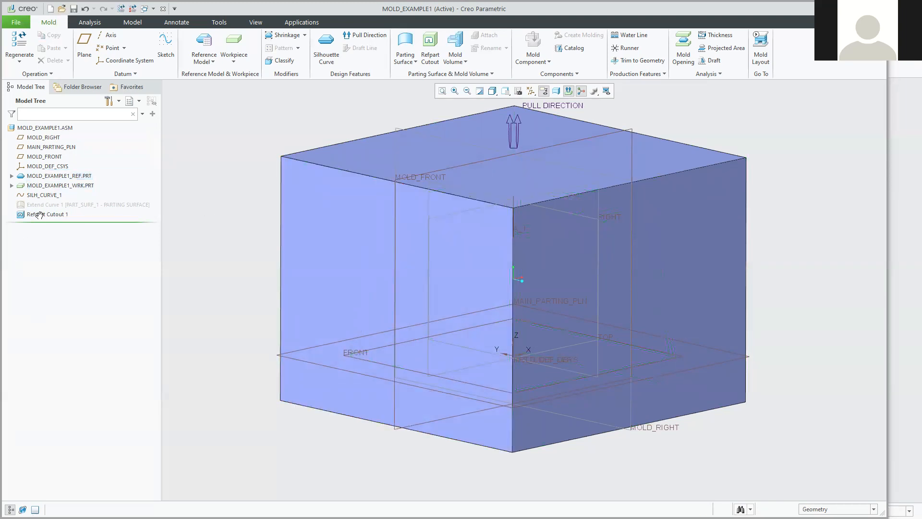
Hide the workpiece MOLD_EXAMPLE1_WRK and the reference model MOLD_EXAMPLE1_REF, keeping only the reference part cutout displayed.
{"action": "left_click", "coordinate": [50, 186]}
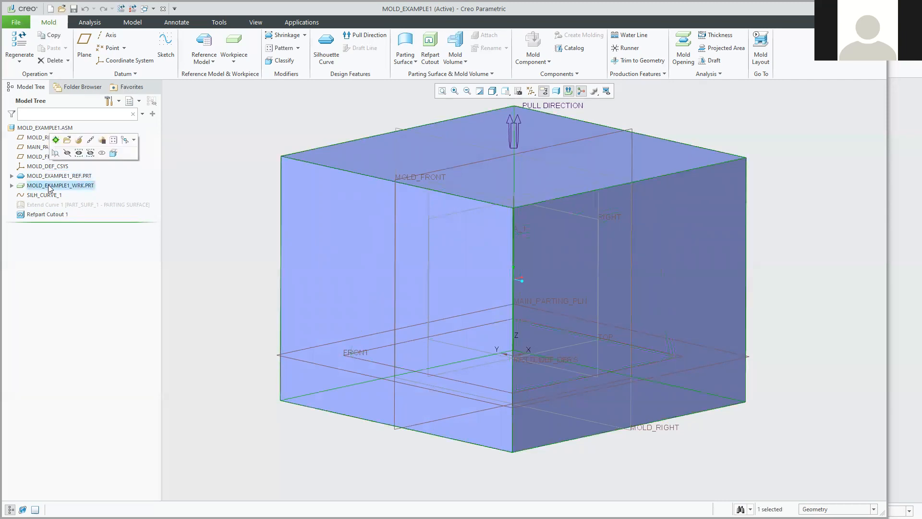
{"action": "left_click", "coordinate": [67, 154]}
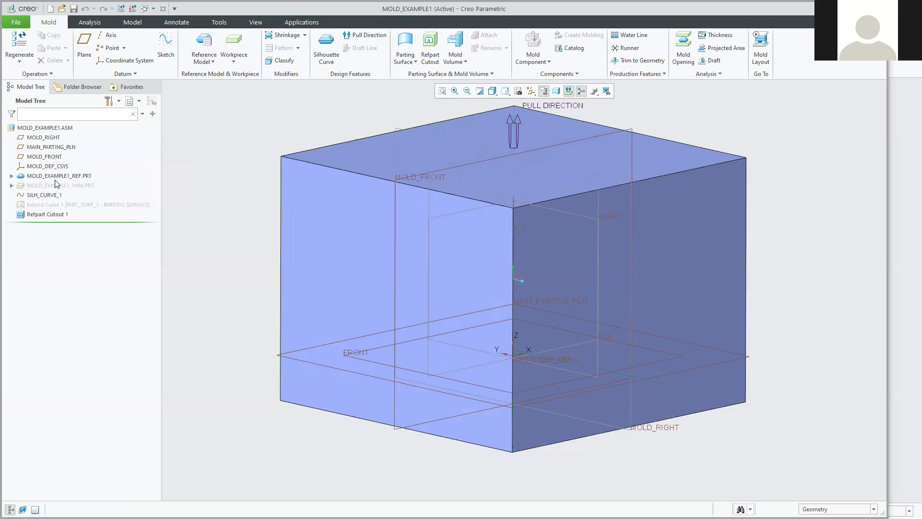
{"action": "left_click", "coordinate": [57, 176]}
{"action": "left_click", "coordinate": [73, 142]}
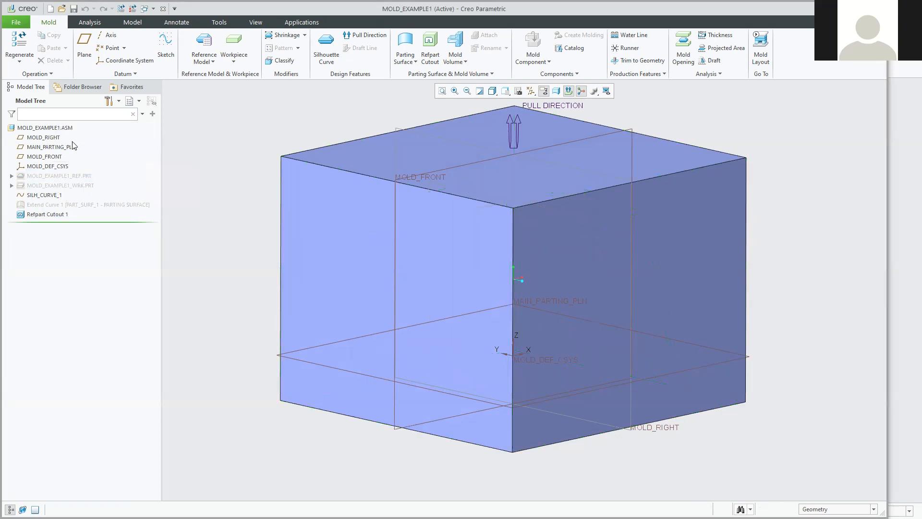
{"action": "middle_click_drag", "start_coordinate": [216, 264], "coordinate": [224, 268]}
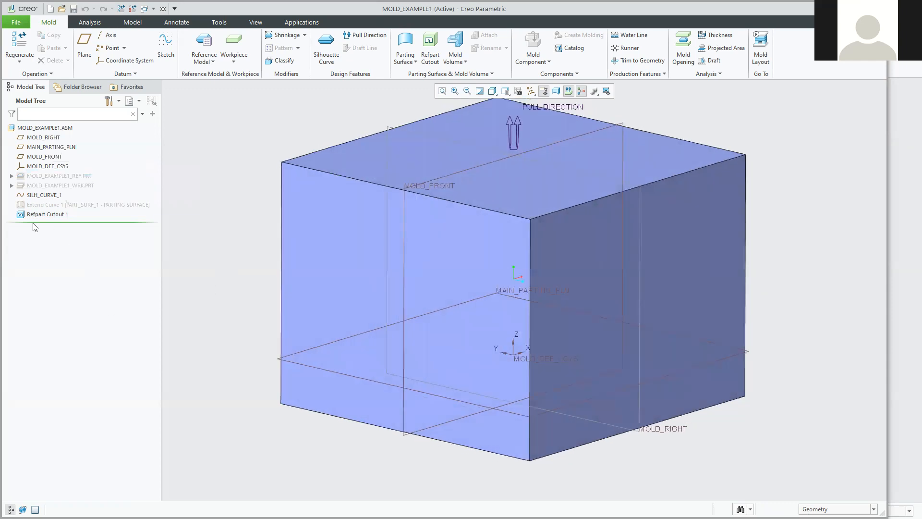
Highlight Refpart Cutout 1 and examine its internal outline from several angles.
{"action": "left_click", "coordinate": [45, 214]}
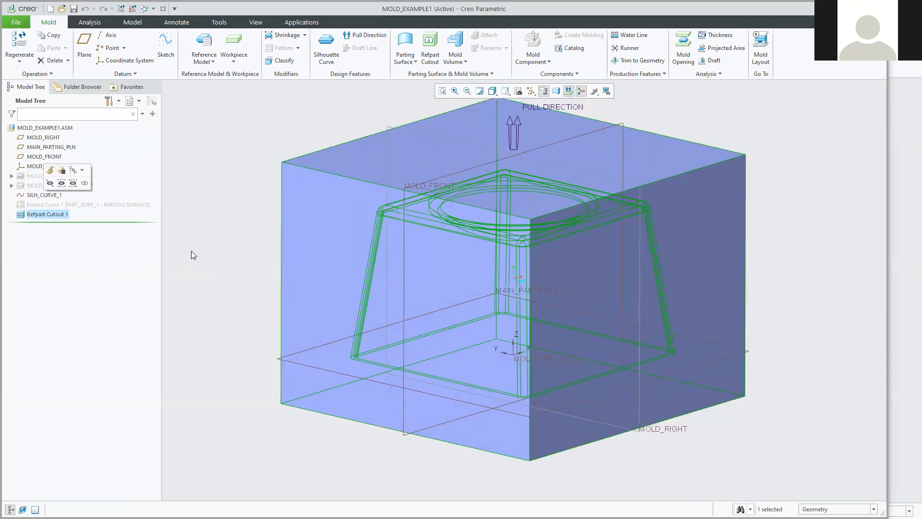
{"action": "mouse_move", "coordinate": [209, 264]}
{"action": "middle_mouse_down"}
{"action": "mouse_move", "coordinate": [224, 257]}
{"action": "mouse_move", "coordinate": [213, 256]}
{"action": "middle_mouse_up"}
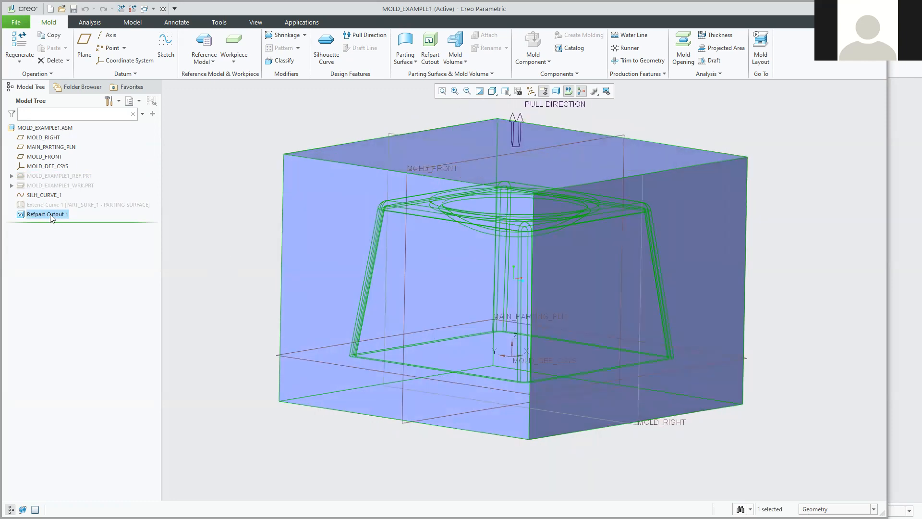
{"action": "left_click", "coordinate": [197, 227]}
{"action": "middle_click_drag", "start_coordinate": [197, 228], "coordinate": [227, 232]}
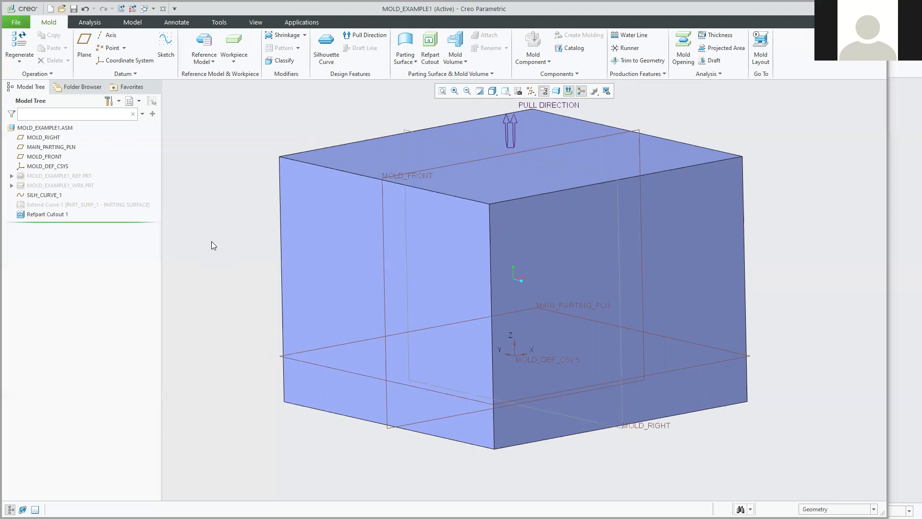
Place a planar section on the MOLD_FRONT plane to cut open the block and expose the cavity.
{"action": "left_click", "coordinate": [259, 25]}
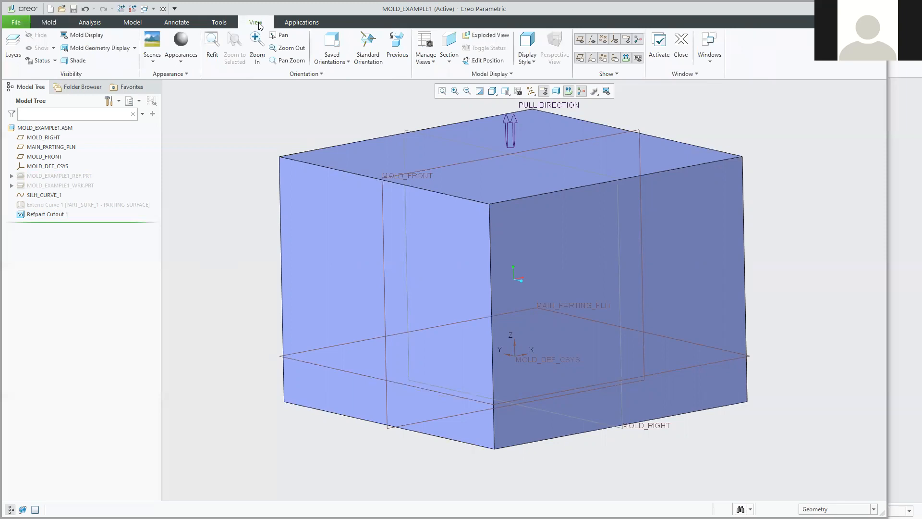
{"action": "left_click", "coordinate": [450, 65]}
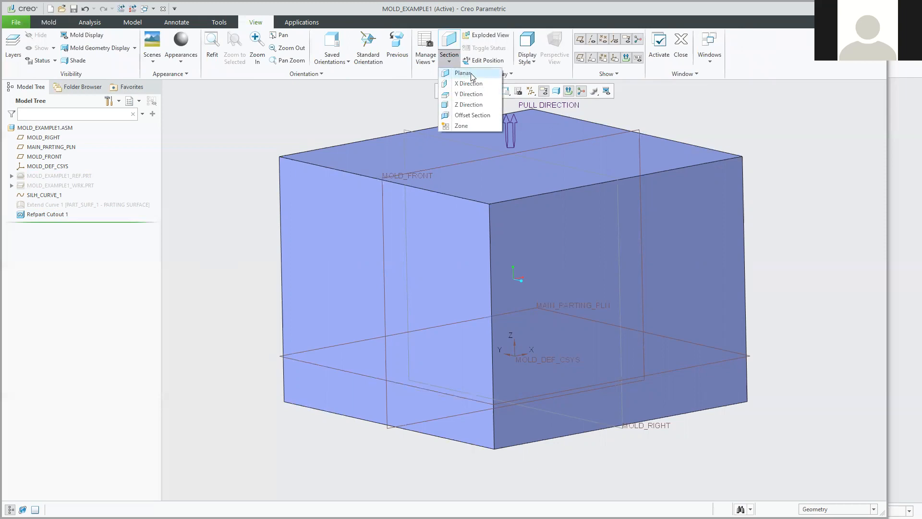
{"action": "left_click", "coordinate": [463, 73]}
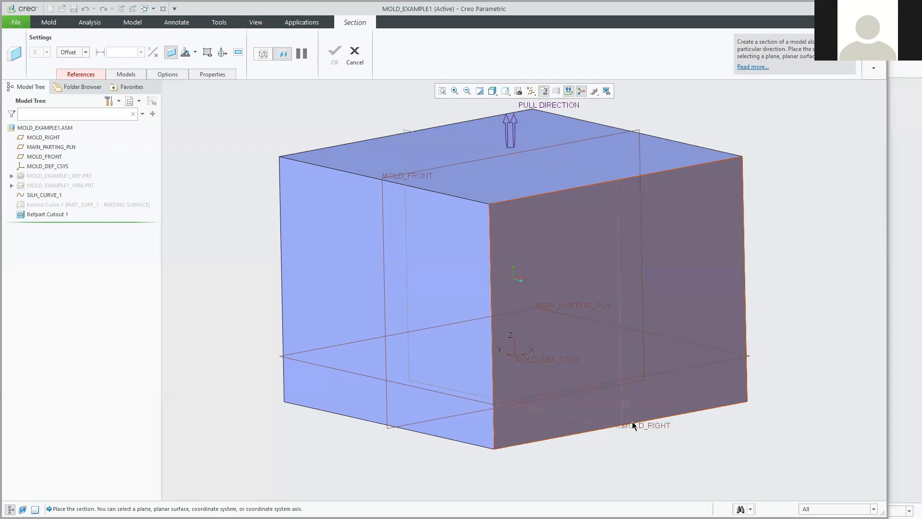
{"action": "left_click", "coordinate": [637, 132]}
{"action": "middle_click_drag", "start_coordinate": [731, 287], "coordinate": [619, 259]}
{"action": "mouse_move", "coordinate": [674, 279]}
{"action": "middle_mouse_down"}
{"action": "mouse_move", "coordinate": [664, 263]}
{"action": "mouse_move", "coordinate": [632, 272]}
{"action": "mouse_move", "coordinate": [635, 260]}
{"action": "mouse_move", "coordinate": [686, 276]}
{"action": "mouse_move", "coordinate": [670, 268]}
{"action": "middle_mouse_up"}
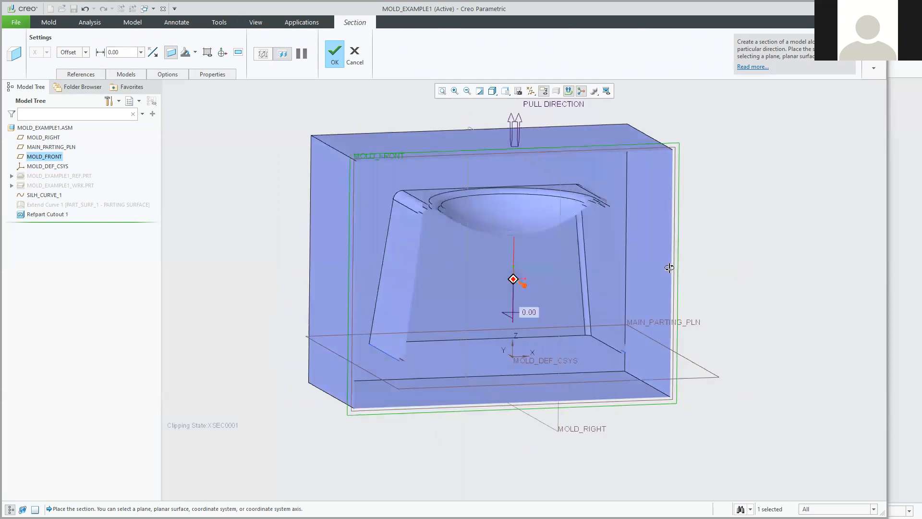
{"action": "middle_click_drag", "start_coordinate": [591, 262], "coordinate": [624, 231]}
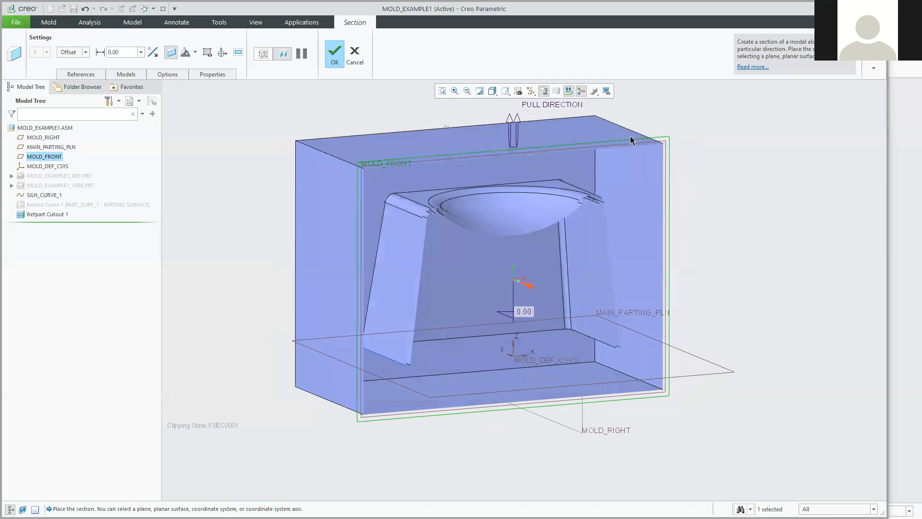
{"action": "middle_click_drag", "start_coordinate": [765, 206], "coordinate": [711, 200]}
Try the Shading display style on the sectioned block and return to Shading With Edges.
{"action": "left_click", "coordinate": [492, 91]}
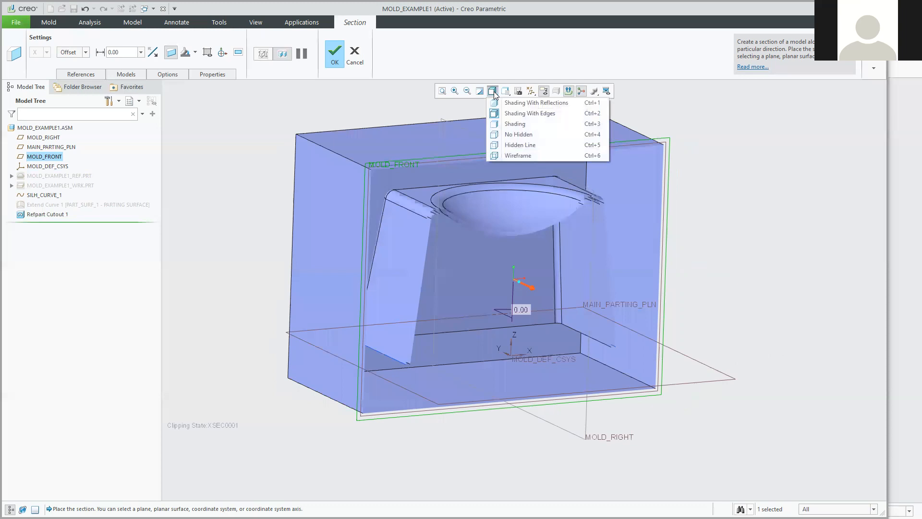
{"action": "left_click", "coordinate": [526, 124]}
{"action": "mouse_move", "coordinate": [525, 124]}
{"action": "middle_mouse_down"}
{"action": "mouse_move", "coordinate": [572, 261]}
{"action": "mouse_move", "coordinate": [554, 253]}
{"action": "mouse_move", "coordinate": [536, 268]}
{"action": "mouse_move", "coordinate": [530, 255]}
{"action": "mouse_move", "coordinate": [576, 258]}
{"action": "mouse_move", "coordinate": [600, 276]}
{"action": "mouse_move", "coordinate": [594, 251]}
{"action": "middle_mouse_up"}
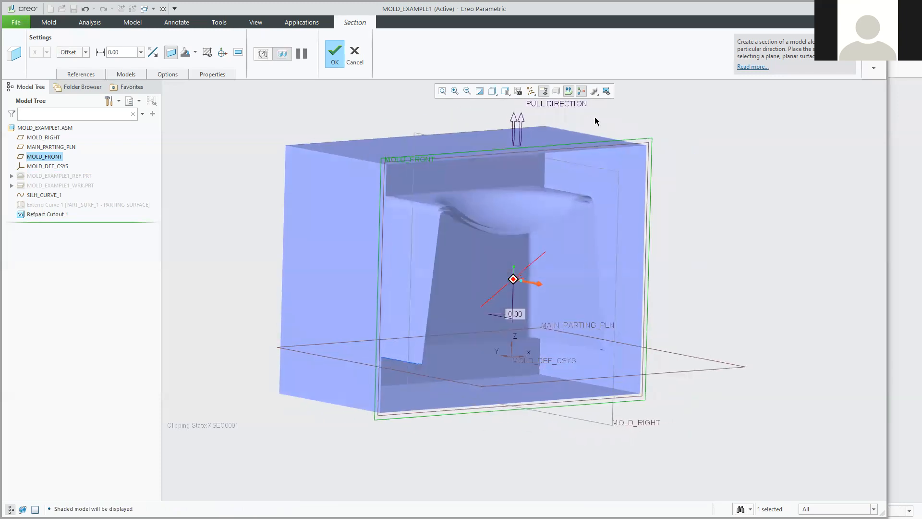
{"action": "left_click", "coordinate": [492, 91]}
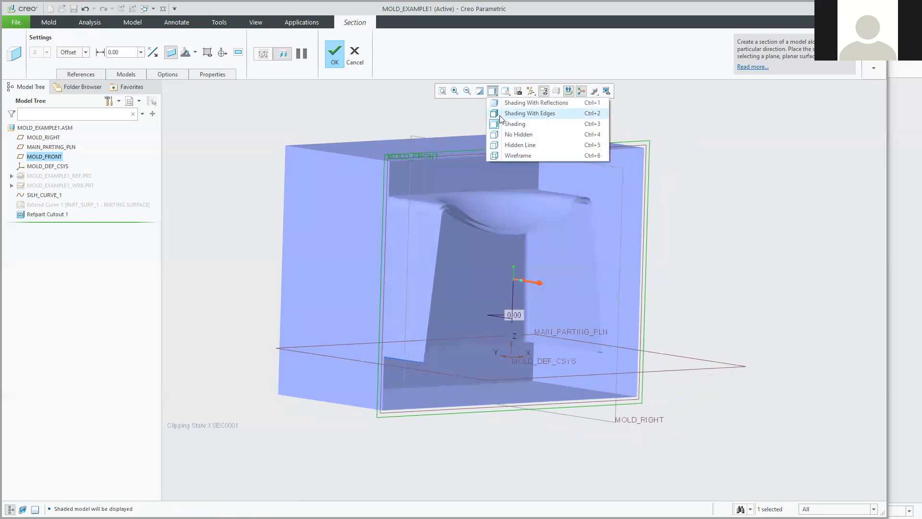
{"action": "left_click", "coordinate": [516, 114]}
Inspect the sectioned cavity from both sides and accept the MOLD_FRONT section.
{"action": "mouse_move", "coordinate": [603, 235]}
{"action": "middle_mouse_down"}
{"action": "mouse_move", "coordinate": [584, 223]}
{"action": "mouse_move", "coordinate": [553, 237]}
{"action": "mouse_move", "coordinate": [585, 234]}
{"action": "middle_mouse_up"}
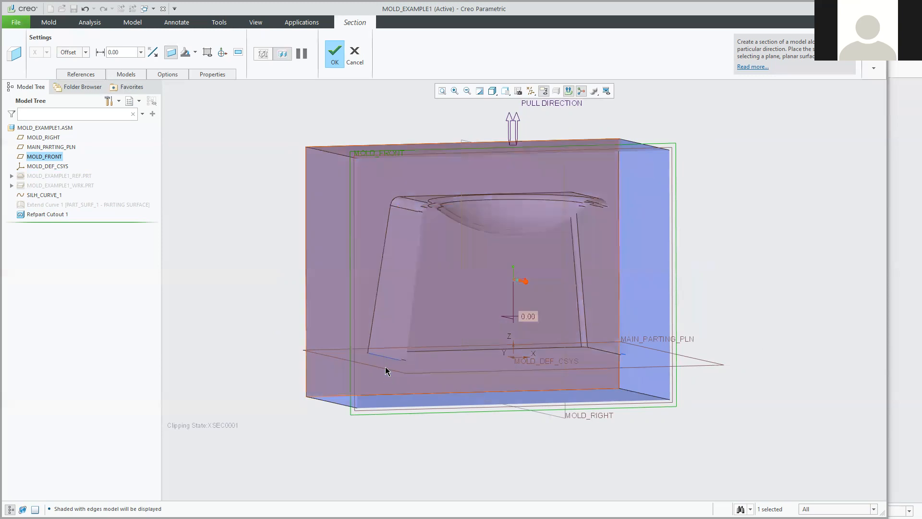
{"action": "middle_click_drag", "start_coordinate": [651, 264], "coordinate": [615, 262]}
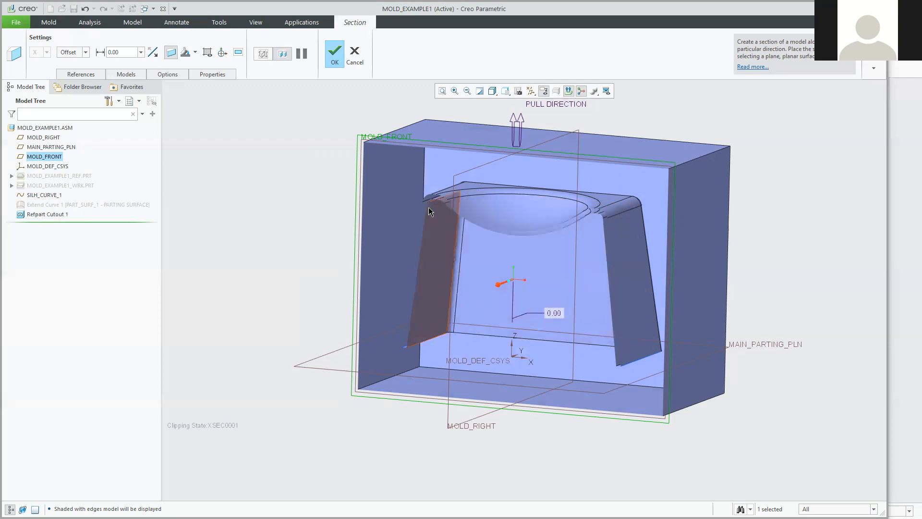
{"action": "left_click", "coordinate": [332, 53]}
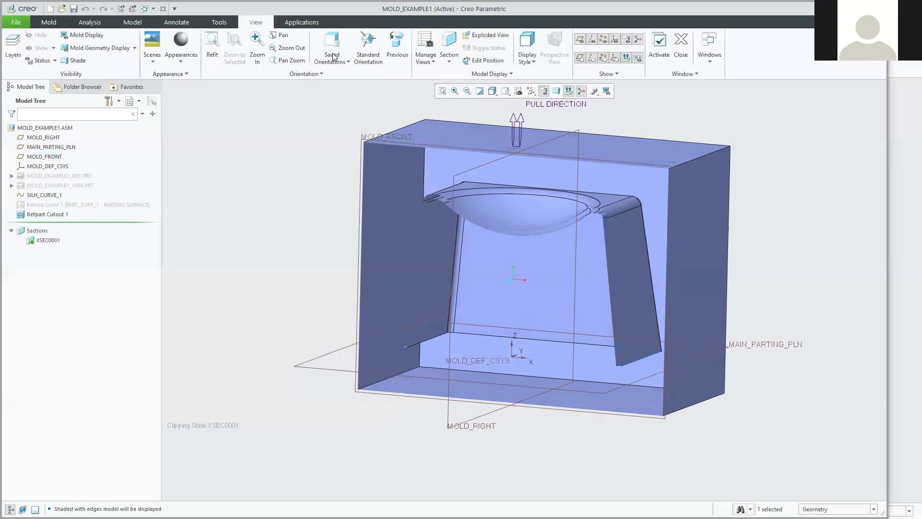
{"action": "middle_click_drag", "start_coordinate": [294, 171], "coordinate": [348, 176]}
{"action": "middle_click_drag", "start_coordinate": [346, 175], "coordinate": [345, 176]}
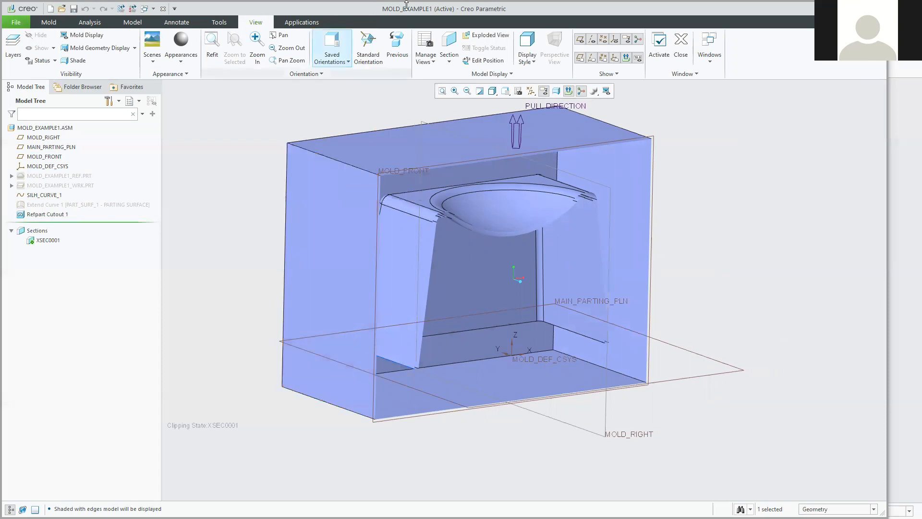
Turn off the section display by activating No Cross Section in the View Manager.
{"action": "left_click", "coordinate": [431, 65]}
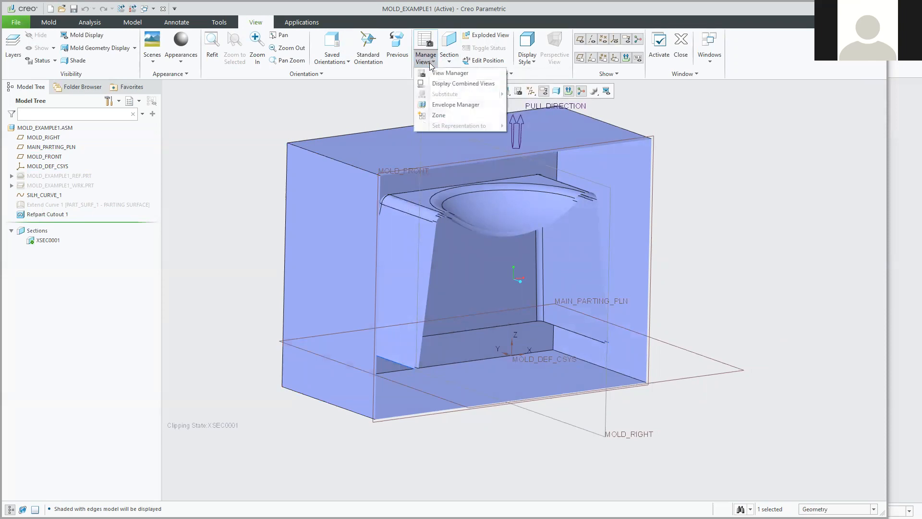
{"action": "left_click", "coordinate": [441, 74]}
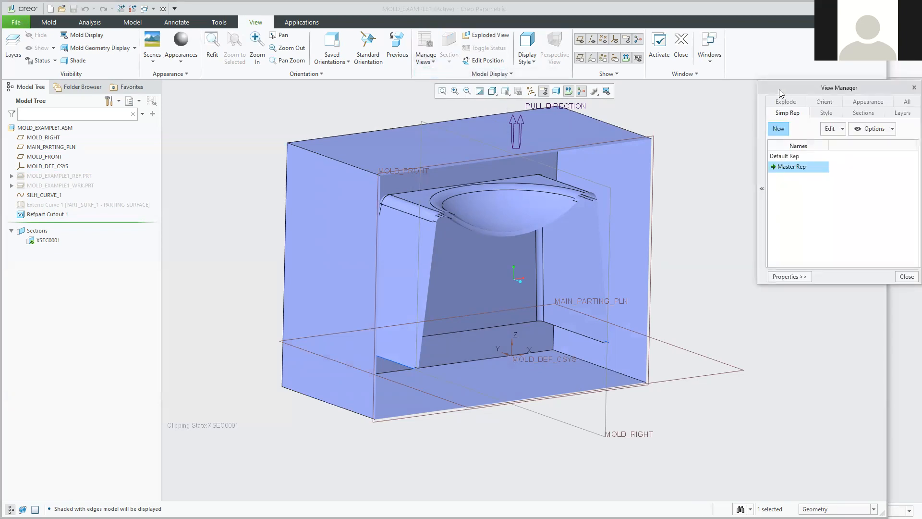
{"action": "left_click_drag", "start_coordinate": [780, 93], "coordinate": [720, 115]}
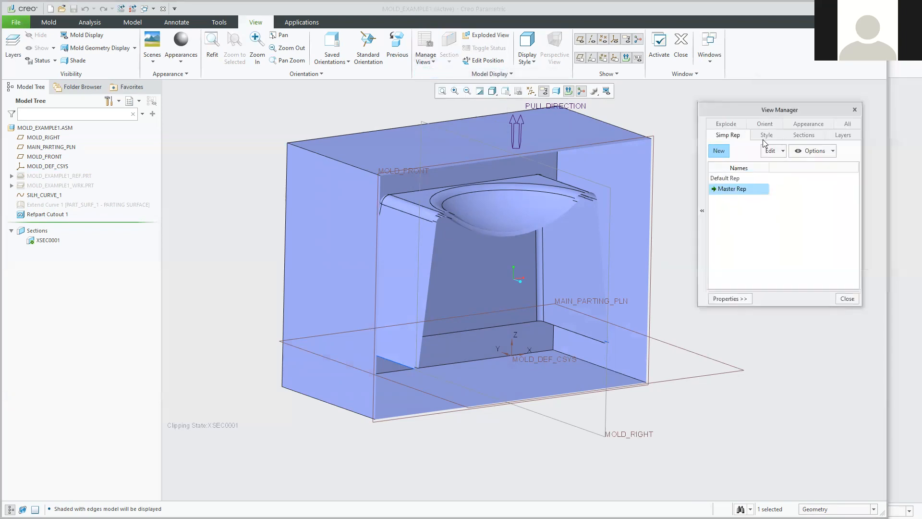
{"action": "left_click", "coordinate": [802, 136]}
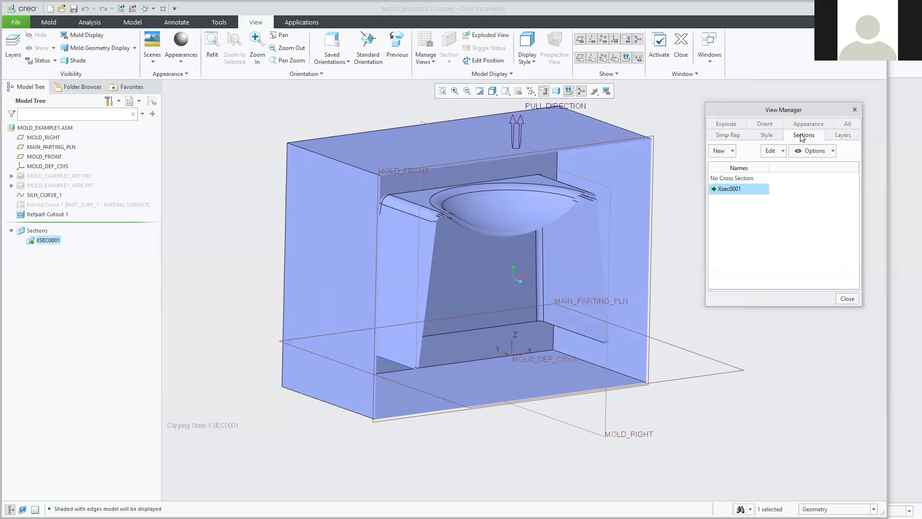
{"action": "double_click", "coordinate": [720, 178]}
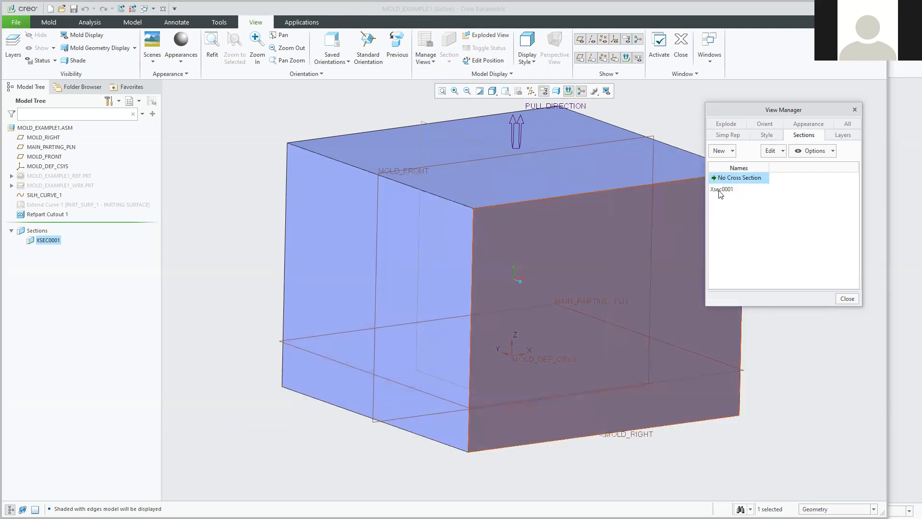
Reactivate Xsec0001, restore No Cross Section, and close the View Manager.
{"action": "double_click", "coordinate": [723, 190]}
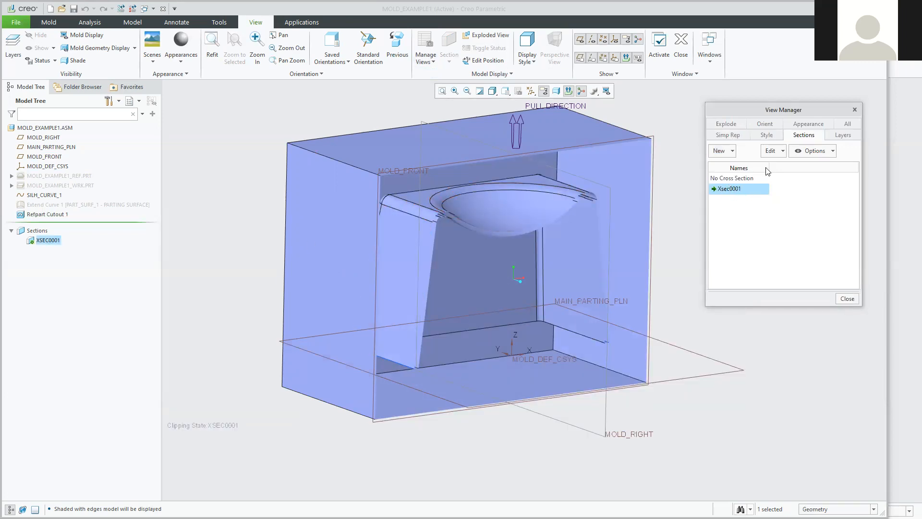
{"action": "left_click", "coordinate": [742, 179]}
{"action": "double_click", "coordinate": [742, 180]}
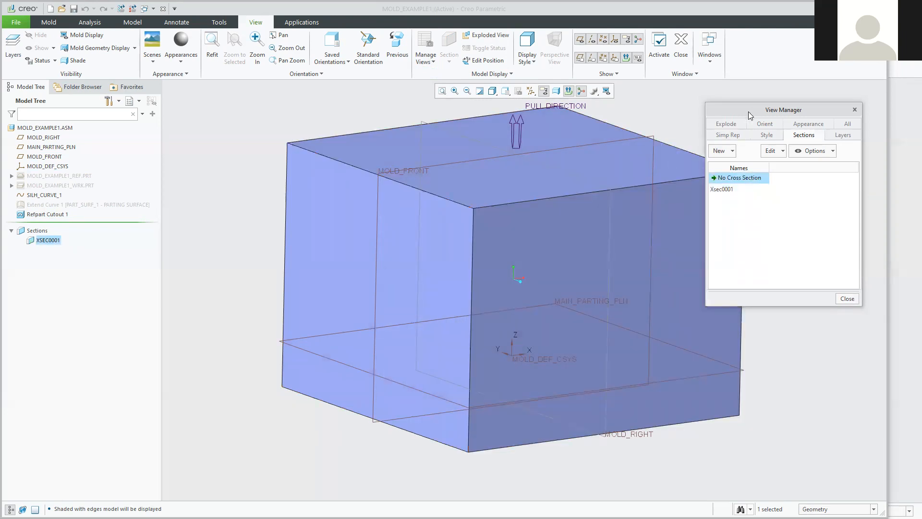
{"action": "left_click_drag", "start_coordinate": [749, 112], "coordinate": [744, 79]}
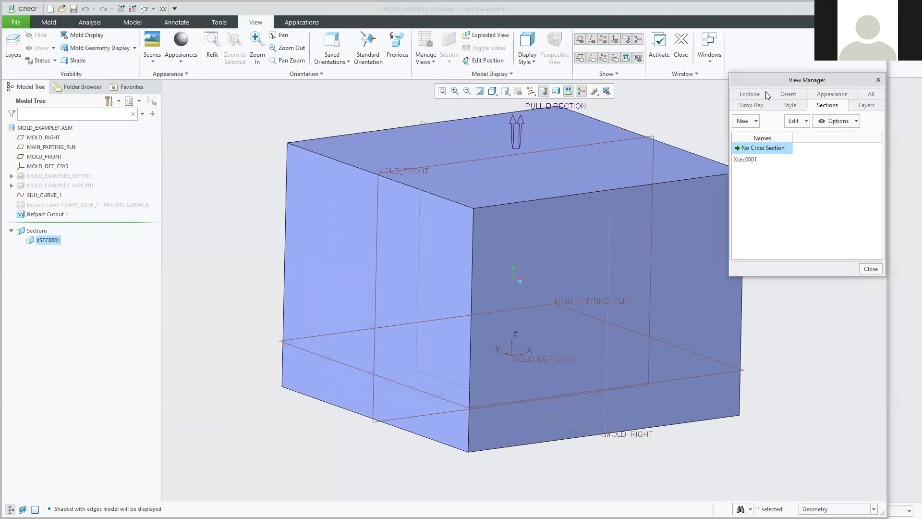
{"action": "left_click_drag", "start_coordinate": [773, 86], "coordinate": [729, 98]}
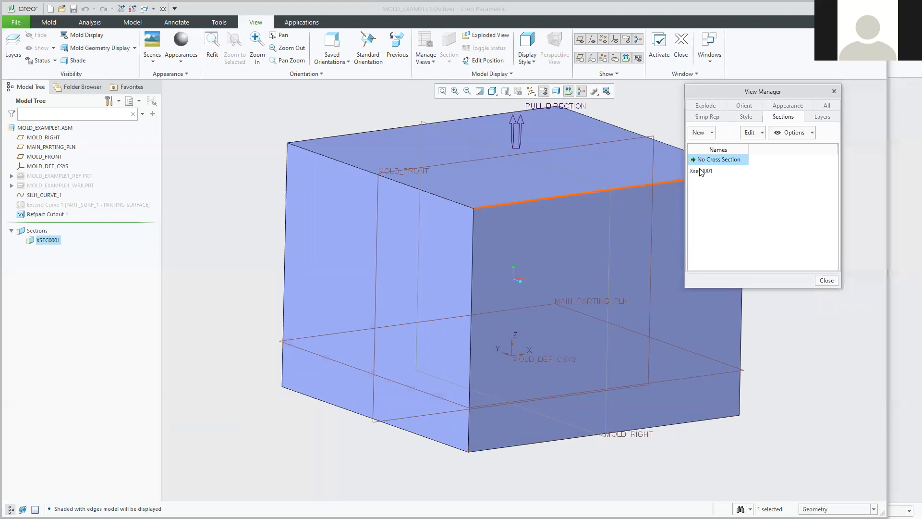
{"action": "left_click", "coordinate": [835, 92]}
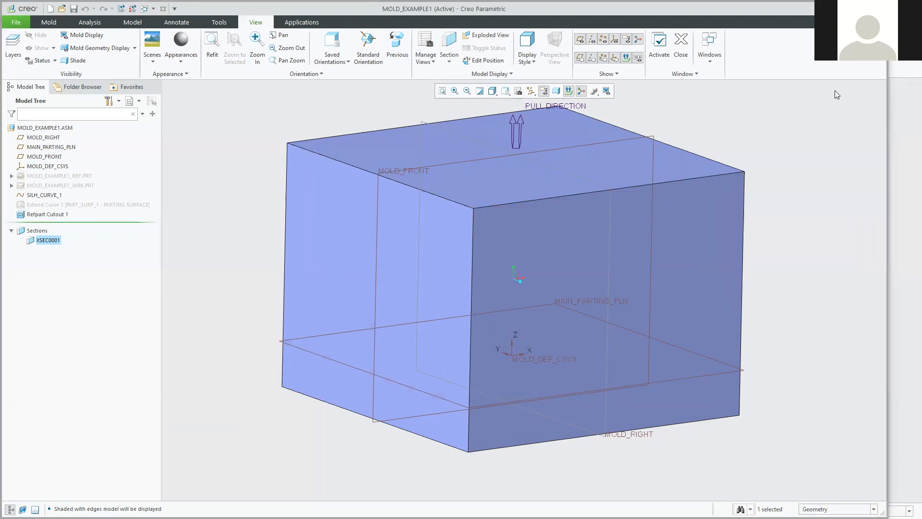
Read the handout's instructions on cross sectioning the part and splitting the refpart cutout in two using the parting surface.
{"action": "left_click", "coordinate": [49, 22]}
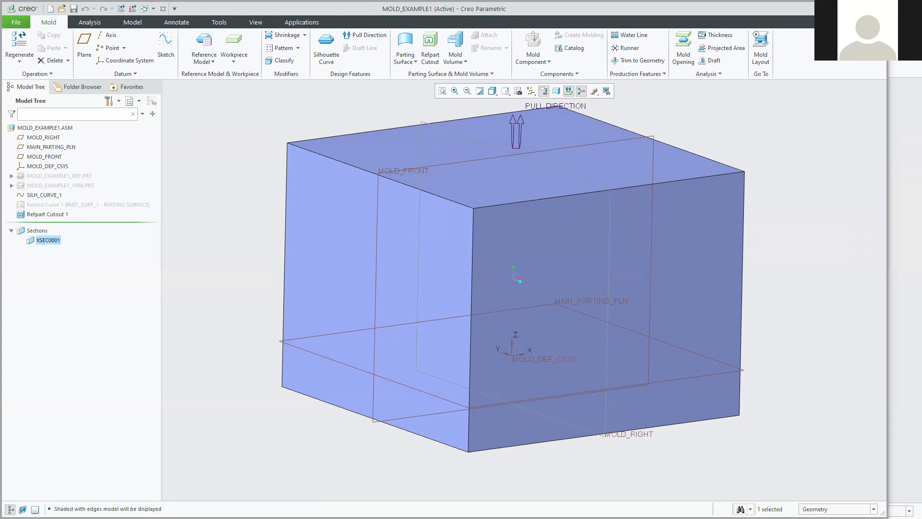
{"action": "key", "text": "alt+Tab"}
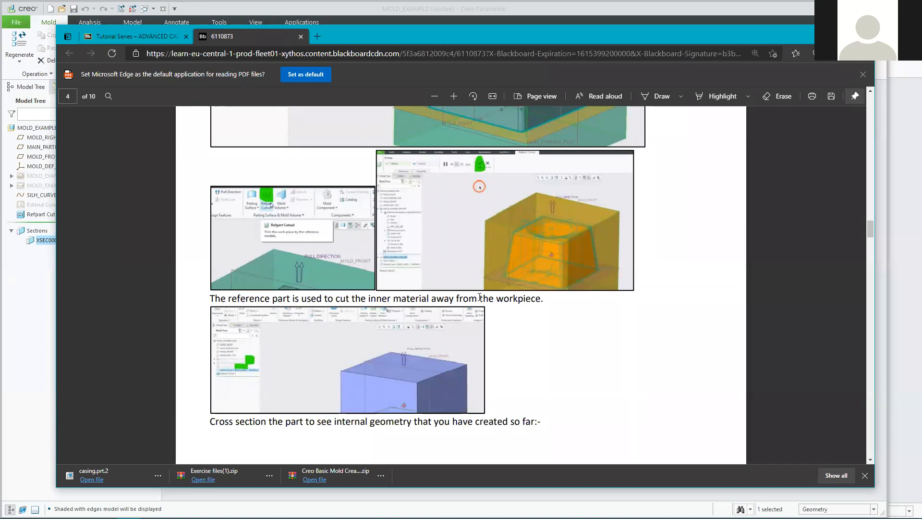
{"action": "scroll", "coordinate": [490, 197], "scroll_direction": "down", "scroll_amount": 3}
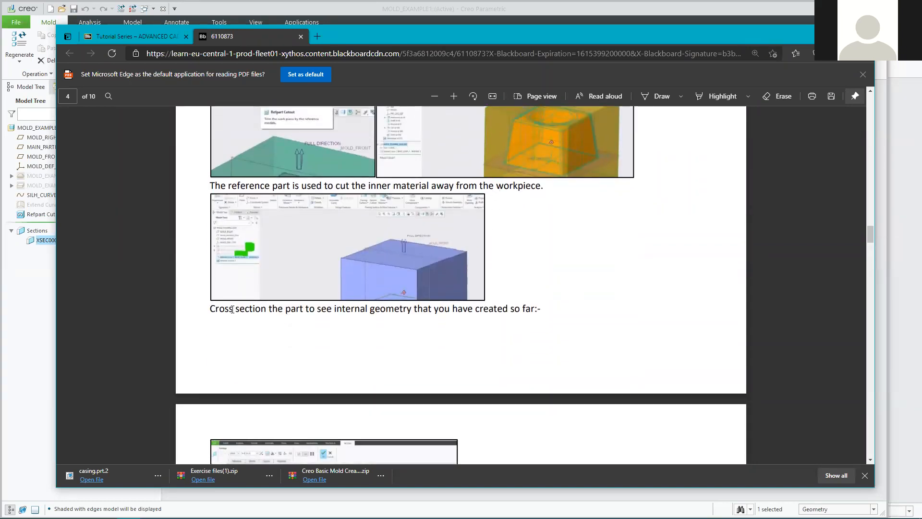
{"action": "left_click_drag", "start_coordinate": [210, 310], "coordinate": [544, 310]}
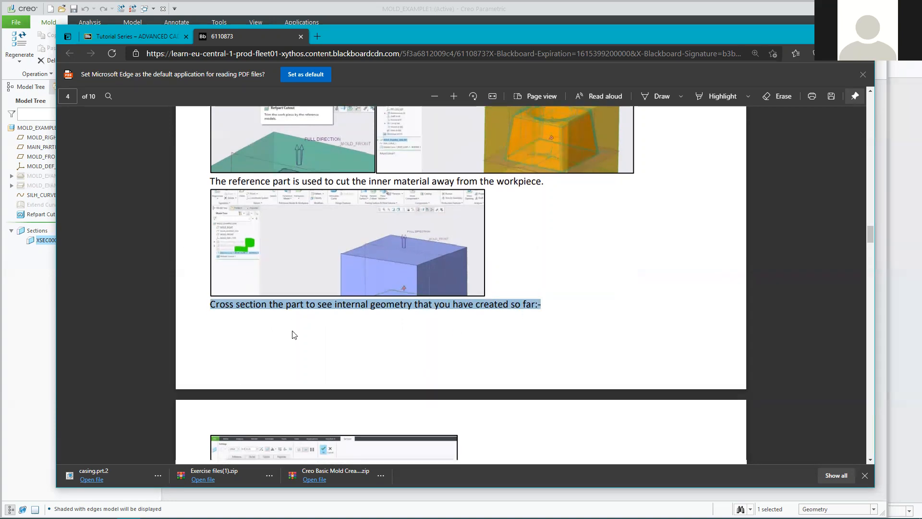
{"action": "scroll", "coordinate": [291, 334], "scroll_direction": "down", "scroll_amount": 3}
{"action": "scroll", "coordinate": [290, 336], "scroll_direction": "down", "scroll_amount": 1}
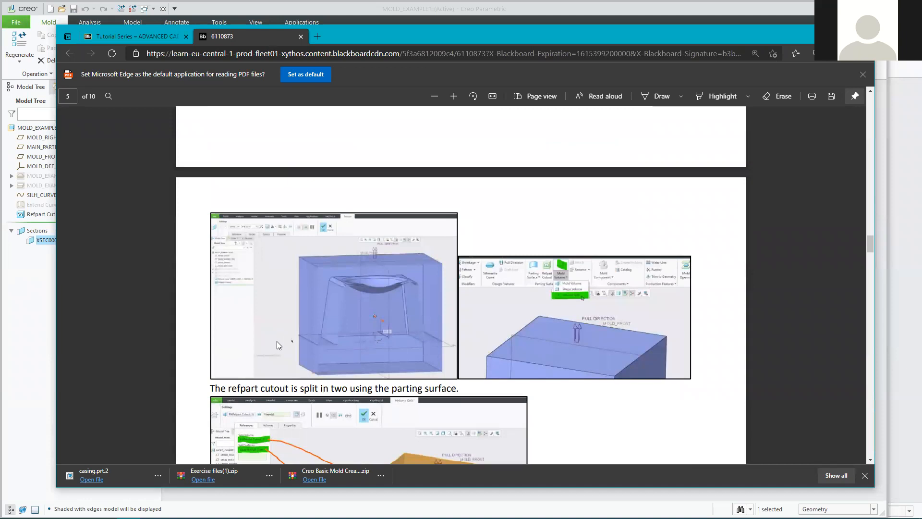
{"action": "scroll", "coordinate": [338, 247], "scroll_direction": "down", "scroll_amount": 2}
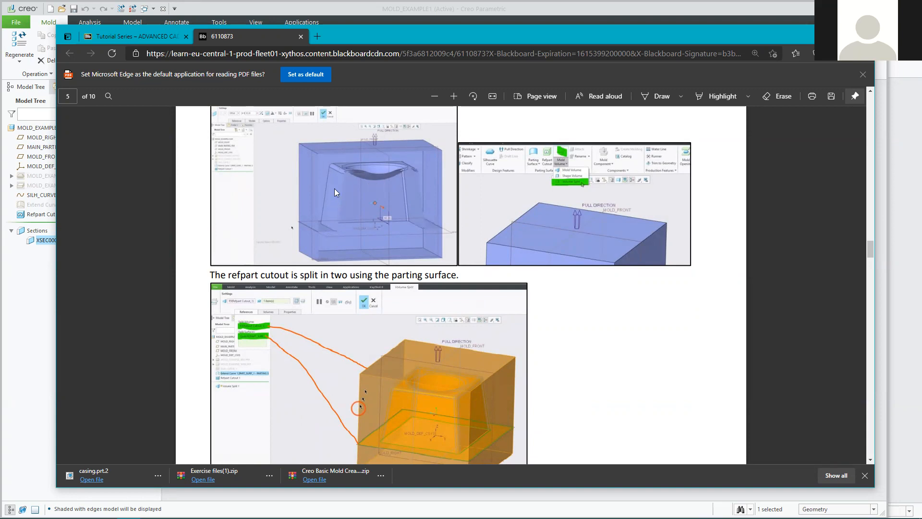
{"action": "scroll", "coordinate": [406, 321], "scroll_direction": "down", "scroll_amount": 3}
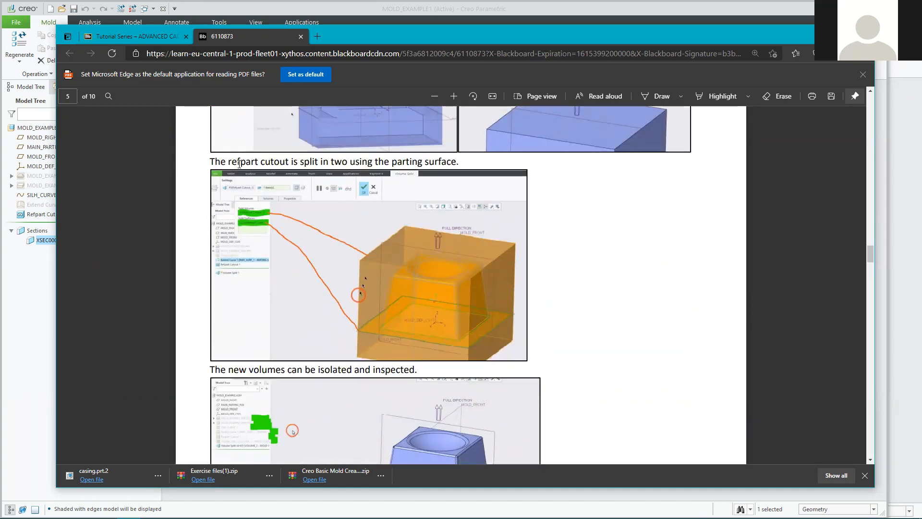
{"action": "left_click_drag", "start_coordinate": [238, 163], "coordinate": [457, 159]}
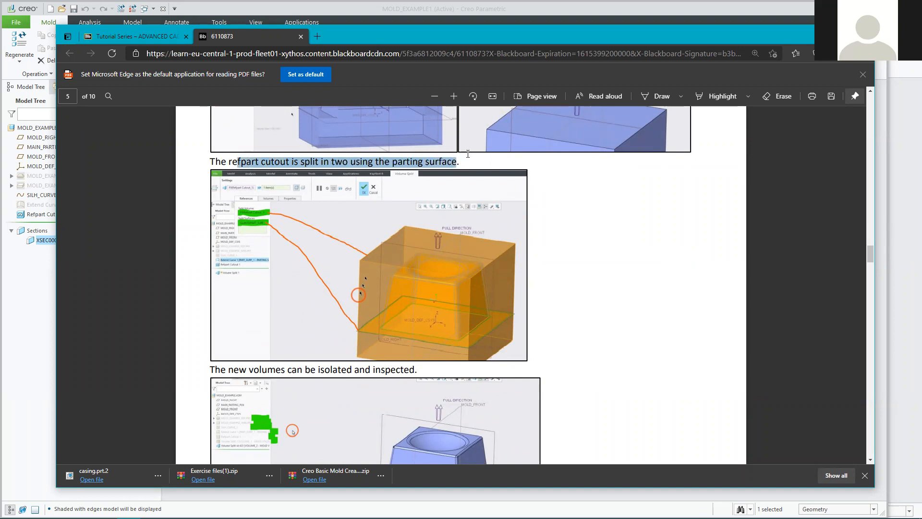
{"action": "left_click_drag", "start_coordinate": [526, 40], "coordinate": [921, 41]}
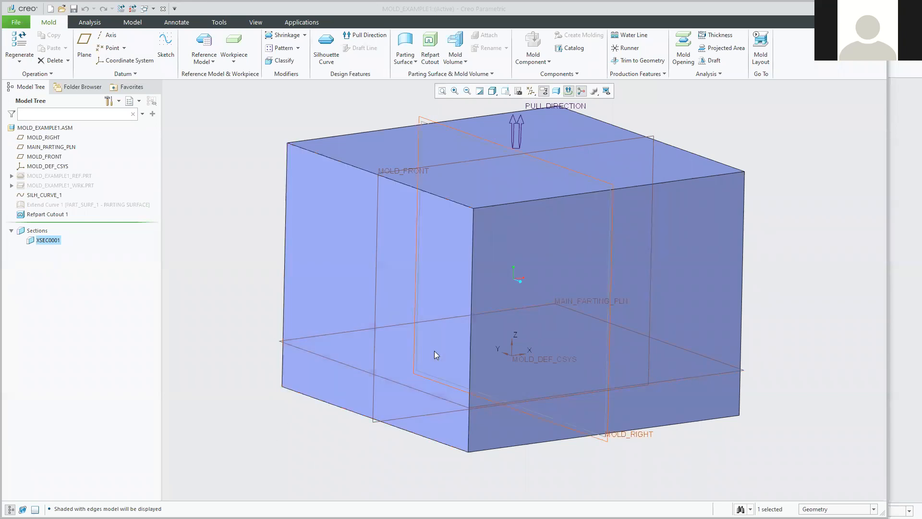
Hide all datum axes, points, coordinate systems and planes on the mold block.
{"action": "left_click", "coordinate": [531, 91]}
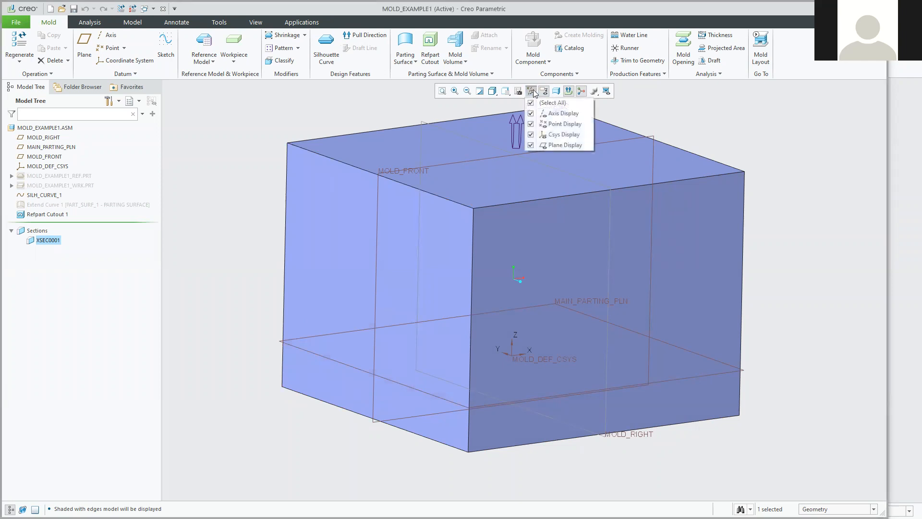
{"action": "left_click", "coordinate": [531, 103]}
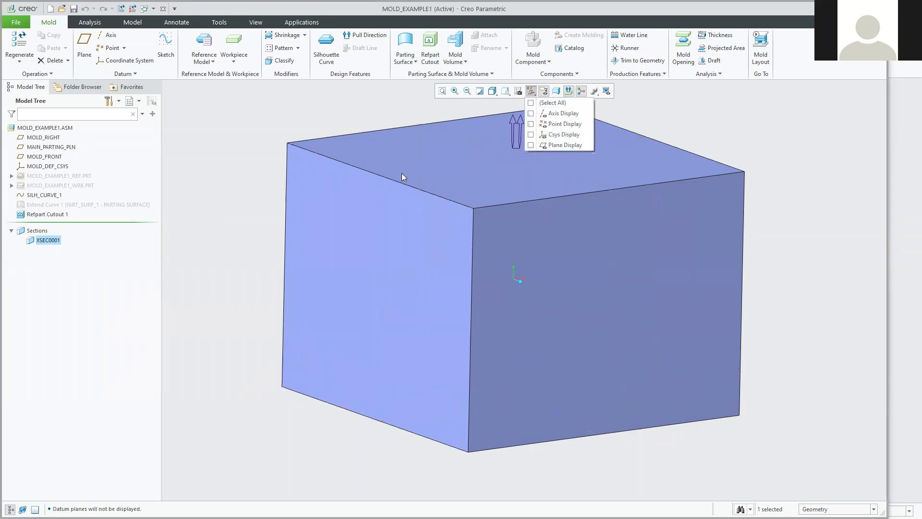
{"action": "left_click", "coordinate": [226, 270]}
{"action": "mouse_move", "coordinate": [325, 301]}
{"action": "middle_mouse_down"}
{"action": "mouse_move", "coordinate": [298, 287]}
{"action": "mouse_move", "coordinate": [281, 293]}
{"action": "mouse_move", "coordinate": [319, 287]}
{"action": "mouse_move", "coordinate": [364, 299]}
{"action": "mouse_move", "coordinate": [341, 303]}
{"action": "middle_mouse_up"}
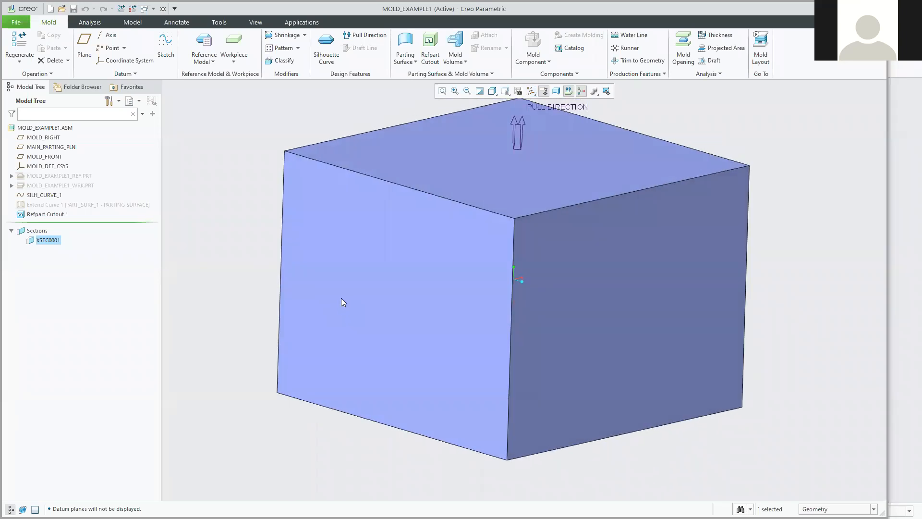
Highlight the Extend Curve 1 parting surface in the block and check the handout's illustration of the volume split.
{"action": "left_click", "coordinate": [41, 205]}
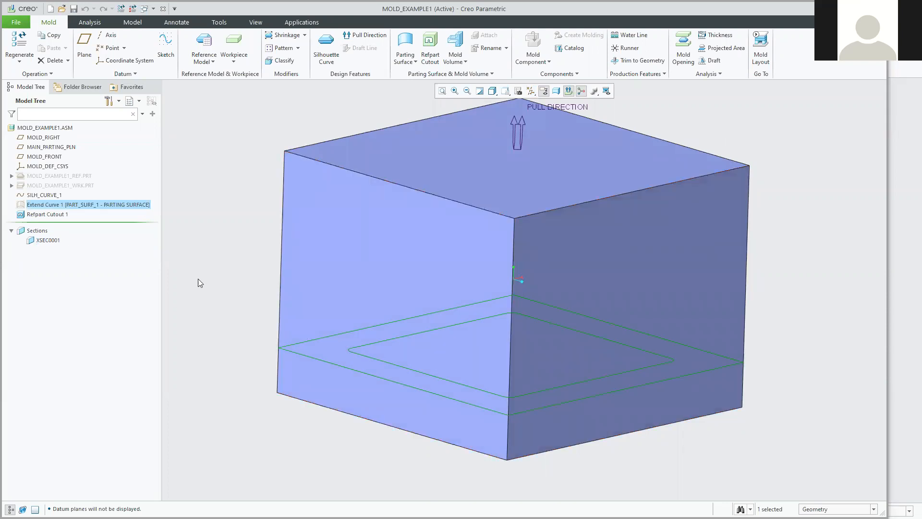
{"action": "left_click", "coordinate": [199, 276]}
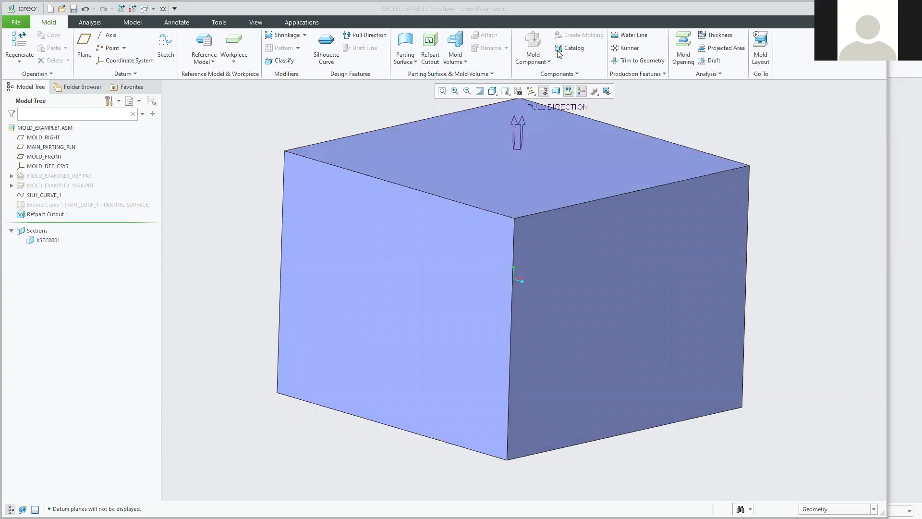
{"action": "key", "text": "alt+Tab"}
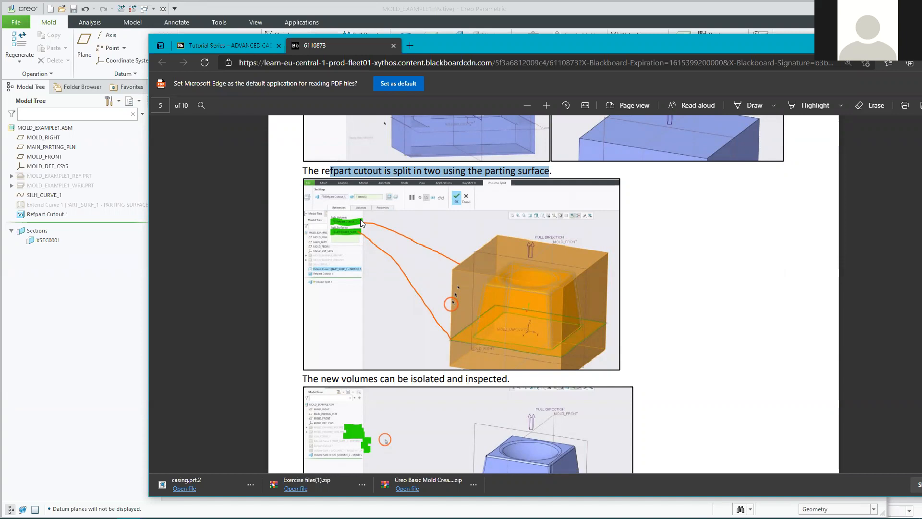
{"action": "left_click_drag", "start_coordinate": [513, 38], "coordinate": [921, 62]}
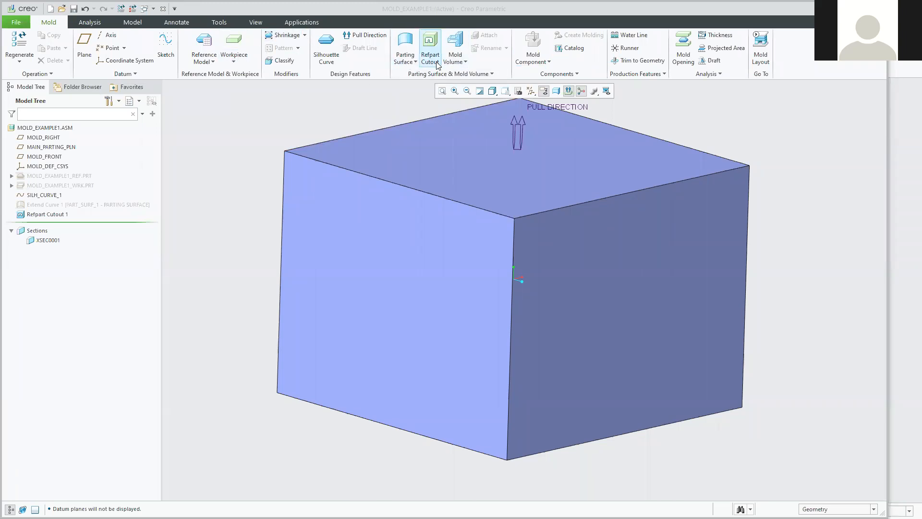
{"action": "left_click", "coordinate": [411, 63]}
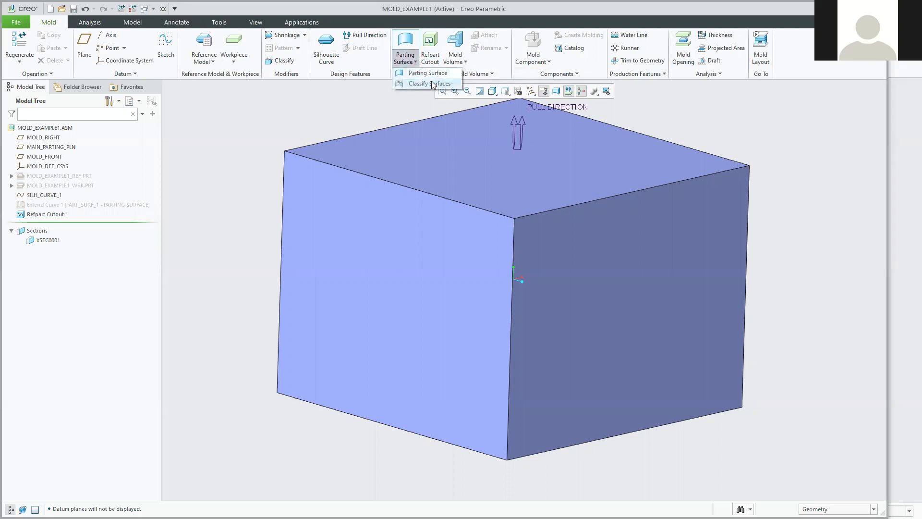
{"action": "left_click", "coordinate": [486, 66]}
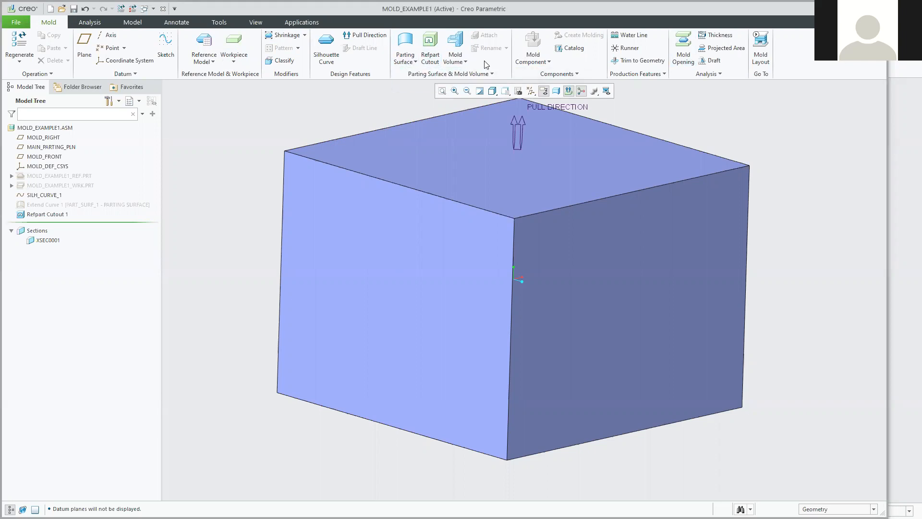
{"action": "left_click", "coordinate": [461, 61]}
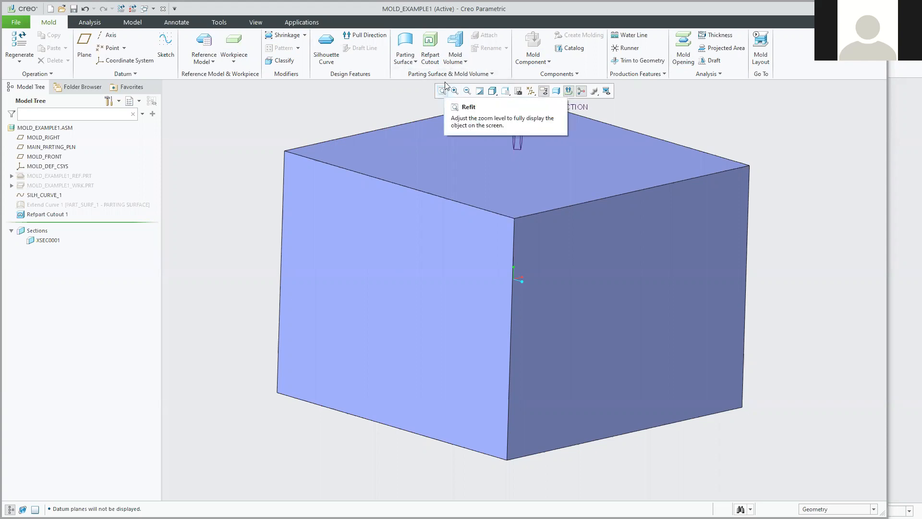
{"action": "left_click", "coordinate": [457, 61]}
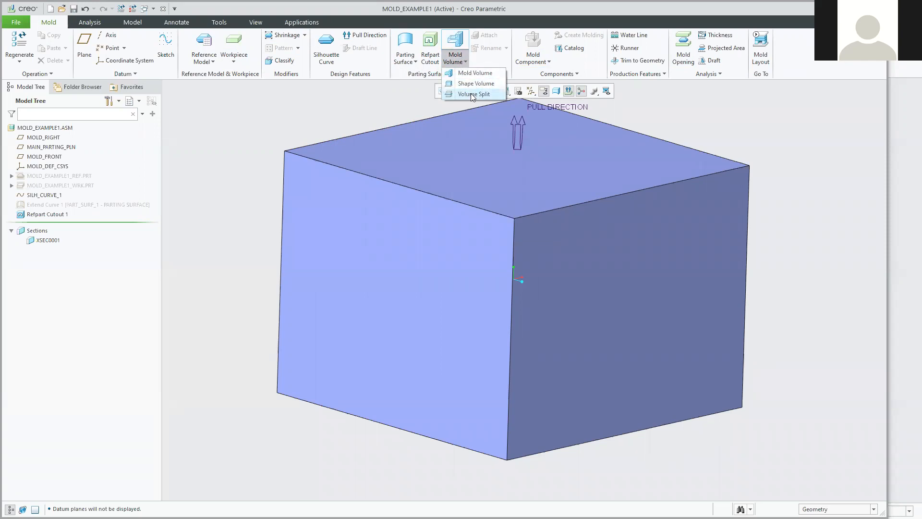
{"action": "left_click", "coordinate": [489, 66]}
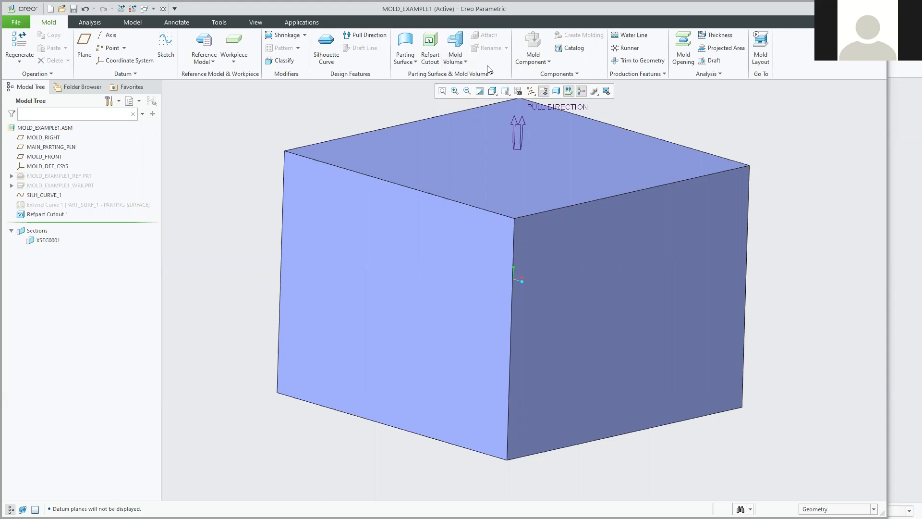
Try a Volume Split of the Refpart Cutout 1 volume using the hidden Extend Curve 1 parting surface.
{"action": "left_click", "coordinate": [461, 62]}
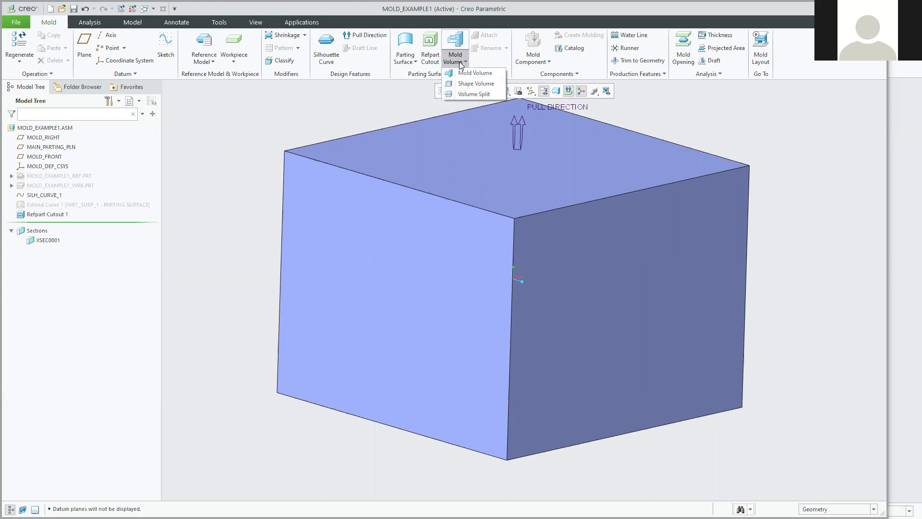
{"action": "left_click", "coordinate": [471, 94]}
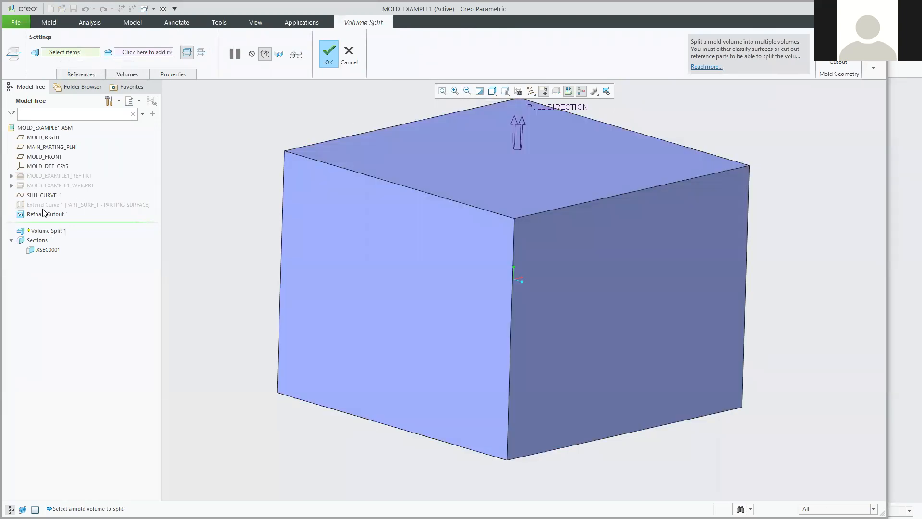
{"action": "left_click", "coordinate": [400, 151]}
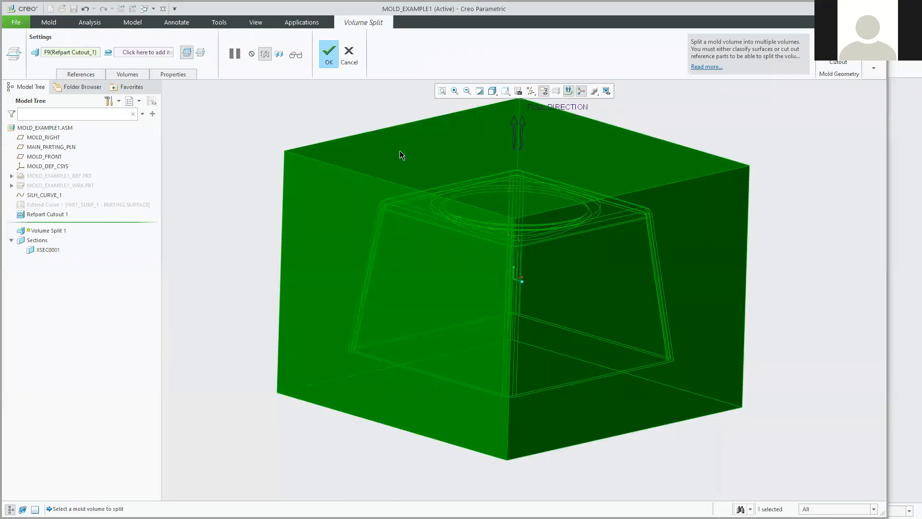
{"action": "left_click", "coordinate": [137, 55]}
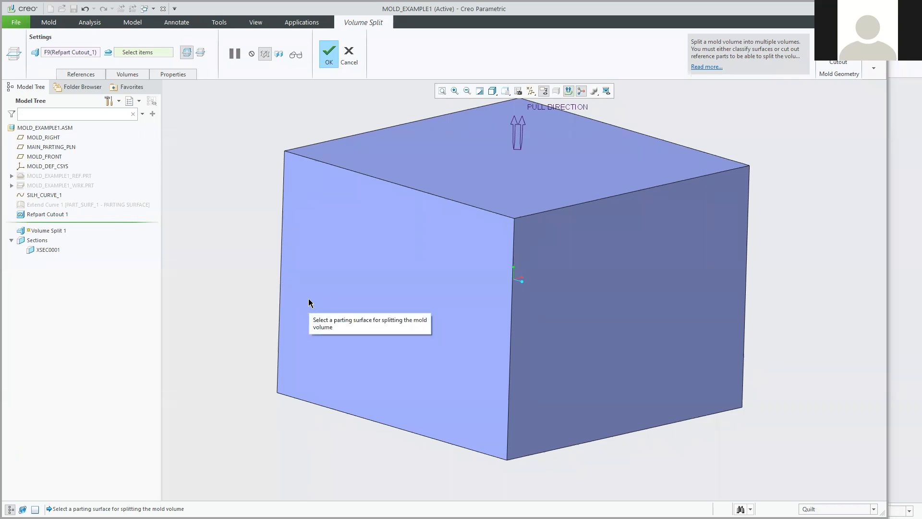
{"action": "left_click", "coordinate": [84, 205]}
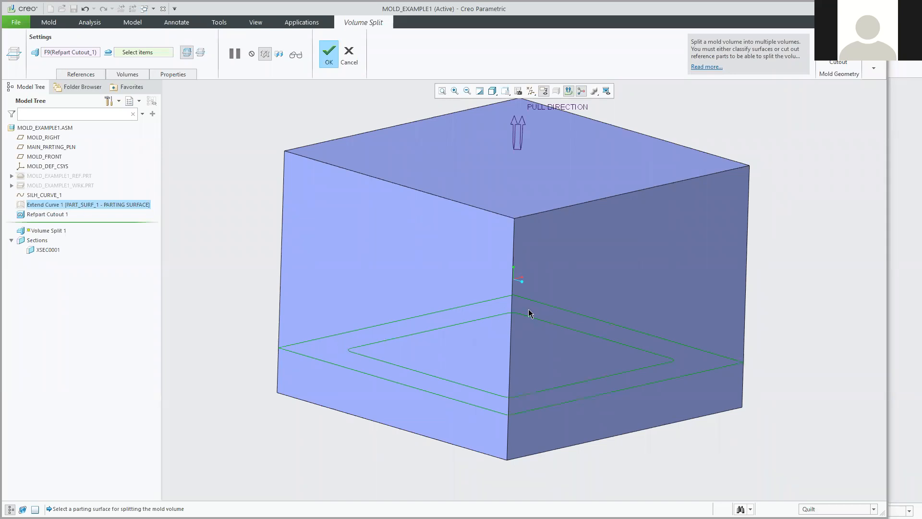
{"action": "left_click", "coordinate": [327, 52]}
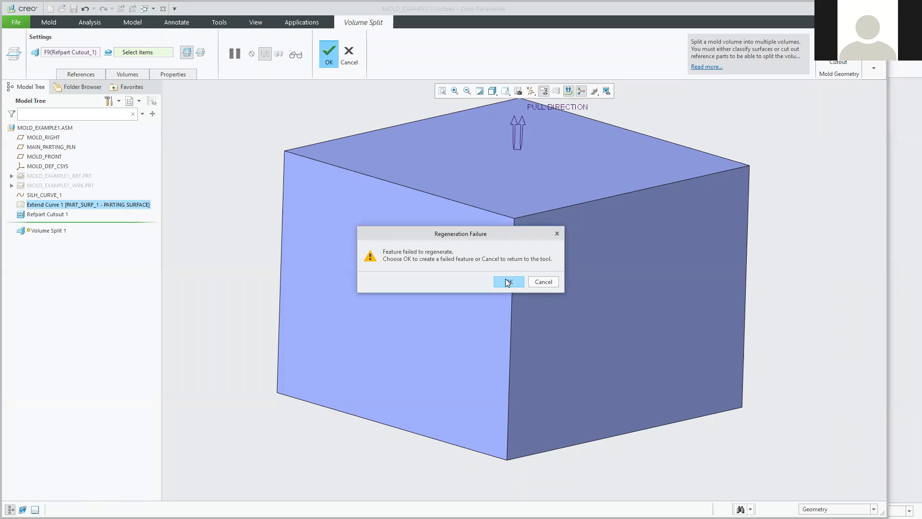
{"action": "left_click", "coordinate": [546, 284]}
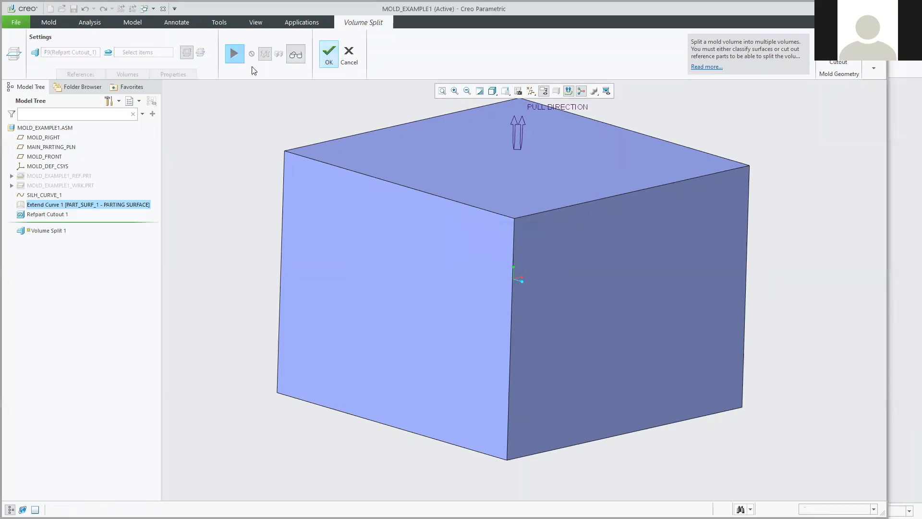
{"action": "left_click", "coordinate": [232, 51]}
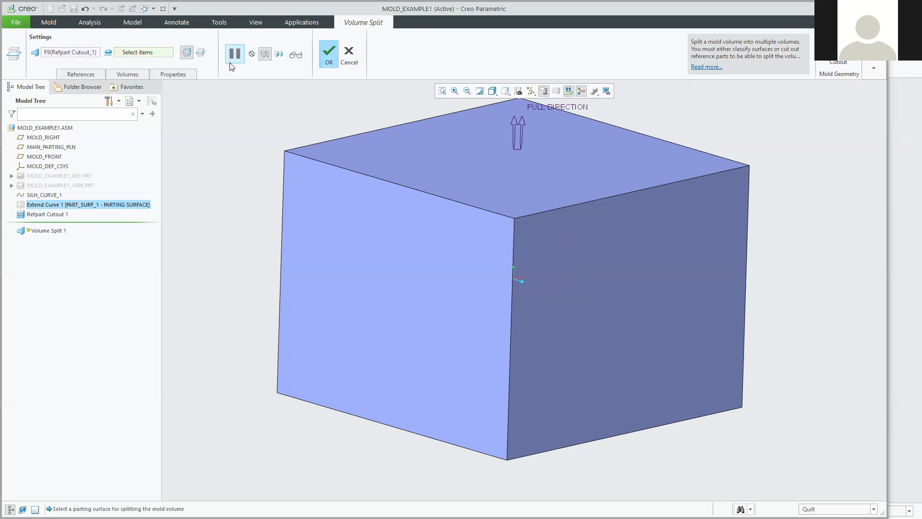
Try to assign Extend Curve 1 as the split surface in the Volume Split references, and cancel the feature.
{"action": "left_click", "coordinate": [93, 74]}
{"action": "left_click", "coordinate": [100, 128]}
{"action": "left_click", "coordinate": [33, 205]}
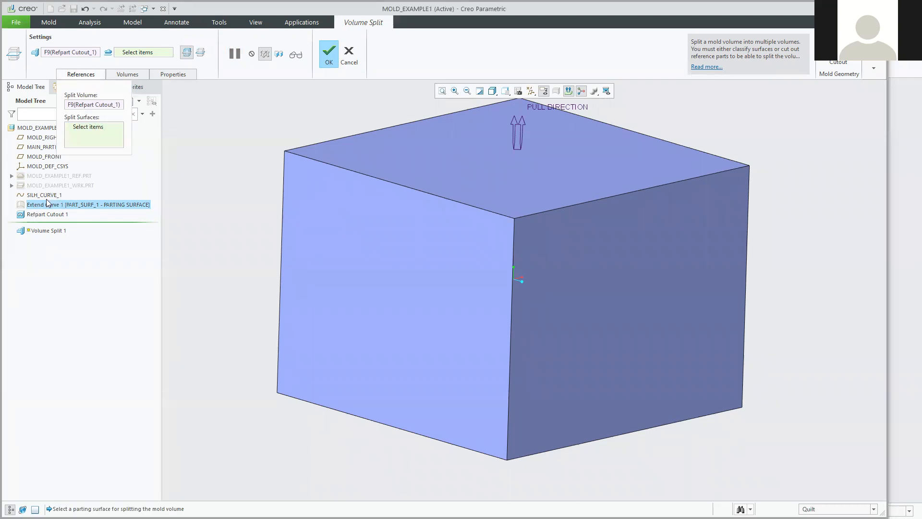
{"action": "left_click", "coordinate": [87, 129]}
{"action": "left_click", "coordinate": [349, 54]}
{"action": "left_click", "coordinate": [463, 282]}
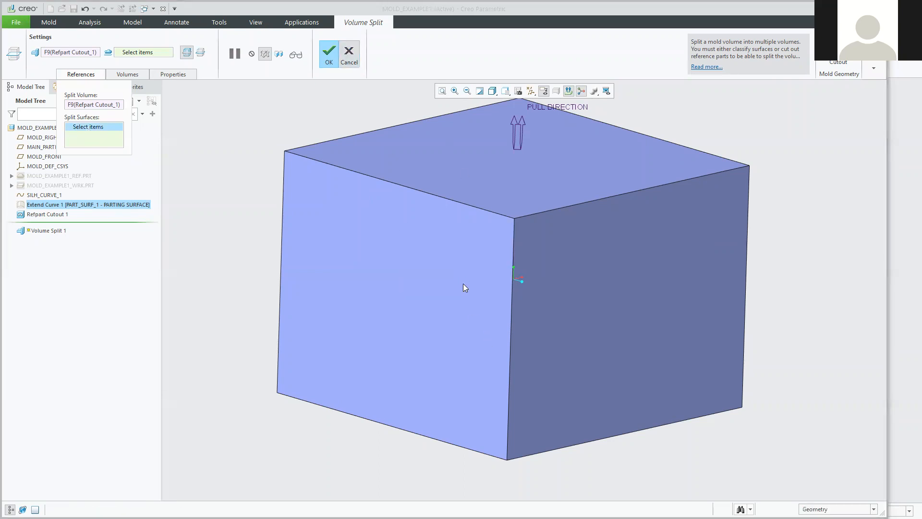
Unhide the Extend Curve 1 parting surface and view its parting line around the block.
{"action": "right_click", "coordinate": [52, 205]}
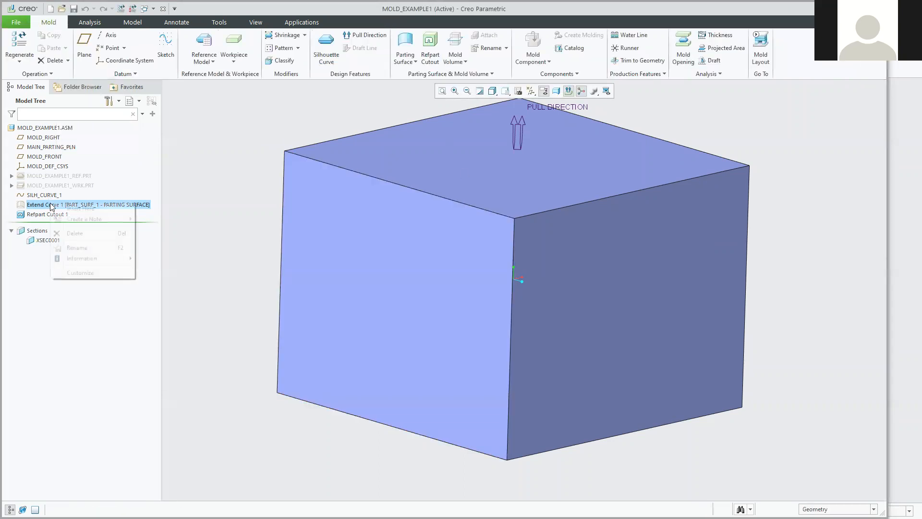
{"action": "left_click", "coordinate": [57, 185]}
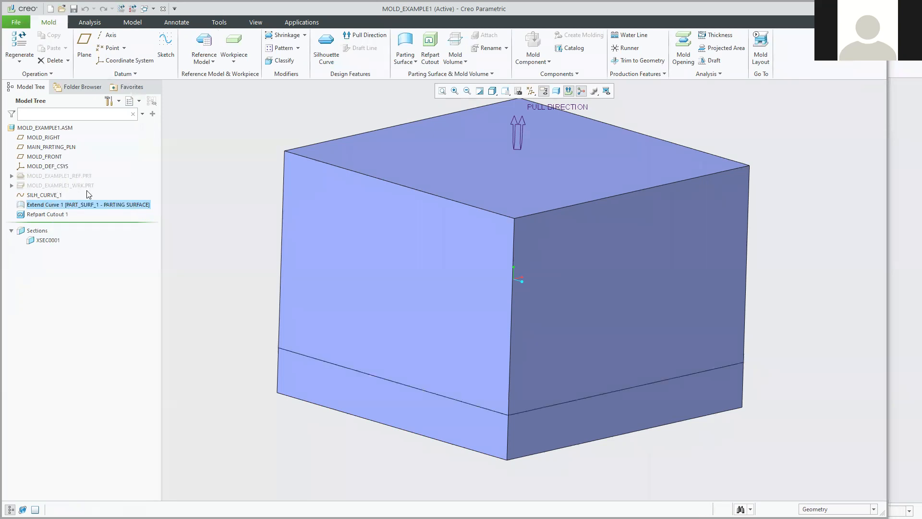
{"action": "left_click", "coordinate": [224, 170]}
{"action": "middle_click_drag", "start_coordinate": [224, 170], "coordinate": [223, 173]}
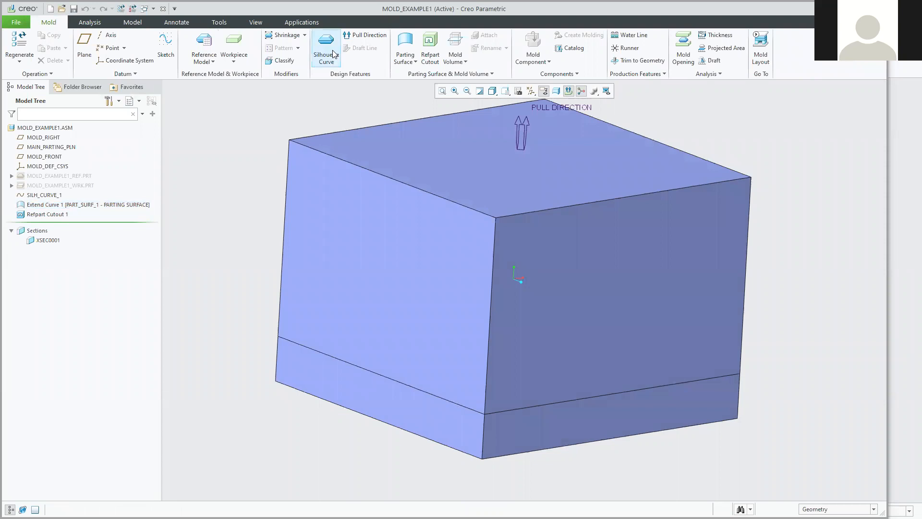
{"action": "left_click", "coordinate": [412, 62]}
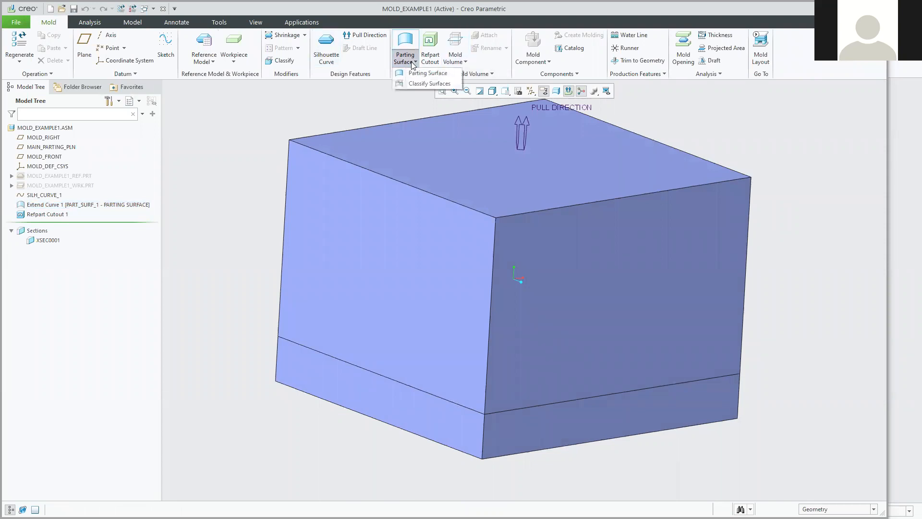
Create a Volume Split of the Refpart Cutout 1 volume using the Extend Curve 1 parting surface.
{"action": "left_click", "coordinate": [412, 62]}
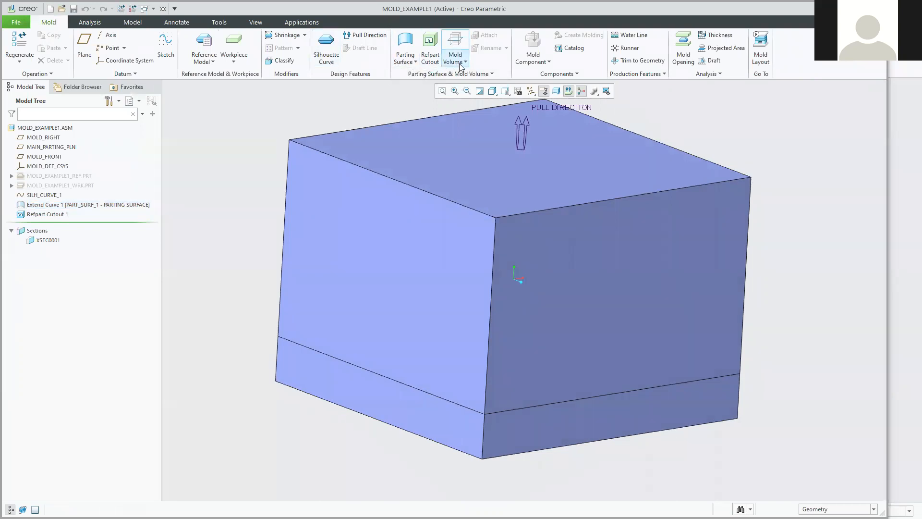
{"action": "left_click", "coordinate": [459, 64]}
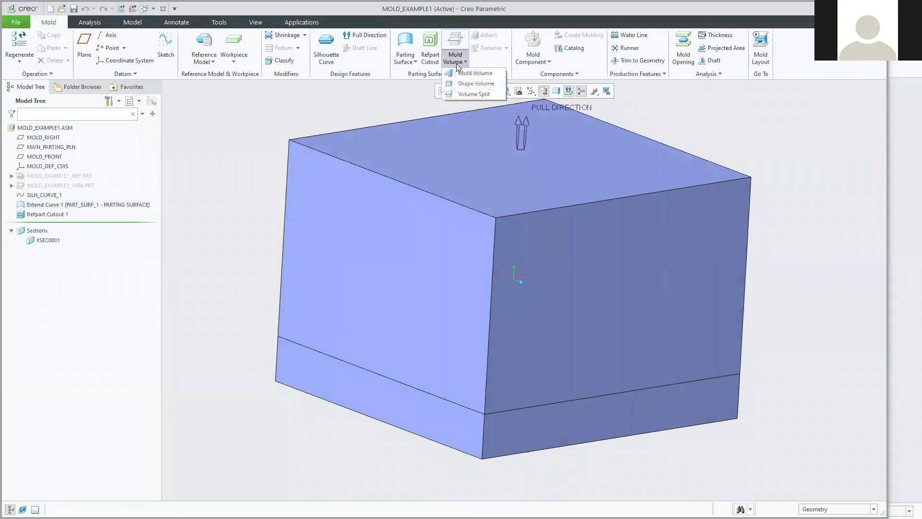
{"action": "left_click", "coordinate": [471, 94]}
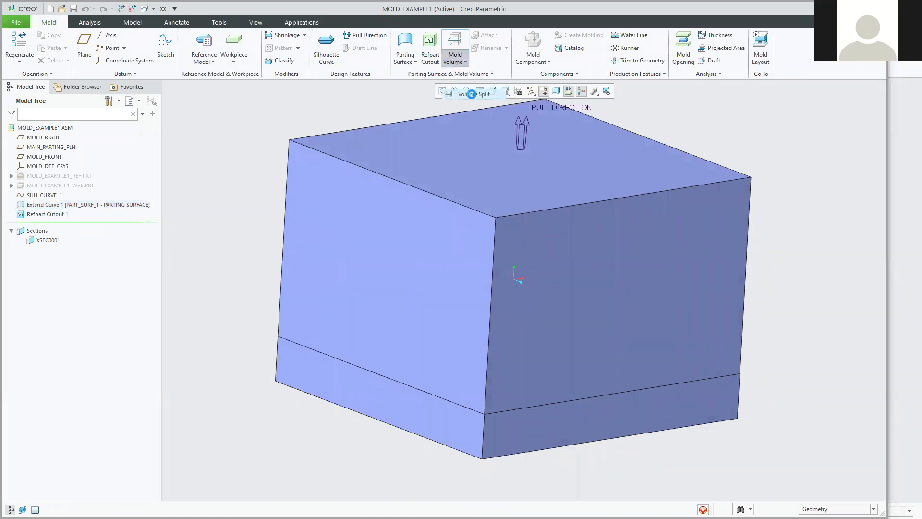
{"action": "left_click", "coordinate": [149, 53]}
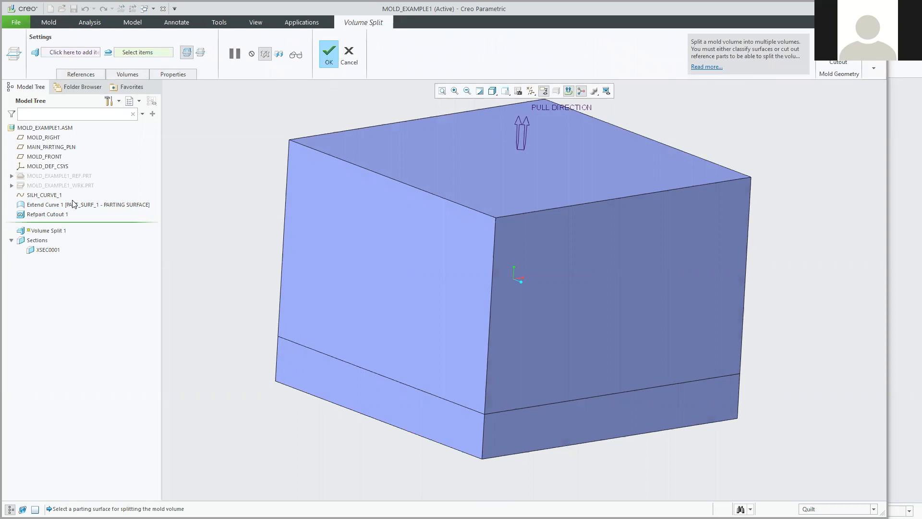
{"action": "left_click", "coordinate": [41, 186]}
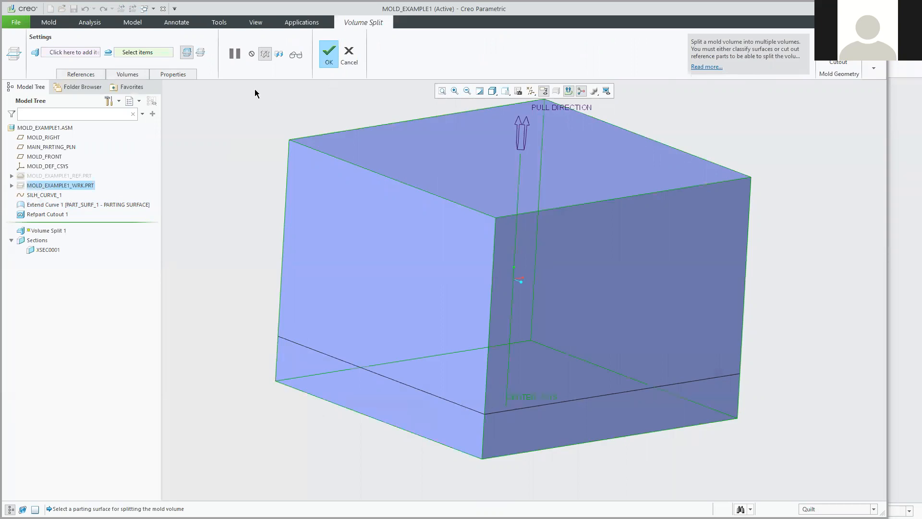
{"action": "left_click", "coordinate": [65, 52]}
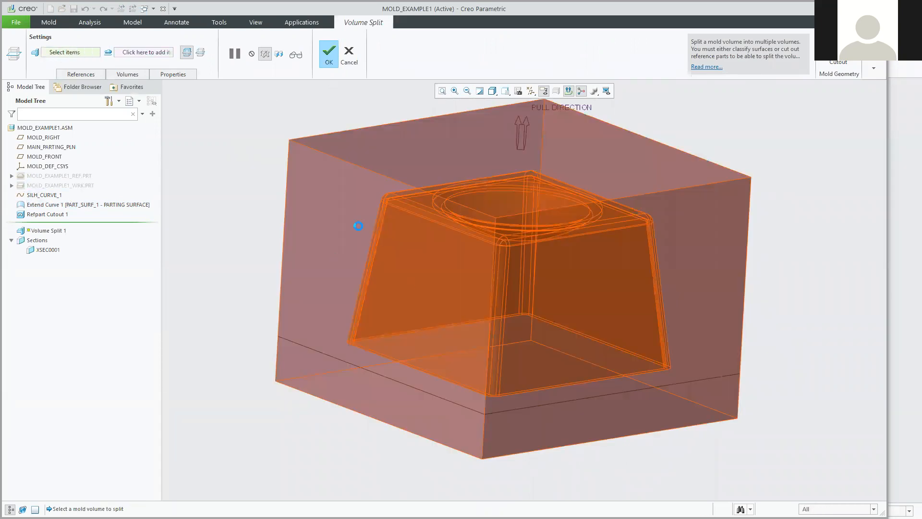
{"action": "left_click", "coordinate": [358, 226]}
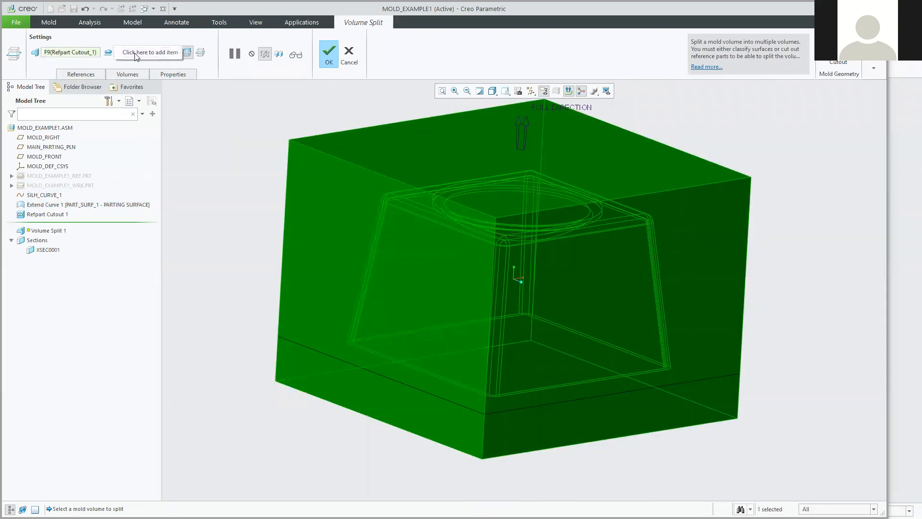
{"action": "left_click", "coordinate": [137, 56]}
{"action": "left_click", "coordinate": [289, 339]}
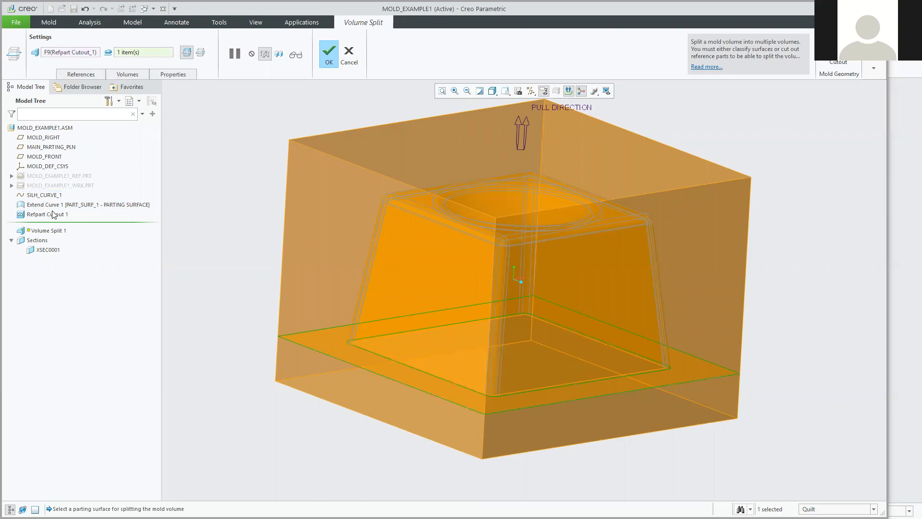
{"action": "left_click", "coordinate": [328, 54]}
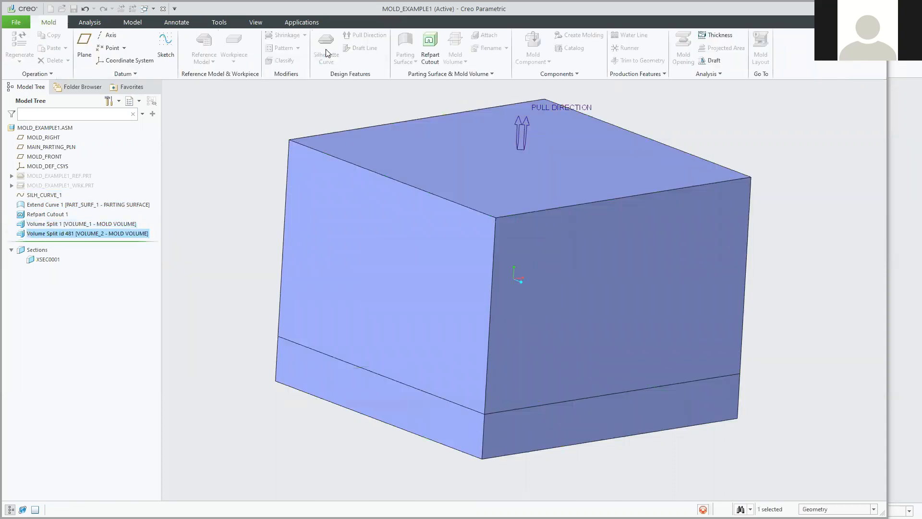
{"action": "middle_click_drag", "start_coordinate": [221, 194], "coordinate": [216, 197]}
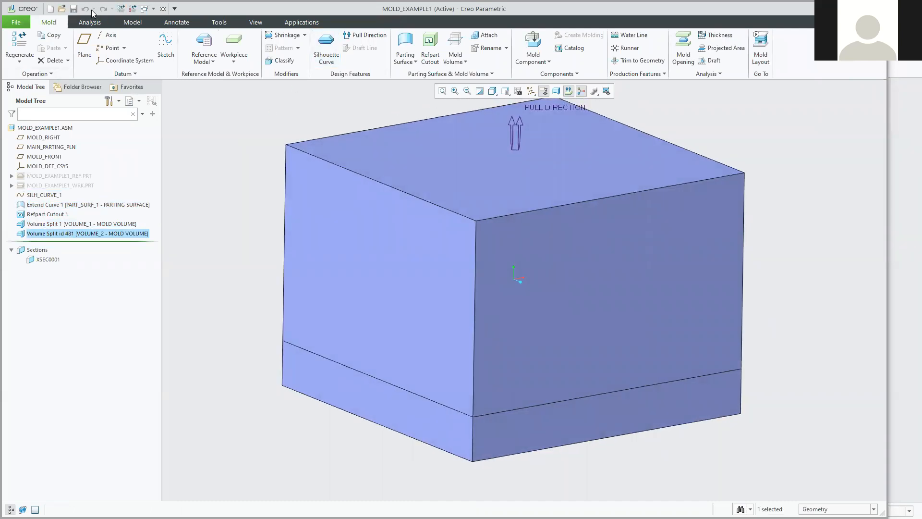
Delete both Volume Split features, VOLUME_2 and VOLUME_1, from the mold assembly.
{"action": "right_click", "coordinate": [49, 236]}
{"action": "left_click", "coordinate": [72, 269]}
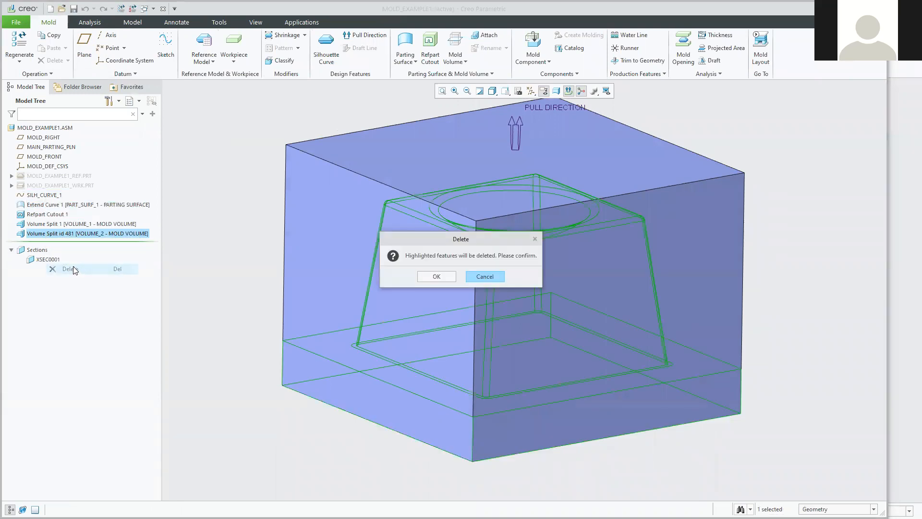
{"action": "left_click", "coordinate": [436, 277]}
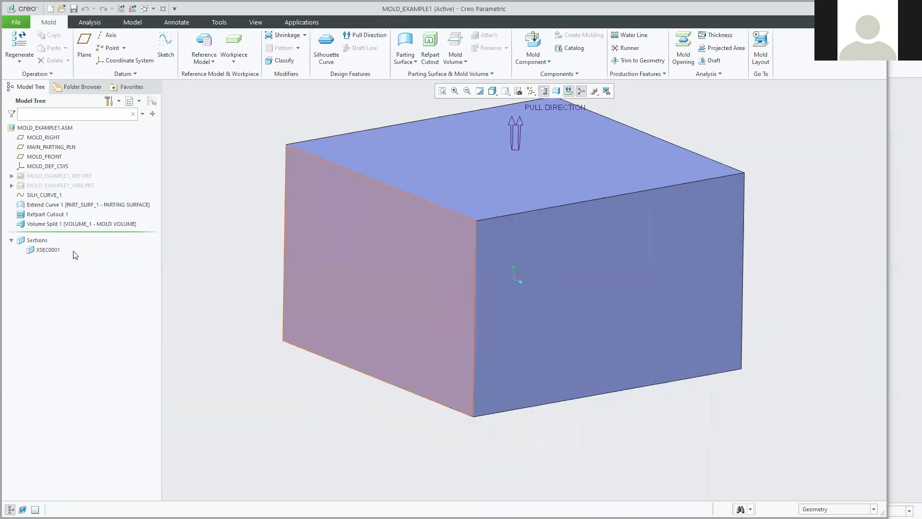
{"action": "right_click", "coordinate": [66, 224]}
{"action": "left_click", "coordinate": [87, 260]}
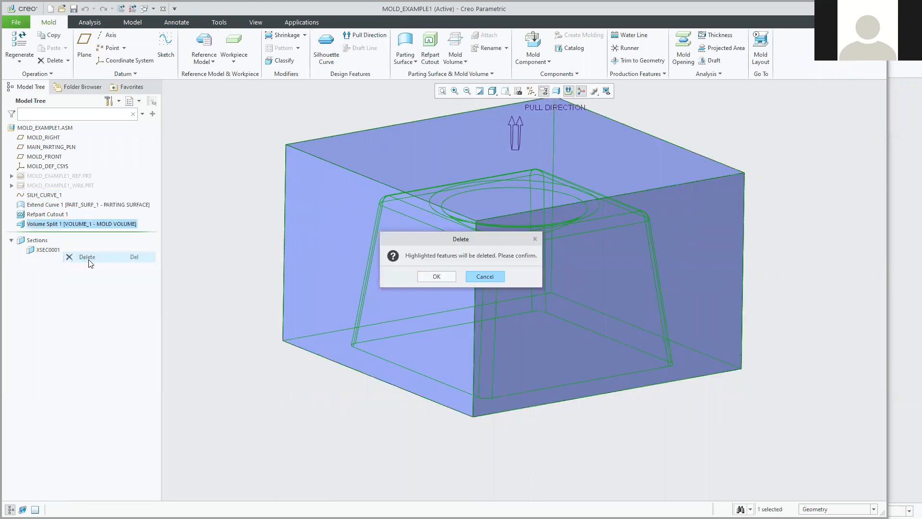
{"action": "left_click", "coordinate": [436, 277]}
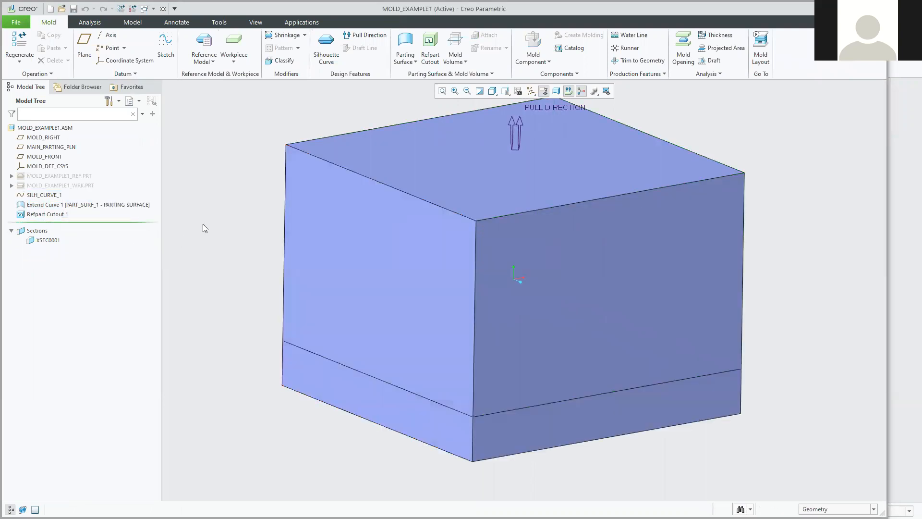
{"action": "mouse_move", "coordinate": [193, 268]}
{"action": "middle_mouse_down"}
{"action": "mouse_move", "coordinate": [247, 262]}
{"action": "mouse_move", "coordinate": [229, 249]}
{"action": "mouse_move", "coordinate": [202, 258]}
{"action": "middle_mouse_up"}
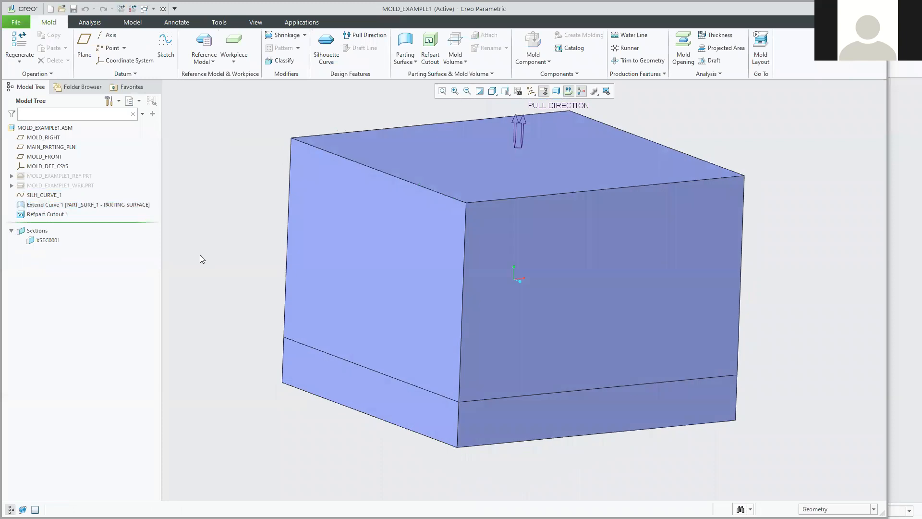
Highlight Extend Curve 1, SILH_CURVE_1 and Refpart Cutout 1 one after another to examine the inputs of the split.
{"action": "left_click", "coordinate": [45, 207]}
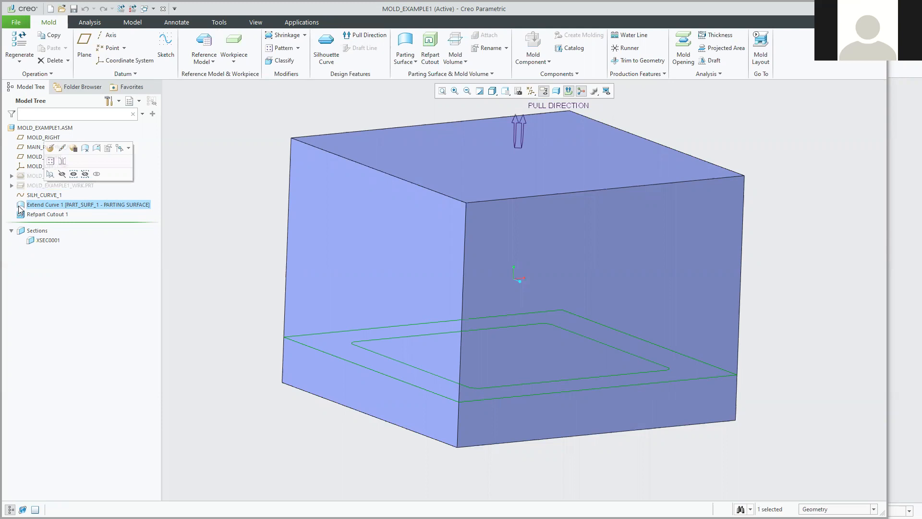
{"action": "left_click", "coordinate": [22, 196]}
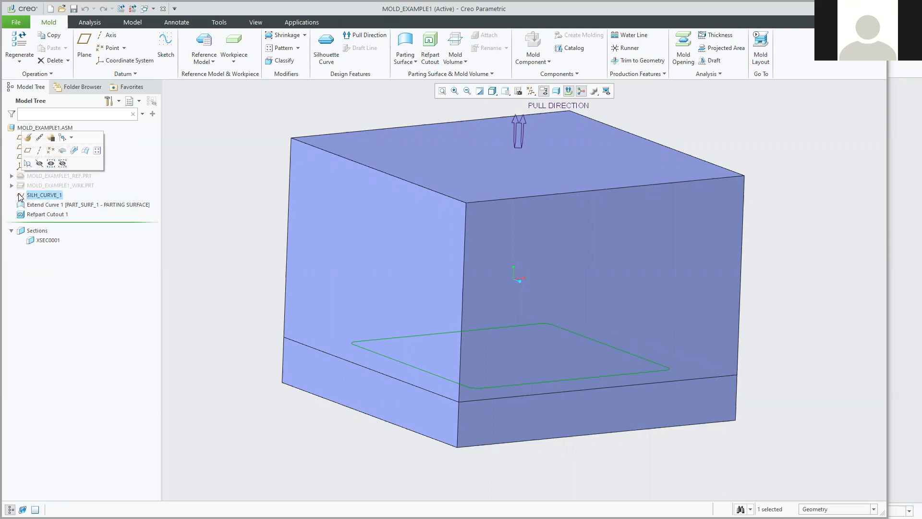
{"action": "left_click", "coordinate": [30, 214]}
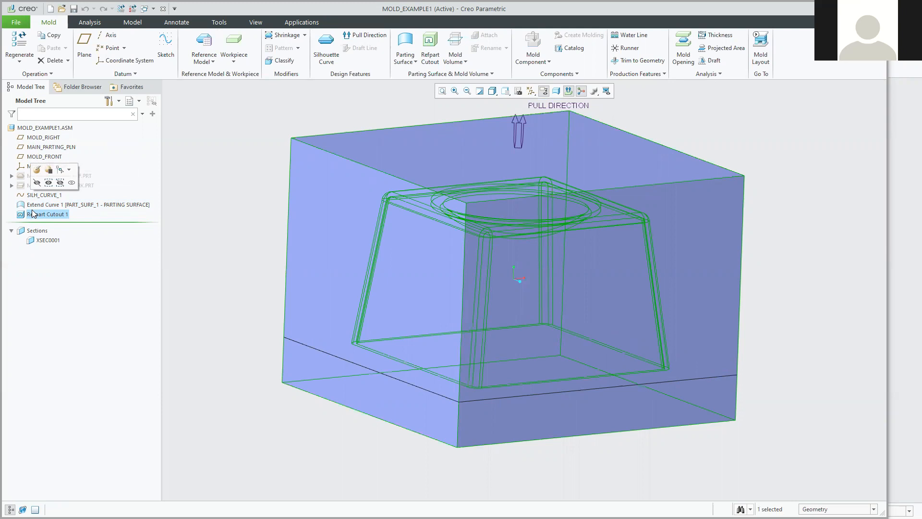
{"action": "left_click", "coordinate": [233, 183]}
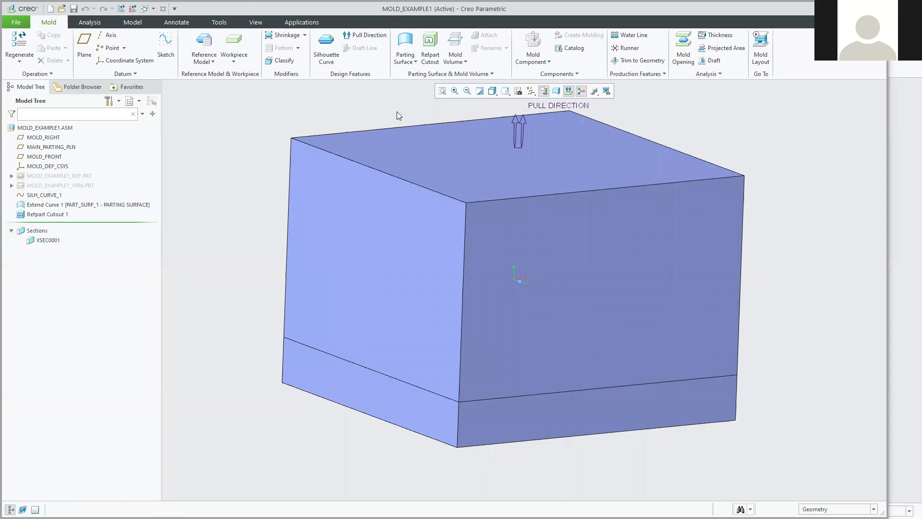
Split the Refpart Cutout 1 volume into two mold volumes, with Extend Curve 1 as the parting surface.
{"action": "left_click", "coordinate": [465, 63]}
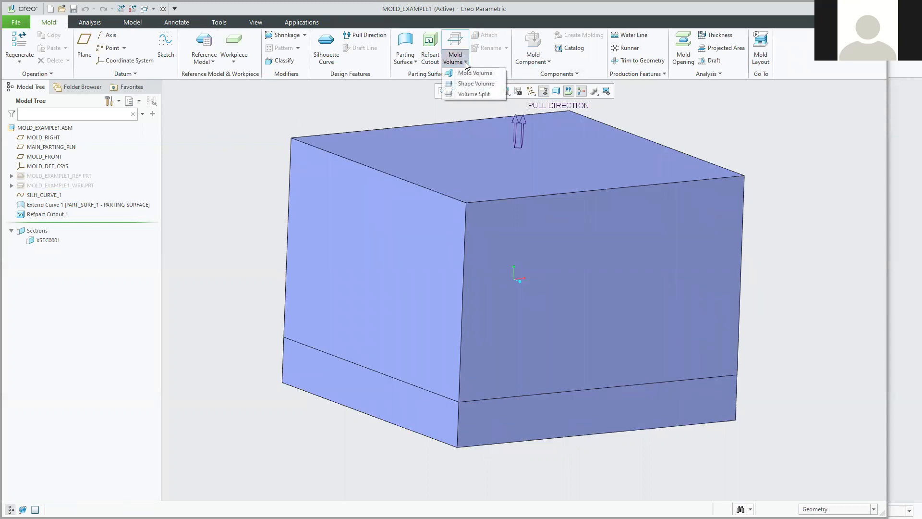
{"action": "left_click", "coordinate": [469, 94]}
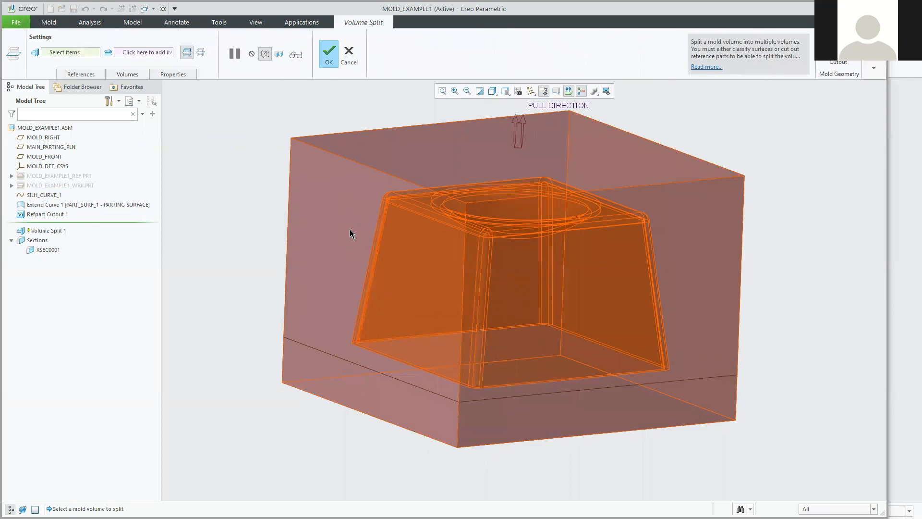
{"action": "left_click", "coordinate": [349, 223]}
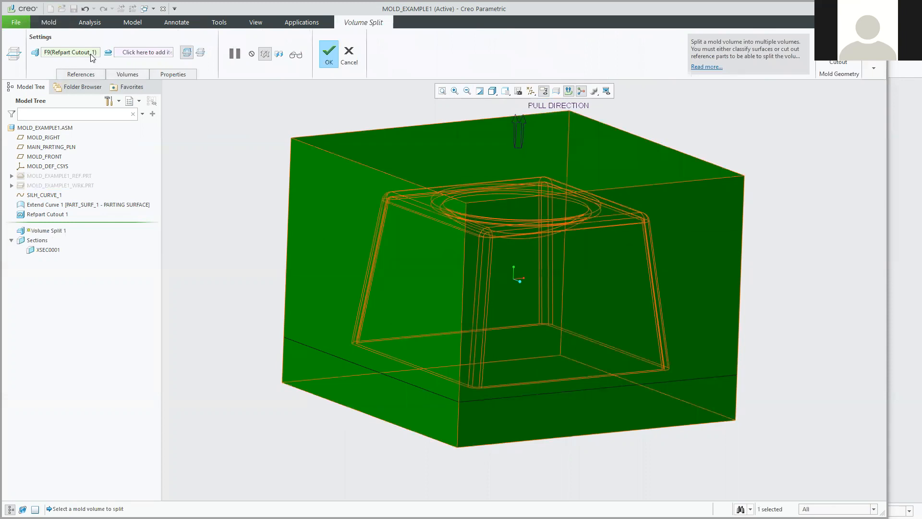
{"action": "left_click", "coordinate": [135, 54]}
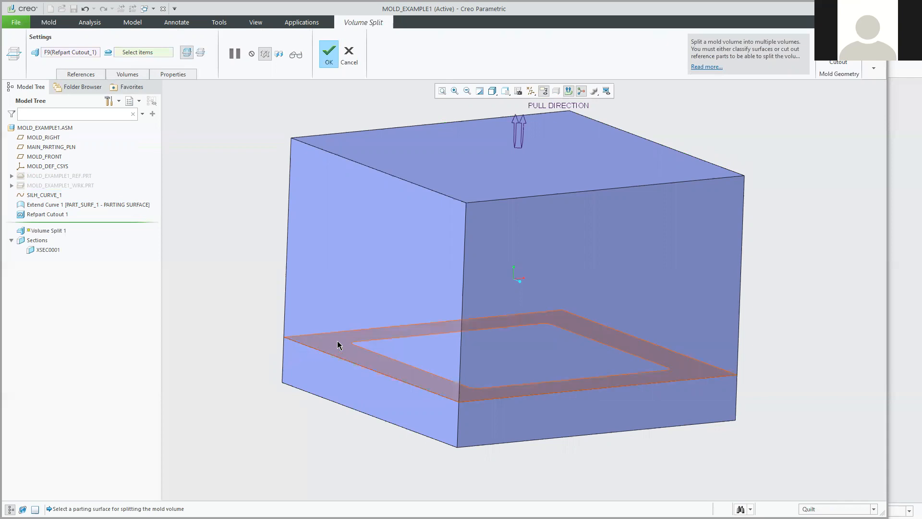
{"action": "left_click", "coordinate": [338, 344]}
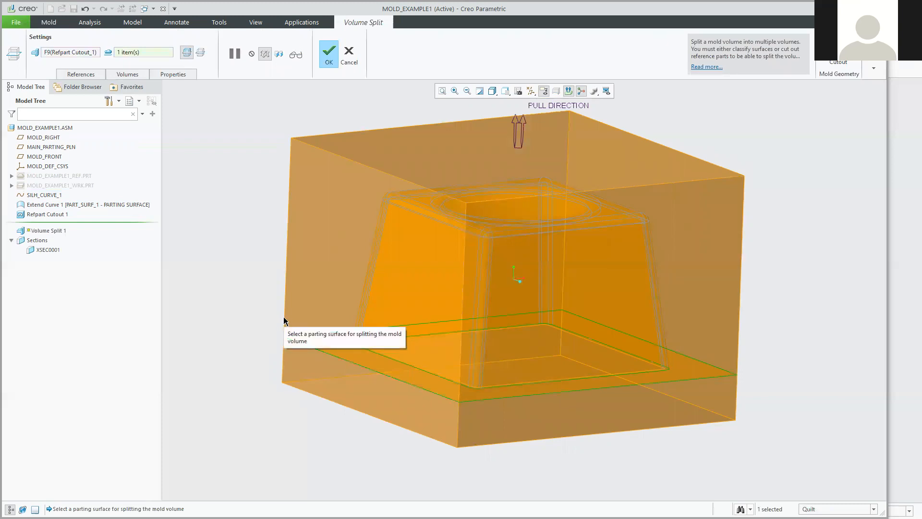
{"action": "mouse_move", "coordinate": [246, 241]}
{"action": "middle_mouse_down"}
{"action": "mouse_move", "coordinate": [229, 241]}
{"action": "mouse_move", "coordinate": [262, 228]}
{"action": "mouse_move", "coordinate": [215, 233]}
{"action": "mouse_move", "coordinate": [206, 222]}
{"action": "mouse_move", "coordinate": [245, 232]}
{"action": "middle_mouse_up"}
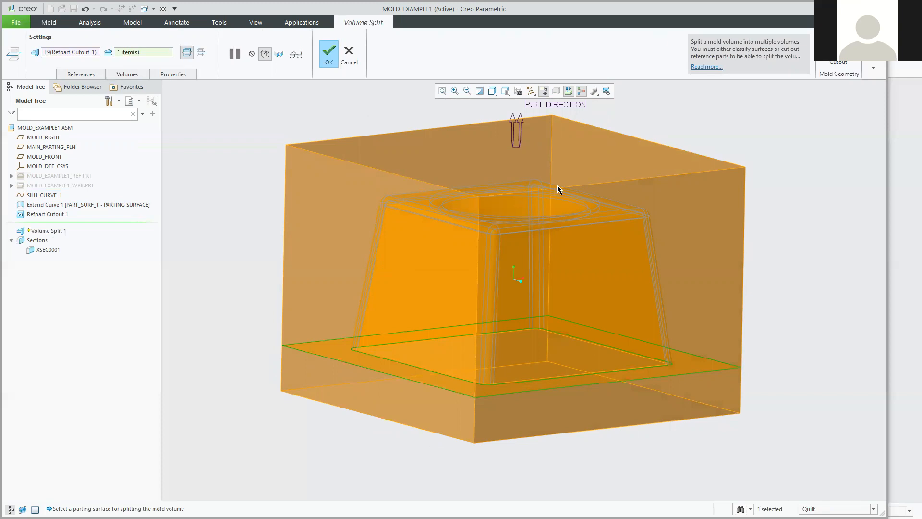
{"action": "left_click", "coordinate": [328, 54]}
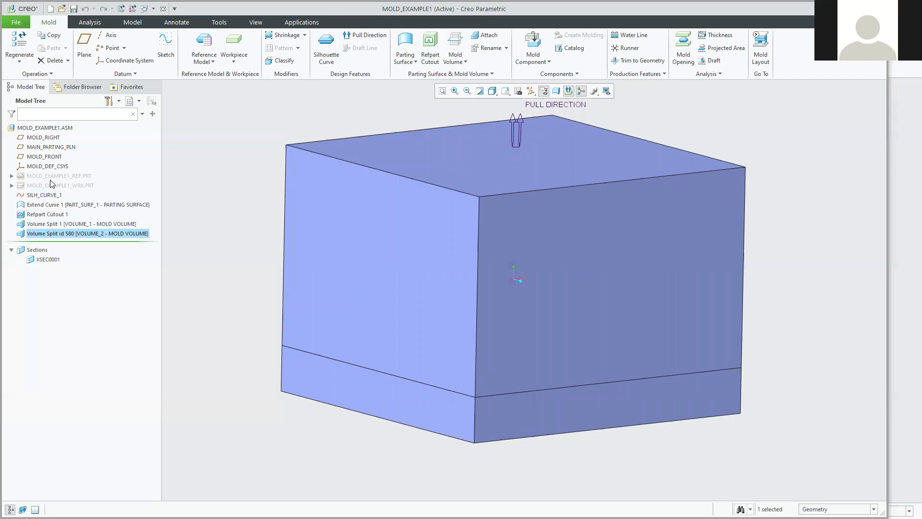
Hide Refpart Cutout 1, the Extend Curve 1 parting surface and the SILH_CURVE_1 silhouette curve.
{"action": "left_click", "coordinate": [36, 216]}
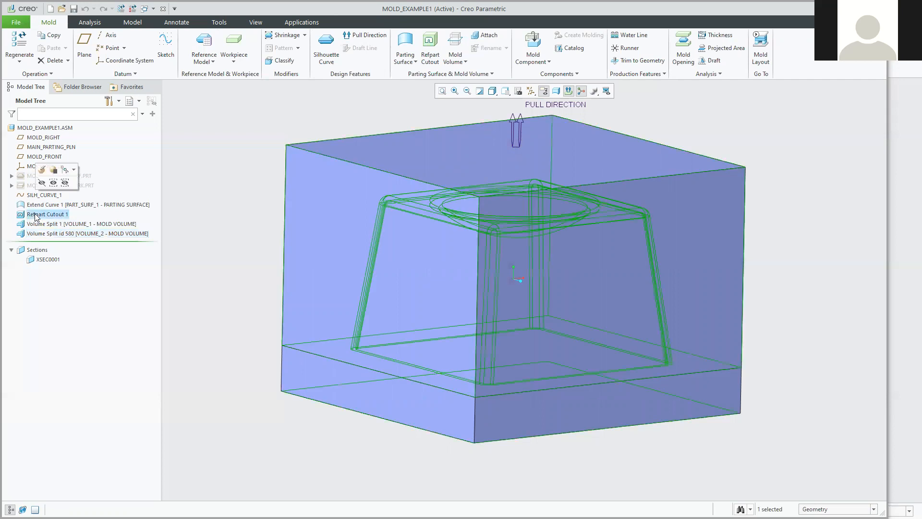
{"action": "left_click", "coordinate": [42, 182]}
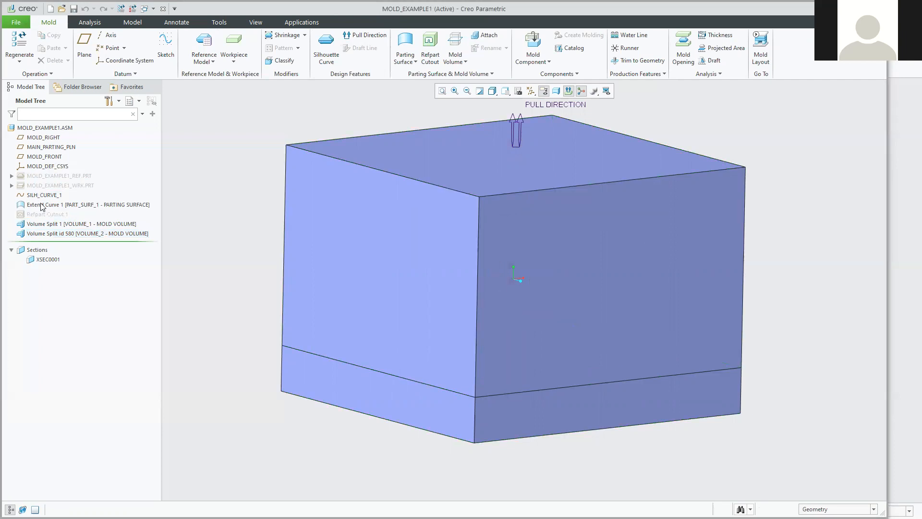
{"action": "left_click", "coordinate": [41, 205]}
{"action": "left_click", "coordinate": [58, 171]}
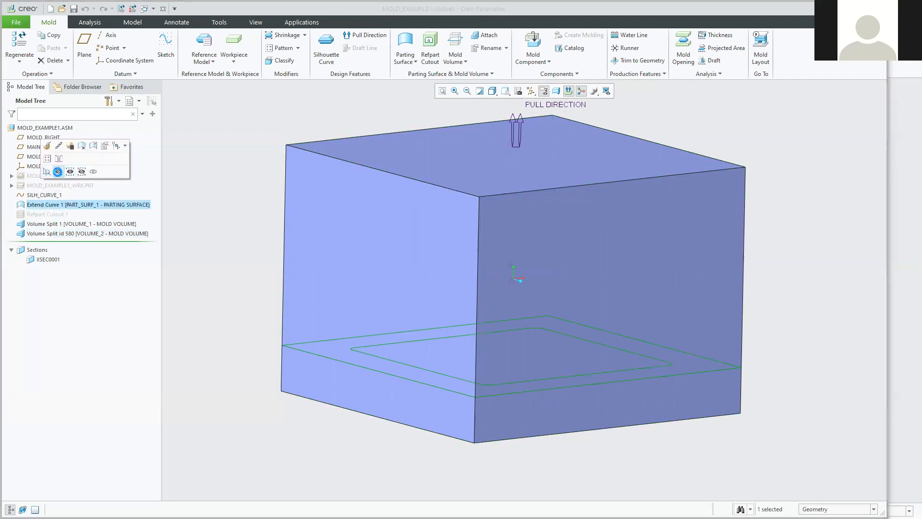
{"action": "left_click", "coordinate": [48, 196]}
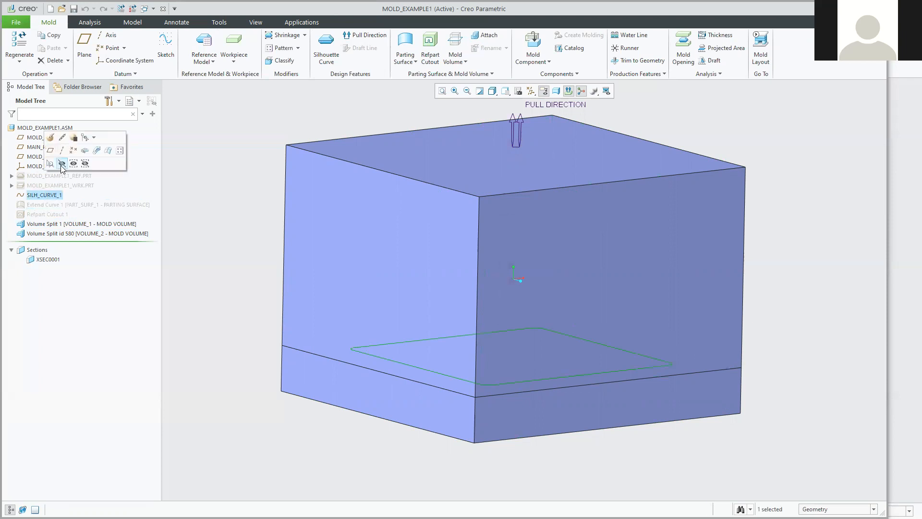
{"action": "left_click", "coordinate": [62, 164]}
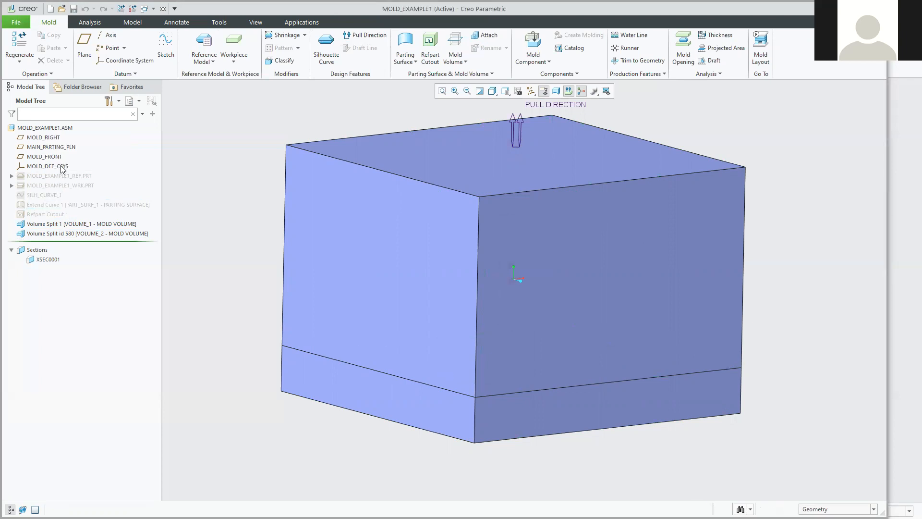
Hide the VOLUME_2 mold volume and examine the cavity on the underside of VOLUME_1.
{"action": "left_click", "coordinate": [46, 234]}
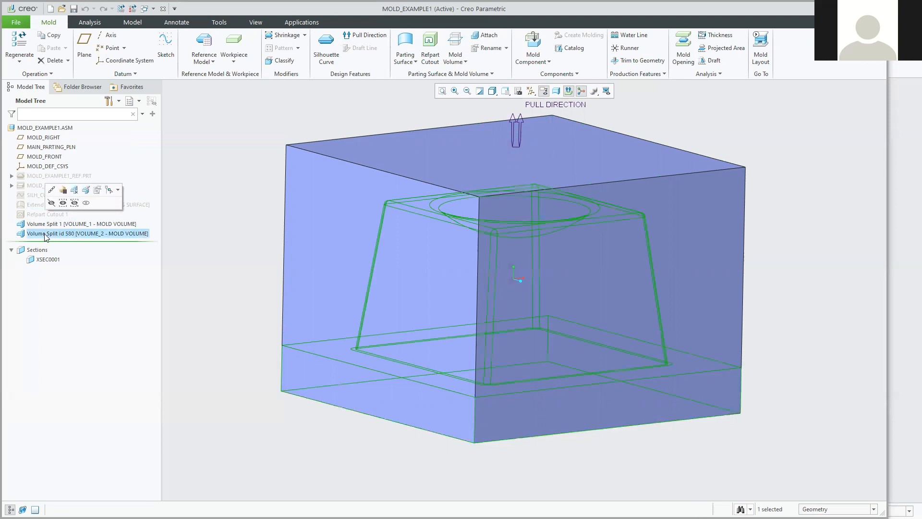
{"action": "left_click", "coordinate": [51, 202]}
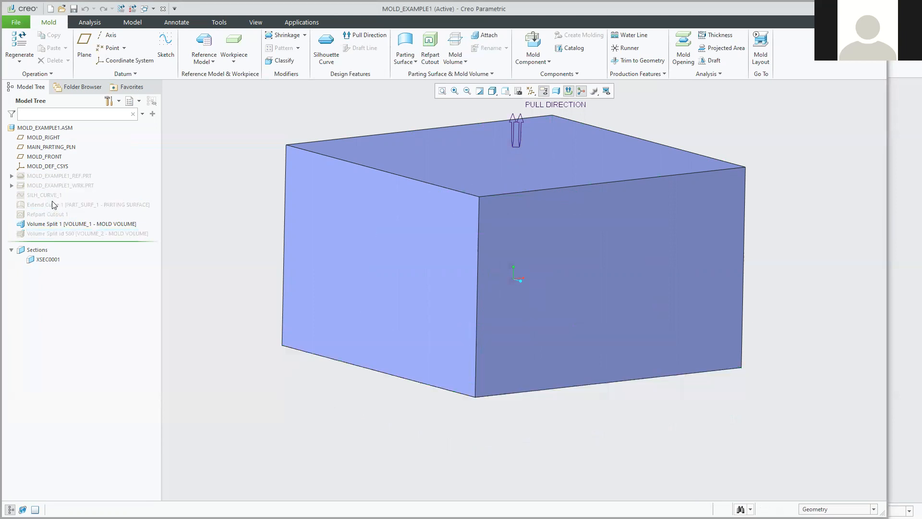
{"action": "middle_click_drag", "start_coordinate": [329, 435], "coordinate": [367, 321]}
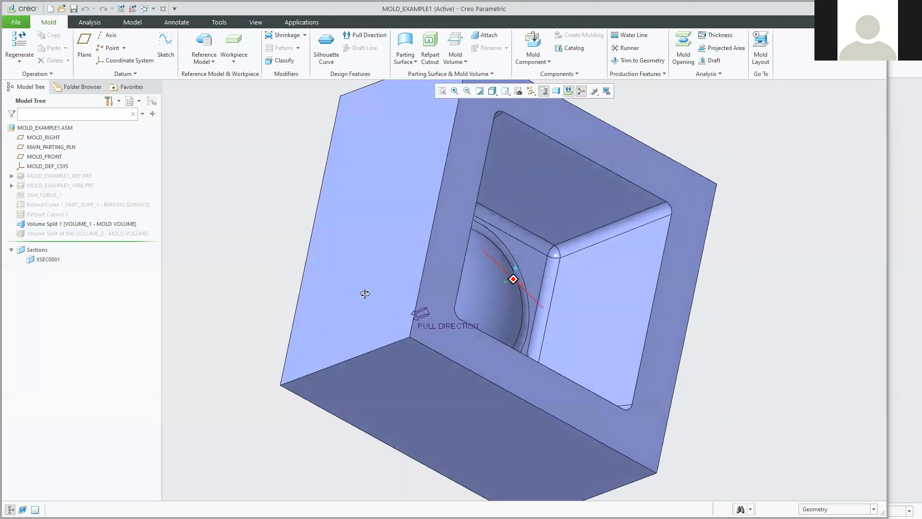
{"action": "mouse_move", "coordinate": [392, 344]}
{"action": "middle_mouse_down"}
{"action": "mouse_move", "coordinate": [350, 323]}
{"action": "mouse_move", "coordinate": [375, 336]}
{"action": "mouse_move", "coordinate": [393, 327]}
{"action": "mouse_move", "coordinate": [381, 289]}
{"action": "mouse_move", "coordinate": [362, 329]}
{"action": "mouse_move", "coordinate": [365, 320]}
{"action": "middle_mouse_up"}
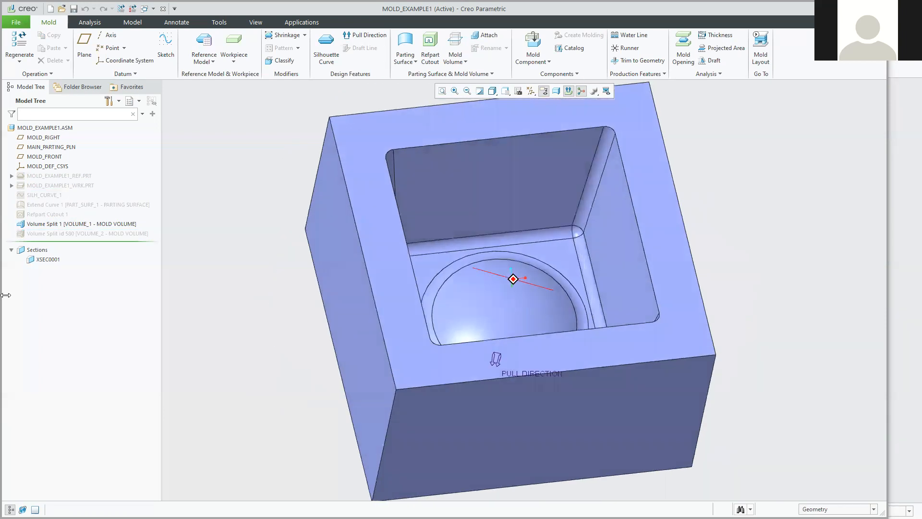
Hide the VOLUME_1 mold volume, show VOLUME_2 by itself and examine its core shape in the standard orientation.
{"action": "left_click", "coordinate": [62, 224]}
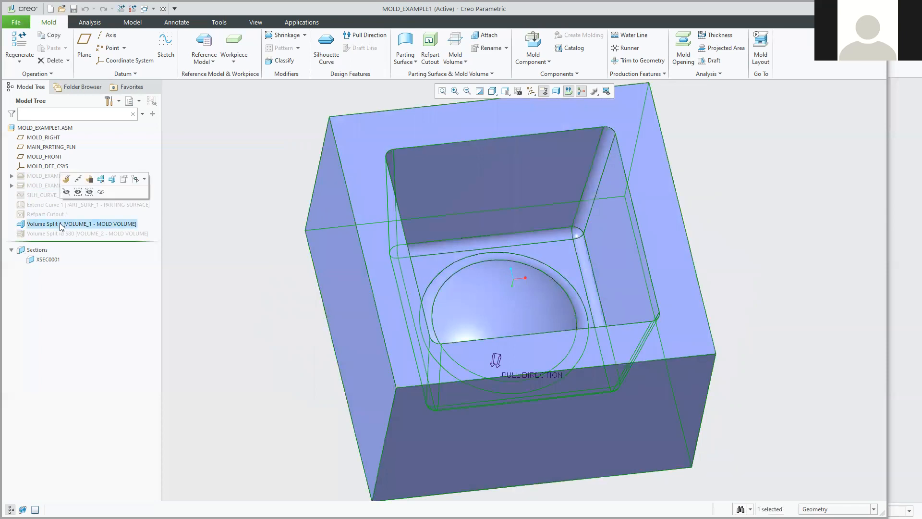
{"action": "left_click", "coordinate": [67, 192]}
{"action": "left_click", "coordinate": [62, 233]}
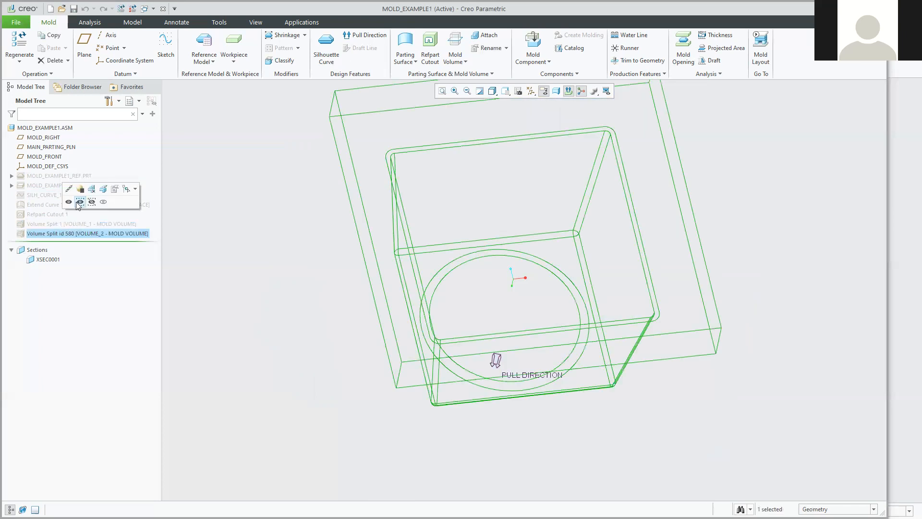
{"action": "left_click", "coordinate": [68, 200]}
{"action": "middle_click_drag", "start_coordinate": [298, 237], "coordinate": [278, 364]}
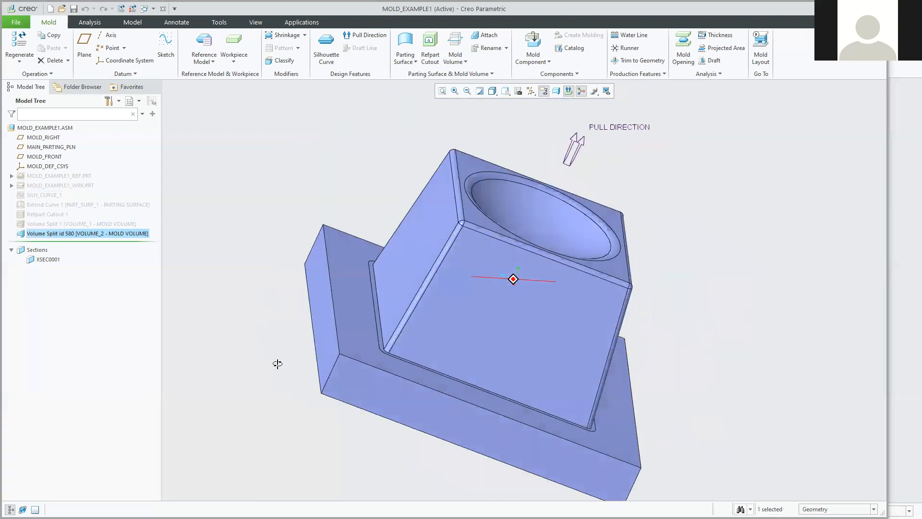
{"action": "key", "text": "ctrl+d"}
{"action": "middle_click_drag", "start_coordinate": [300, 398], "coordinate": [263, 363], "text": "shift"}
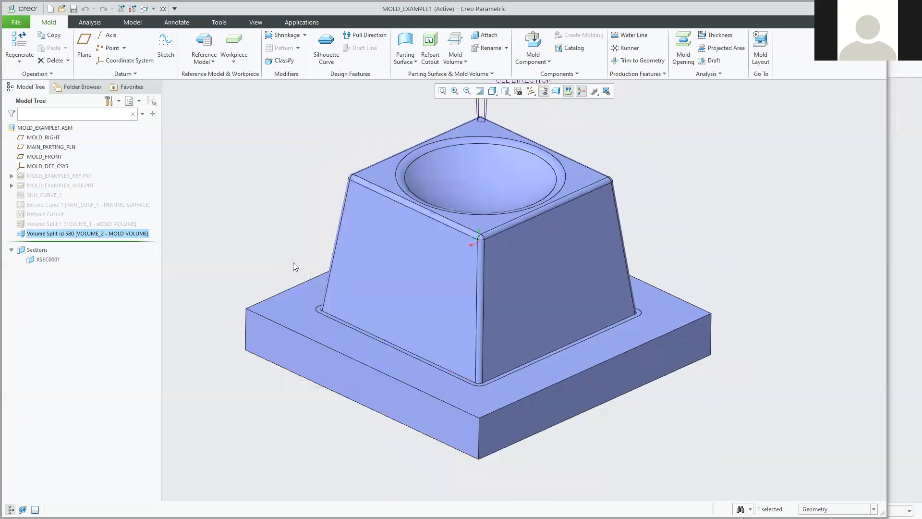
{"action": "mouse_move", "coordinate": [272, 231]}
{"action": "middle_mouse_down"}
{"action": "mouse_move", "coordinate": [252, 191]}
{"action": "mouse_move", "coordinate": [238, 193]}
{"action": "mouse_move", "coordinate": [372, 204]}
{"action": "mouse_move", "coordinate": [327, 189]}
{"action": "mouse_move", "coordinate": [290, 193]}
{"action": "mouse_move", "coordinate": [274, 216]}
{"action": "mouse_move", "coordinate": [283, 217]}
{"action": "middle_mouse_up"}
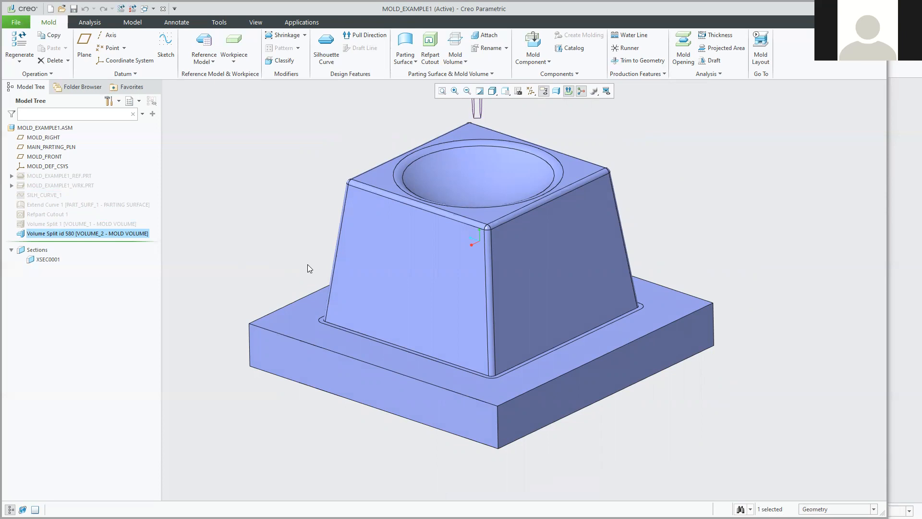
Activate the Xsec0001 cross section on VOLUME_2 and examine the inside of the cut volume.
{"action": "left_click", "coordinate": [254, 23]}
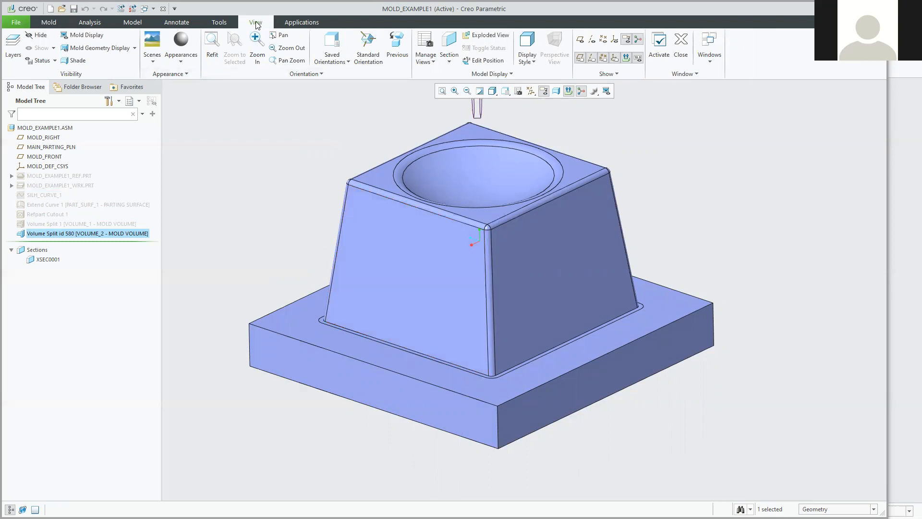
{"action": "left_click", "coordinate": [426, 58]}
{"action": "left_click", "coordinate": [450, 73]}
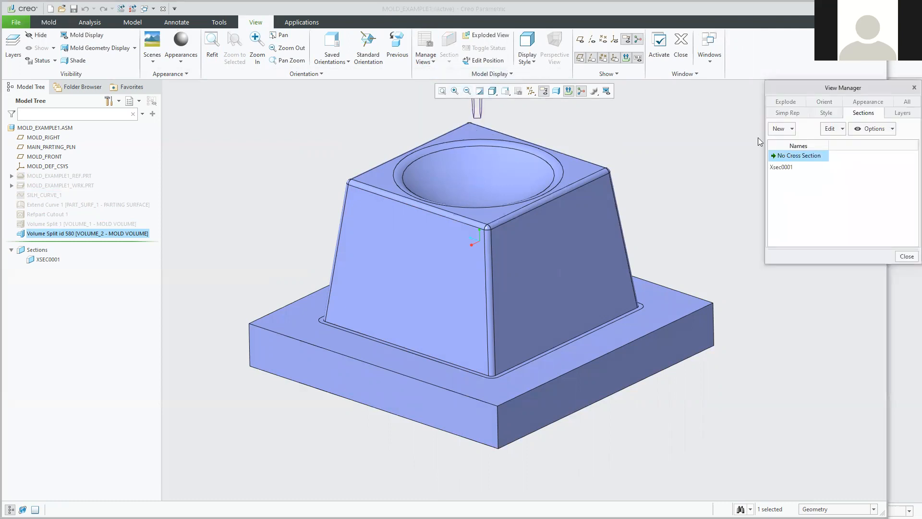
{"action": "double_click", "coordinate": [785, 168]}
{"action": "middle_click_drag", "start_coordinate": [253, 406], "coordinate": [375, 375]}
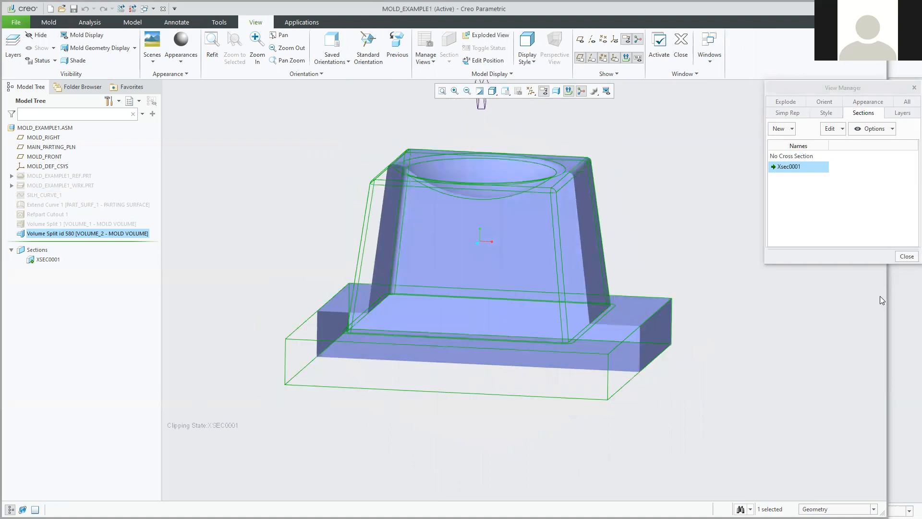
{"action": "left_click", "coordinate": [905, 256]}
{"action": "left_click", "coordinate": [673, 240]}
{"action": "mouse_move", "coordinate": [672, 240]}
{"action": "middle_mouse_down"}
{"action": "mouse_move", "coordinate": [700, 226]}
{"action": "mouse_move", "coordinate": [723, 237]}
{"action": "mouse_move", "coordinate": [685, 223]}
{"action": "mouse_move", "coordinate": [657, 239]}
{"action": "middle_mouse_up"}
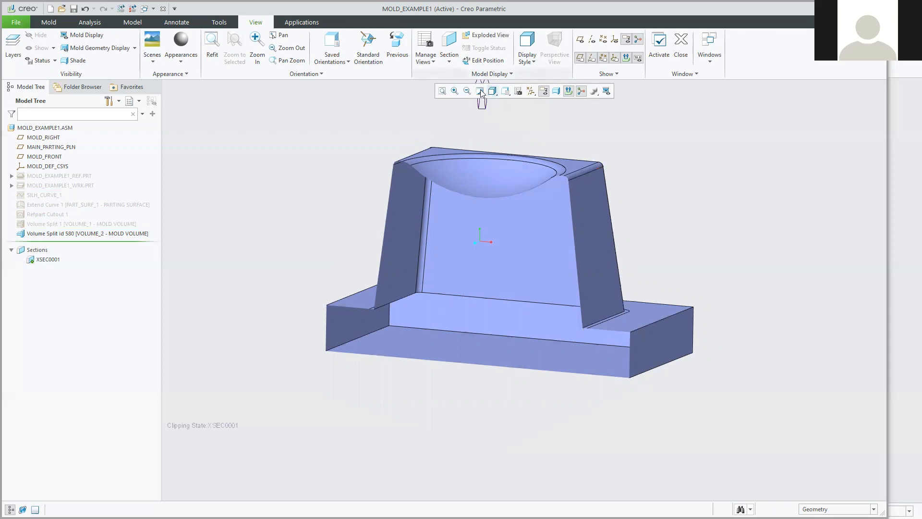
Restore the uncut display of VOLUME_2 by activating No Cross Section.
{"action": "left_click", "coordinate": [450, 58]}
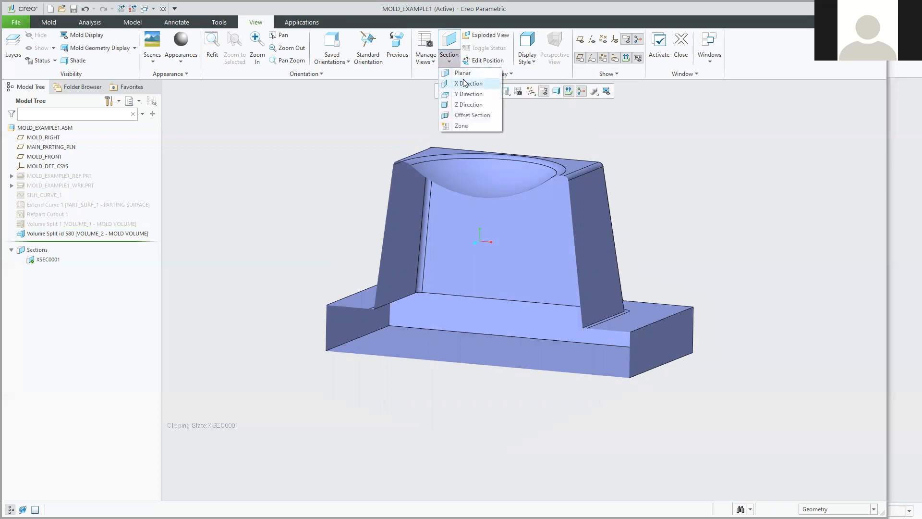
{"action": "left_click", "coordinate": [423, 43]}
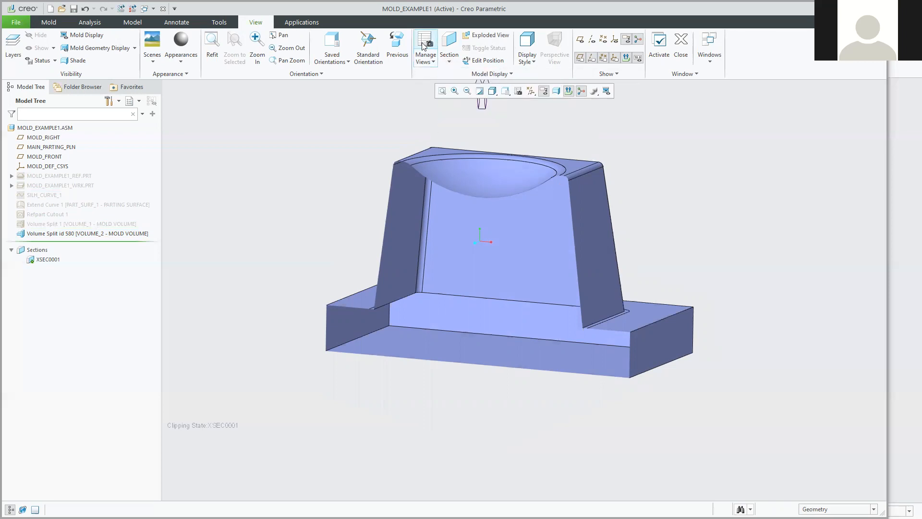
{"action": "double_click", "coordinate": [786, 156]}
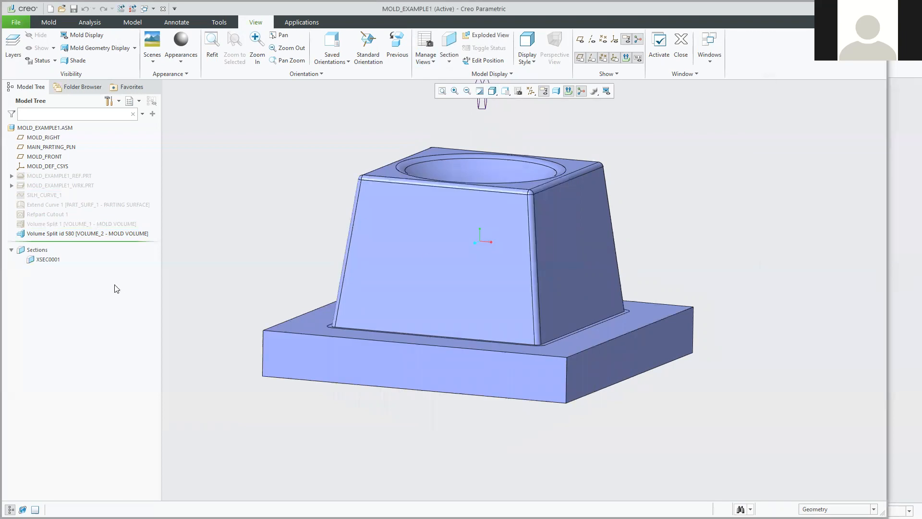
Show the VOLUME_1 mold volume again together with VOLUME_2 and return to the mold design tools.
{"action": "left_click", "coordinate": [63, 225]}
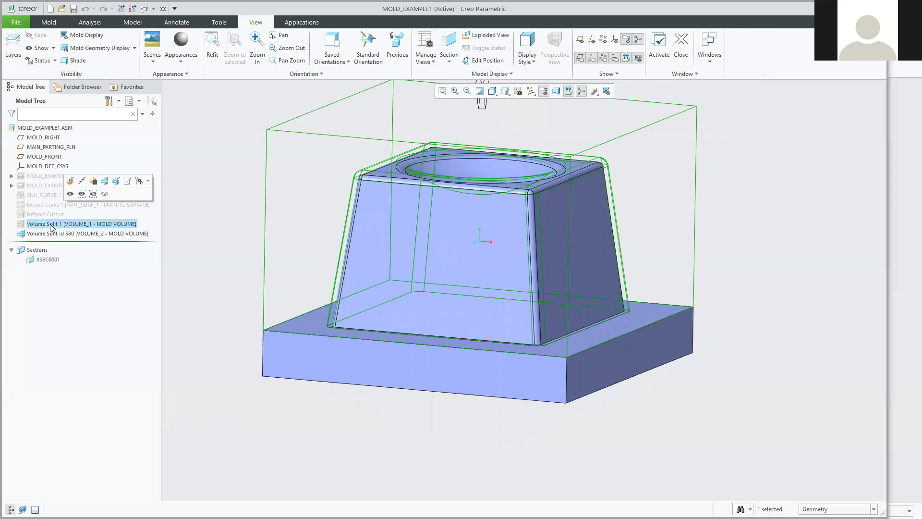
{"action": "left_click", "coordinate": [71, 193]}
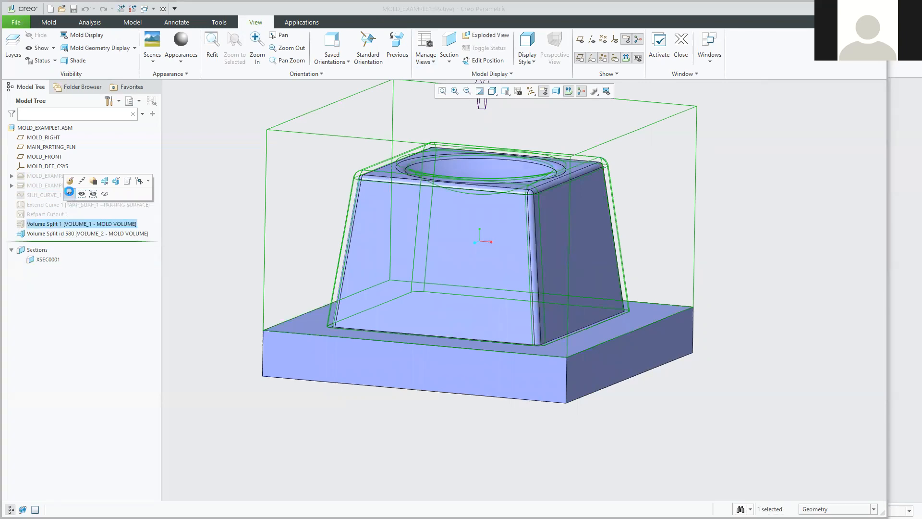
{"action": "left_click", "coordinate": [208, 171]}
{"action": "scroll", "coordinate": [260, 202], "scroll_direction": "up", "scroll_amount": 3}
{"action": "scroll", "coordinate": [375, 160], "scroll_direction": "down", "scroll_amount": 2}
{"action": "mouse_move", "coordinate": [366, 164]}
{"action": "middle_mouse_down"}
{"action": "mouse_move", "coordinate": [393, 199]}
{"action": "mouse_move", "coordinate": [435, 208]}
{"action": "mouse_move", "coordinate": [364, 187]}
{"action": "middle_mouse_up"}
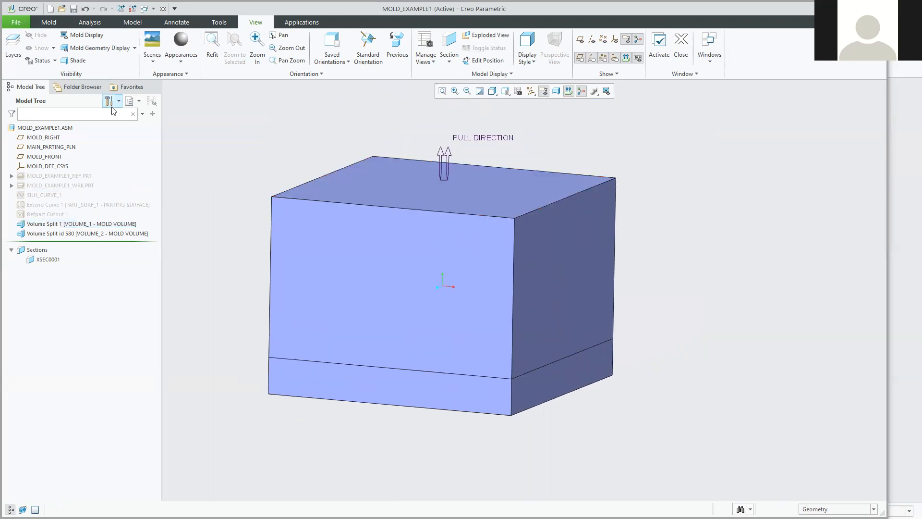
{"action": "left_click", "coordinate": [50, 23]}
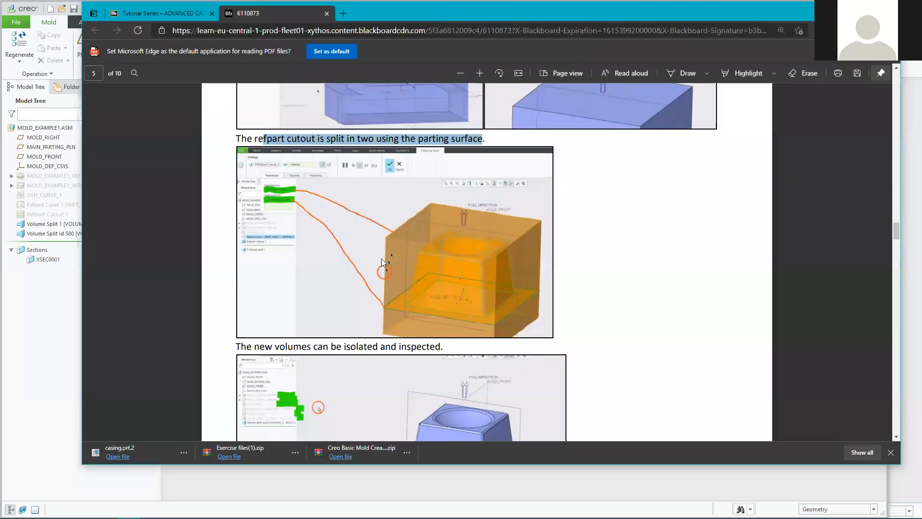
Switch to the handout PDF in Edge and read on past the volume inspection on page 5.
{"action": "scroll", "coordinate": [381, 258], "scroll_direction": "down", "scroll_amount": 3}
{"action": "scroll", "coordinate": [419, 183], "scroll_direction": "down", "scroll_amount": 2}
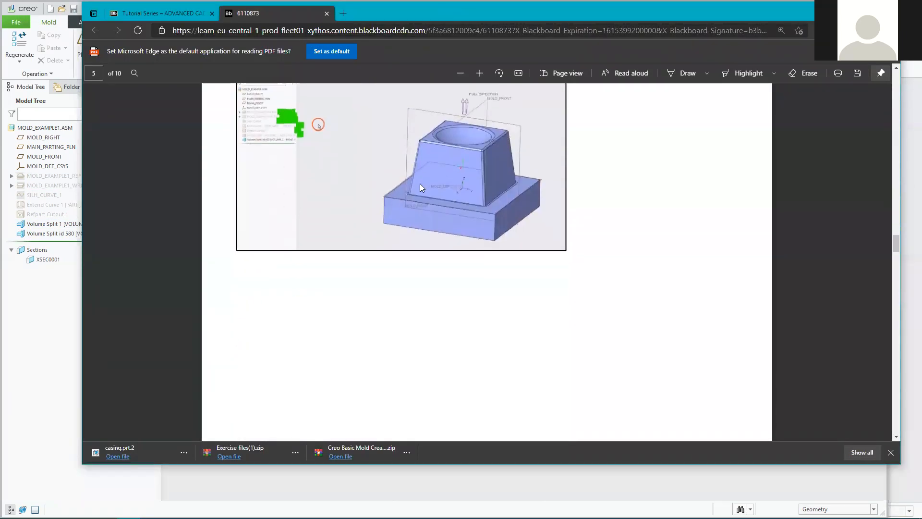
Read the tutorial's instructions on isolating the mold volumes and creating parts from them, and return to Creo.
{"action": "scroll", "coordinate": [435, 170], "scroll_direction": "up", "scroll_amount": 1}
{"action": "left_click_drag", "start_coordinate": [247, 120], "coordinate": [440, 118]}
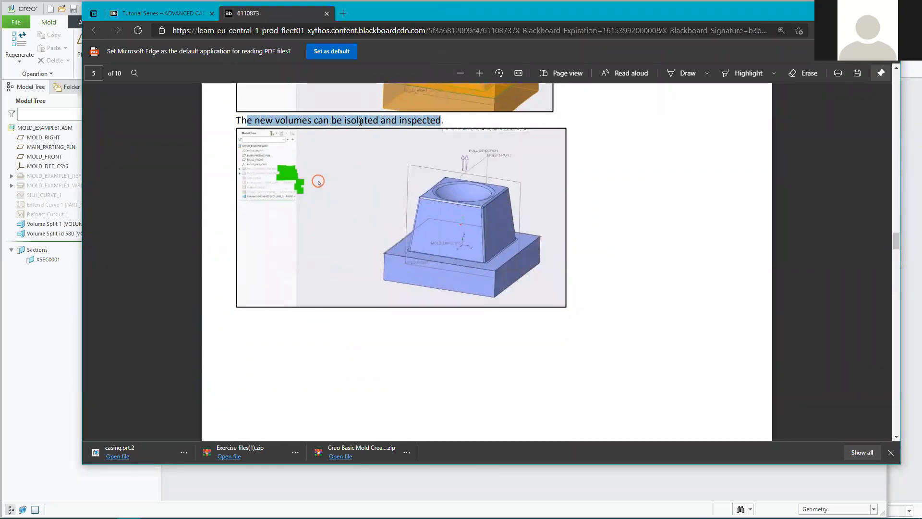
{"action": "scroll", "coordinate": [388, 278], "scroll_direction": "down", "scroll_amount": 7}
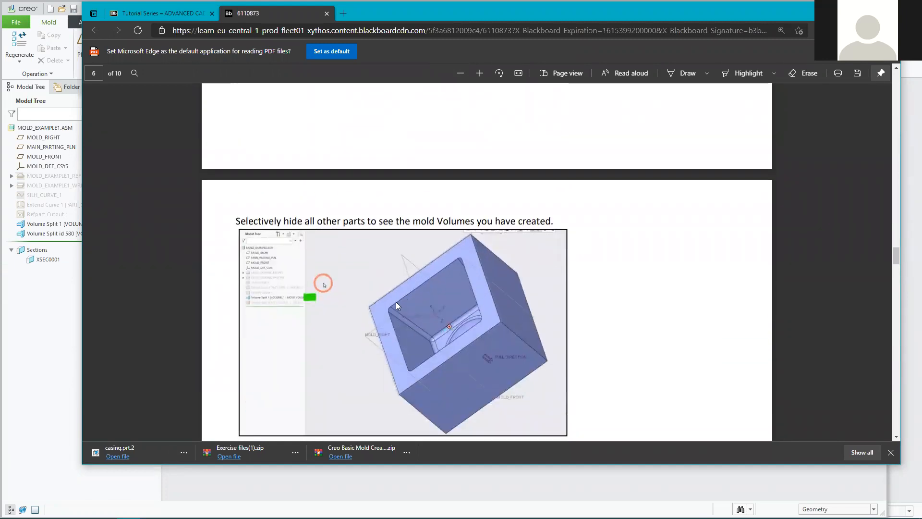
{"action": "scroll", "coordinate": [393, 304], "scroll_direction": "down", "scroll_amount": 3}
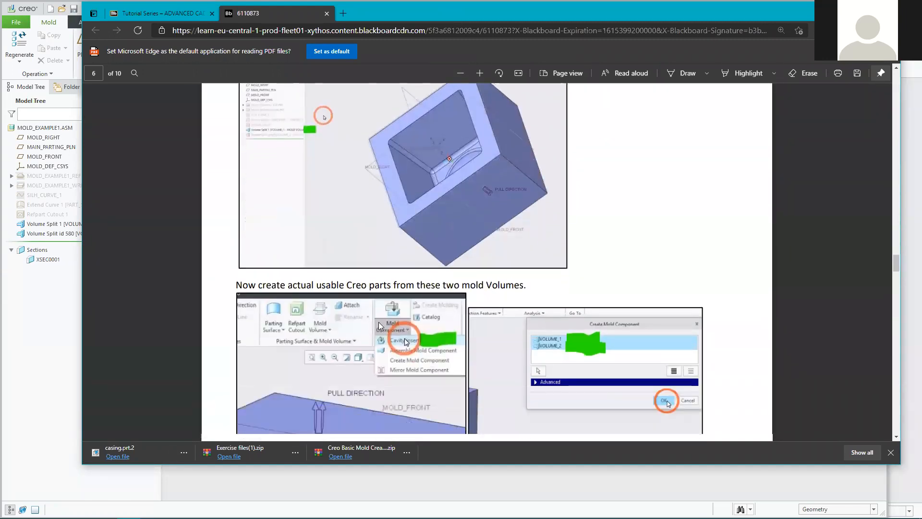
{"action": "scroll", "coordinate": [378, 324], "scroll_direction": "down", "scroll_amount": 2}
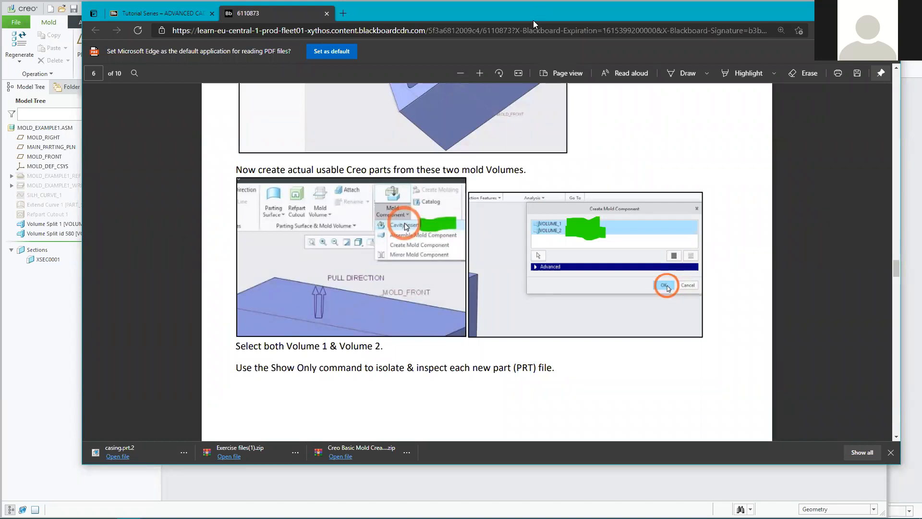
{"action": "left_click_drag", "start_coordinate": [533, 20], "coordinate": [539, 104]}
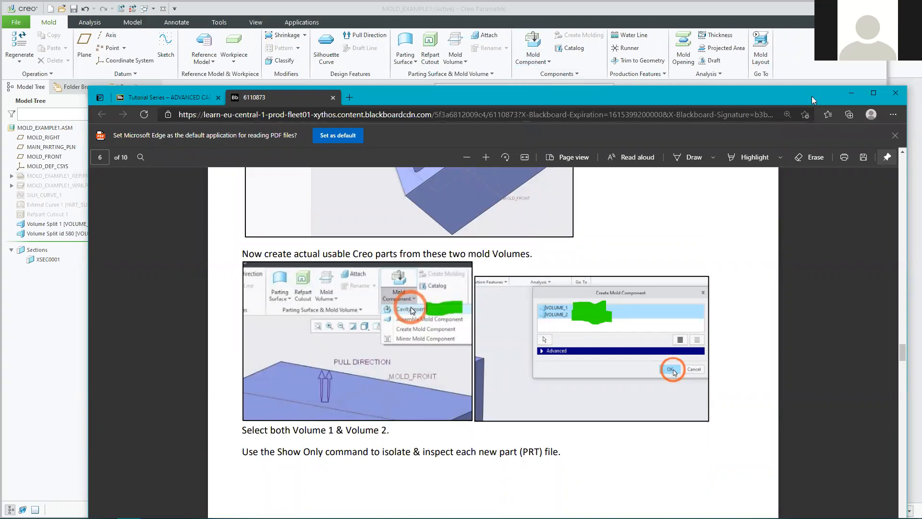
{"action": "left_click_drag", "start_coordinate": [811, 96], "coordinate": [824, 97]}
{"action": "left_click", "coordinate": [865, 95]}
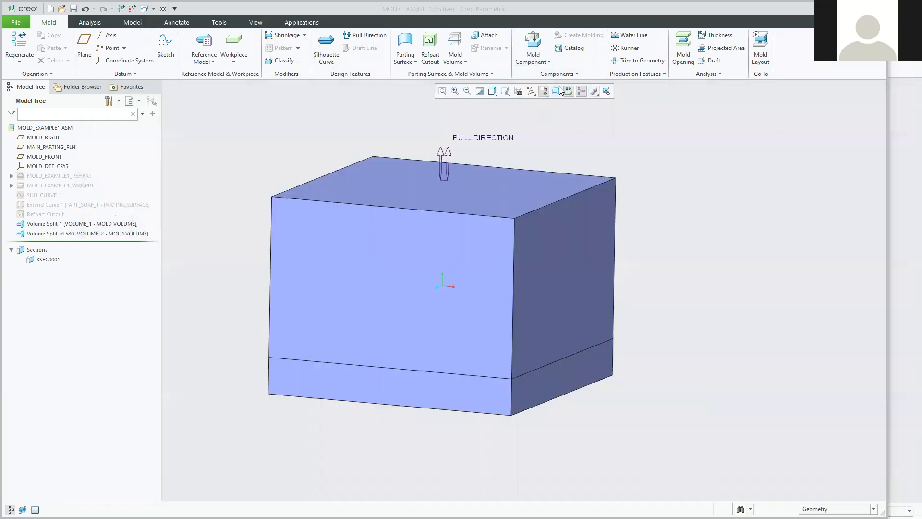
Create cavity insert mold components from both VOLUME_1 and VOLUME_2.
{"action": "left_click", "coordinate": [543, 64]}
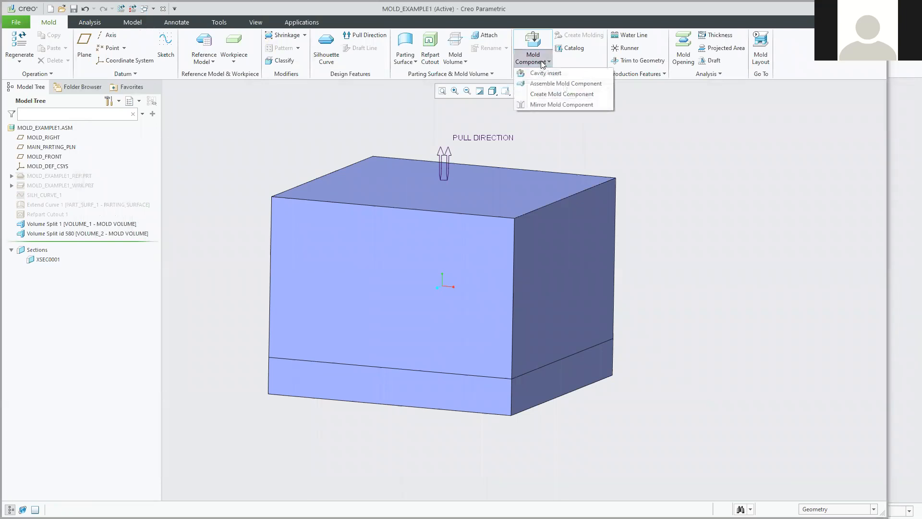
{"action": "left_click", "coordinate": [545, 73]}
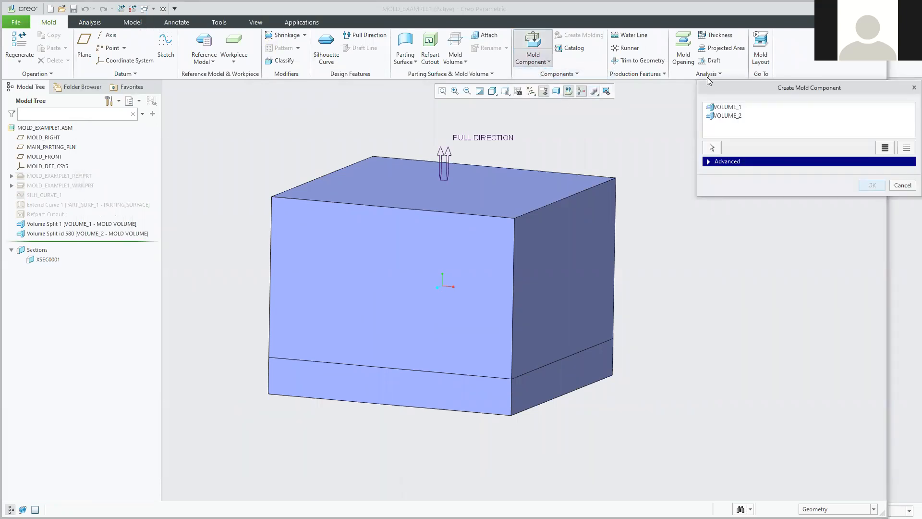
{"action": "left_click_drag", "start_coordinate": [730, 89], "coordinate": [676, 111]}
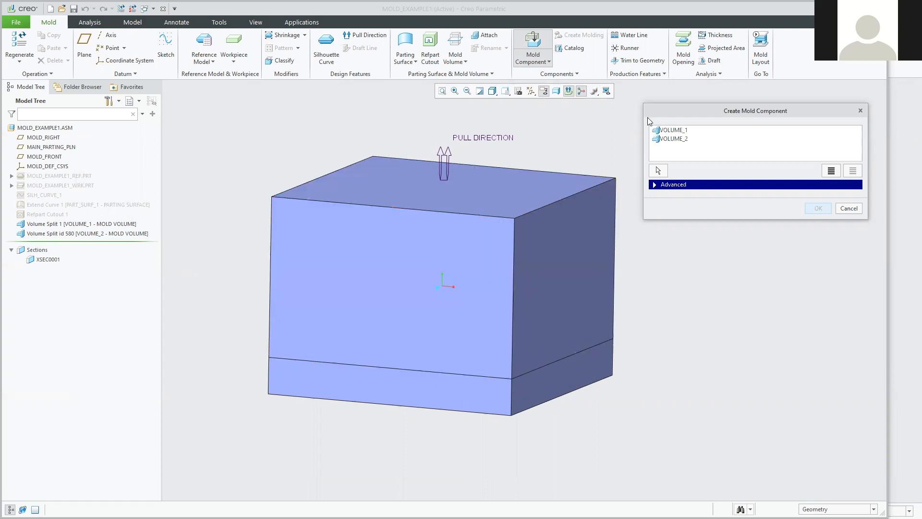
{"action": "left_click_drag", "start_coordinate": [648, 115], "coordinate": [641, 128]}
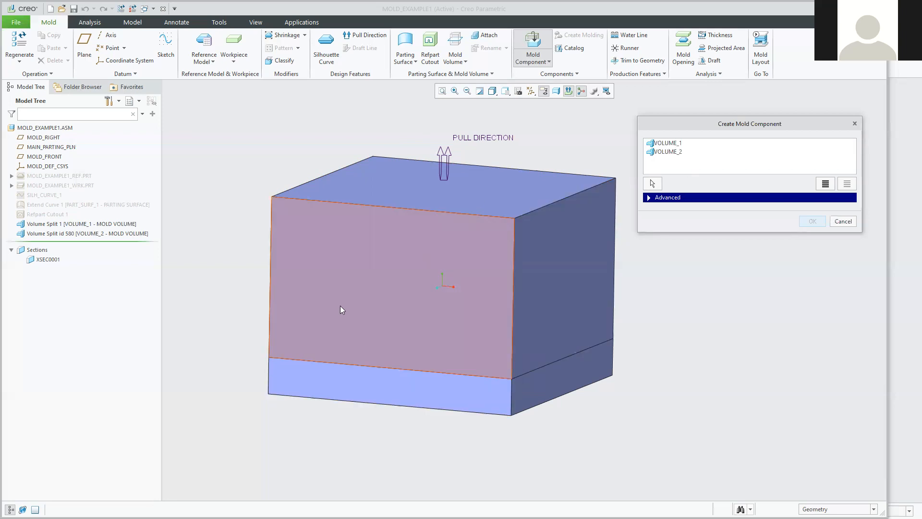
{"action": "left_click", "coordinate": [670, 144]}
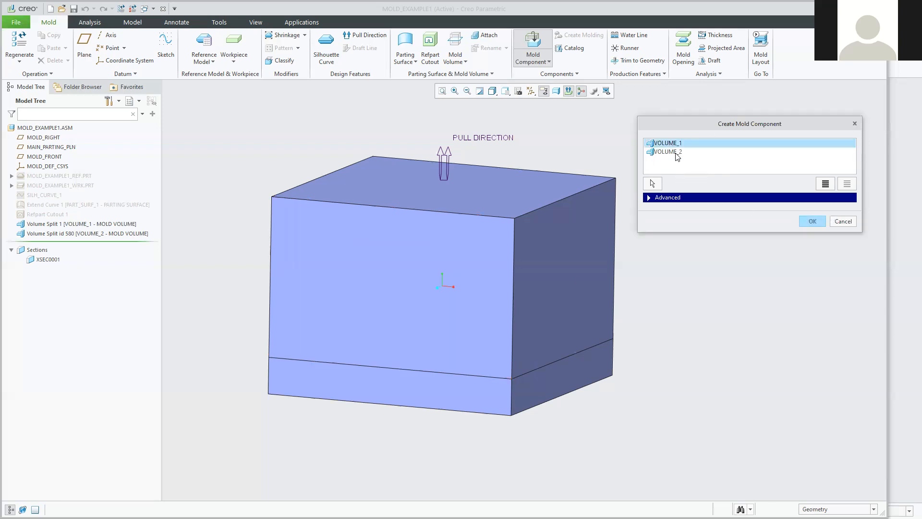
{"action": "left_click", "coordinate": [676, 153], "text": "ctrl"}
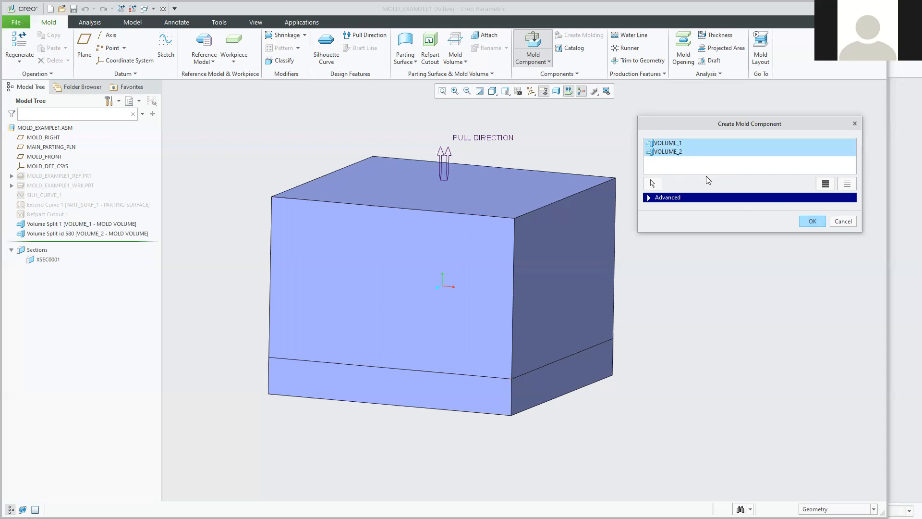
{"action": "left_click", "coordinate": [811, 222]}
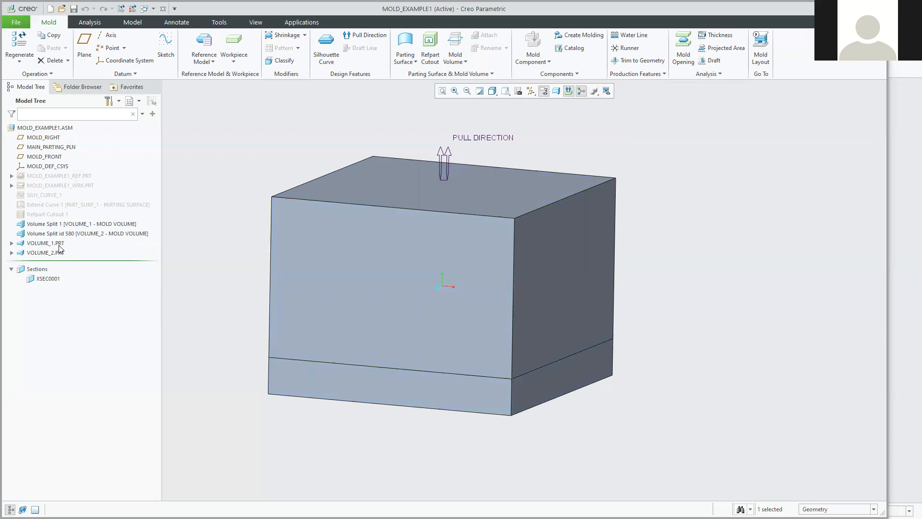
Compare the two volume split features with the VOLUME_1 and VOLUME_2 parts by highlighting them in the model.
{"action": "left_click", "coordinate": [39, 233]}
{"action": "left_click", "coordinate": [37, 224], "text": "ctrl"}
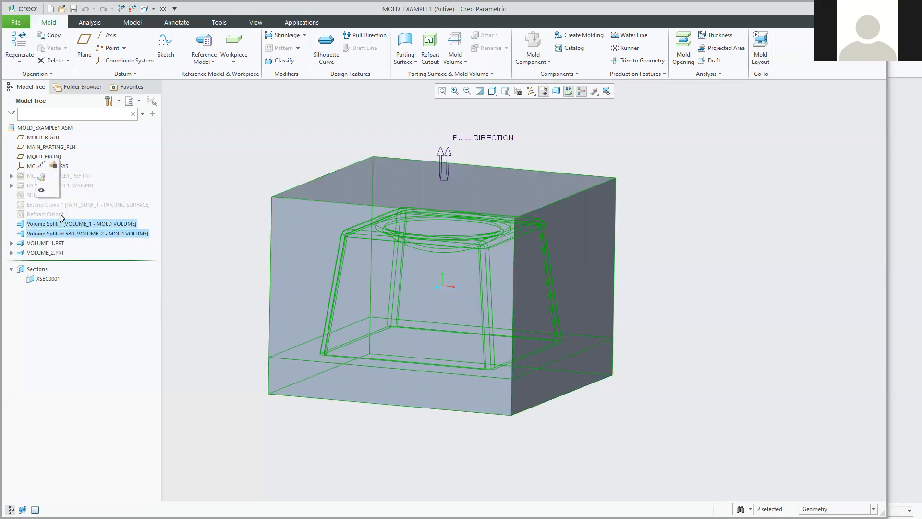
{"action": "left_click", "coordinate": [44, 243]}
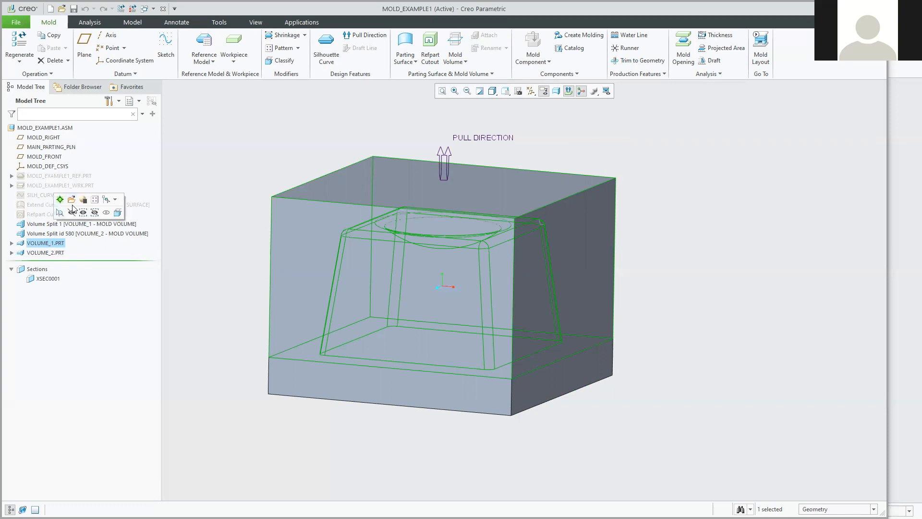
{"action": "left_click", "coordinate": [43, 251]}
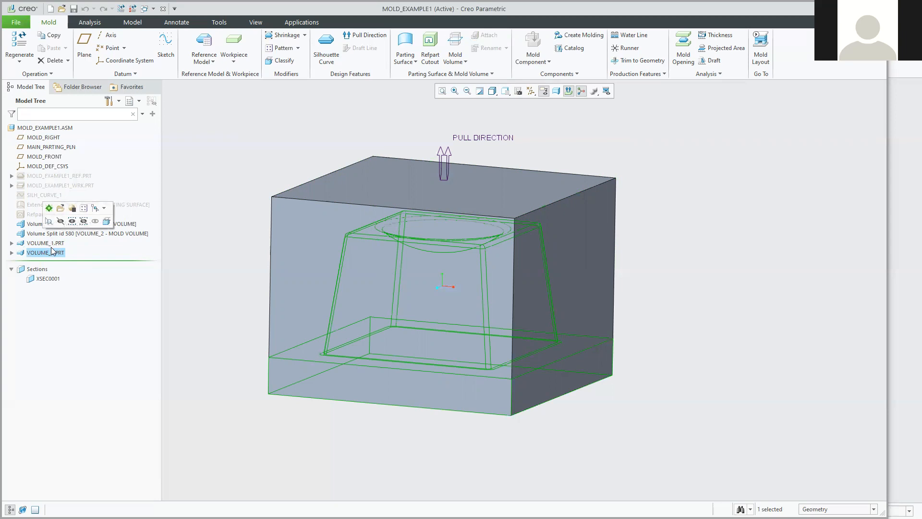
Open VOLUME_1.PRT in its own window and inspect its cavity side.
{"action": "left_click", "coordinate": [52, 243]}
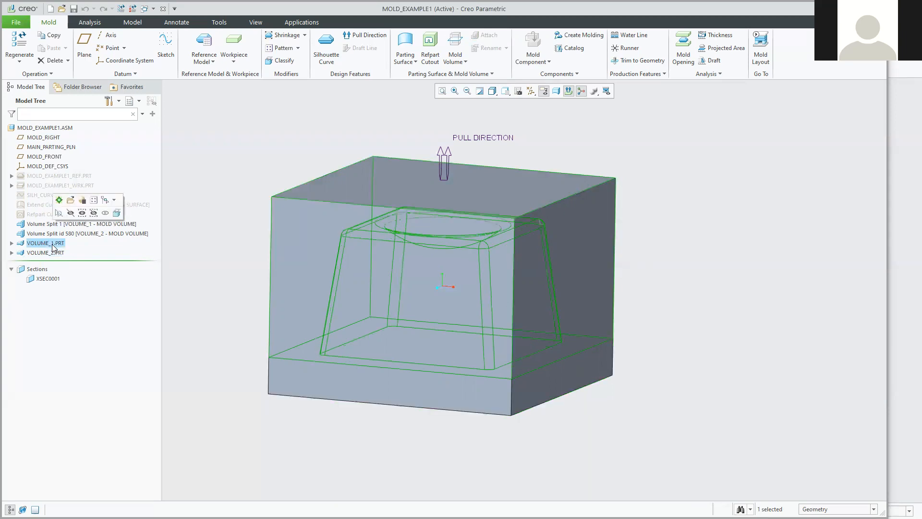
{"action": "left_click", "coordinate": [71, 201]}
{"action": "middle_click_drag", "start_coordinate": [409, 298], "coordinate": [268, 298]}
{"action": "middle_click_drag", "start_coordinate": [335, 305], "coordinate": [324, 330]}
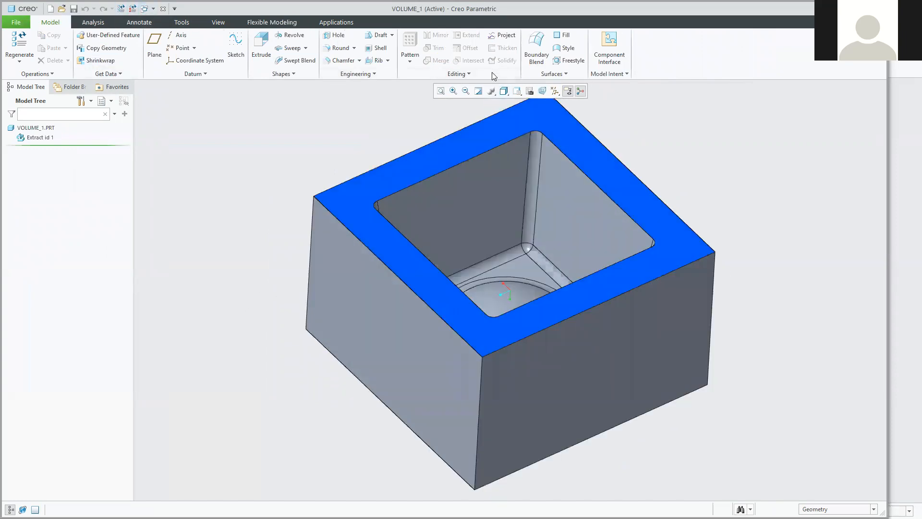
{"action": "left_click", "coordinate": [218, 22]}
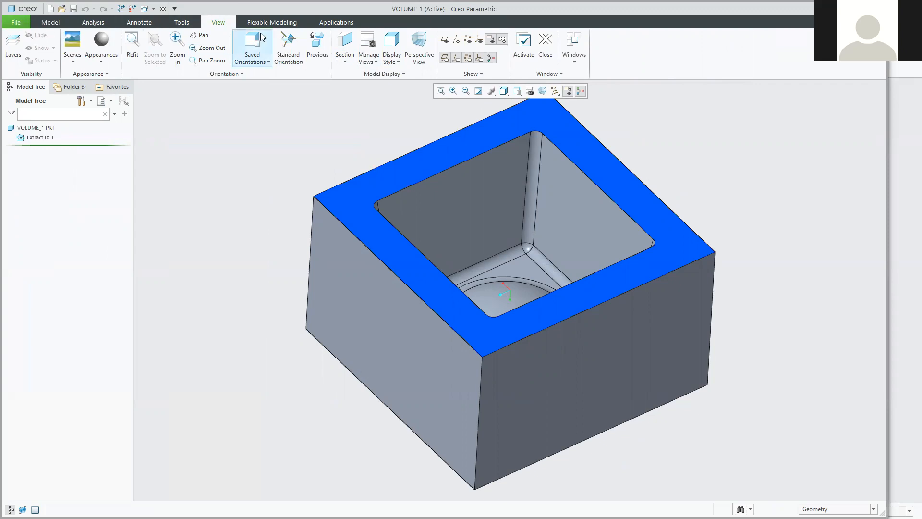
{"action": "left_click", "coordinate": [345, 46]}
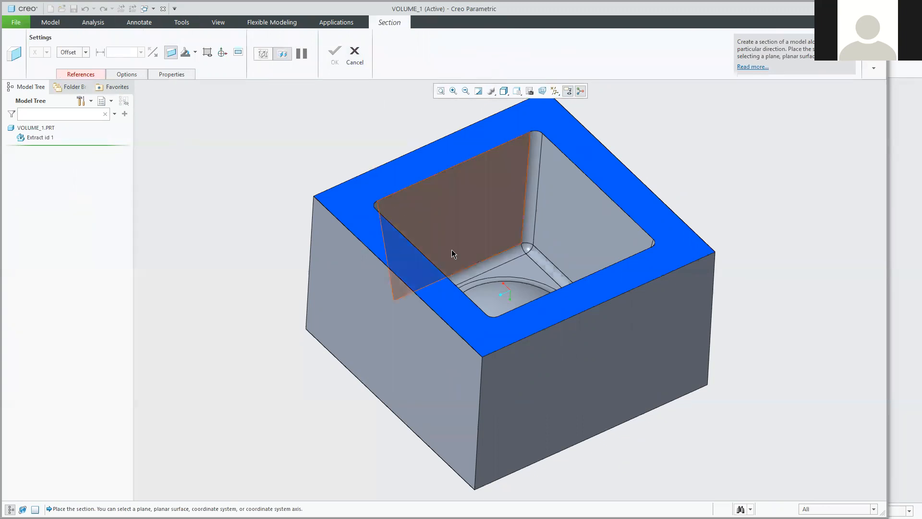
{"action": "middle_click_drag", "start_coordinate": [583, 374], "coordinate": [555, 360]}
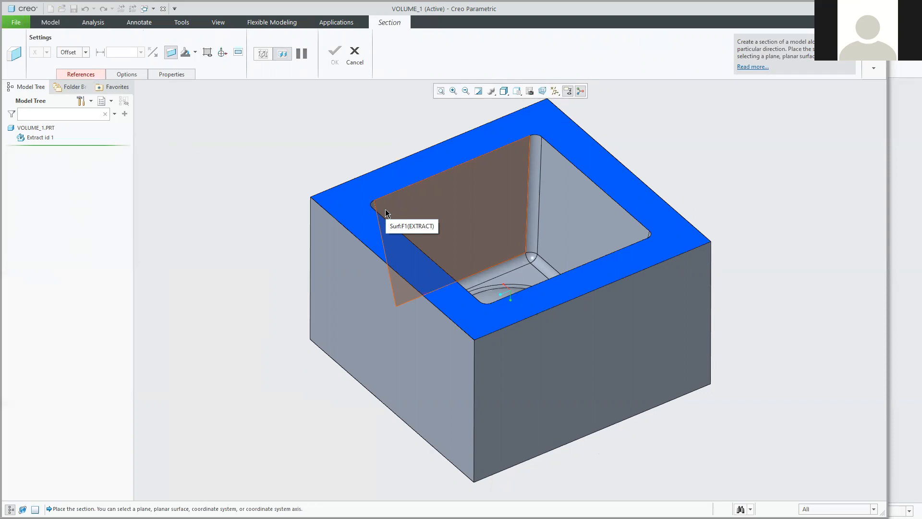
{"action": "middle_click_drag", "start_coordinate": [312, 176], "coordinate": [259, 174]}
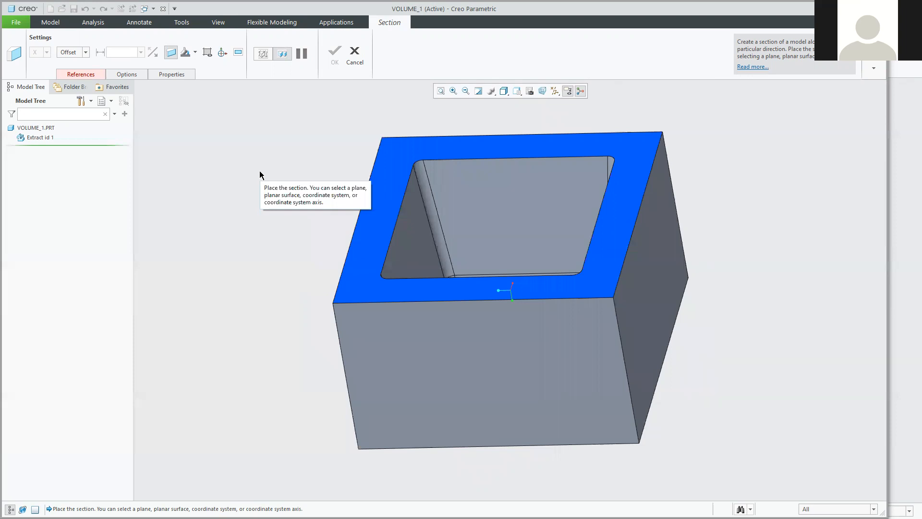
{"action": "mouse_move", "coordinate": [264, 234]}
{"action": "middle_mouse_down"}
{"action": "mouse_move", "coordinate": [288, 228]}
{"action": "mouse_move", "coordinate": [282, 217]}
{"action": "mouse_move", "coordinate": [293, 231]}
{"action": "mouse_move", "coordinate": [287, 220]}
{"action": "mouse_move", "coordinate": [286, 247]}
{"action": "mouse_move", "coordinate": [264, 238]}
{"action": "mouse_move", "coordinate": [281, 234]}
{"action": "mouse_move", "coordinate": [264, 224]}
{"action": "mouse_move", "coordinate": [278, 259]}
{"action": "middle_mouse_up"}
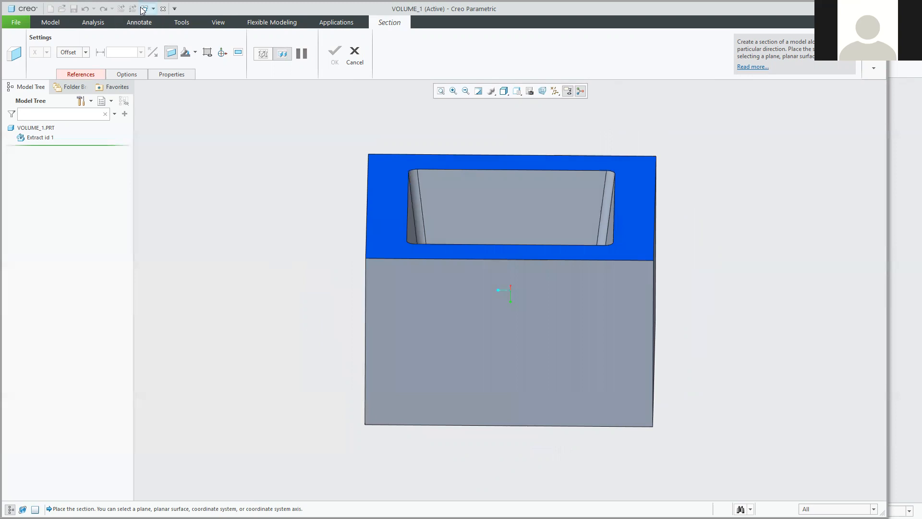
Check the MOLD_EXAMPLE1.ASM assembly and return to VOLUME_1.PRT.
{"action": "left_click", "coordinate": [143, 9]}
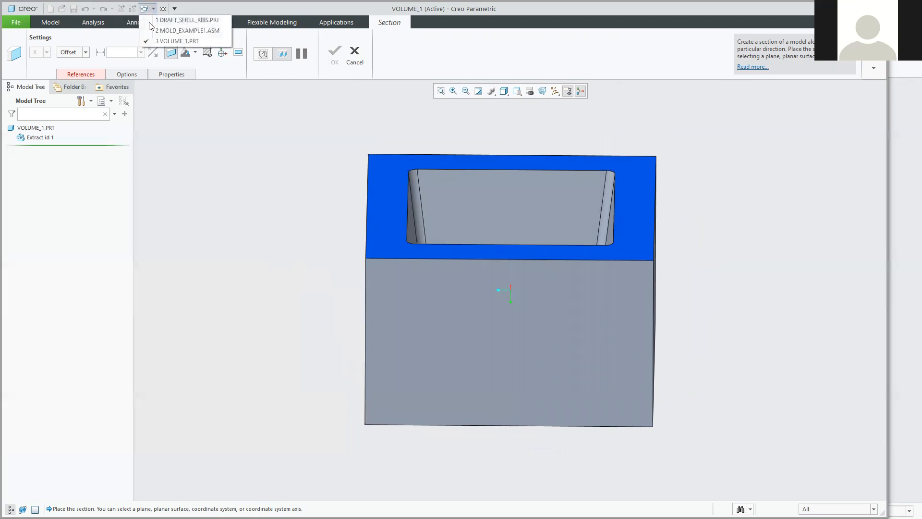
{"action": "left_click", "coordinate": [197, 30]}
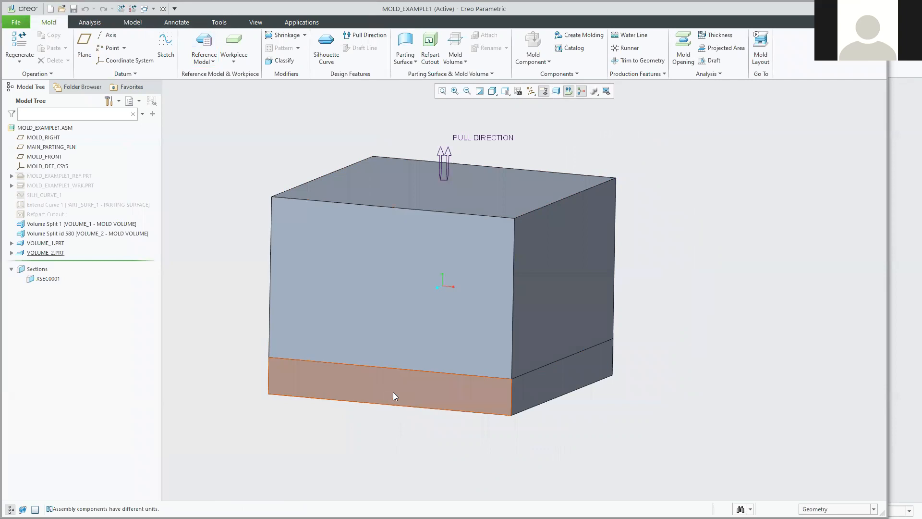
{"action": "left_click", "coordinate": [143, 9]}
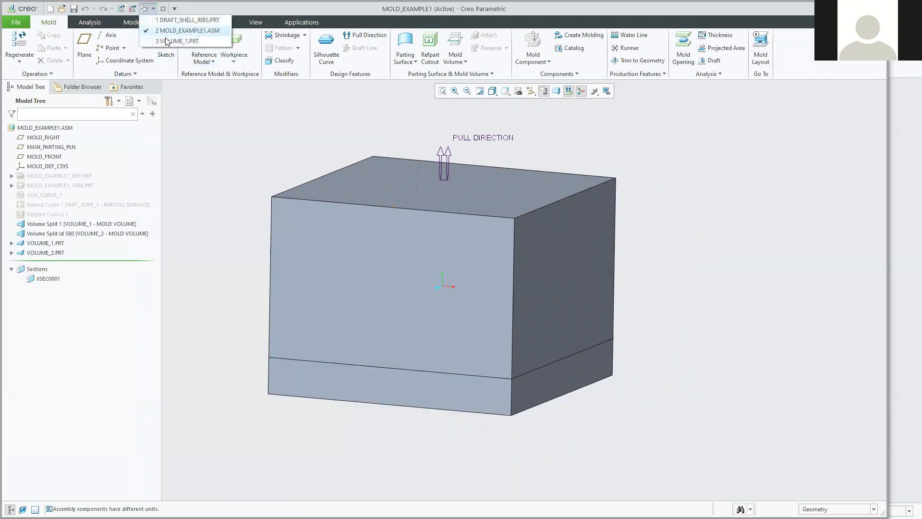
{"action": "left_click", "coordinate": [175, 41]}
Preview a planar section through VOLUME_1 offset about 116.6 from a side face, inspect the cavity profile, and discard the section.
{"action": "key", "text": "ctrl+d"}
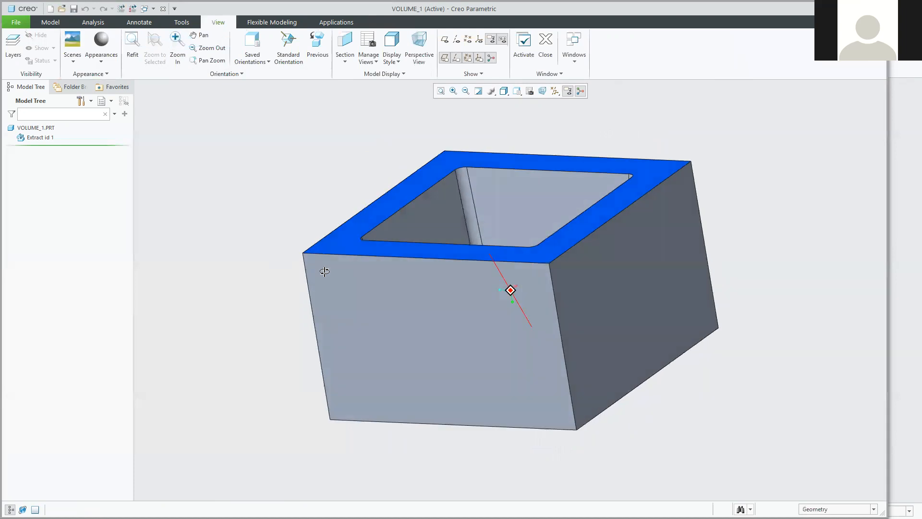
{"action": "left_click", "coordinate": [349, 40]}
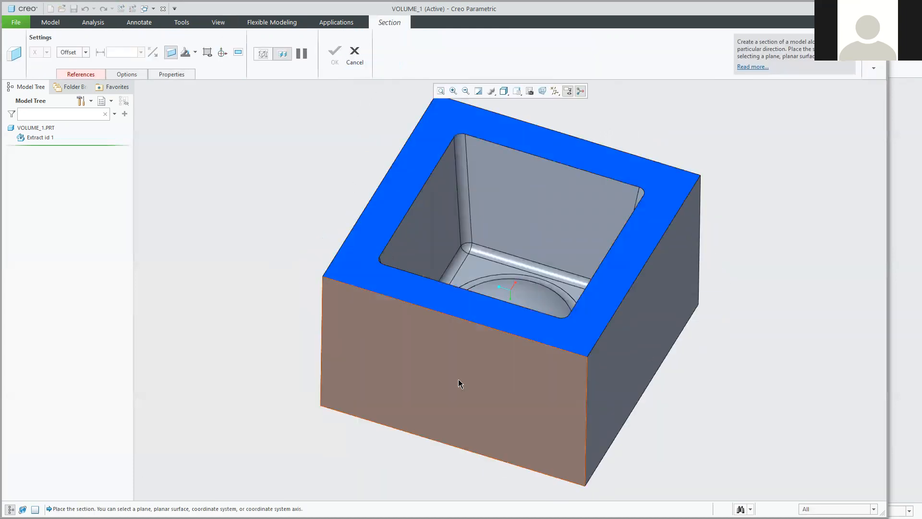
{"action": "left_click", "coordinate": [651, 309]}
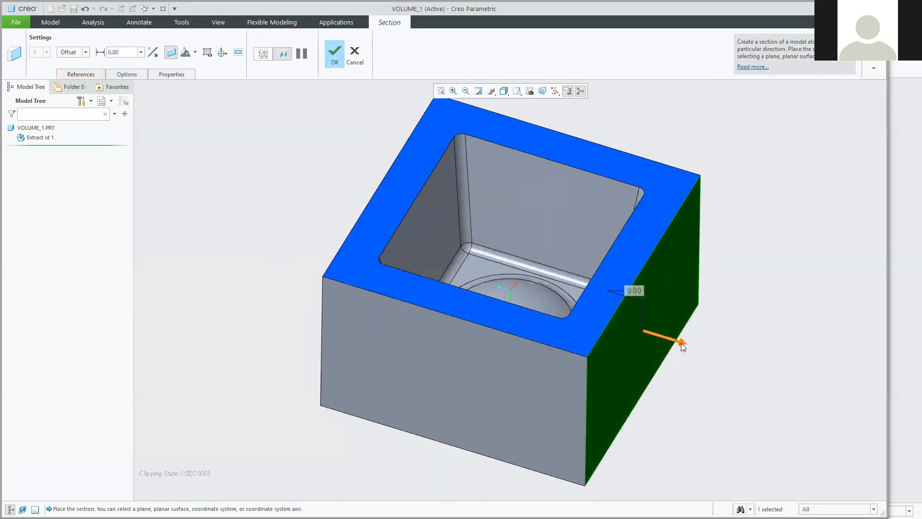
{"action": "left_click_drag", "start_coordinate": [683, 345], "coordinate": [526, 334]}
{"action": "middle_click_drag", "start_coordinate": [516, 415], "coordinate": [473, 382]}
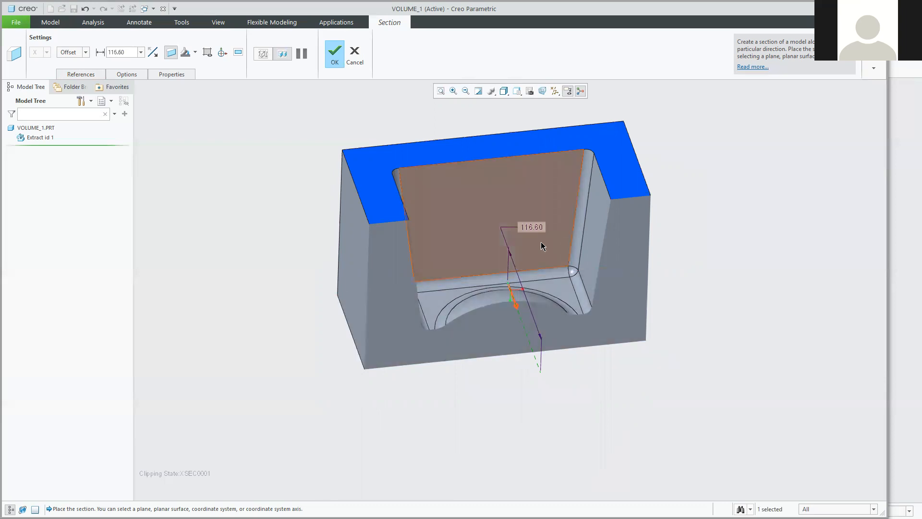
{"action": "left_click", "coordinate": [355, 54]}
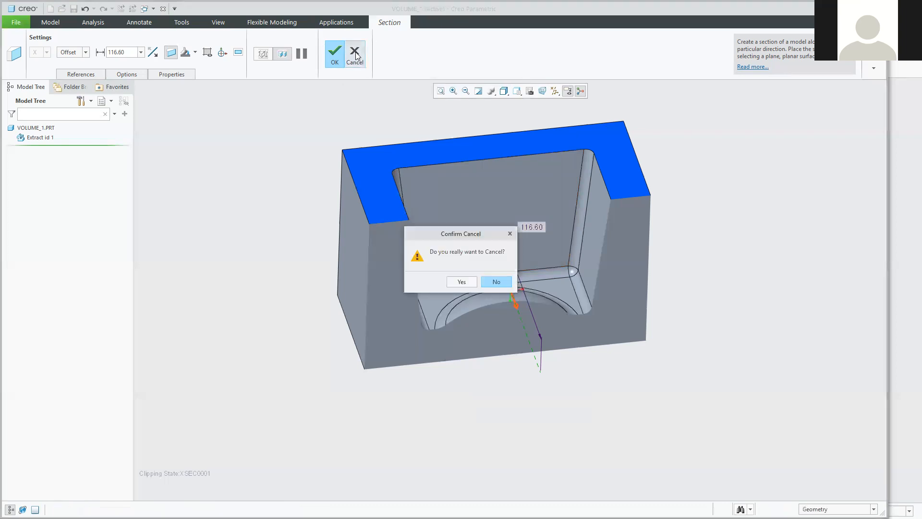
{"action": "key", "text": "Return"}
{"action": "mouse_move", "coordinate": [318, 289]}
{"action": "middle_mouse_down"}
{"action": "mouse_move", "coordinate": [302, 336]}
{"action": "mouse_move", "coordinate": [305, 308]}
{"action": "mouse_move", "coordinate": [325, 303]}
{"action": "middle_mouse_up"}
{"action": "key", "text": "ctrl+d"}
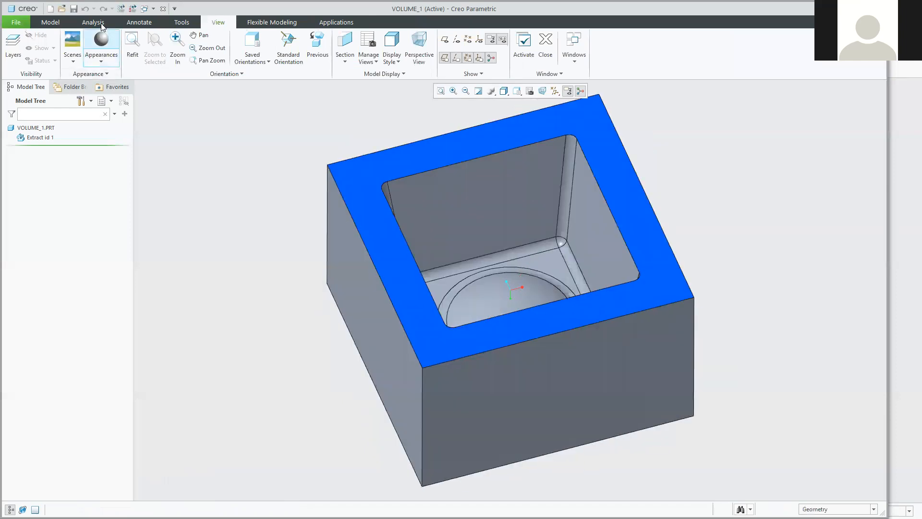
Switch from the VOLUME_1 part to the MOLD_EXAMPLE1 assembly window.
{"action": "left_click", "coordinate": [145, 9]}
{"action": "left_click", "coordinate": [145, 9]}
{"action": "left_click", "coordinate": [145, 10]}
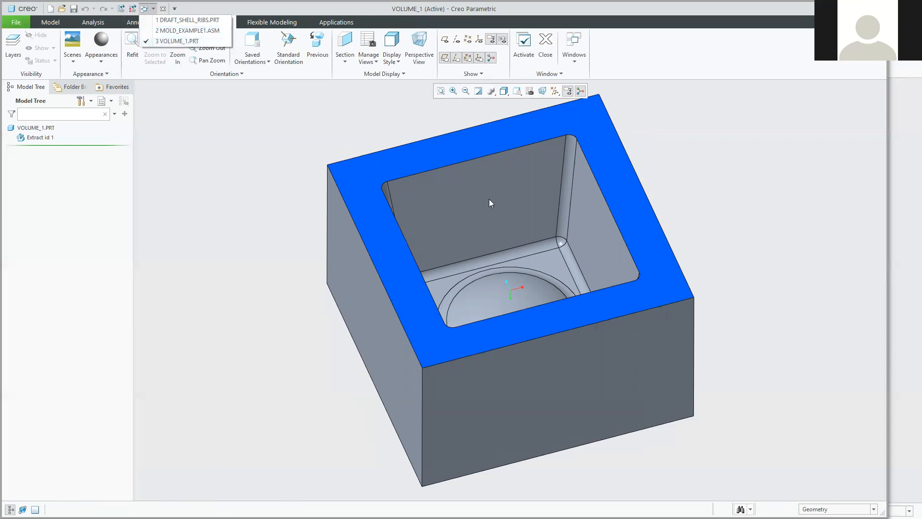
{"action": "left_click", "coordinate": [147, 13]}
{"action": "left_click", "coordinate": [147, 12]}
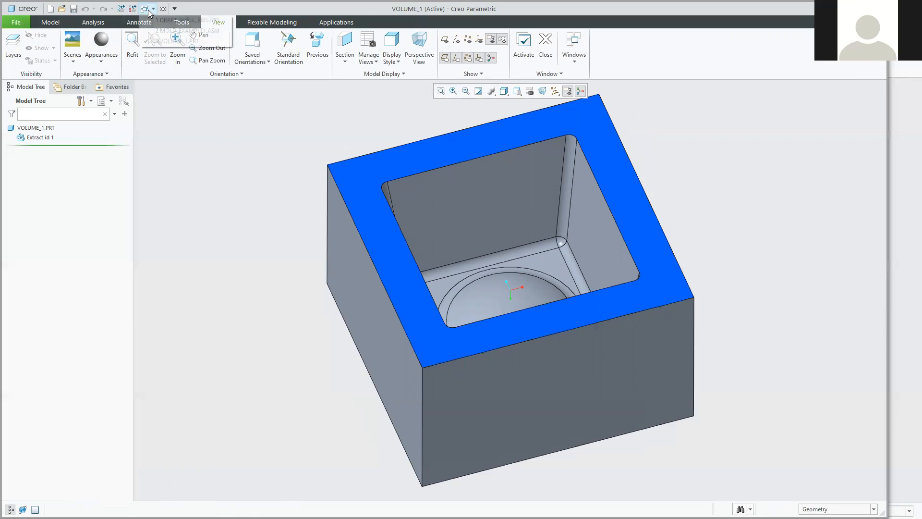
{"action": "left_click", "coordinate": [148, 12]}
{"action": "left_click", "coordinate": [147, 10]}
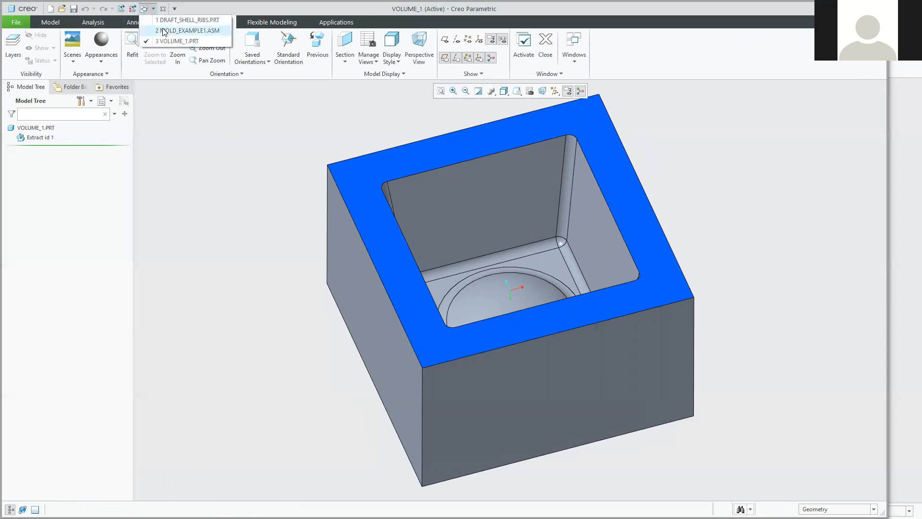
{"action": "left_click", "coordinate": [209, 10]}
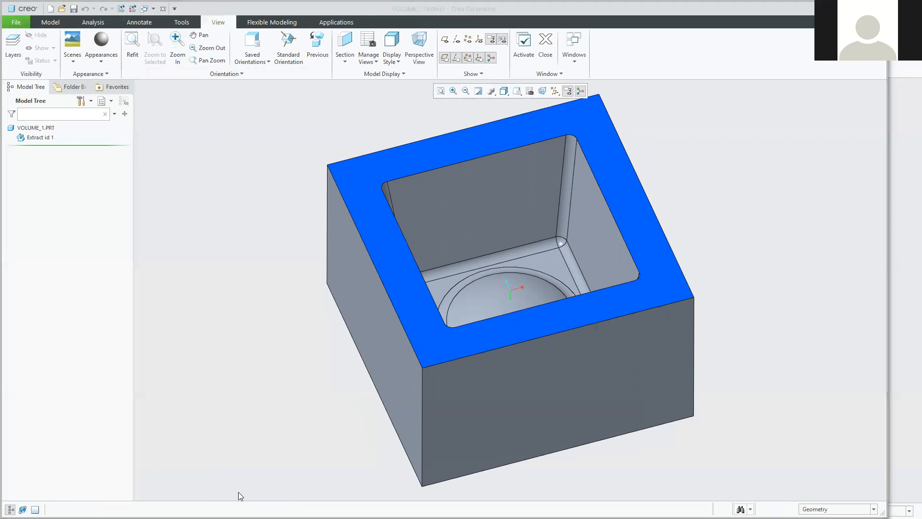
{"action": "key", "text": "super"}
{"action": "mouse_move", "coordinate": [316, 509]}
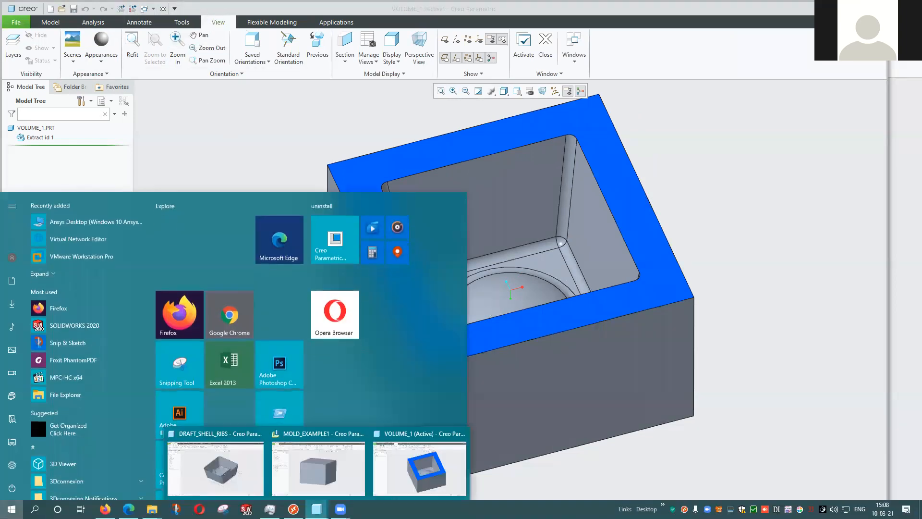
{"action": "left_click", "coordinate": [318, 473]}
{"action": "key", "text": "ctrl+d"}
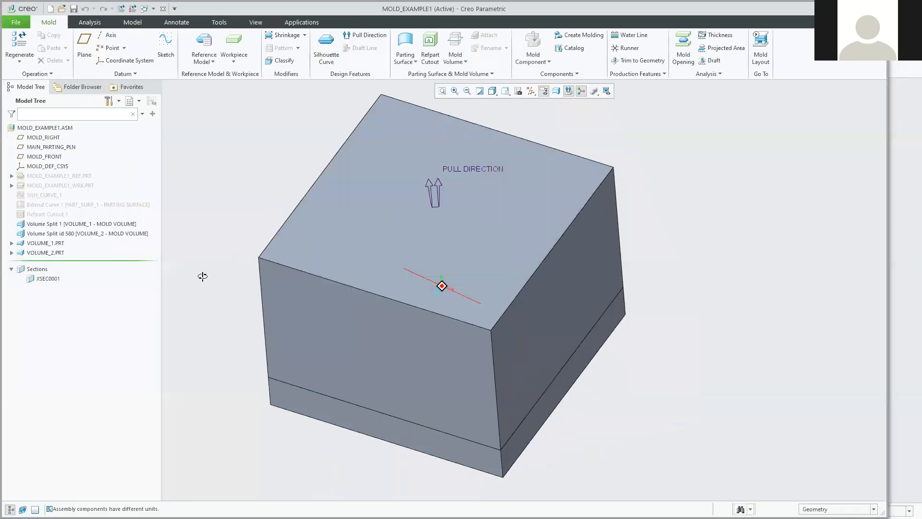
Highlight VOLUME_1 in the assembly, open VOLUME_2.PRT in its own window and inspect its raised core side.
{"action": "left_click", "coordinate": [56, 244]}
{"action": "mouse_move", "coordinate": [232, 281]}
{"action": "middle_mouse_down"}
{"action": "mouse_move", "coordinate": [251, 258]}
{"action": "mouse_move", "coordinate": [236, 256]}
{"action": "mouse_move", "coordinate": [228, 281]}
{"action": "middle_mouse_up"}
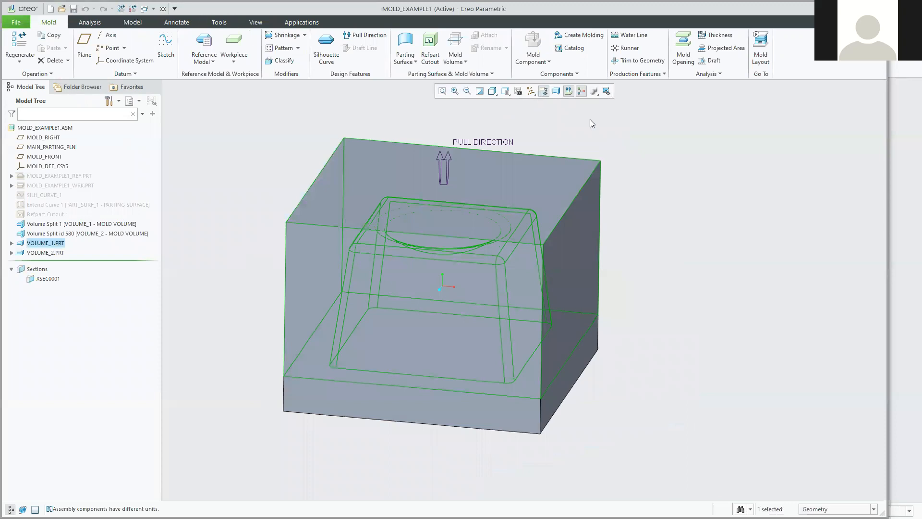
{"action": "left_click", "coordinate": [53, 252]}
{"action": "left_click", "coordinate": [66, 209]}
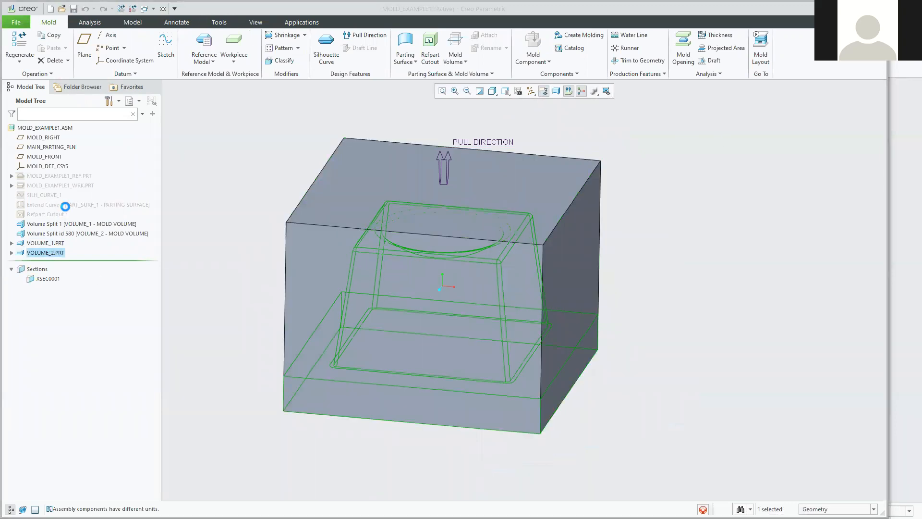
{"action": "mouse_move", "coordinate": [314, 293]}
{"action": "middle_mouse_down"}
{"action": "mouse_move", "coordinate": [323, 269]}
{"action": "mouse_move", "coordinate": [295, 216]}
{"action": "mouse_move", "coordinate": [264, 253]}
{"action": "mouse_move", "coordinate": [274, 256]}
{"action": "middle_mouse_up"}
{"action": "mouse_move", "coordinate": [351, 272]}
{"action": "middle_mouse_down"}
{"action": "mouse_move", "coordinate": [368, 273]}
{"action": "mouse_move", "coordinate": [315, 248]}
{"action": "middle_mouse_up"}
{"action": "middle_click", "coordinate": [370, 276], "text": "ctrl"}
{"action": "scroll", "coordinate": [403, 278], "scroll_direction": "down", "scroll_amount": 2}
{"action": "left_click", "coordinate": [432, 277]}
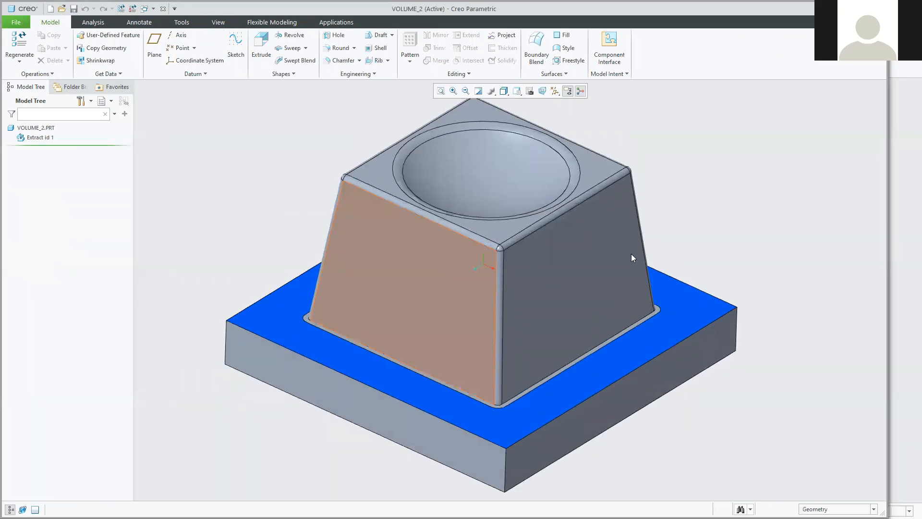
{"action": "middle_click_drag", "start_coordinate": [201, 437], "coordinate": [155, 441], "text": "shift"}
Return to the MOLD_EXAMPLE1 assembly and highlight the hidden MOLD_EXAMPLE1_REF.PRT reference part inside the mold block.
{"action": "key", "text": "super"}
{"action": "mouse_move", "coordinate": [317, 508]}
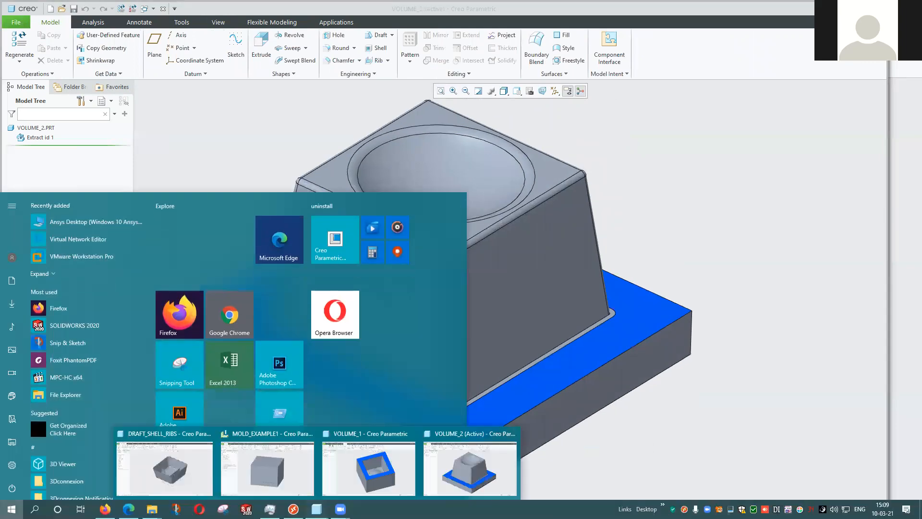
{"action": "left_click", "coordinate": [289, 460]}
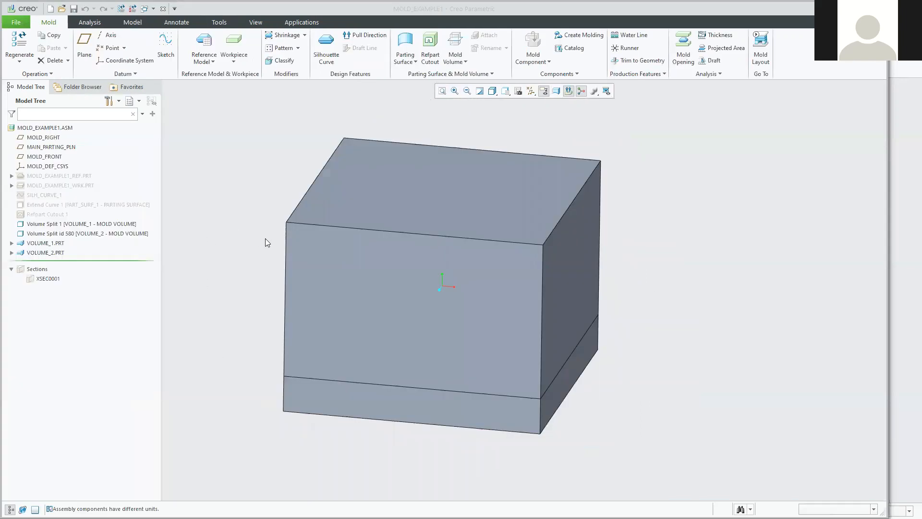
{"action": "mouse_move", "coordinate": [362, 255]}
{"action": "middle_mouse_down", "text": "shift"}
{"action": "mouse_move", "coordinate": [337, 255]}
{"action": "mouse_move", "coordinate": [355, 248]}
{"action": "middle_mouse_up", "text": "shift"}
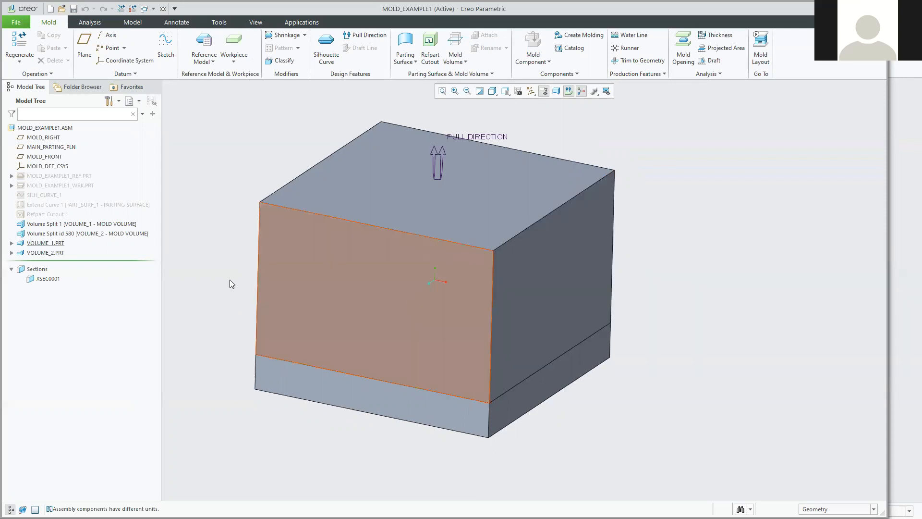
{"action": "mouse_move", "coordinate": [214, 246]}
{"action": "middle_mouse_down"}
{"action": "mouse_move", "coordinate": [223, 237]}
{"action": "mouse_move", "coordinate": [246, 242]}
{"action": "mouse_move", "coordinate": [216, 250]}
{"action": "middle_mouse_up"}
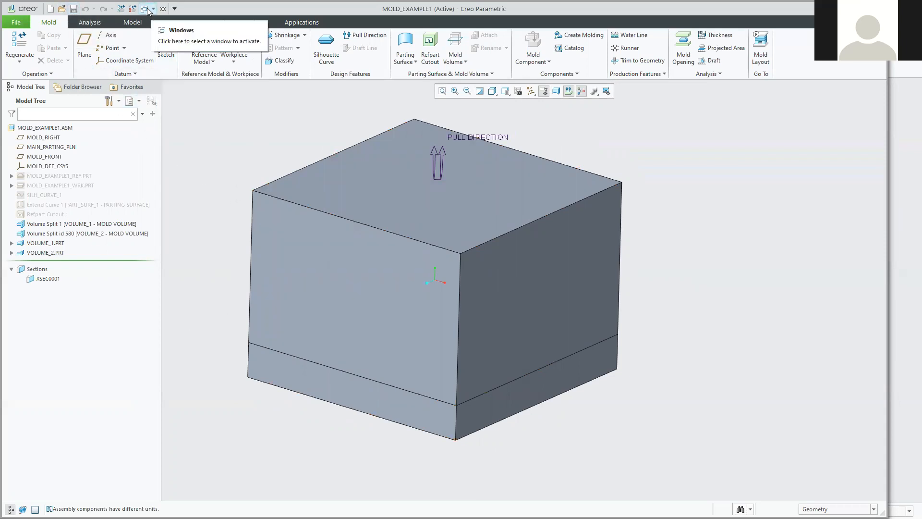
{"action": "left_click", "coordinate": [45, 176]}
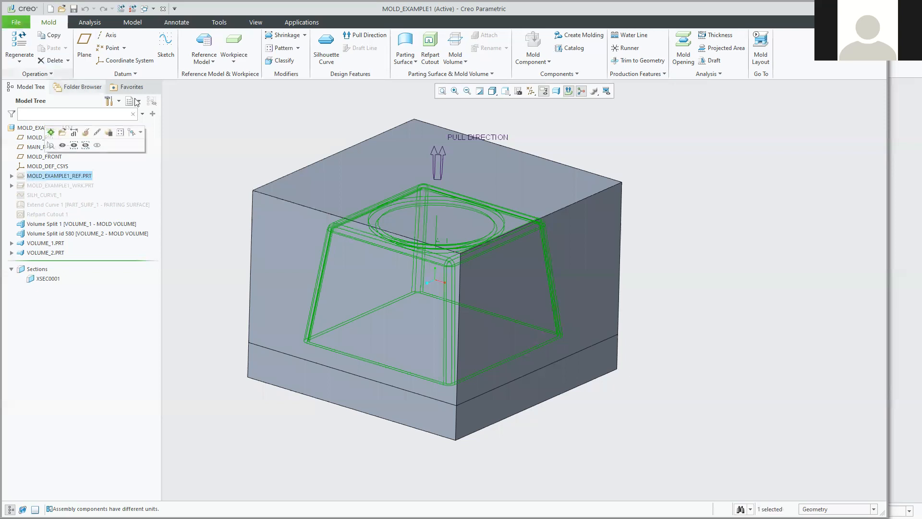
{"action": "left_click", "coordinate": [252, 142]}
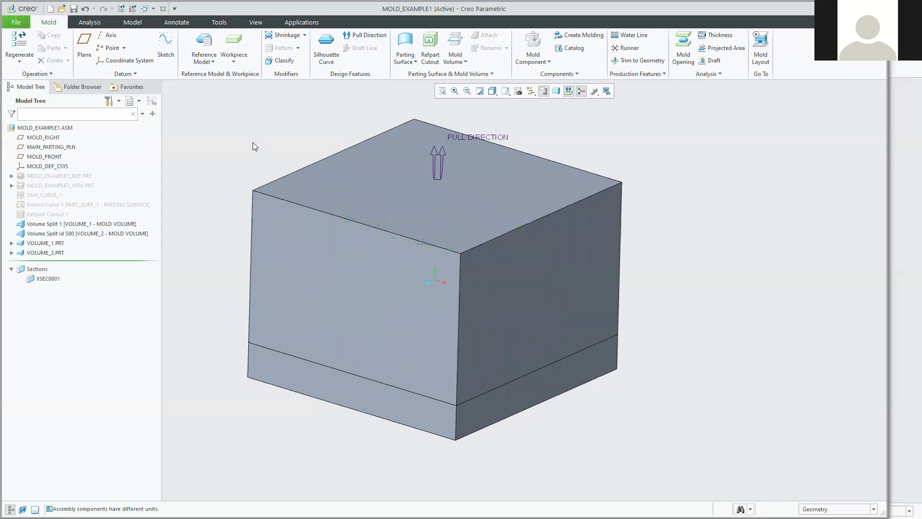
{"action": "left_click", "coordinate": [17, 24]}
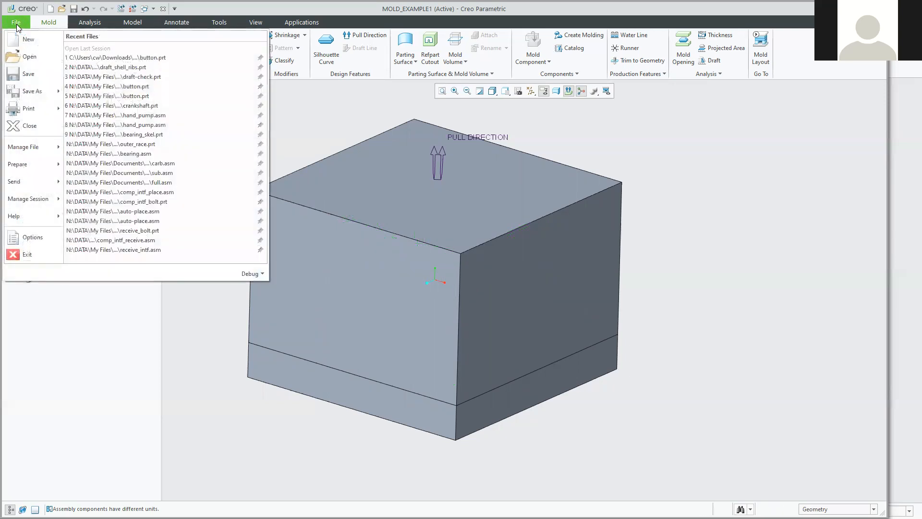
{"action": "left_click", "coordinate": [30, 57]}
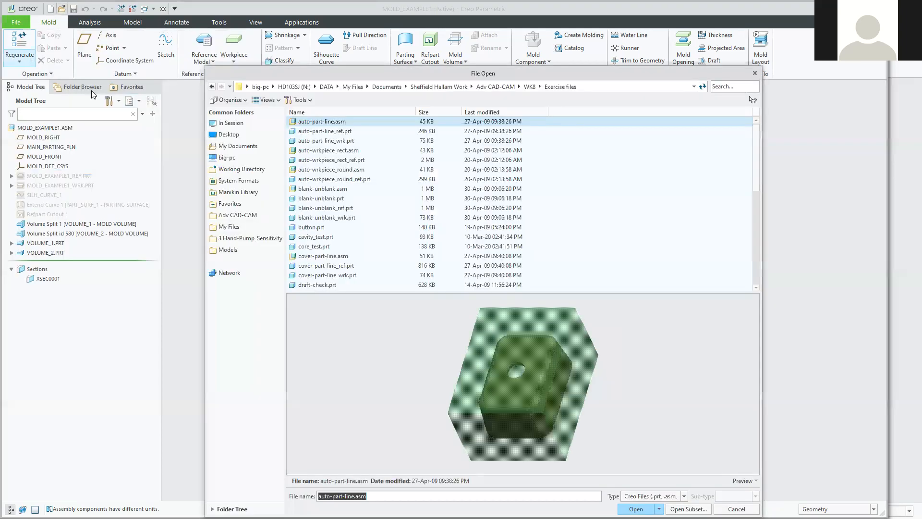
{"action": "double_click", "coordinate": [310, 228]}
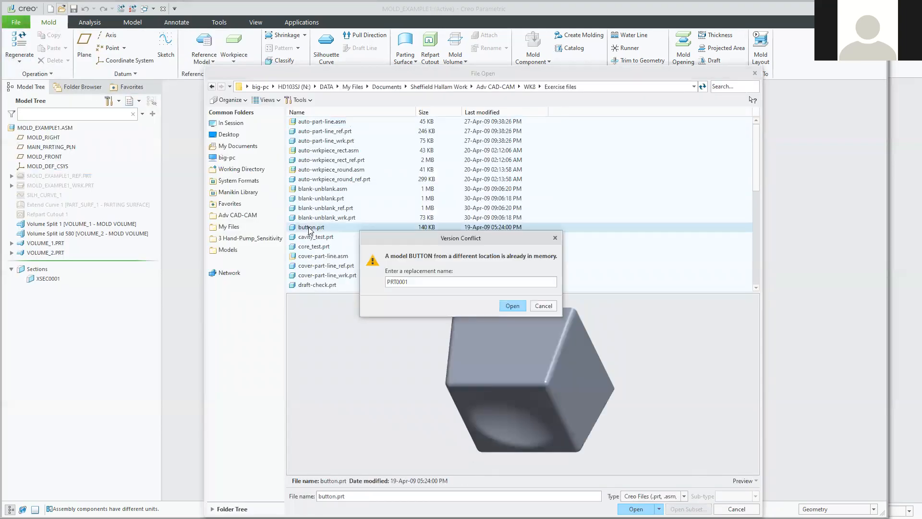
{"action": "left_click_drag", "start_coordinate": [421, 286], "coordinate": [354, 282]}
{"action": "left_click", "coordinate": [544, 306]}
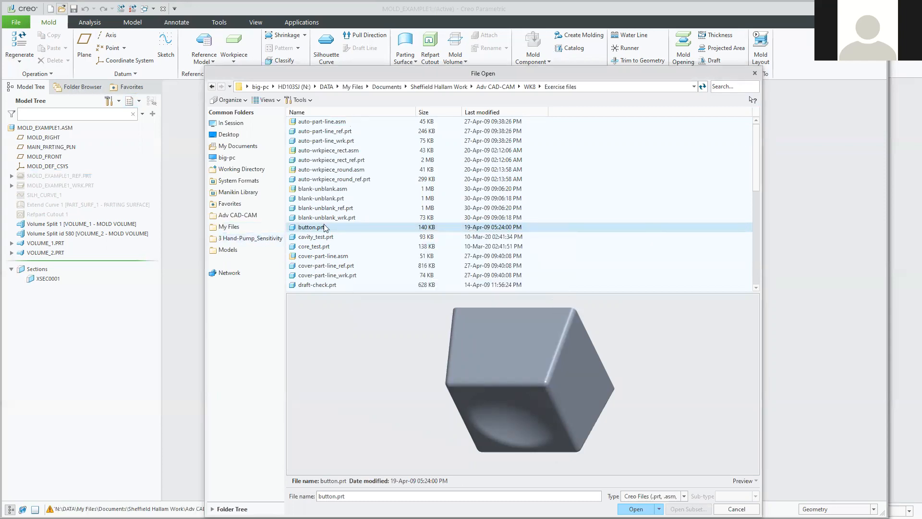
{"action": "left_click", "coordinate": [754, 73]}
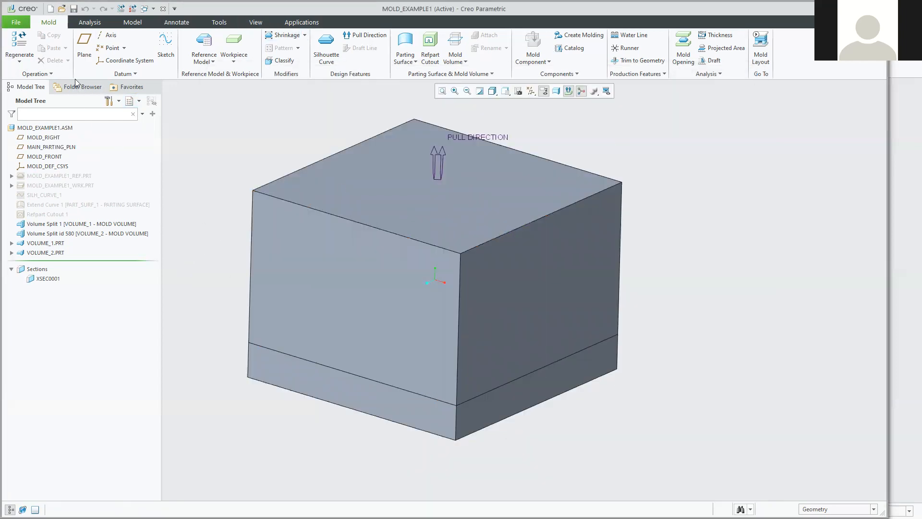
Save MOLD_EXAMPLE1.ASM in the Exercise files folder and close the assembly, VOLUME_2 and VOLUME_1 windows.
{"action": "left_click", "coordinate": [75, 9]}
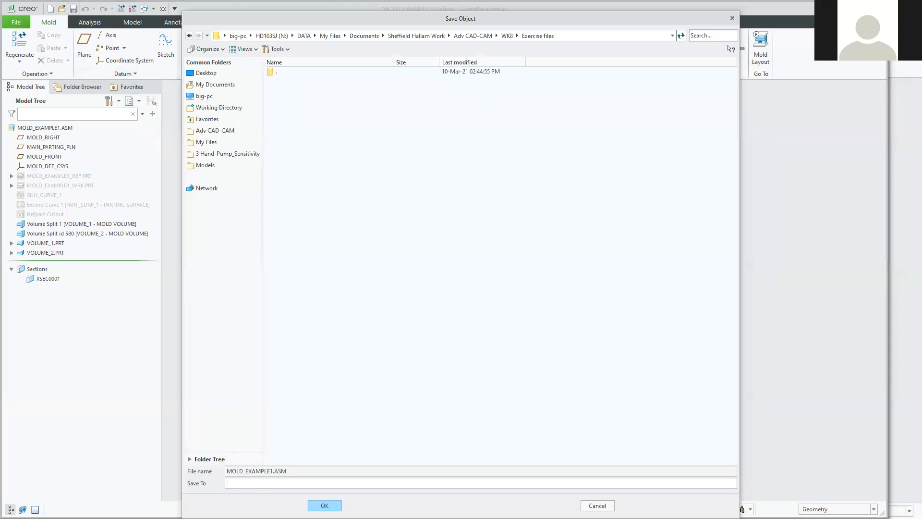
{"action": "left_click", "coordinate": [324, 505]}
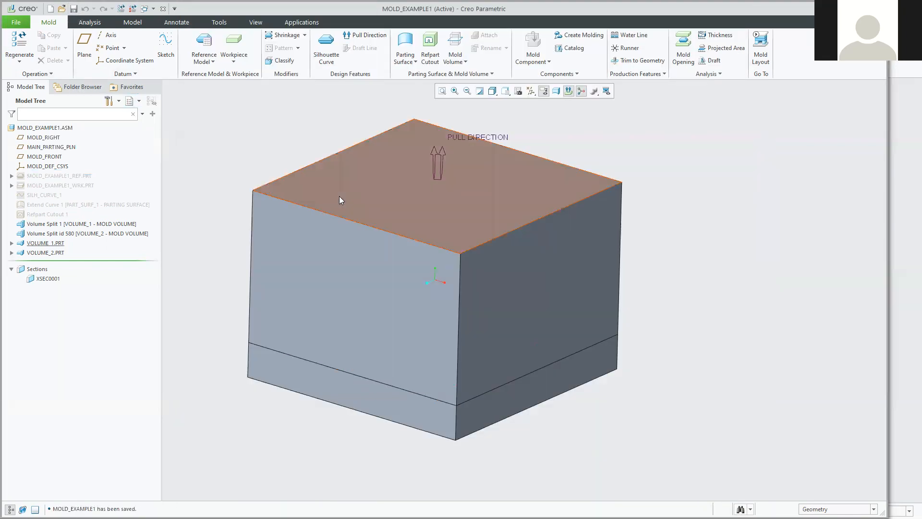
{"action": "left_click", "coordinate": [163, 10]}
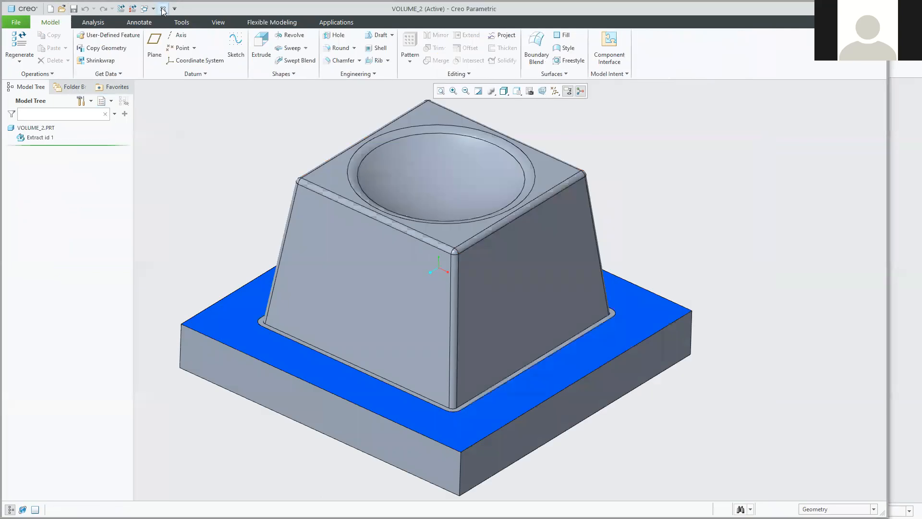
{"action": "left_click", "coordinate": [163, 10]}
{"action": "left_click", "coordinate": [163, 10]}
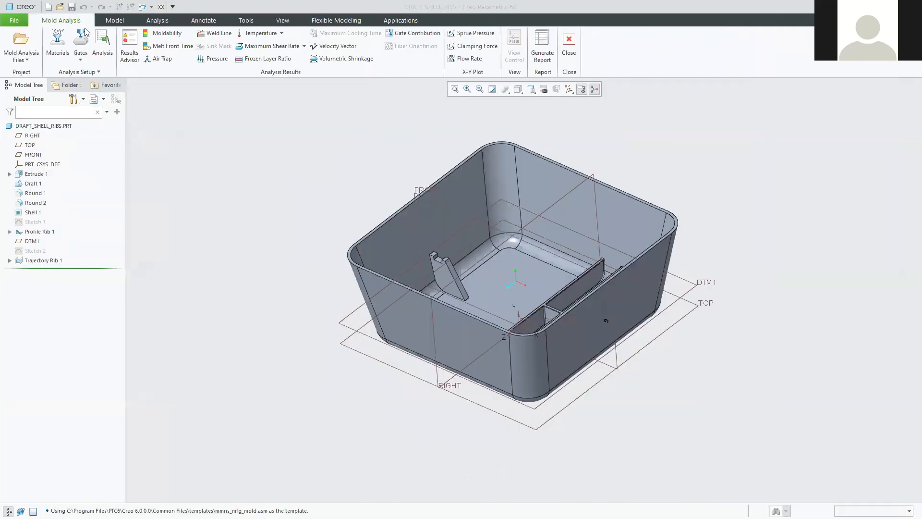
Erase all objects not displayed in a window from the session memory.
{"action": "left_click", "coordinate": [14, 20]}
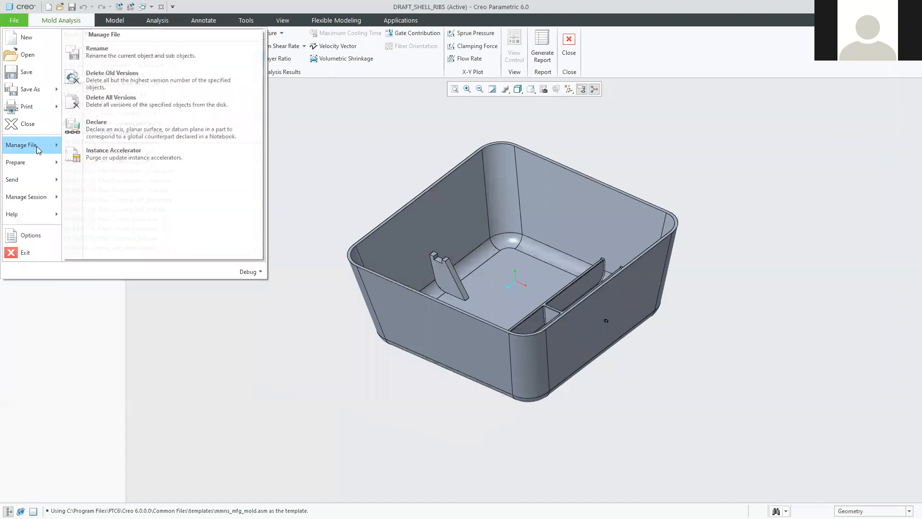
{"action": "mouse_move", "coordinate": [38, 162]}
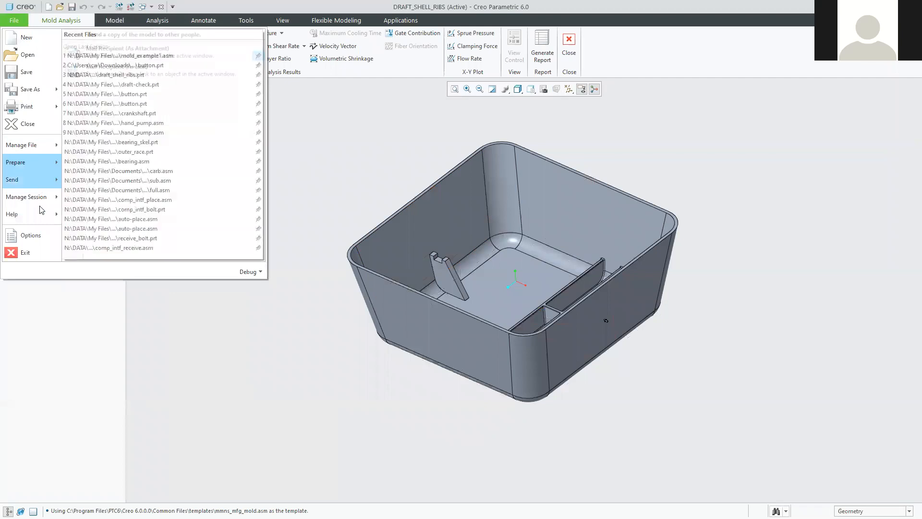
{"action": "mouse_move", "coordinate": [40, 195]}
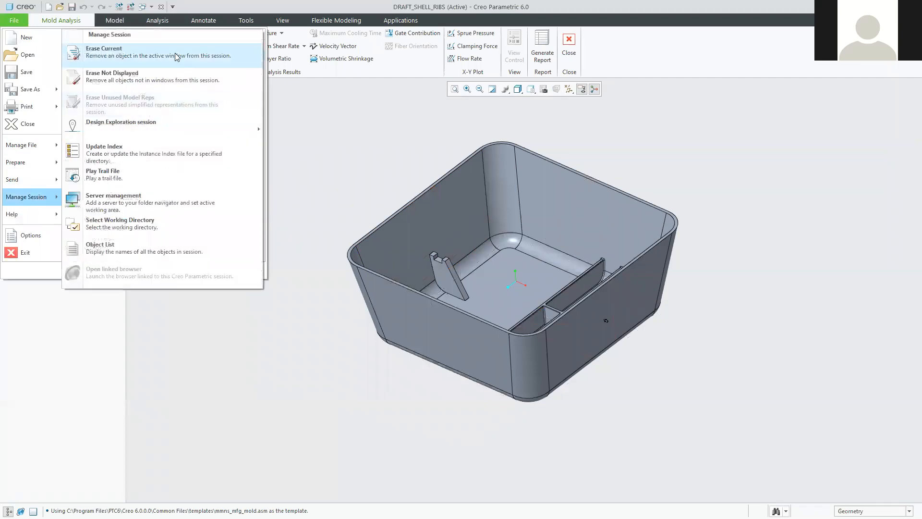
{"action": "left_click", "coordinate": [186, 81]}
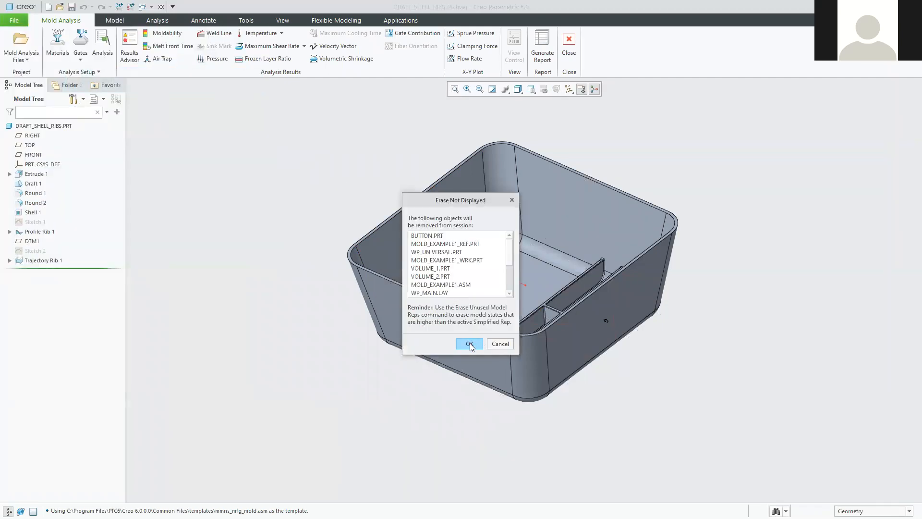
{"action": "left_click", "coordinate": [469, 344]}
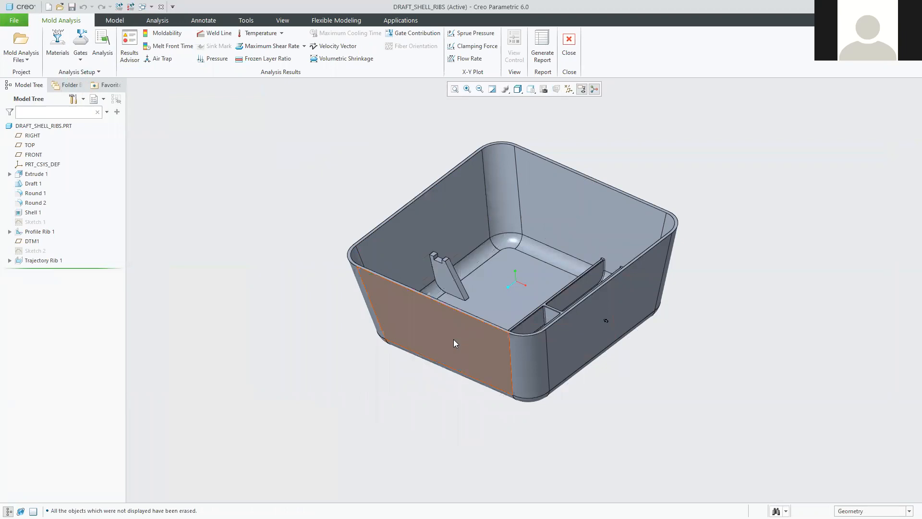
Open button.prt from the Exercise files folder and inspect the dished recess in its upper face.
{"action": "left_click", "coordinate": [13, 20]}
{"action": "left_click", "coordinate": [26, 55]}
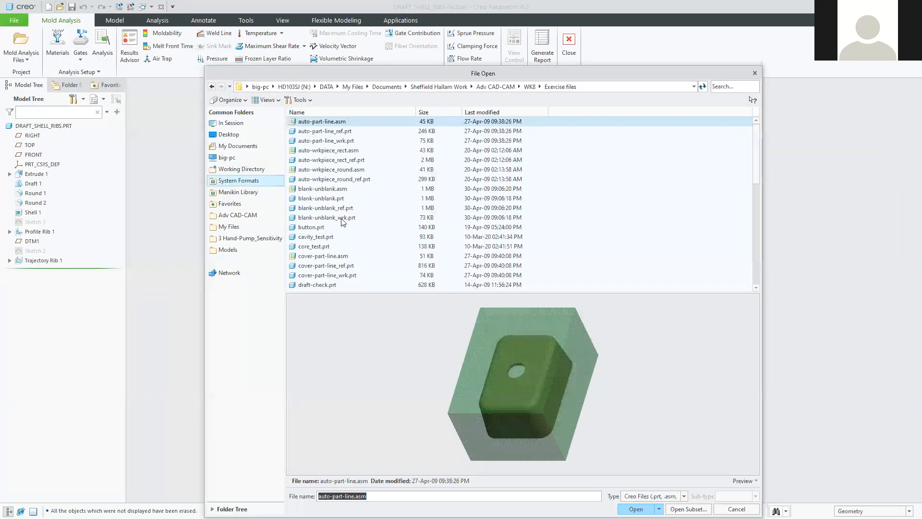
{"action": "double_click", "coordinate": [312, 223]}
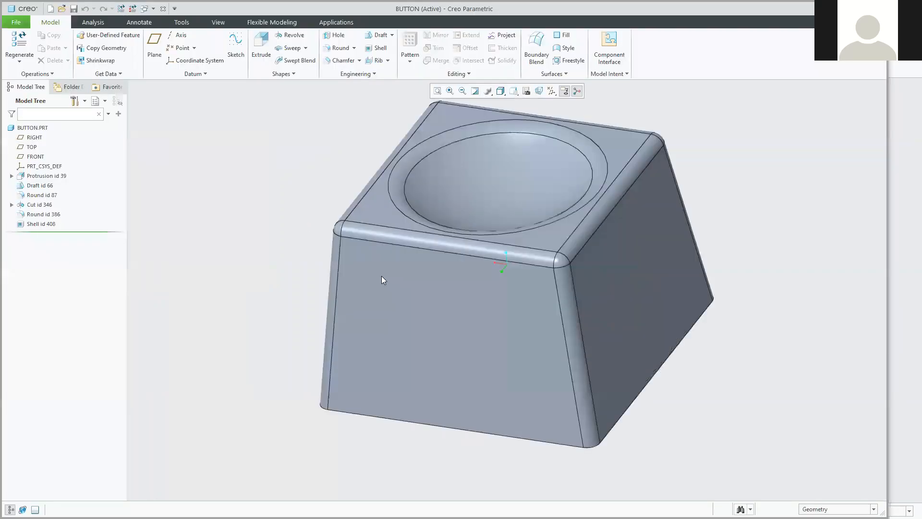
{"action": "mouse_move", "coordinate": [382, 275]}
{"action": "middle_mouse_down"}
{"action": "mouse_move", "coordinate": [316, 267]}
{"action": "mouse_move", "coordinate": [315, 233]}
{"action": "mouse_move", "coordinate": [288, 256]}
{"action": "middle_mouse_up"}
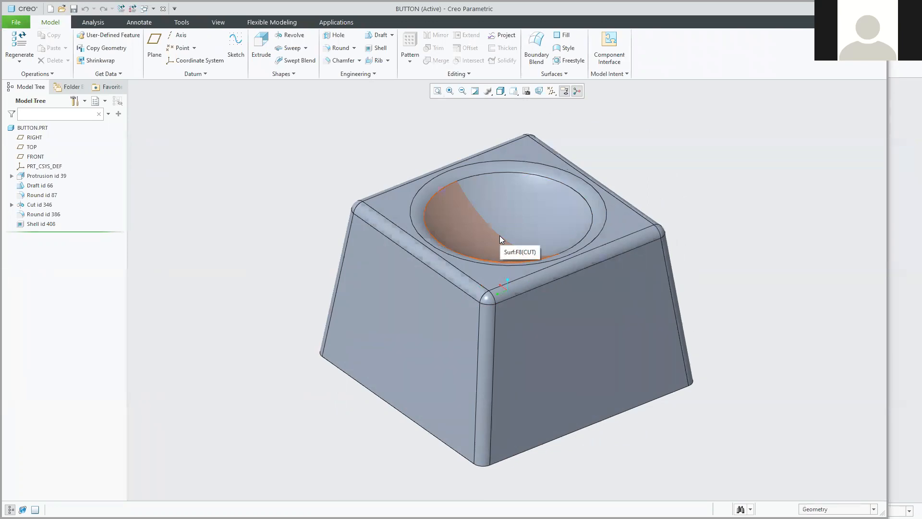
{"action": "scroll", "coordinate": [515, 243], "scroll_direction": "up", "scroll_amount": 3}
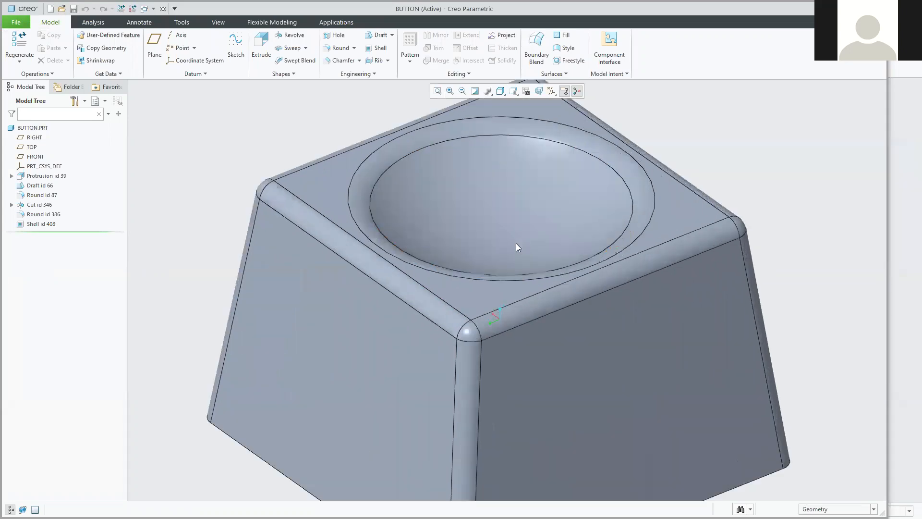
{"action": "scroll", "coordinate": [502, 240], "scroll_direction": "down", "scroll_amount": 3}
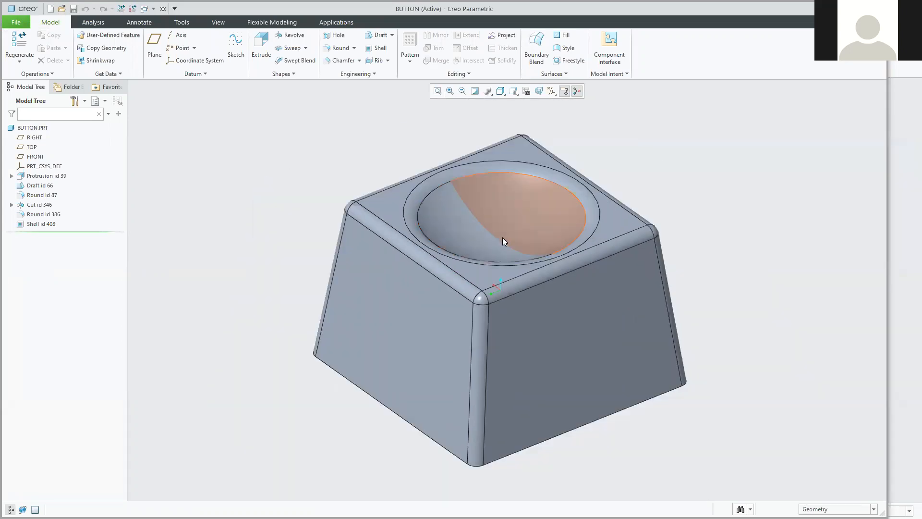
Turn on the display of all datum axes, points, coordinate systems and planes for BUTTON.PRT.
{"action": "mouse_move", "coordinate": [256, 187]}
{"action": "middle_mouse_down"}
{"action": "mouse_move", "coordinate": [243, 152]}
{"action": "mouse_move", "coordinate": [282, 162]}
{"action": "mouse_move", "coordinate": [279, 140]}
{"action": "middle_mouse_up"}
{"action": "left_click", "coordinate": [551, 91]}
{"action": "left_click", "coordinate": [551, 103]}
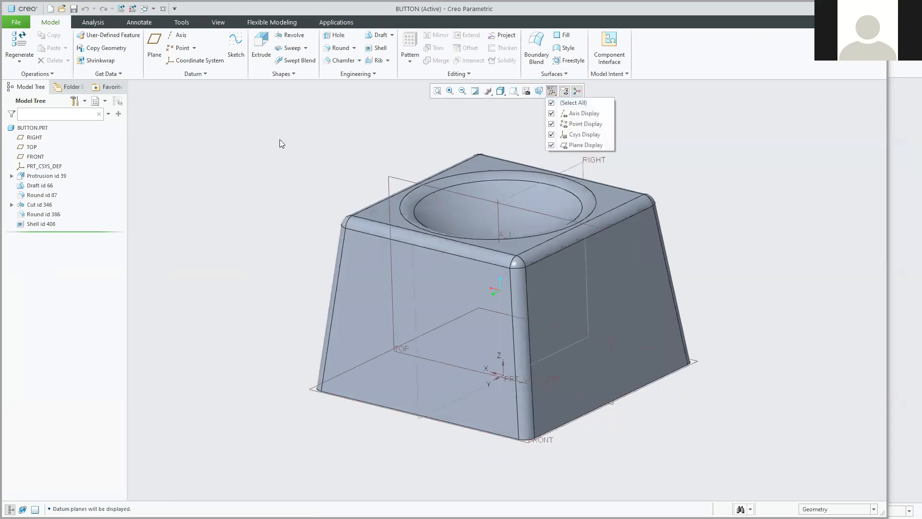
{"action": "left_click", "coordinate": [279, 140]}
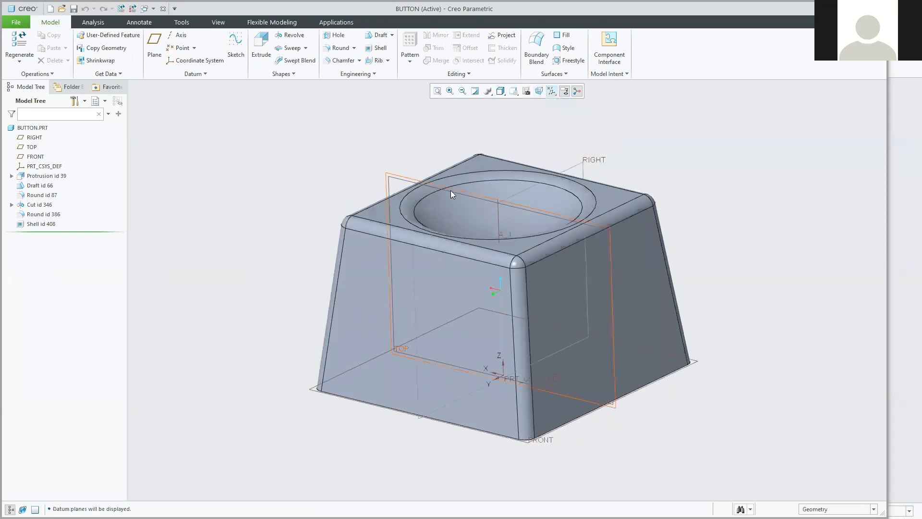
{"action": "left_click", "coordinate": [394, 183]}
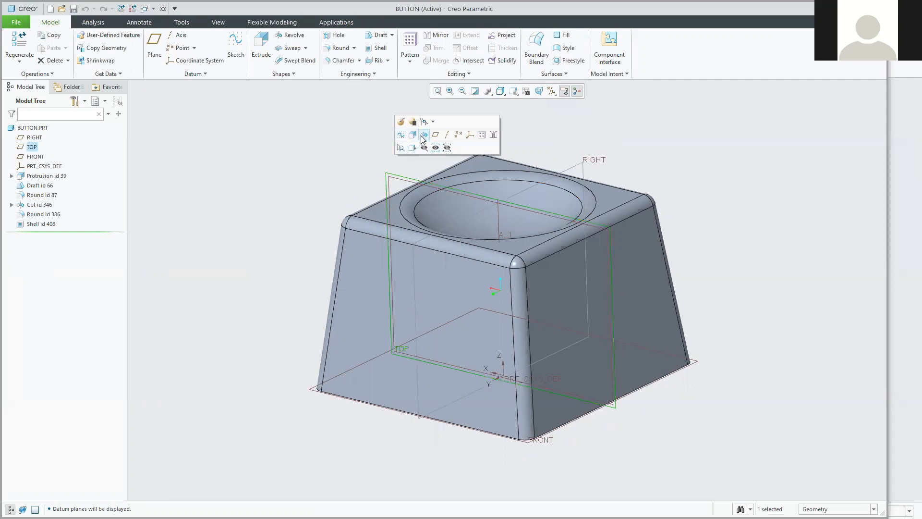
{"action": "left_click", "coordinate": [346, 158]}
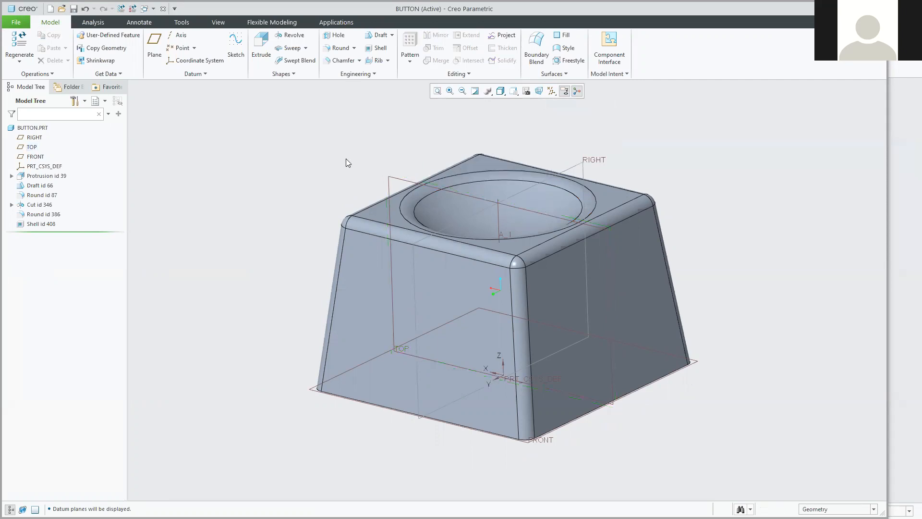
Start an Extrude on the part's flat upper face and sketch two small circles on the horizontal reference, one each side of the centre.
{"action": "mouse_move", "coordinate": [565, 246]}
{"action": "middle_mouse_down"}
{"action": "mouse_move", "coordinate": [561, 236]}
{"action": "mouse_move", "coordinate": [558, 247]}
{"action": "middle_mouse_up"}
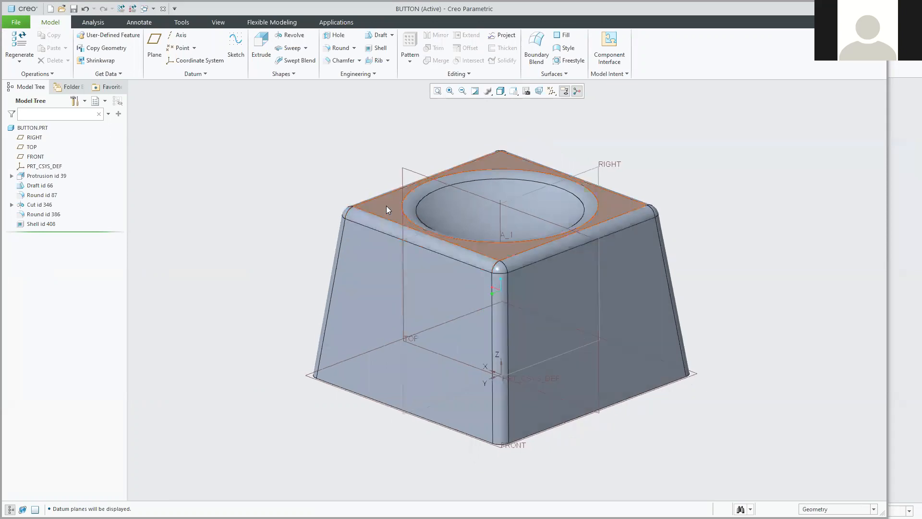
{"action": "left_click", "coordinate": [386, 206]}
{"action": "left_click", "coordinate": [450, 161]}
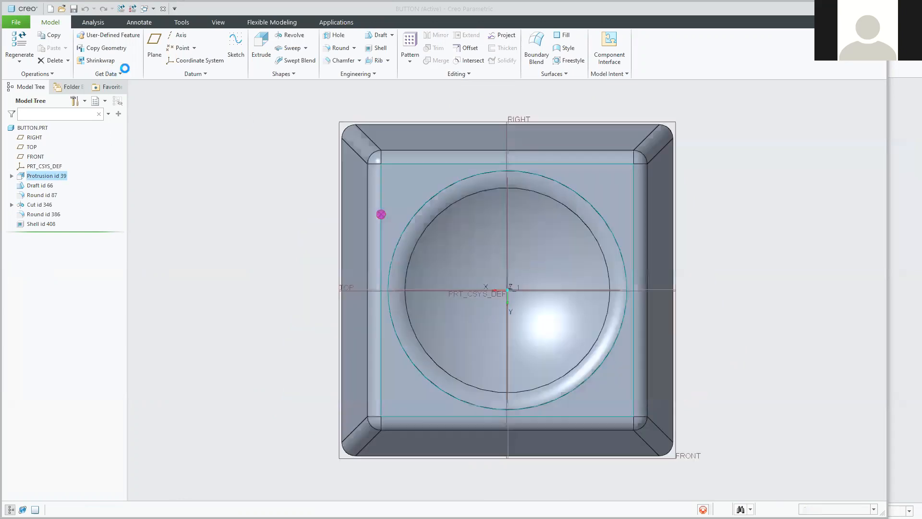
{"action": "left_click", "coordinate": [243, 60]}
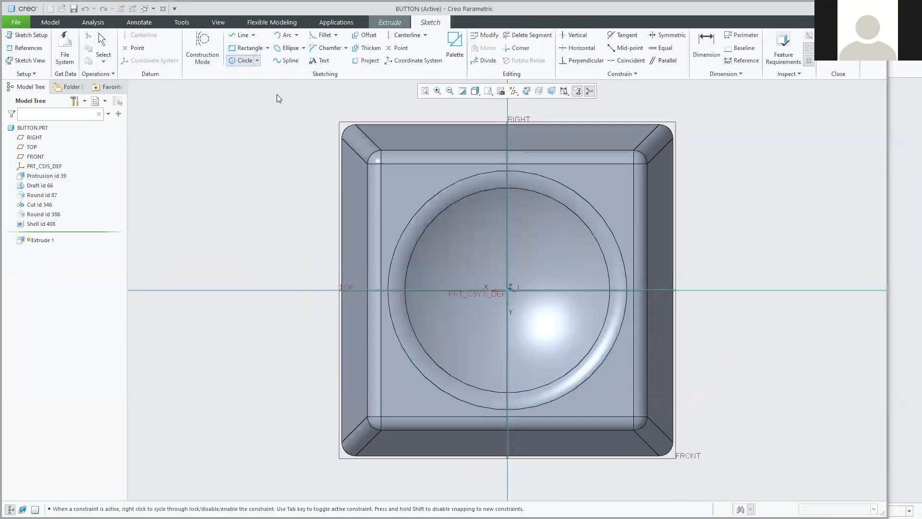
{"action": "left_click", "coordinate": [562, 290]}
{"action": "left_click", "coordinate": [572, 278]}
{"action": "left_click", "coordinate": [448, 290]}
{"action": "left_click", "coordinate": [466, 273]}
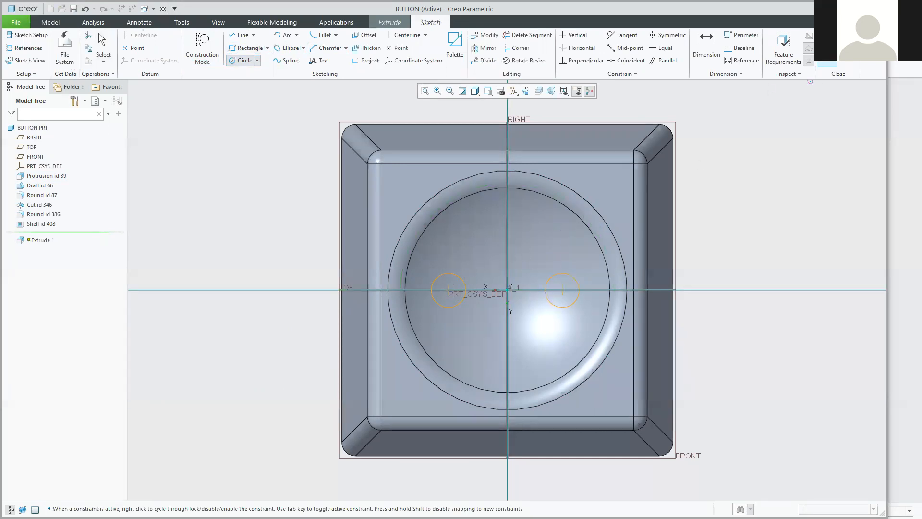
{"action": "left_click", "coordinate": [827, 54]}
Extrude the two circles as solid bosses 1.65 deep, with the direction flipped down into the dished recess.
{"action": "mouse_move", "coordinate": [564, 327]}
{"action": "middle_mouse_down"}
{"action": "mouse_move", "coordinate": [576, 315]}
{"action": "mouse_move", "coordinate": [545, 293]}
{"action": "mouse_move", "coordinate": [514, 188]}
{"action": "middle_mouse_up"}
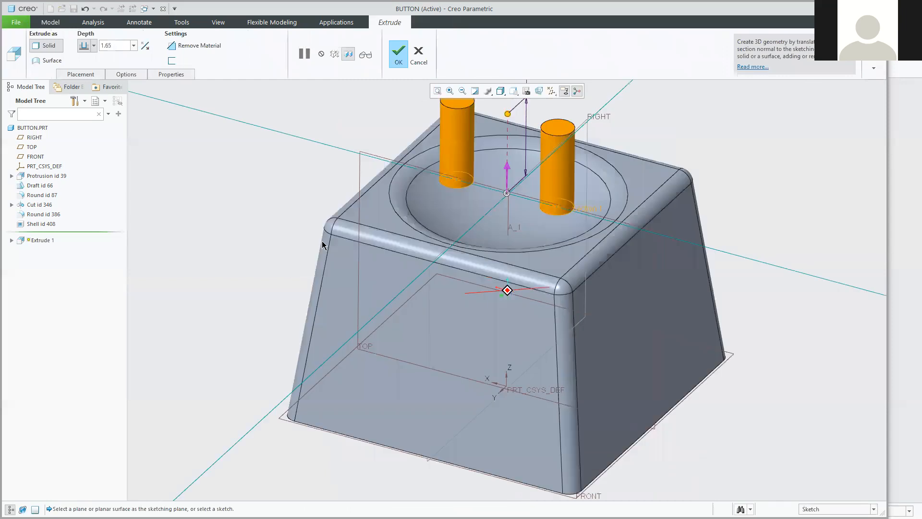
{"action": "left_click", "coordinate": [505, 168]}
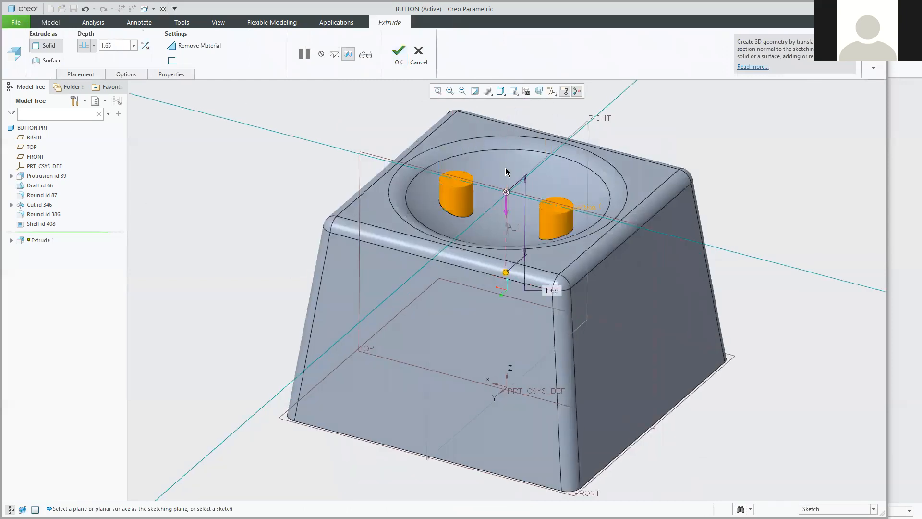
{"action": "left_click", "coordinate": [395, 52]}
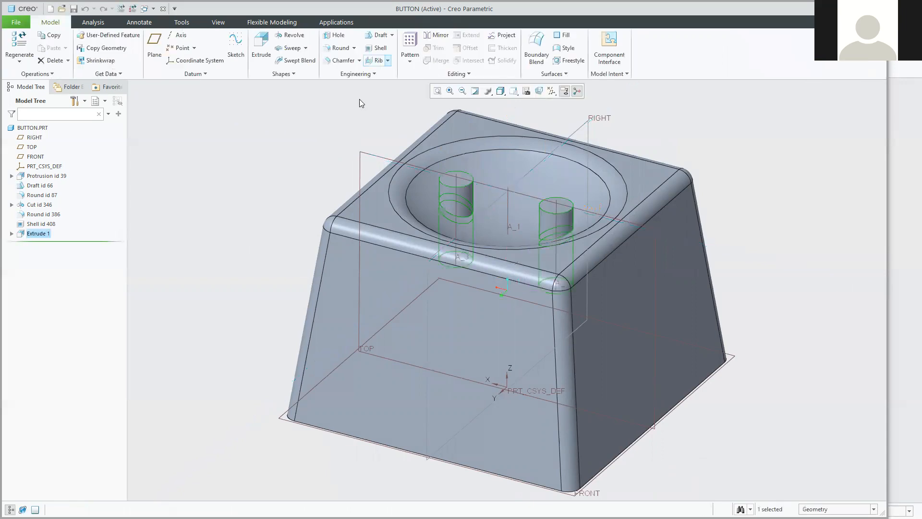
Redefine the two-boss extrusion, Extrude 1, with the To Next depth option so the bosses end at the recess surface.
{"action": "middle_click_drag", "start_coordinate": [284, 156], "coordinate": [315, 58]}
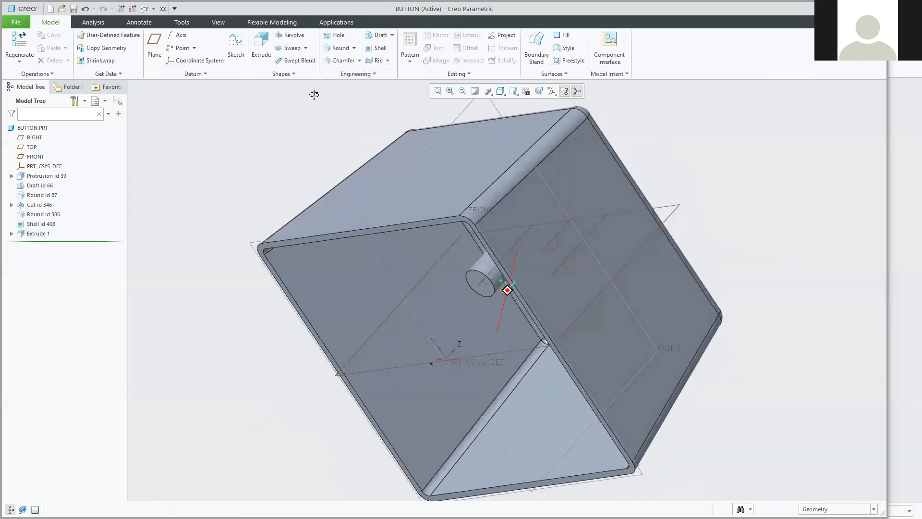
{"action": "middle_click_drag", "start_coordinate": [315, 95], "coordinate": [309, 70]}
{"action": "middle_click_drag", "start_coordinate": [325, 230], "coordinate": [302, 177]}
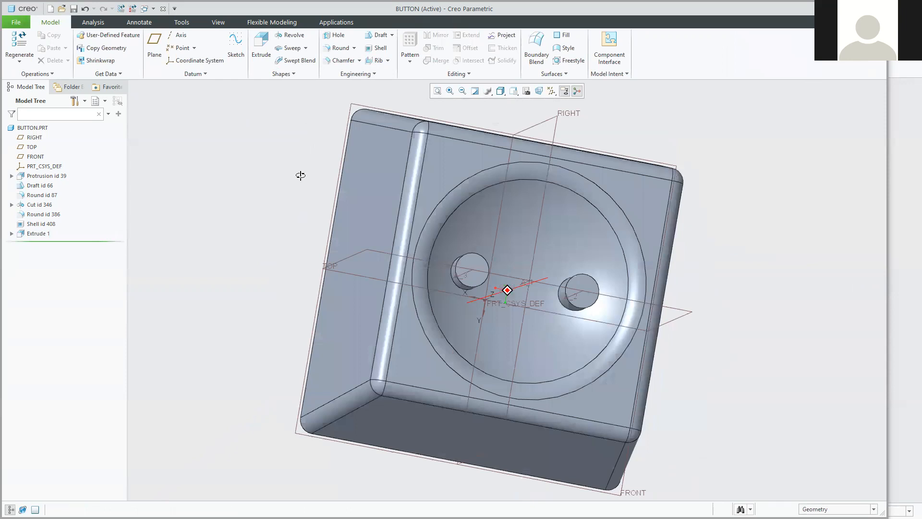
{"action": "right_click", "coordinate": [36, 235]}
{"action": "left_click", "coordinate": [52, 190]}
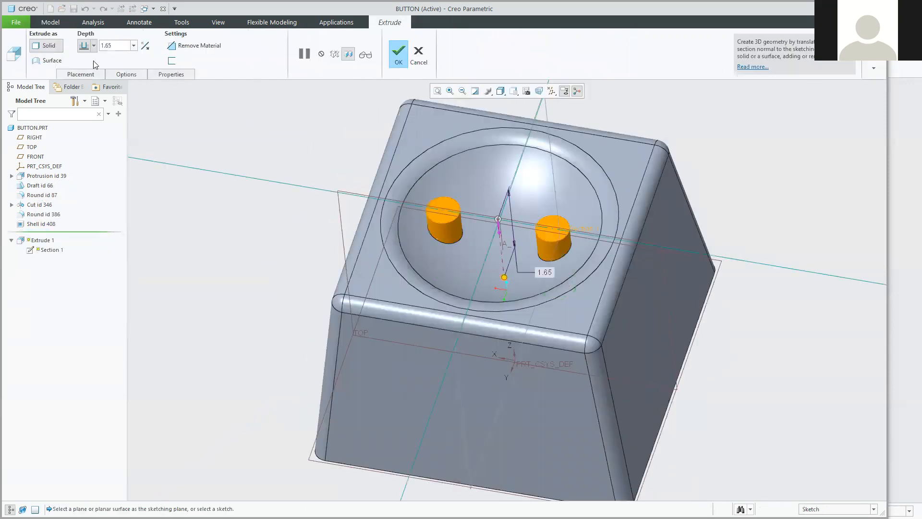
{"action": "left_click", "coordinate": [95, 46]}
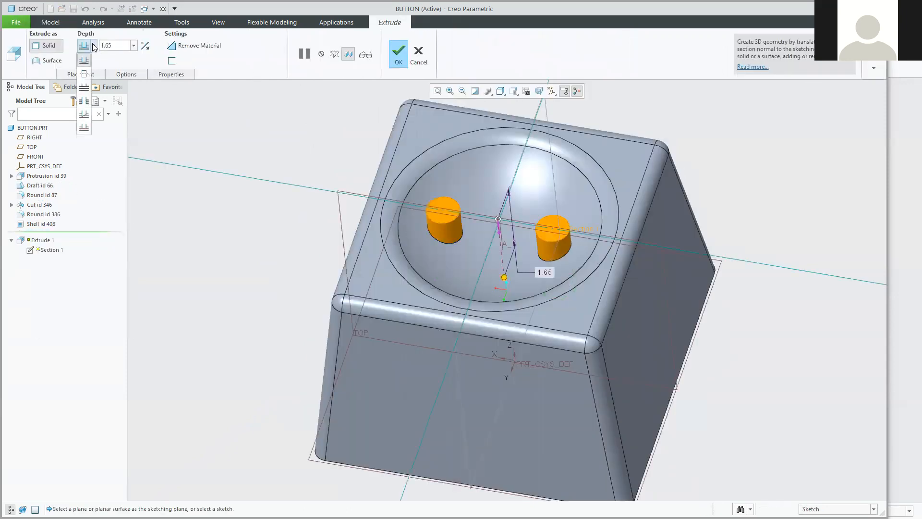
{"action": "left_click", "coordinate": [84, 127]}
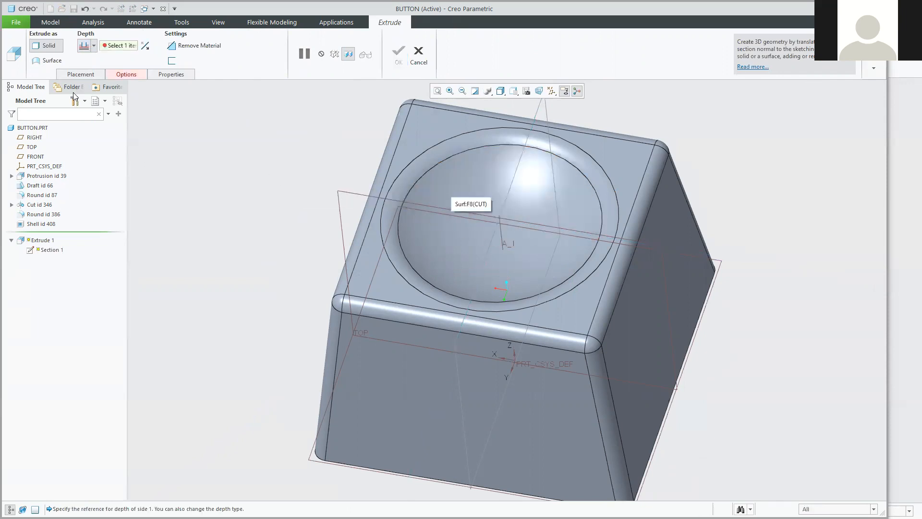
{"action": "left_click", "coordinate": [95, 45]}
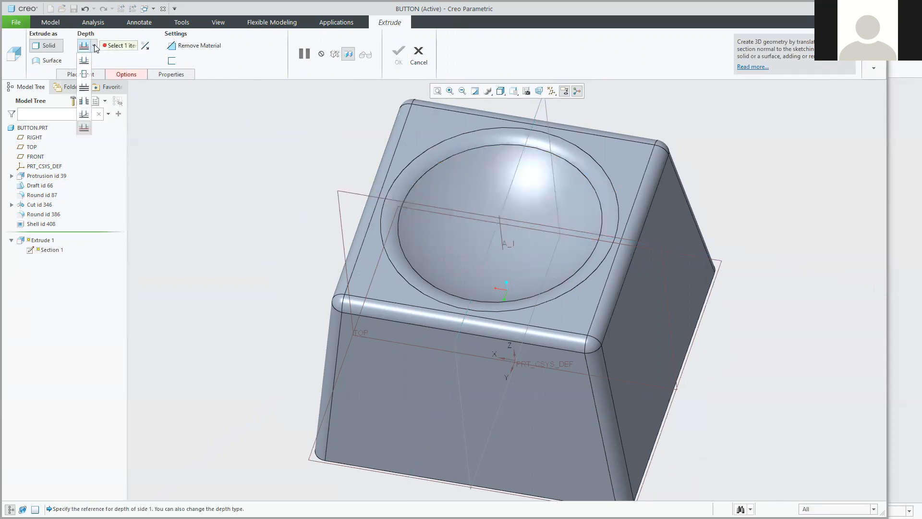
{"action": "left_click", "coordinate": [87, 90]}
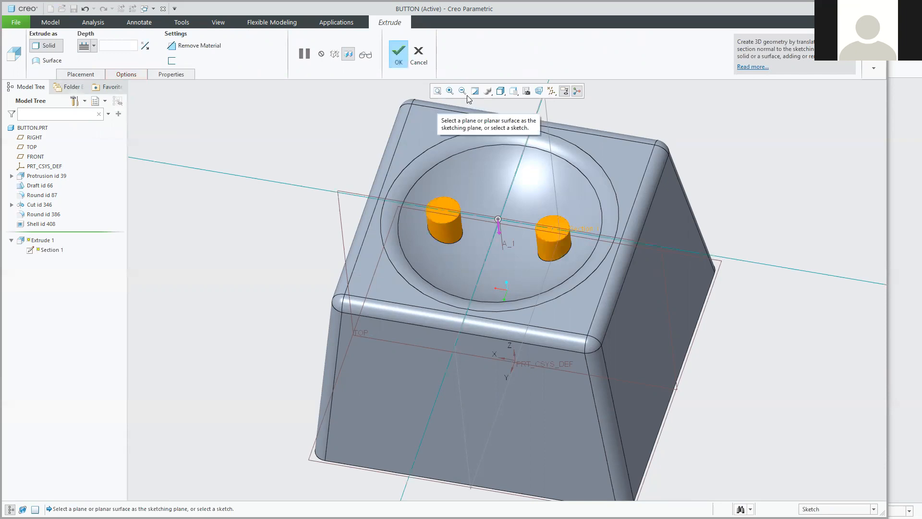
{"action": "left_click", "coordinate": [402, 58]}
Check the two bosses in the recess from several angles and save BUTTON.PRT.
{"action": "middle_click_drag", "start_coordinate": [303, 224], "coordinate": [298, 103]}
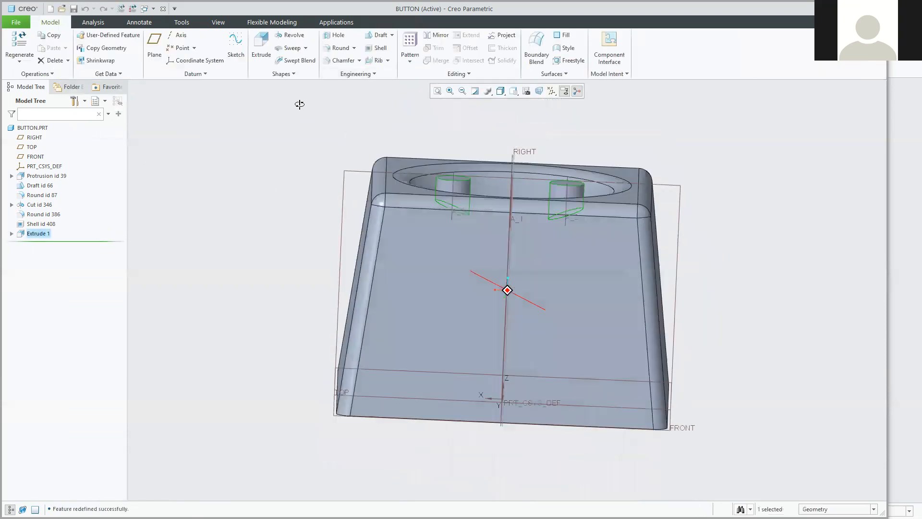
{"action": "middle_click_drag", "start_coordinate": [311, 193], "coordinate": [151, 5]}
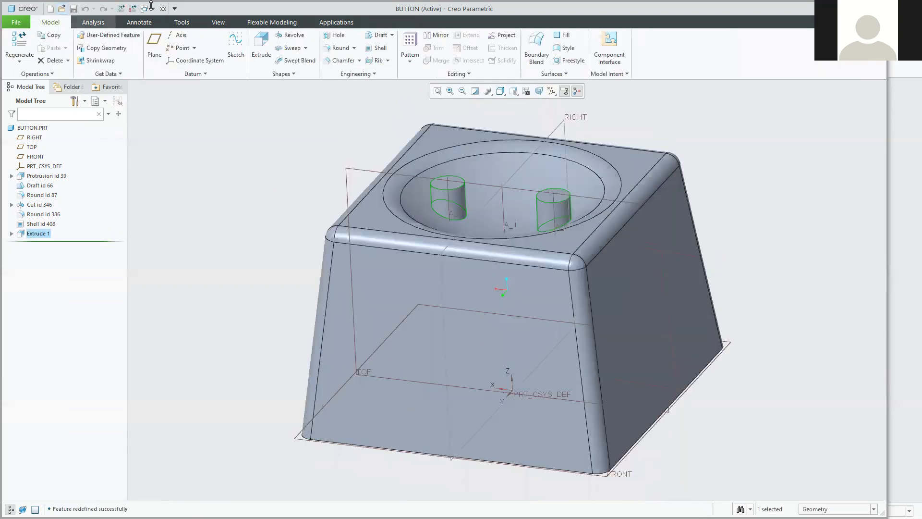
{"action": "left_click", "coordinate": [73, 9]}
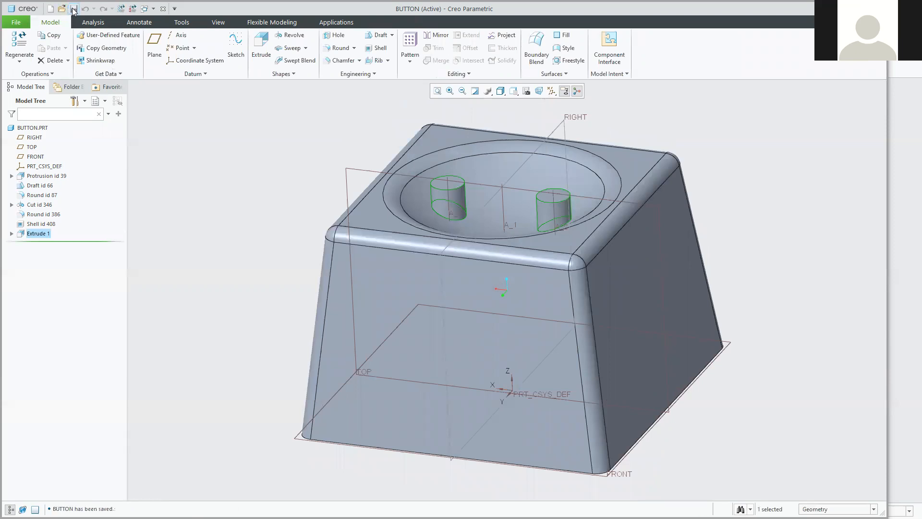
Open mold_example1.asm from the recent files.
{"action": "left_click", "coordinate": [17, 23]}
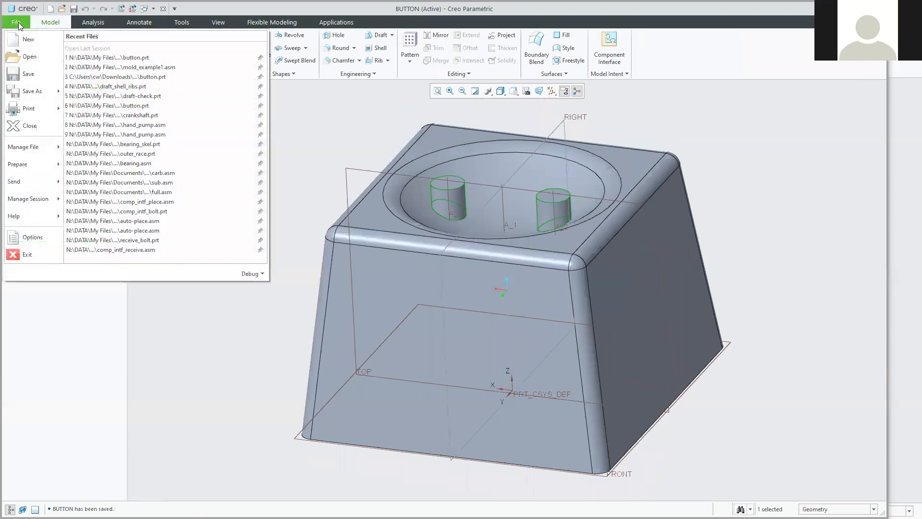
{"action": "left_click", "coordinate": [120, 67]}
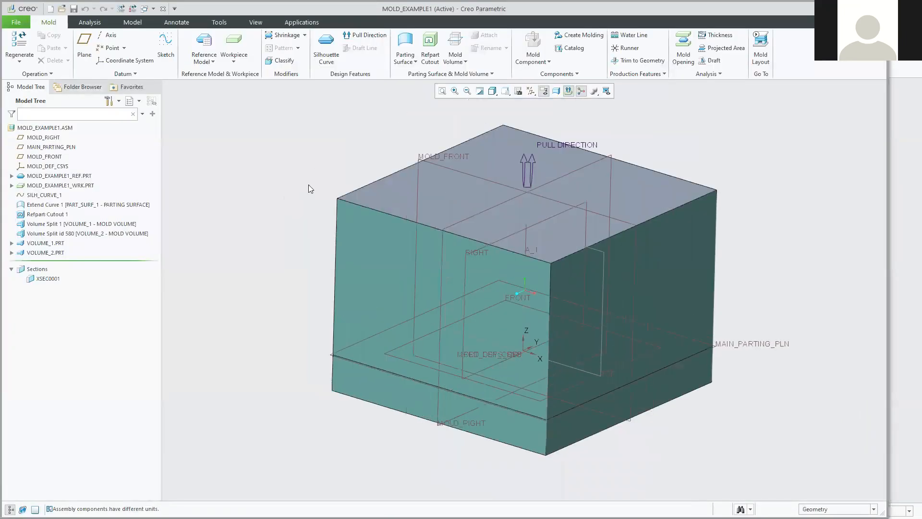
{"action": "middle_click_drag", "start_coordinate": [281, 185], "coordinate": [300, 193]}
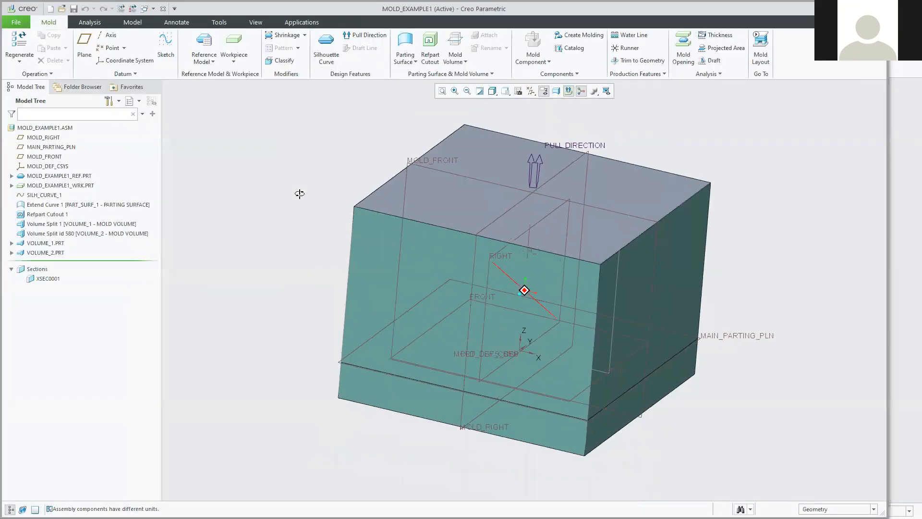
Regenerate all checked mold parts with the Regeneration Manager and highlight MOLD_EXAMPLE1_REF.PRT to check for the two bosses.
{"action": "left_click", "coordinate": [58, 176]}
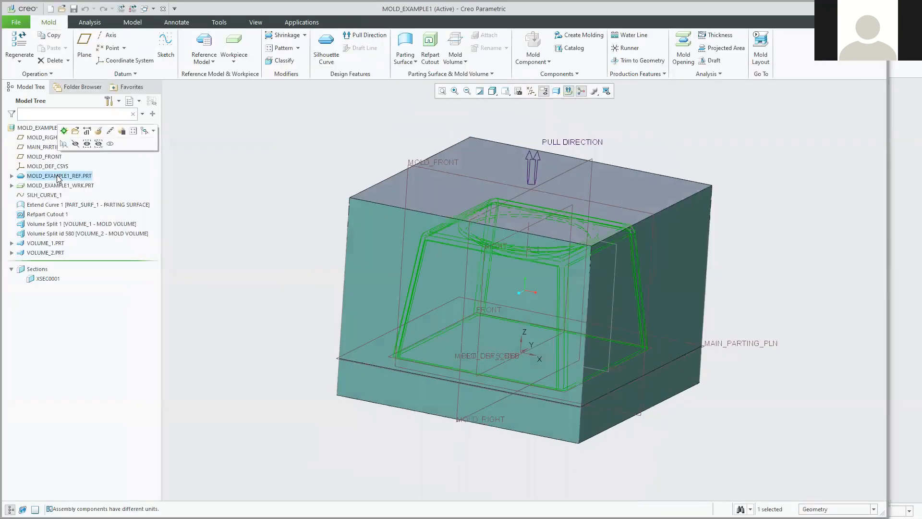
{"action": "left_click", "coordinate": [133, 9]}
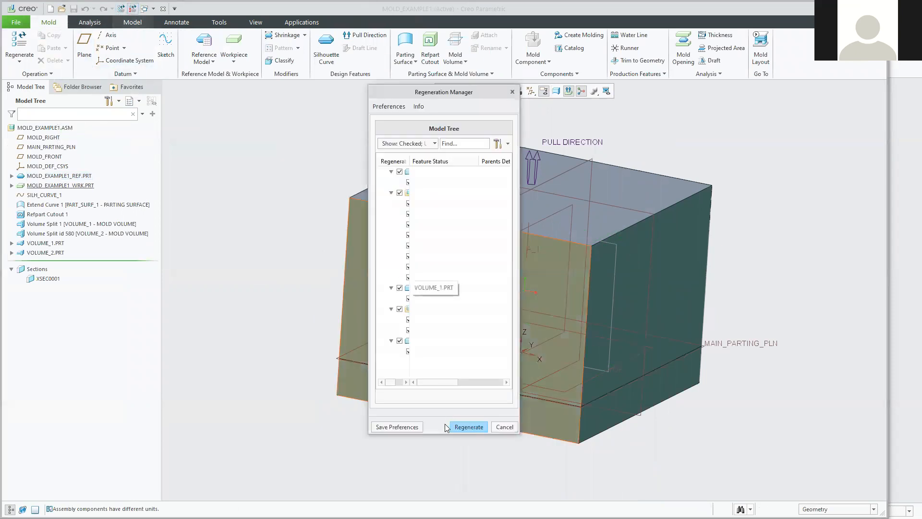
{"action": "left_click", "coordinate": [463, 426]}
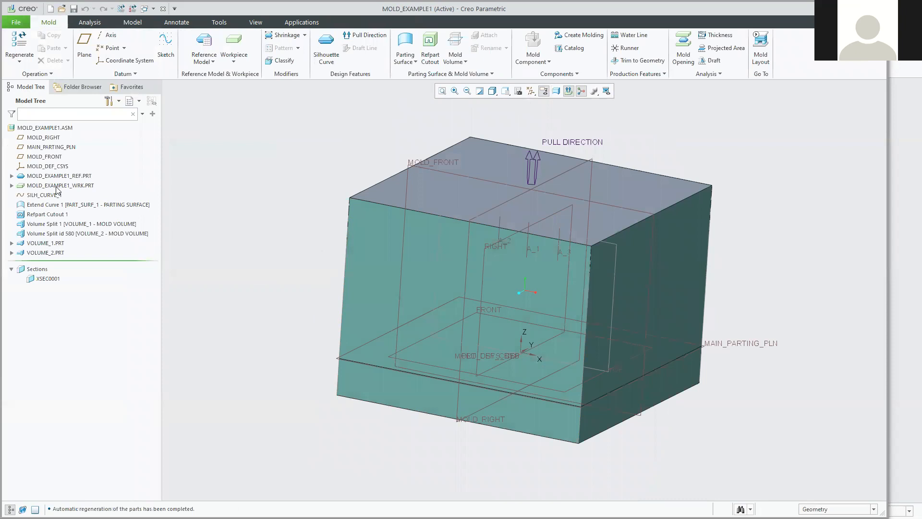
{"action": "left_click", "coordinate": [57, 177]}
{"action": "middle_click_drag", "start_coordinate": [333, 216], "coordinate": [316, 199]}
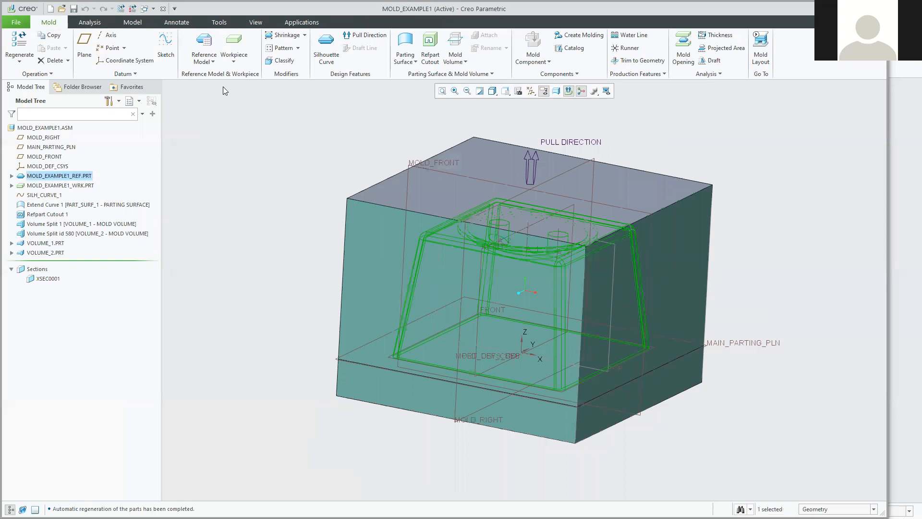
Check the mold assembly for modified features in the Regeneration Manager and close it without regenerating.
{"action": "left_click", "coordinate": [146, 9]}
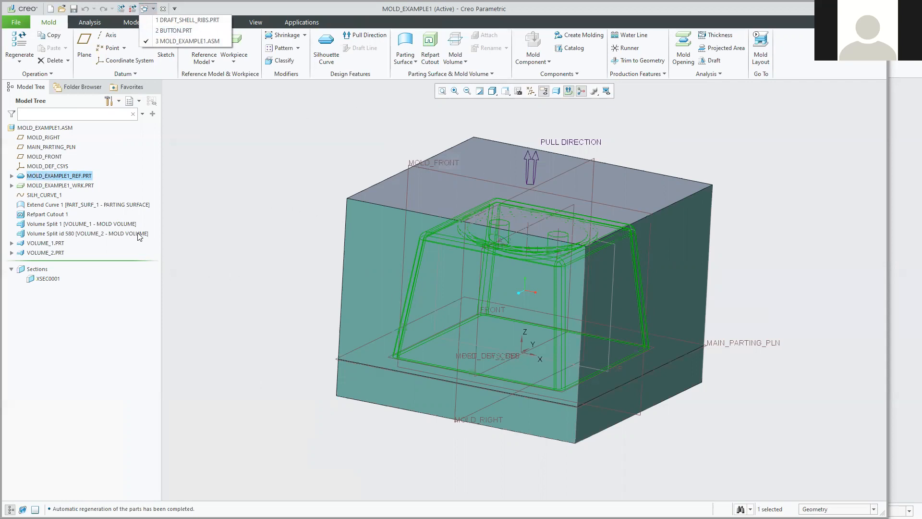
{"action": "left_click", "coordinate": [61, 175]}
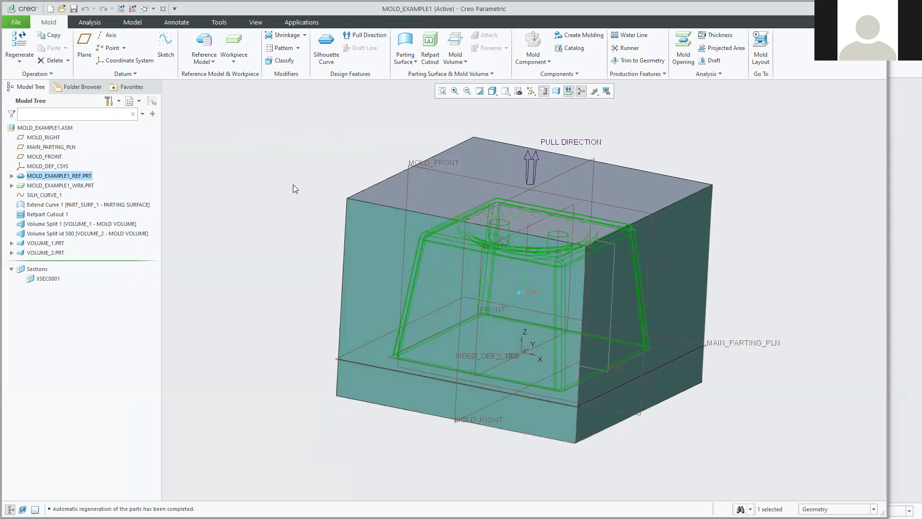
{"action": "left_click", "coordinate": [132, 10]}
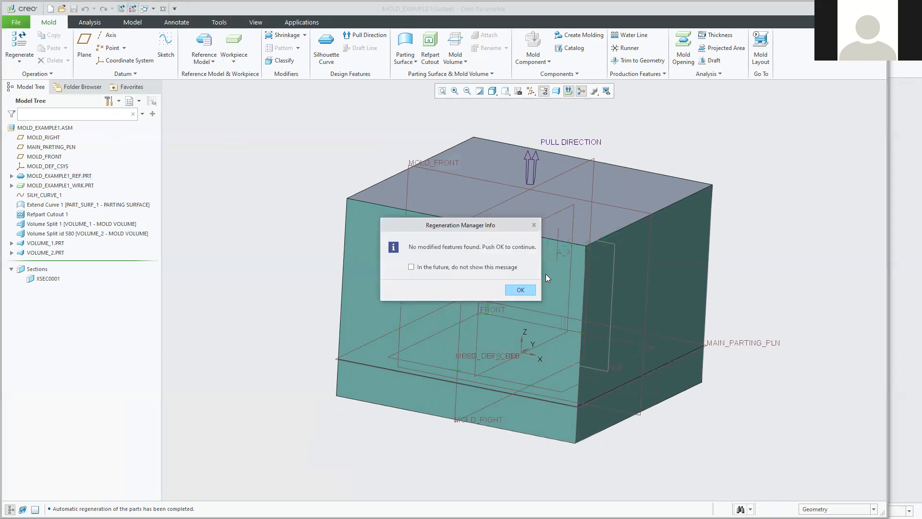
{"action": "left_click", "coordinate": [520, 290]}
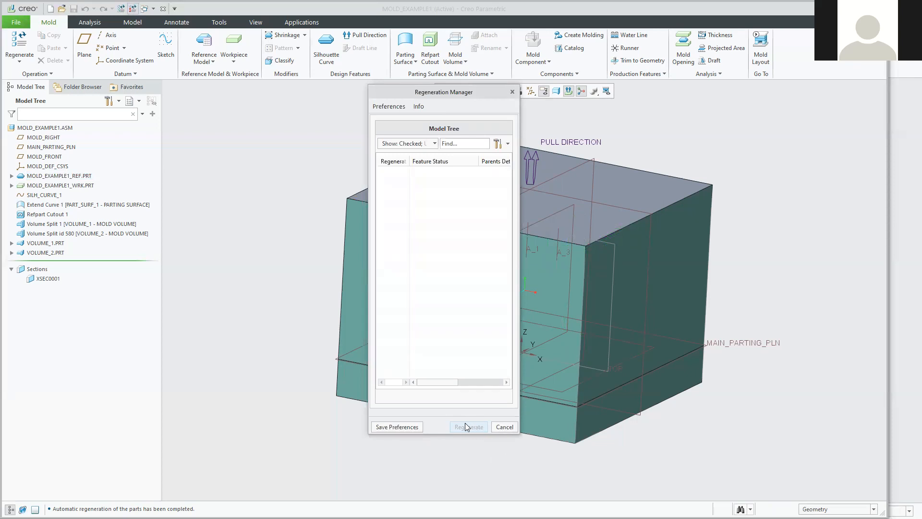
{"action": "left_click", "coordinate": [508, 429]}
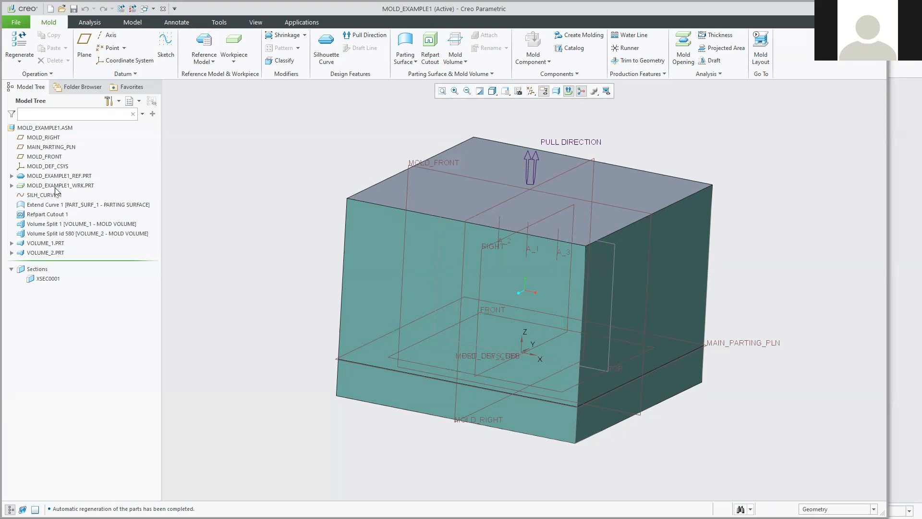
Open VOLUME_1.PRT in its own window and examine the two boss pockets in its cavity.
{"action": "left_click", "coordinate": [50, 247]}
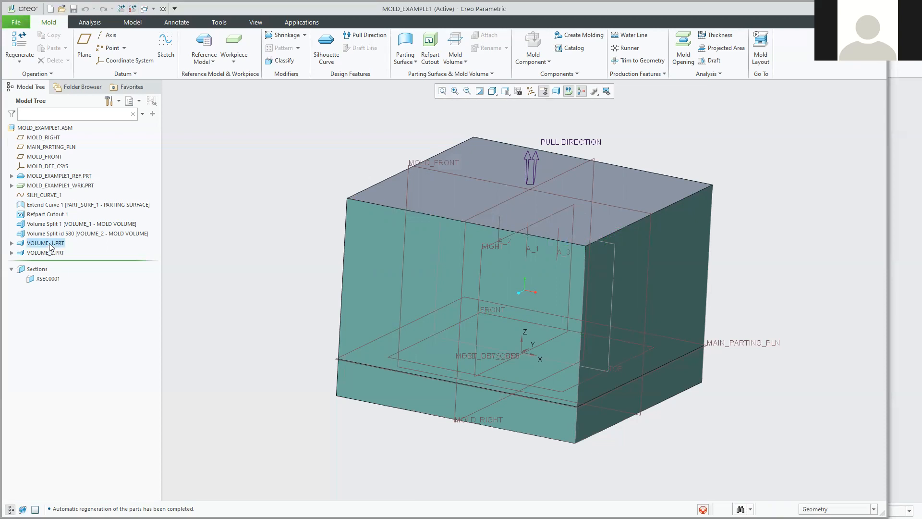
{"action": "left_click", "coordinate": [68, 204]}
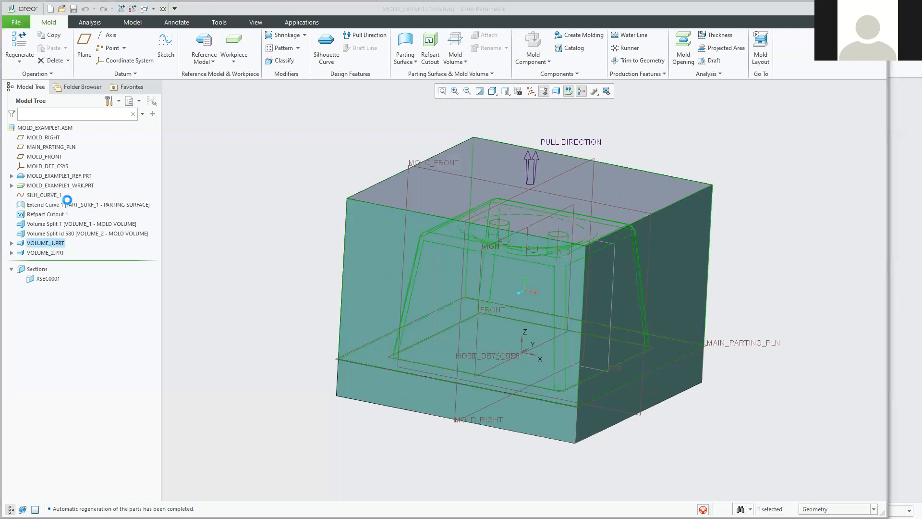
{"action": "middle_click_drag", "start_coordinate": [345, 251], "coordinate": [344, 232]}
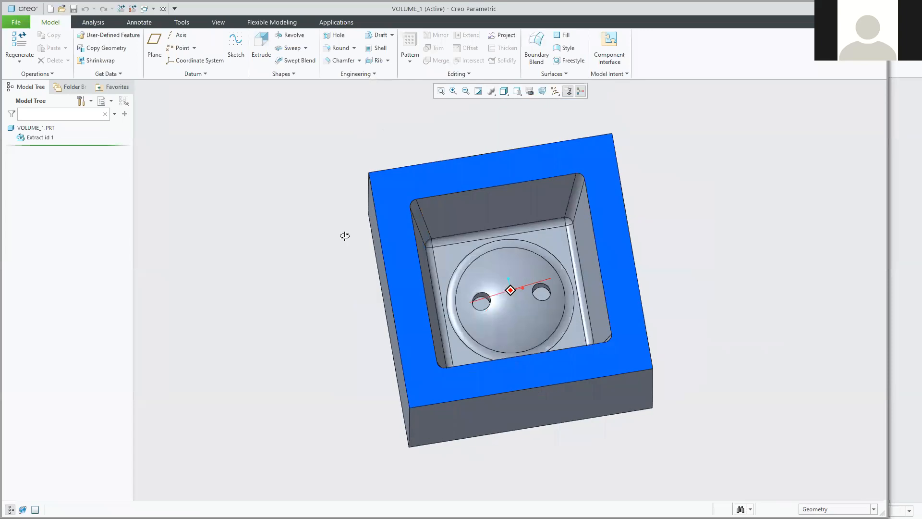
Highlight the floors and a side wall of the two boss pockets in the VOLUME_1 cavity to inspect them.
{"action": "scroll", "coordinate": [518, 284], "scroll_direction": "up", "scroll_amount": 3}
{"action": "scroll", "coordinate": [557, 254], "scroll_direction": "up", "scroll_amount": 3}
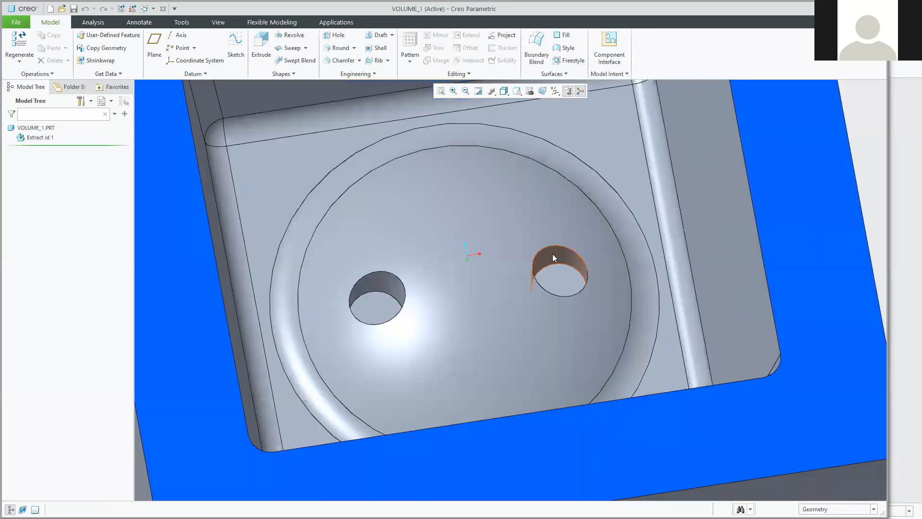
{"action": "left_click", "coordinate": [557, 269]}
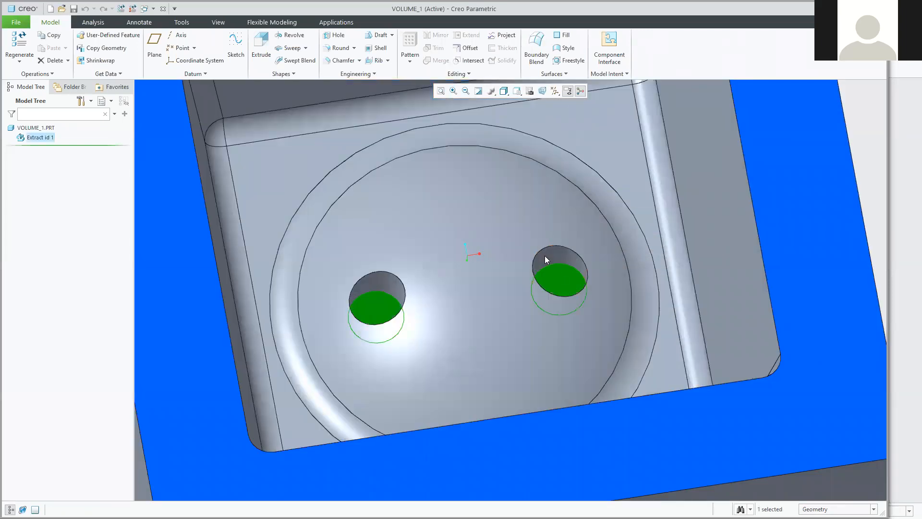
{"action": "left_click", "coordinate": [545, 256]}
{"action": "scroll", "coordinate": [536, 306], "scroll_direction": "down", "scroll_amount": 3}
{"action": "scroll", "coordinate": [534, 307], "scroll_direction": "down", "scroll_amount": 3}
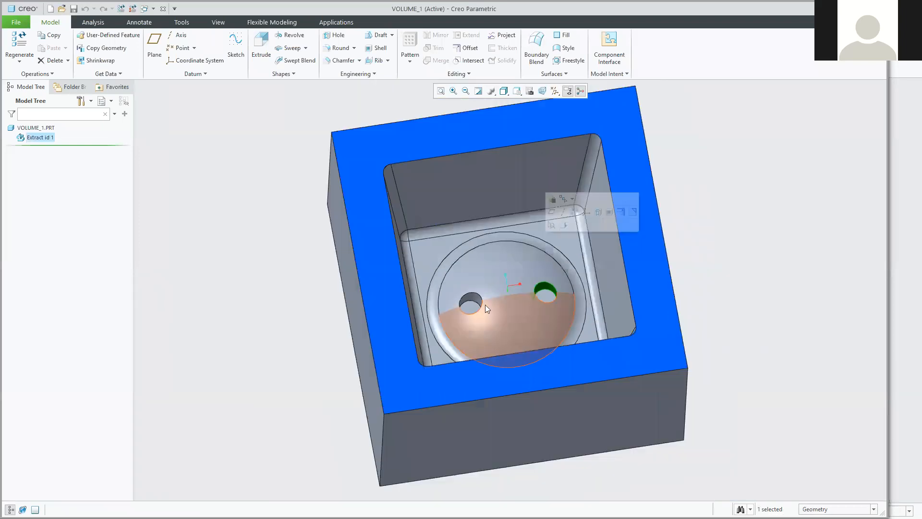
Switch to the MOLD_EXAMPLE1.ASM window and highlight SILH_CURVE_1 and the PART_SURF_1 parting surface to review them.
{"action": "left_click", "coordinate": [145, 8]}
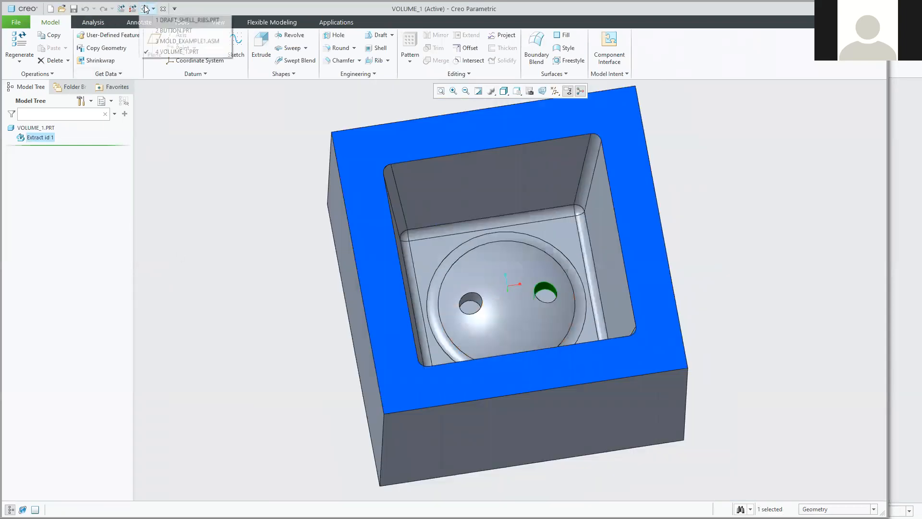
{"action": "left_click", "coordinate": [187, 41]}
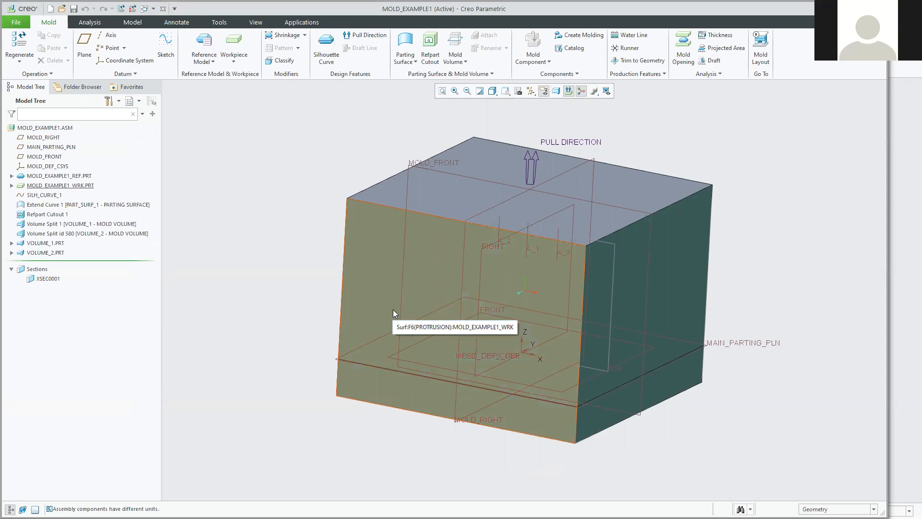
{"action": "left_click", "coordinate": [34, 196]}
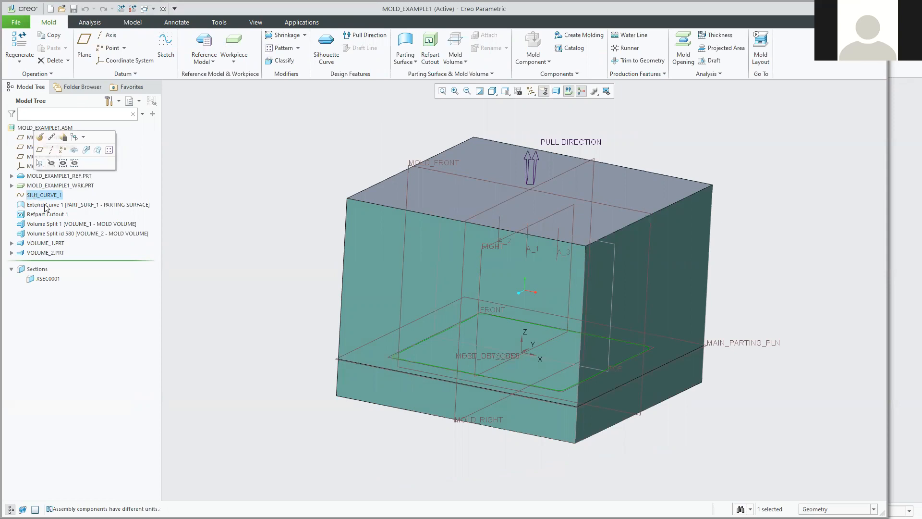
{"action": "left_click", "coordinate": [45, 206]}
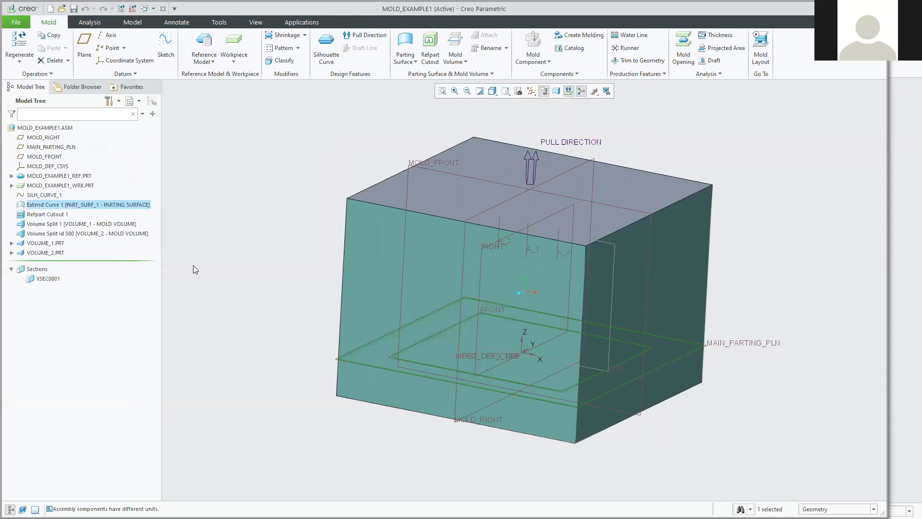
Switch to the BUTTON.PRT window to review the original part with its two bosses.
{"action": "left_click", "coordinate": [147, 10]}
{"action": "left_click", "coordinate": [173, 30]}
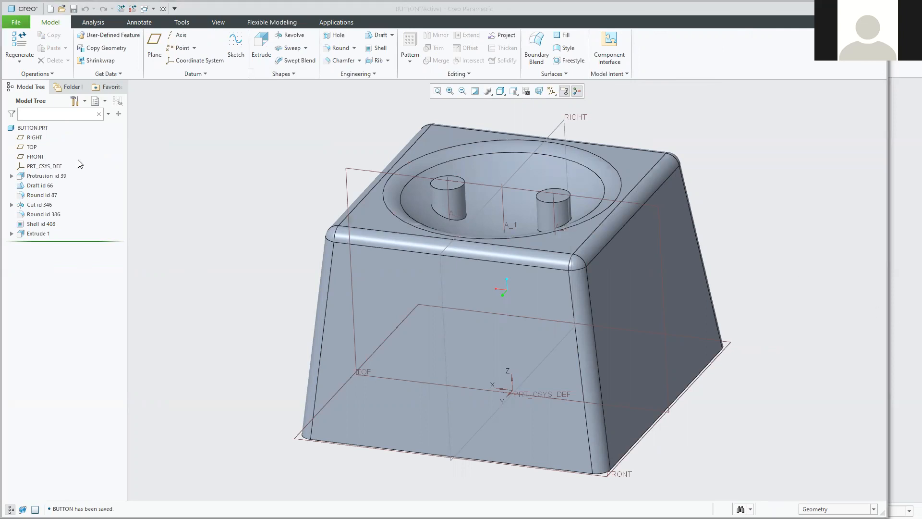
{"action": "left_click", "coordinate": [219, 187]}
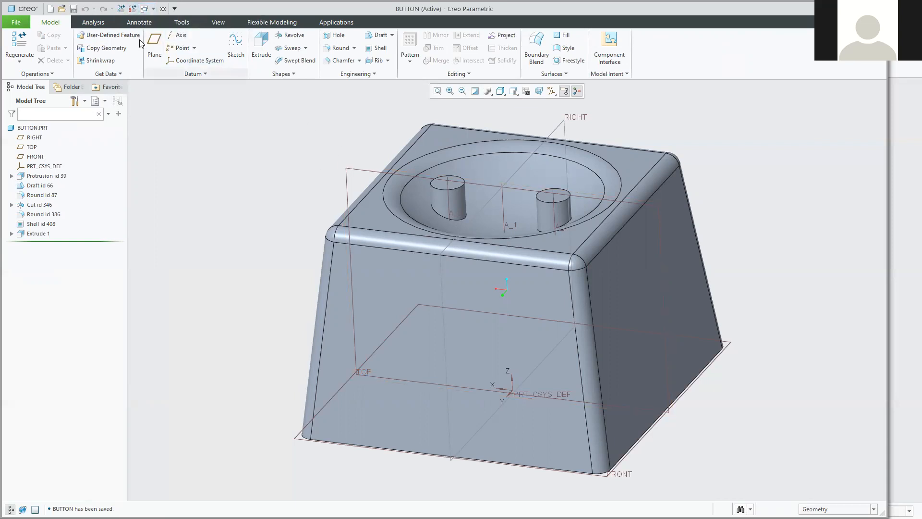
Close the BUTTON, VOLUME_1 and MOLD_EXAMPLE1 windows, keeping only DRAFT_SHELL_RIBS.PRT open.
{"action": "left_click", "coordinate": [161, 9]}
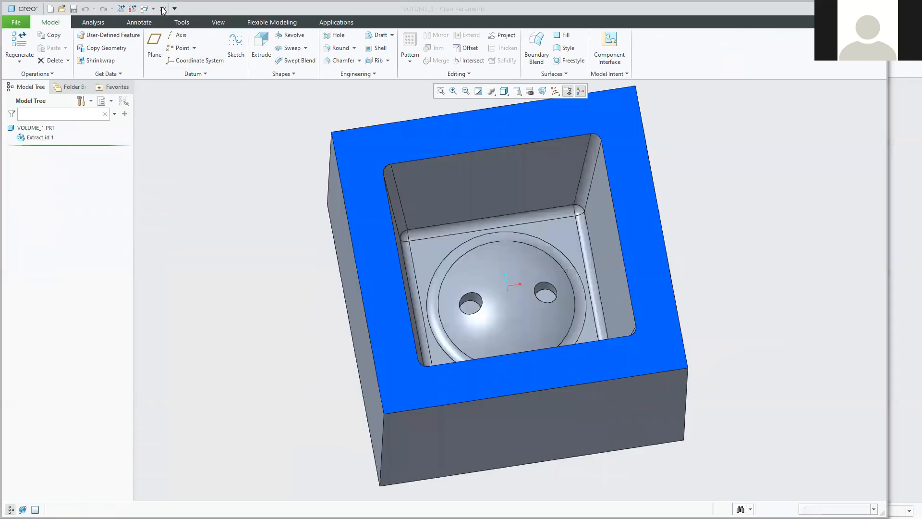
{"action": "left_click", "coordinate": [163, 9]}
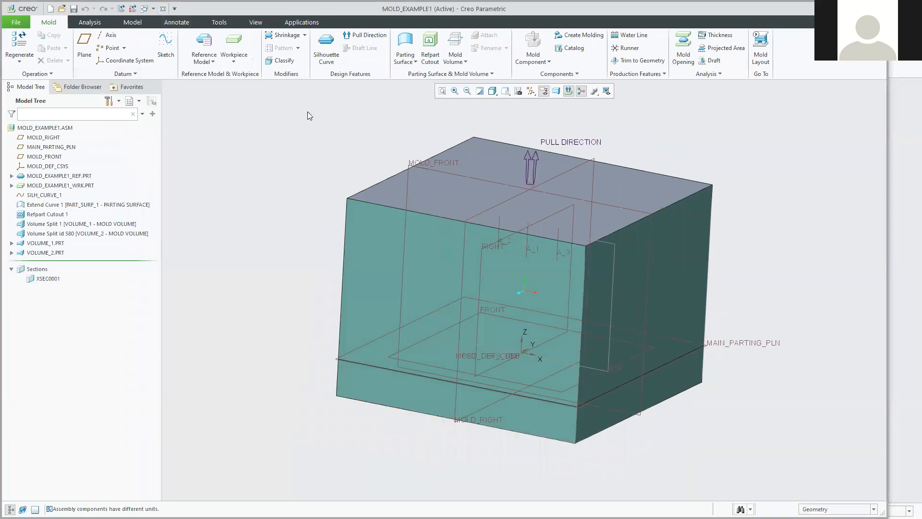
{"action": "left_click", "coordinate": [164, 11]}
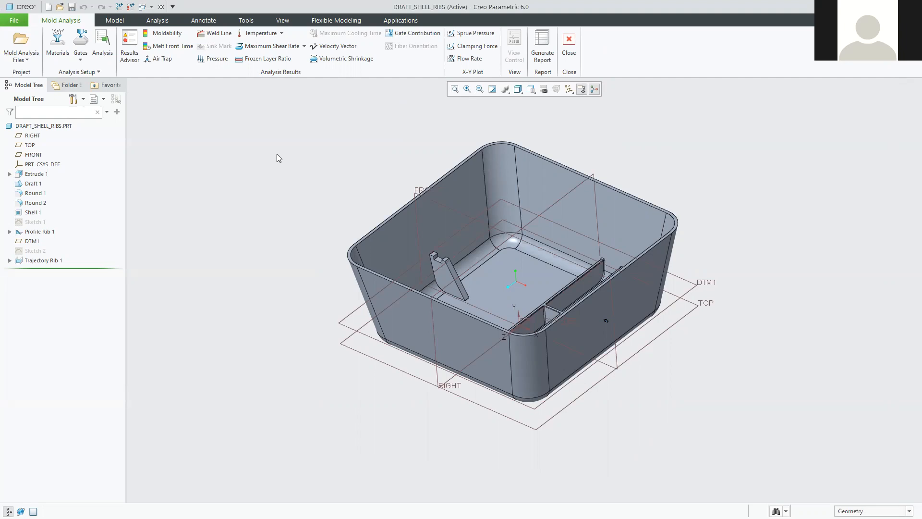
Review which objects Erase Not Displayed would remove from the session, and cancel without erasing them.
{"action": "left_click", "coordinate": [14, 22]}
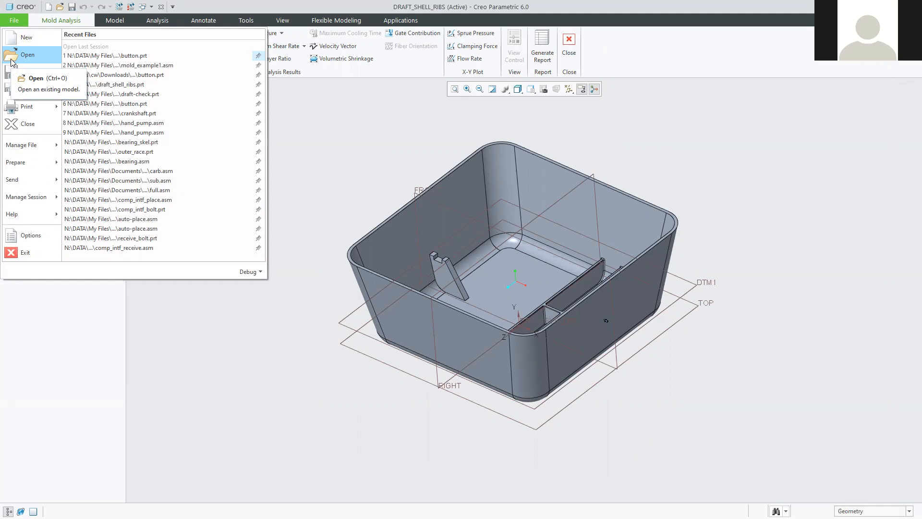
{"action": "mouse_move", "coordinate": [35, 155]}
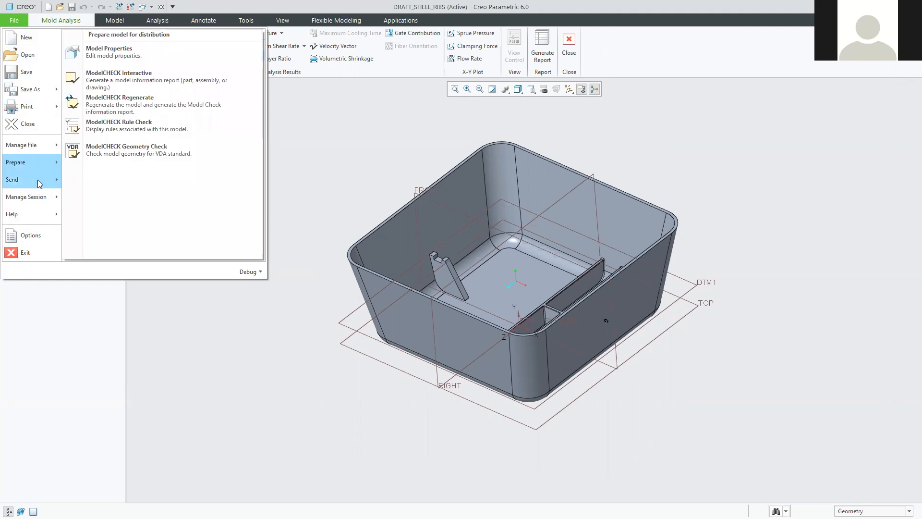
{"action": "mouse_move", "coordinate": [36, 200]}
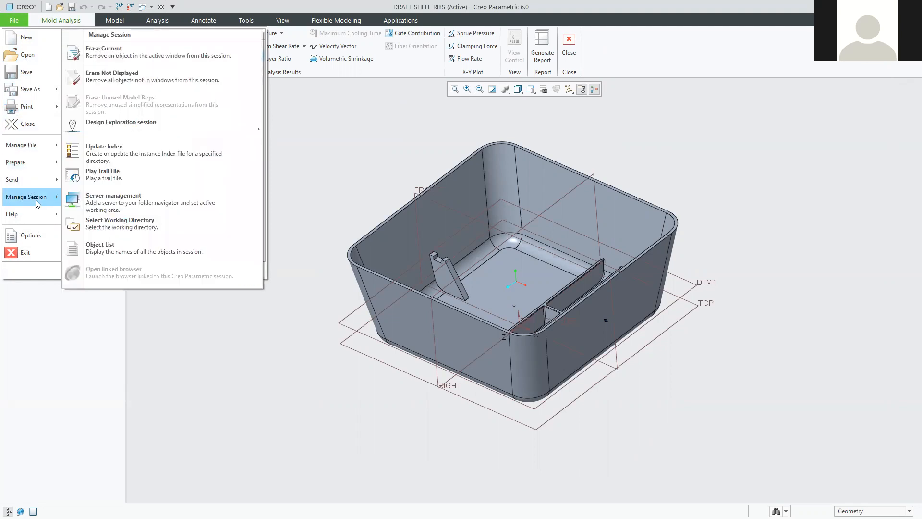
{"action": "left_click", "coordinate": [116, 78]}
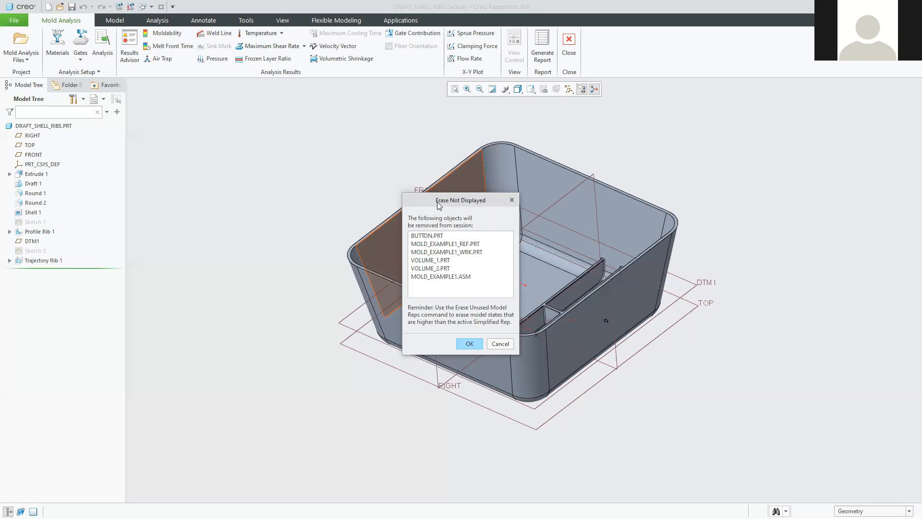
{"action": "left_click_drag", "start_coordinate": [439, 205], "coordinate": [358, 173]}
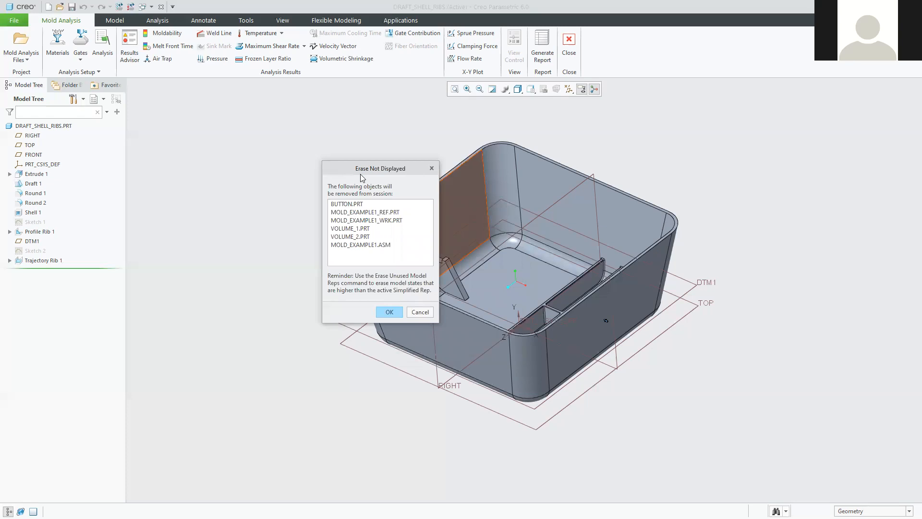
{"action": "left_click_drag", "start_coordinate": [362, 178], "coordinate": [294, 133]}
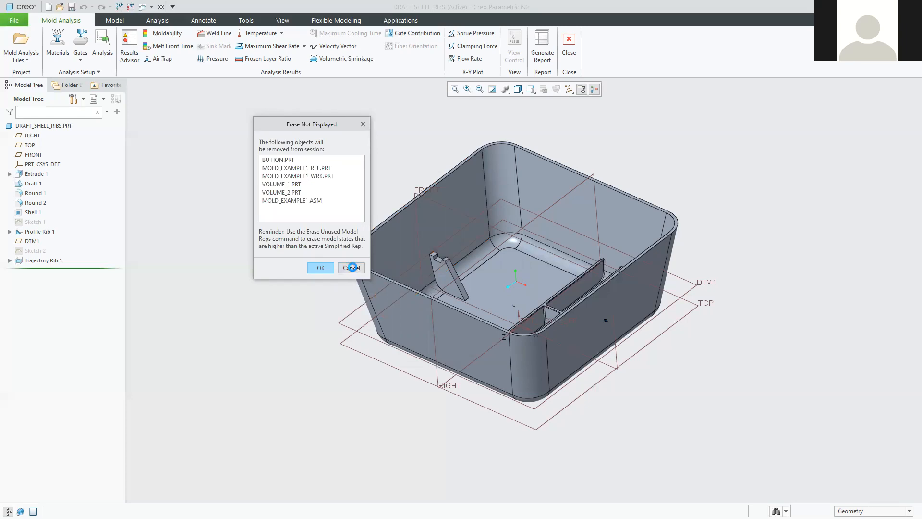
{"action": "left_click", "coordinate": [352, 268]}
Browse the models still held in session without opening any, and check which model windows are open.
{"action": "left_click", "coordinate": [15, 21]}
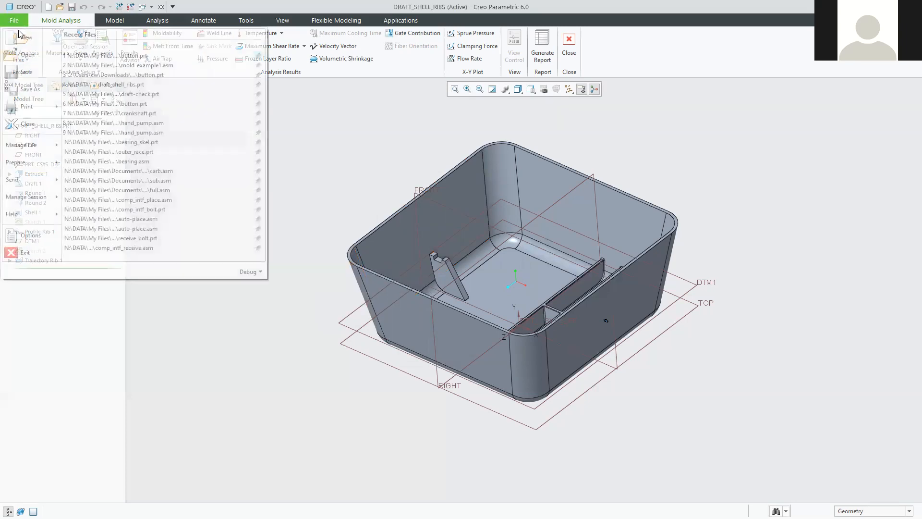
{"action": "left_click", "coordinate": [25, 55]}
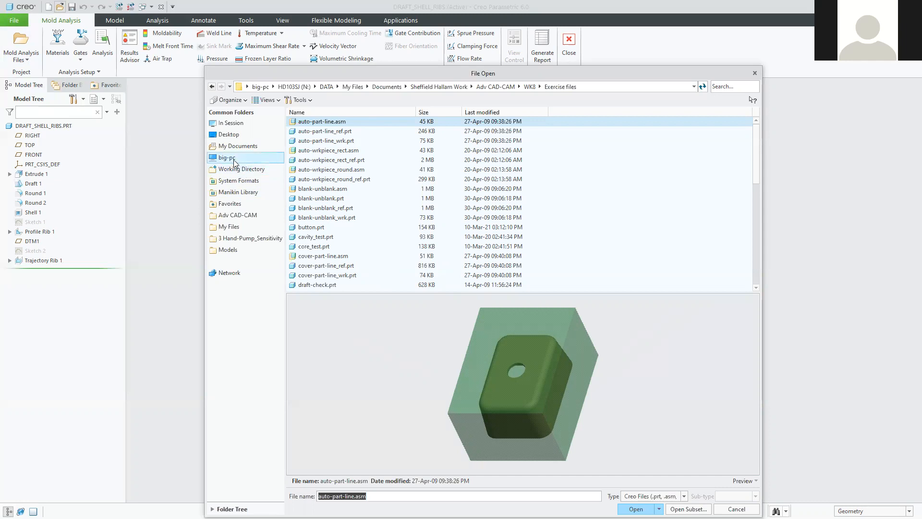
{"action": "left_click", "coordinate": [219, 124]}
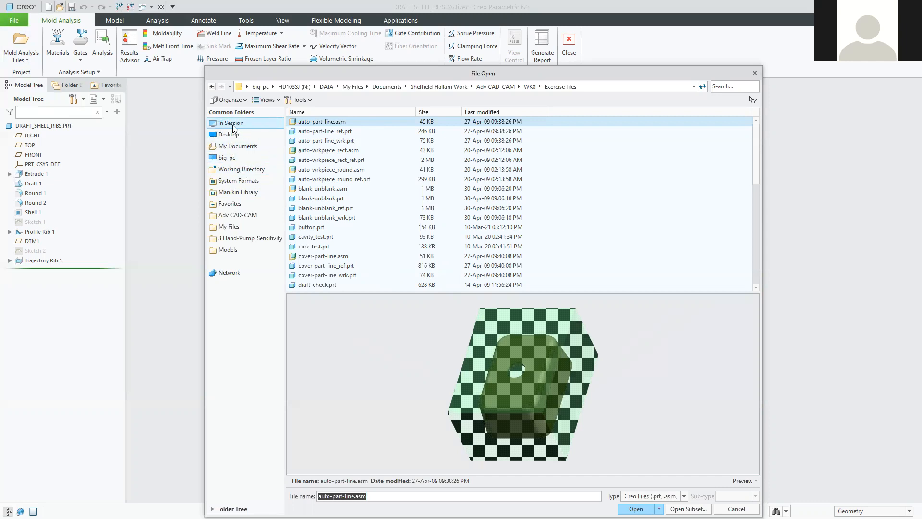
{"action": "left_click", "coordinate": [228, 127]}
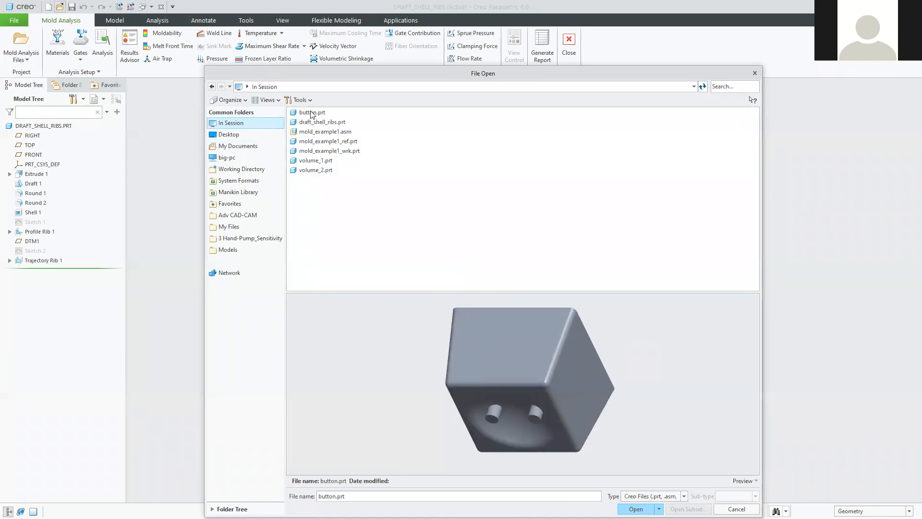
{"action": "left_click_drag", "start_coordinate": [334, 74], "coordinate": [685, 89]}
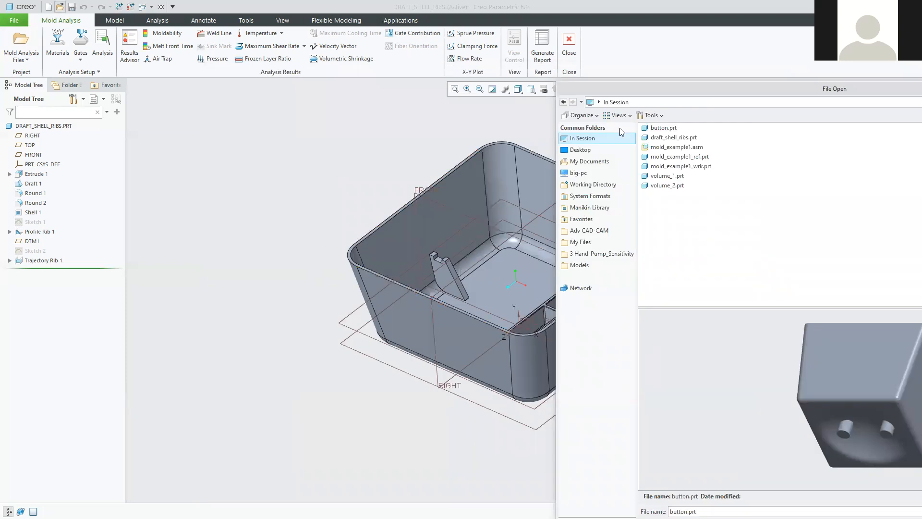
{"action": "left_click_drag", "start_coordinate": [639, 91], "coordinate": [397, 90]}
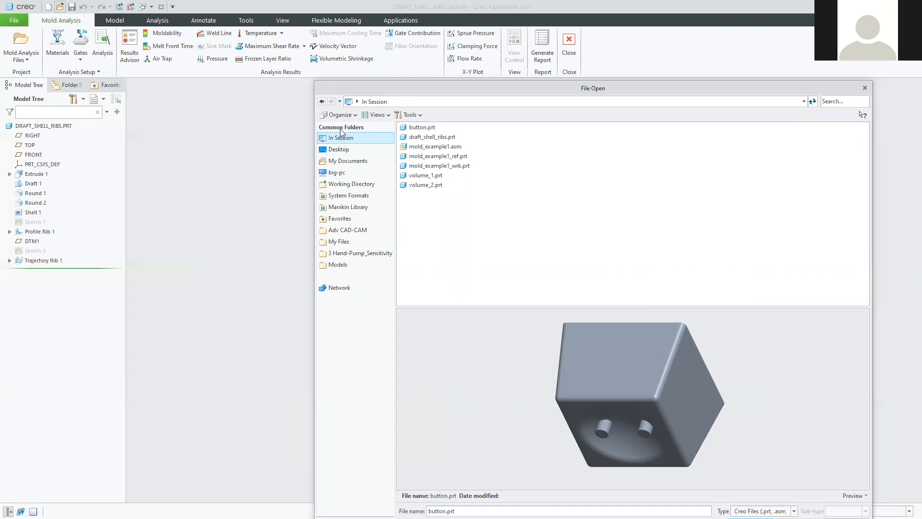
{"action": "left_click_drag", "start_coordinate": [351, 94], "coordinate": [274, 81]}
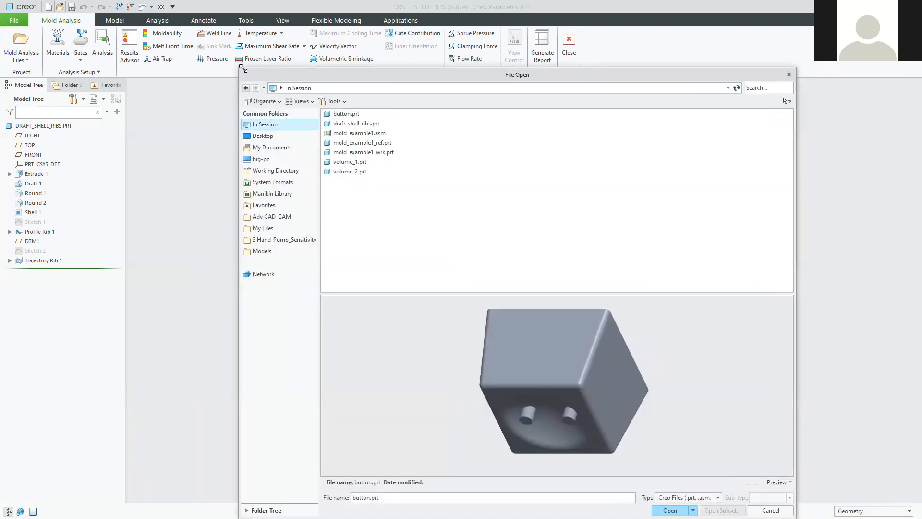
{"action": "left_click_drag", "start_coordinate": [243, 69], "coordinate": [336, 136]}
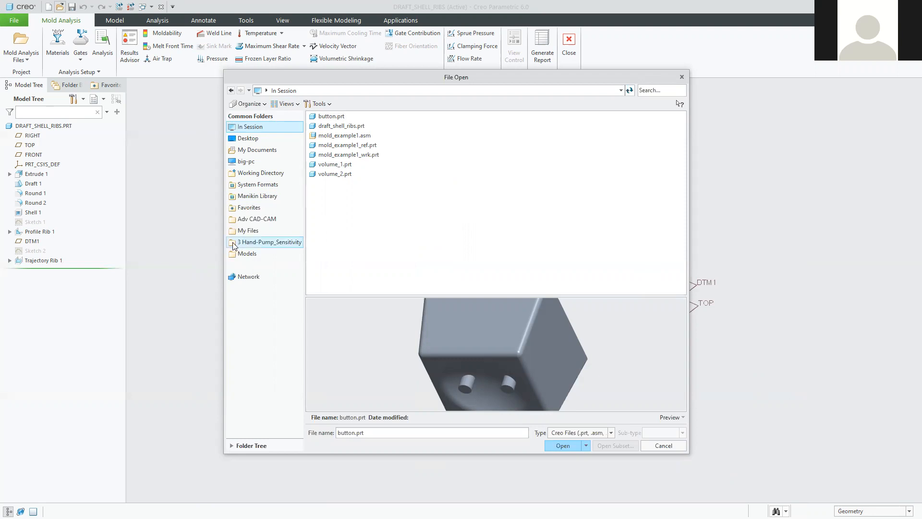
{"action": "left_click_drag", "start_coordinate": [309, 74], "coordinate": [318, 97]}
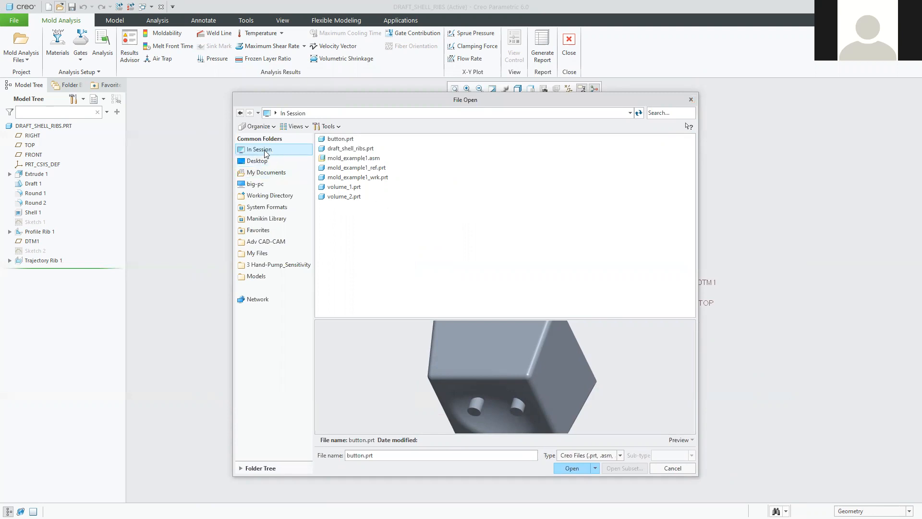
{"action": "left_click", "coordinate": [691, 100]}
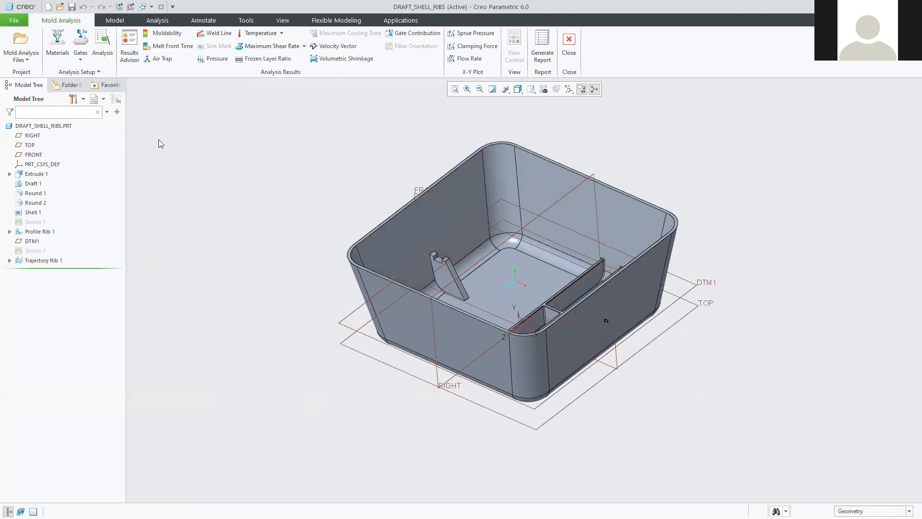
{"action": "left_click", "coordinate": [142, 8]}
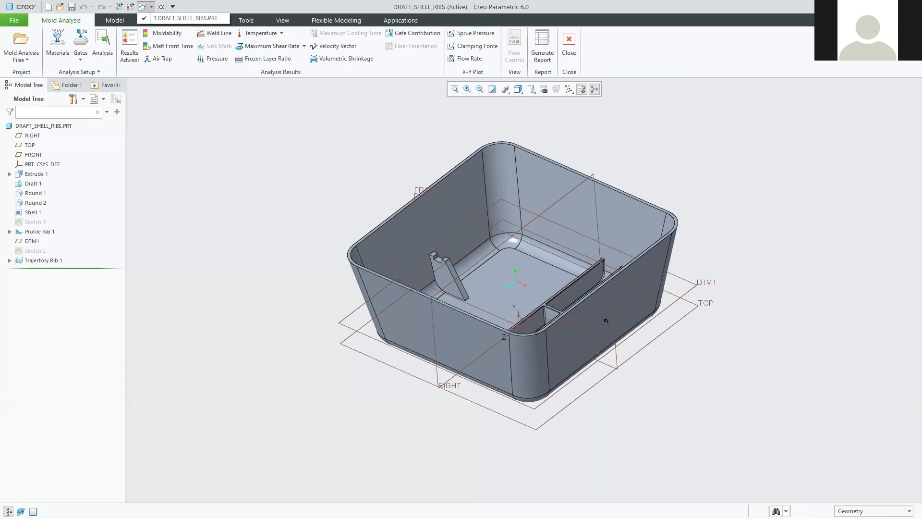
{"action": "key", "text": "alt+Tab"}
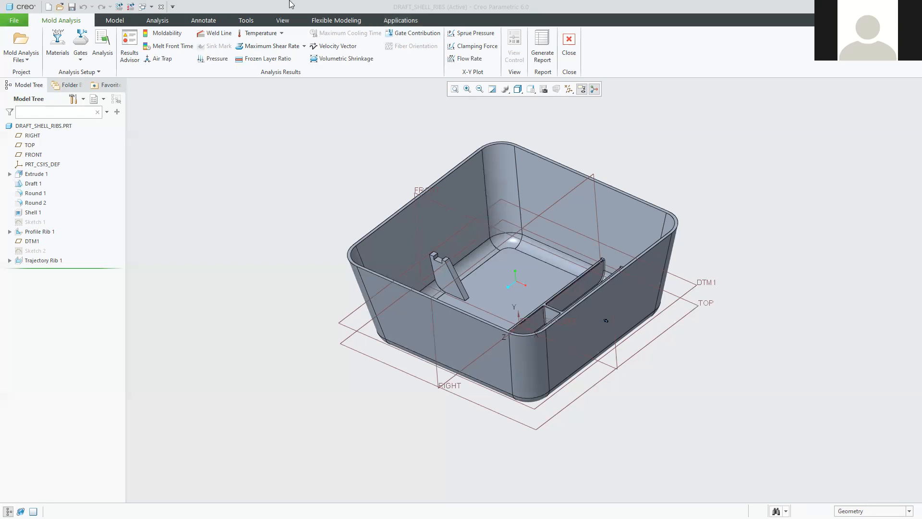
Locate the Mold Analysis application and examine the profile and trajectory ribs inside DRAFT_SHELL_RIBS.PRT.
{"action": "left_click", "coordinate": [390, 22]}
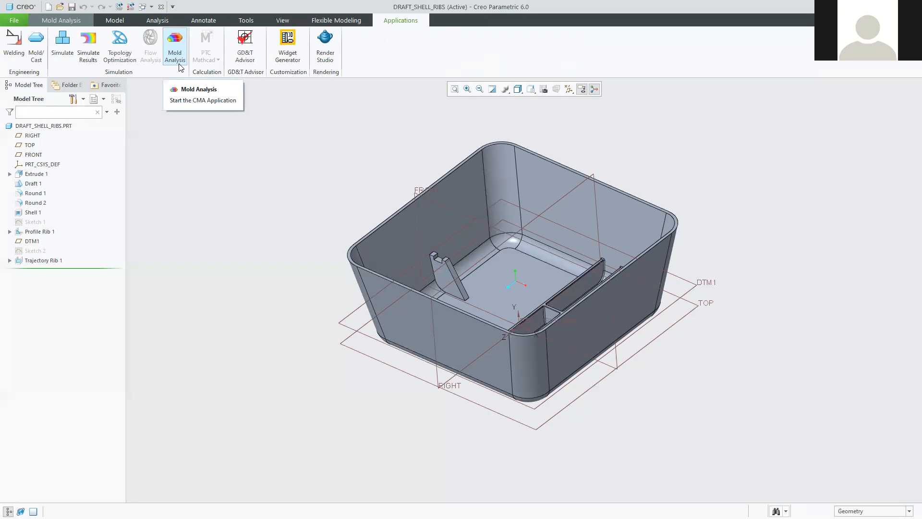
{"action": "middle_click_drag", "start_coordinate": [293, 180], "coordinate": [443, 312]}
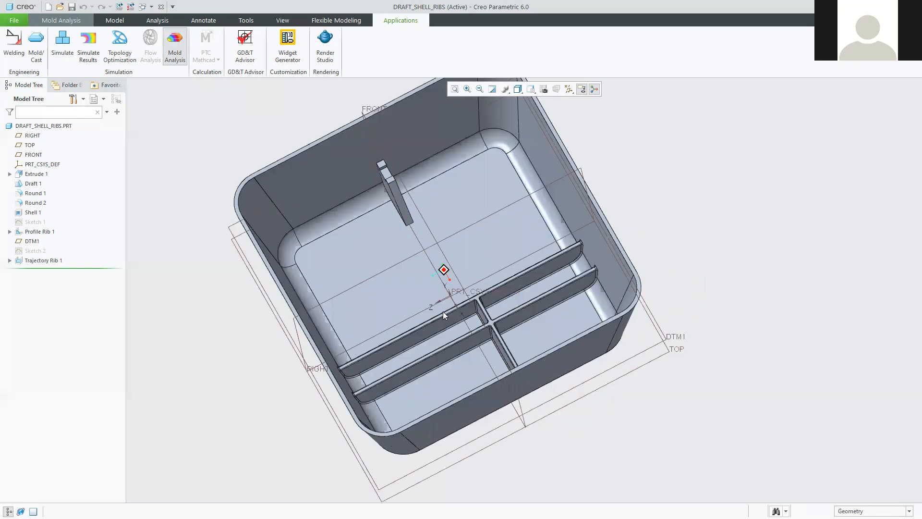
{"action": "scroll", "coordinate": [462, 289], "scroll_direction": "up", "scroll_amount": 5}
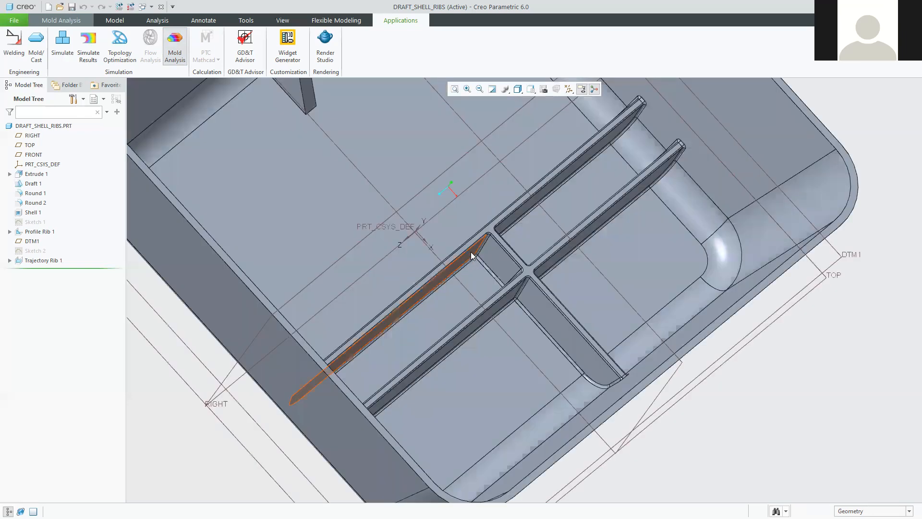
{"action": "scroll", "coordinate": [449, 265], "scroll_direction": "down", "scroll_amount": 2}
{"action": "middle_click_drag", "start_coordinate": [450, 264], "coordinate": [352, 225]}
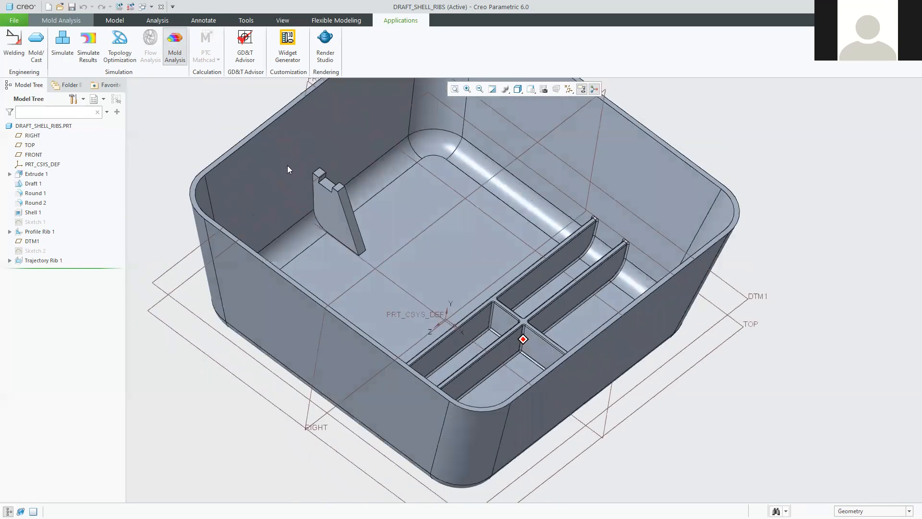
{"action": "scroll", "coordinate": [287, 165], "scroll_direction": "down", "scroll_amount": 3}
{"action": "middle_click_drag", "start_coordinate": [402, 264], "coordinate": [518, 302]}
{"action": "middle_click_drag", "start_coordinate": [443, 330], "coordinate": [321, 314]}
{"action": "scroll", "coordinate": [321, 314], "scroll_direction": "down", "scroll_amount": 1}
{"action": "scroll", "coordinate": [321, 314], "scroll_direction": "down", "scroll_amount": 2}
{"action": "scroll", "coordinate": [321, 314], "scroll_direction": "up", "scroll_amount": 1}
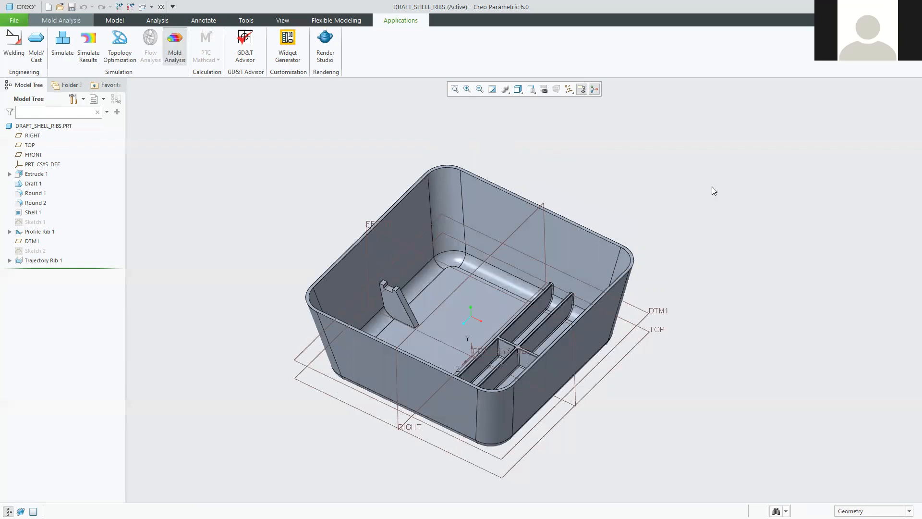
Open the recent button.prt and view the two bosses in its top recess.
{"action": "left_click", "coordinate": [16, 19]}
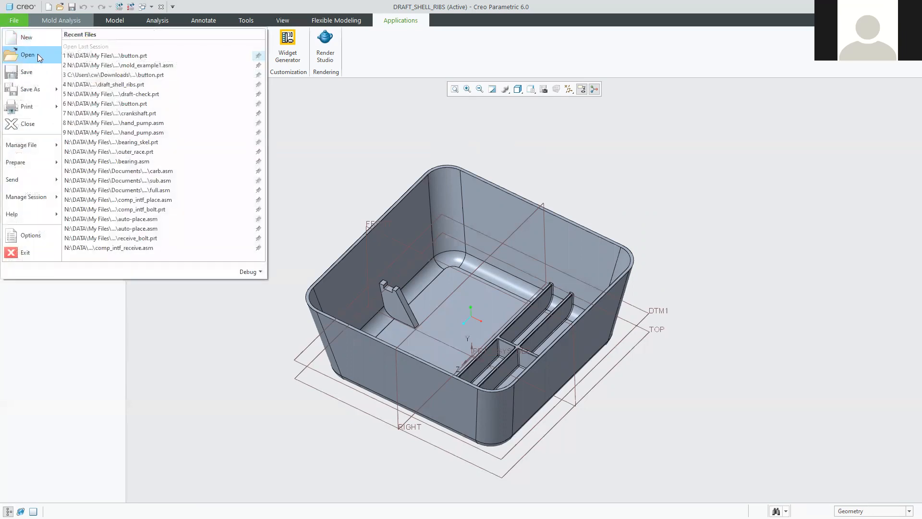
{"action": "left_click", "coordinate": [139, 56]}
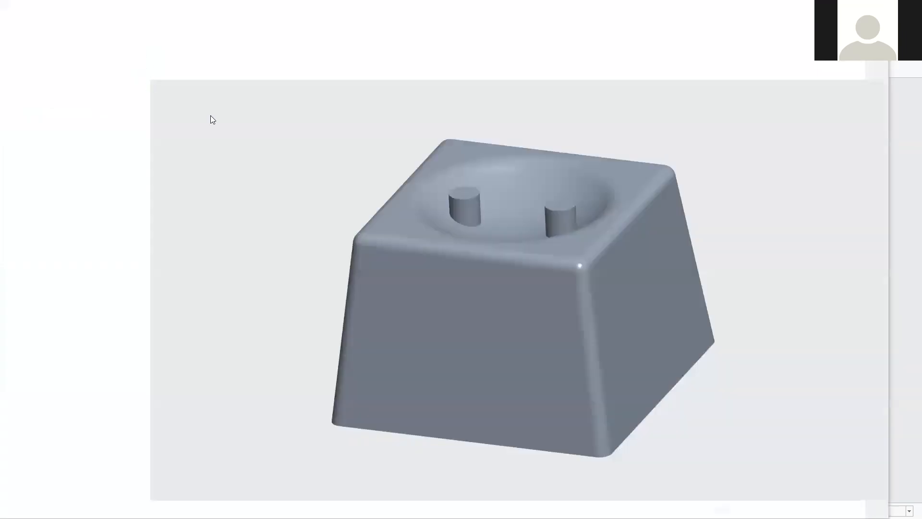
{"action": "middle_click_drag", "start_coordinate": [336, 221], "coordinate": [419, 192]}
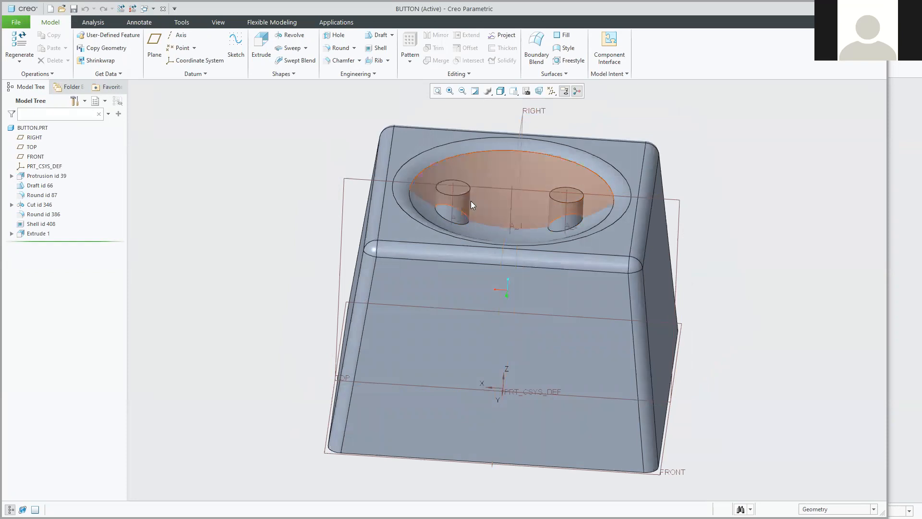
{"action": "mouse_move", "coordinate": [459, 198]}
{"action": "middle_mouse_down"}
{"action": "mouse_move", "coordinate": [455, 172]}
{"action": "mouse_move", "coordinate": [454, 202]}
{"action": "middle_mouse_up"}
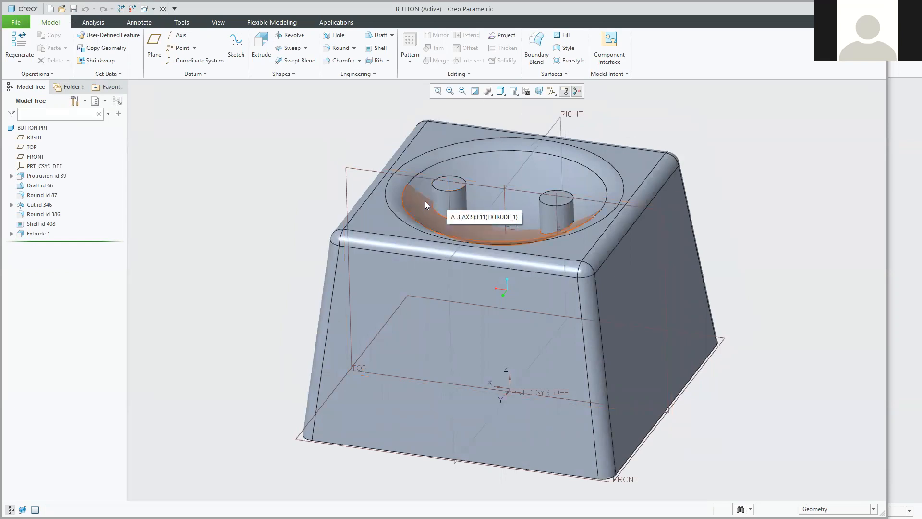
Examine the DRAFT_SHELL_RIBS.PRT box and its available Mold Analysis commands, and return to the BUTTON.PRT window.
{"action": "left_click", "coordinate": [145, 8]}
{"action": "left_click", "coordinate": [158, 21]}
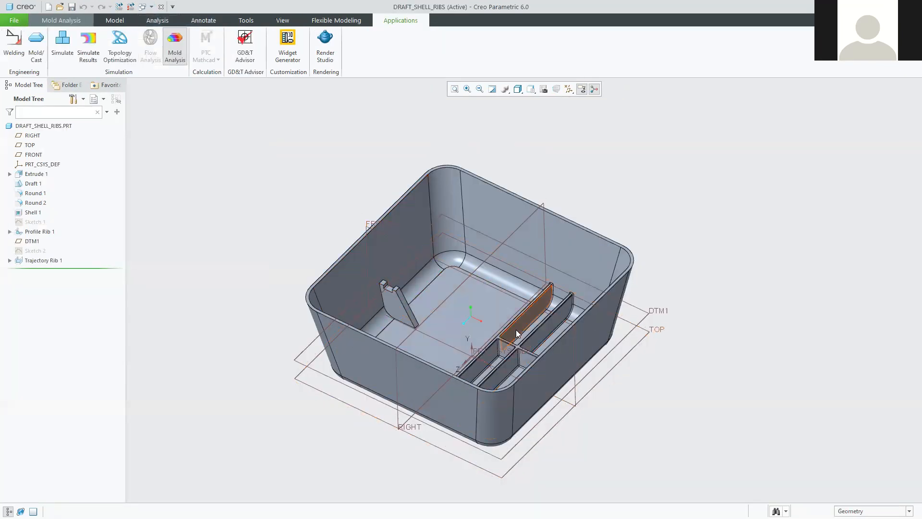
{"action": "scroll", "coordinate": [517, 328], "scroll_direction": "down", "scroll_amount": 2}
{"action": "middle_click_drag", "start_coordinate": [426, 315], "coordinate": [447, 297], "text": "shift"}
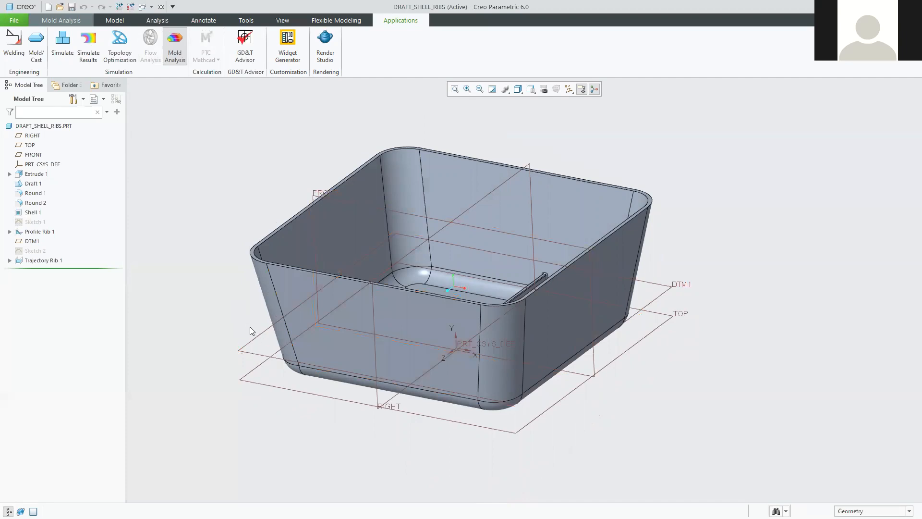
{"action": "mouse_move", "coordinate": [235, 307]}
{"action": "middle_mouse_down"}
{"action": "mouse_move", "coordinate": [256, 289]}
{"action": "mouse_move", "coordinate": [239, 288]}
{"action": "mouse_move", "coordinate": [248, 288]}
{"action": "middle_mouse_up"}
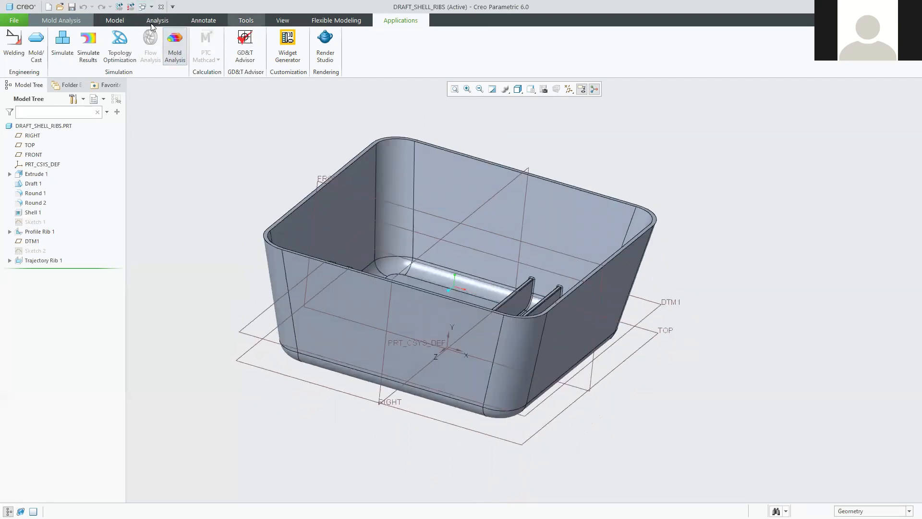
{"action": "left_click", "coordinate": [50, 21]}
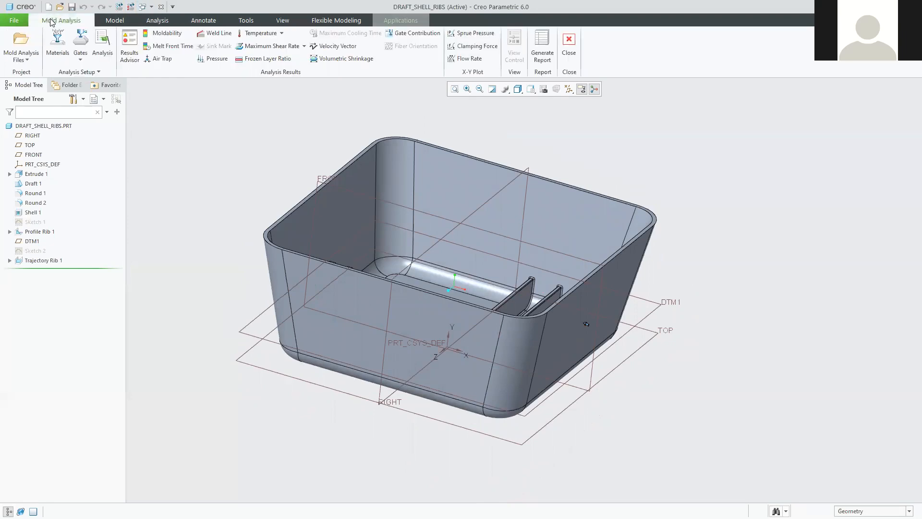
{"action": "left_click", "coordinate": [142, 7]}
{"action": "left_click", "coordinate": [166, 29]}
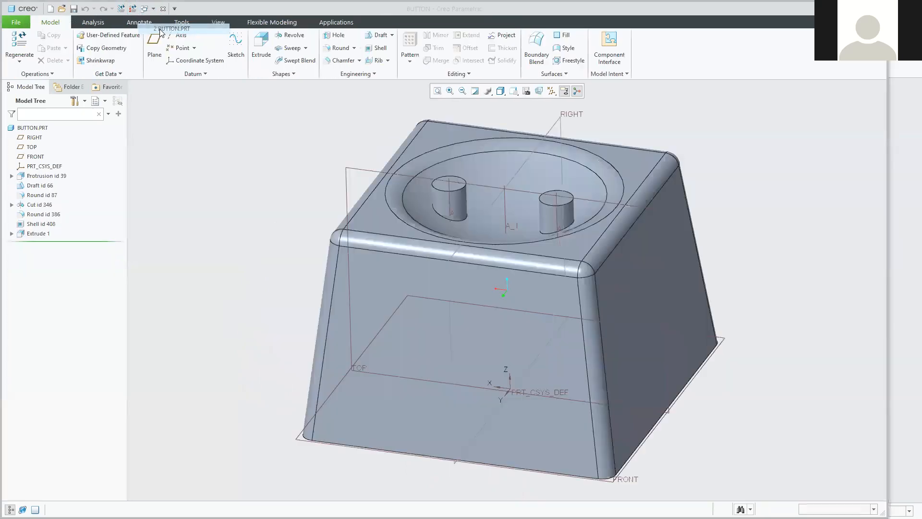
Start the Mold Analysis application for BUTTON.PRT.
{"action": "middle_click_drag", "start_coordinate": [280, 251], "coordinate": [252, 253]}
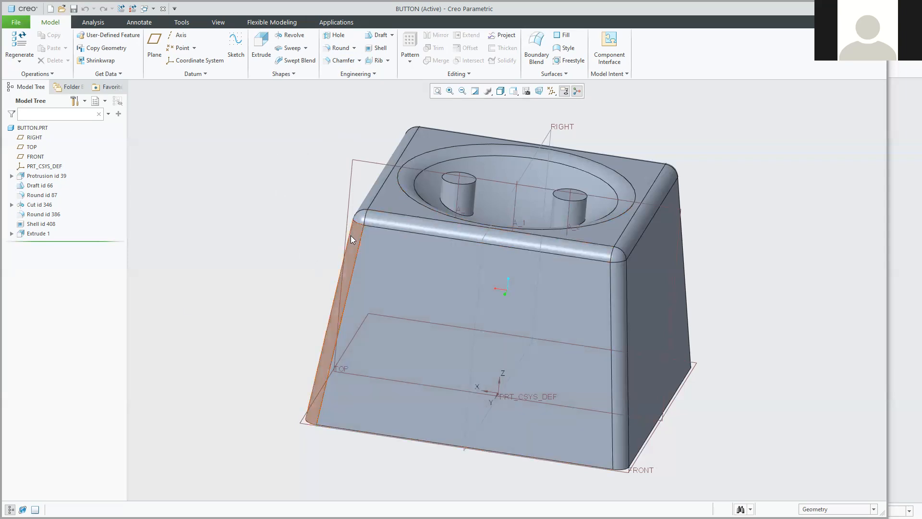
{"action": "left_click", "coordinate": [329, 23]}
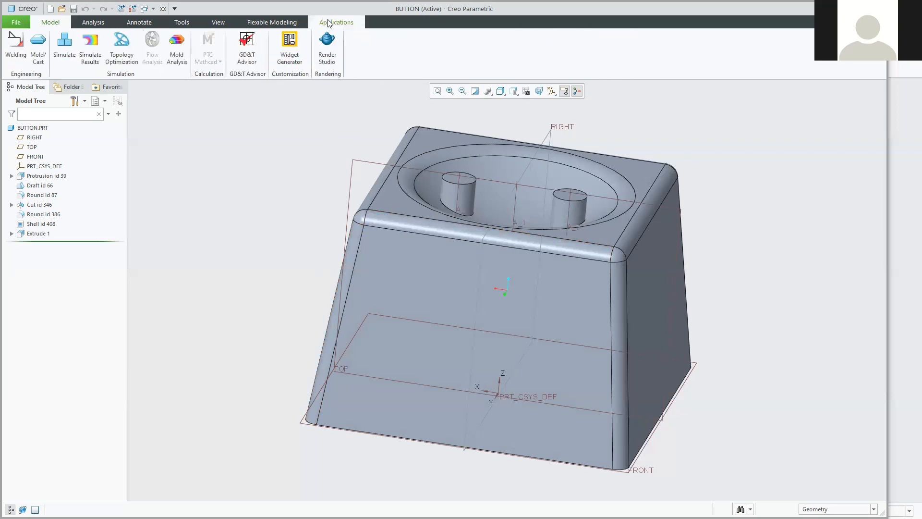
{"action": "left_click", "coordinate": [177, 60]}
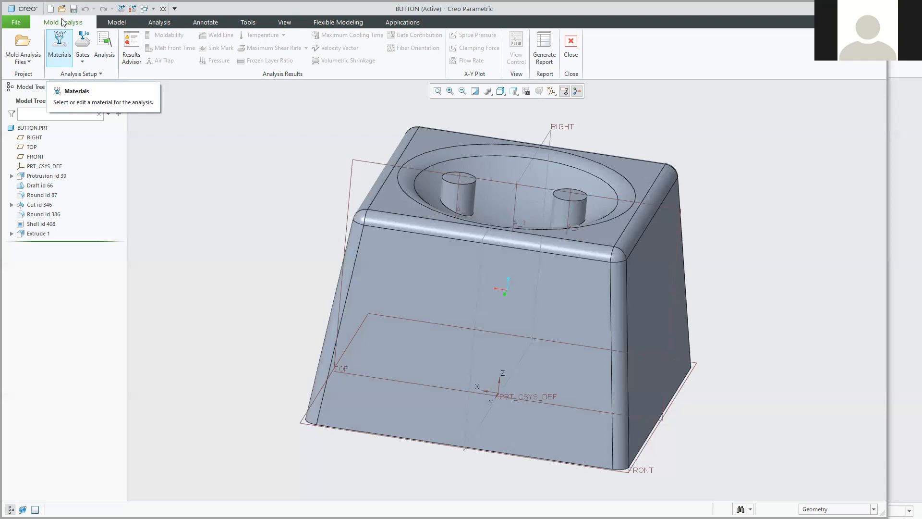
{"action": "left_click", "coordinate": [400, 22]}
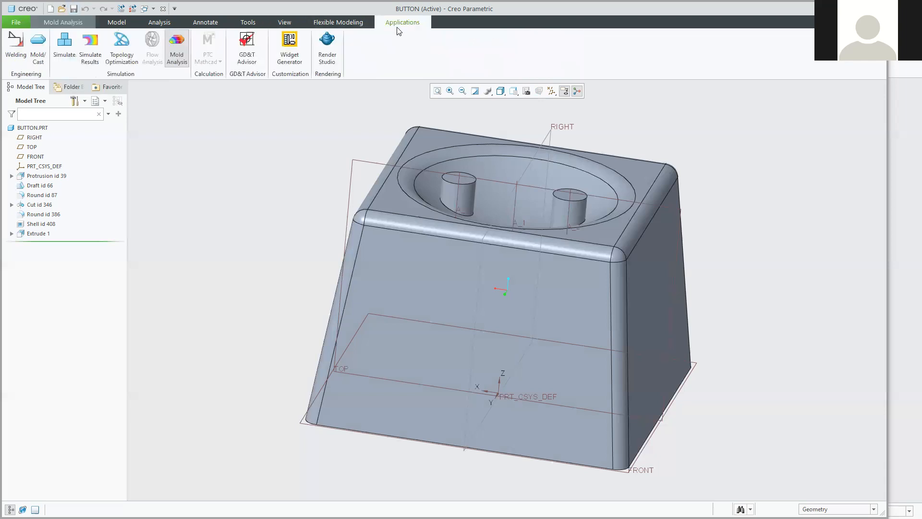
{"action": "left_click", "coordinate": [179, 56]}
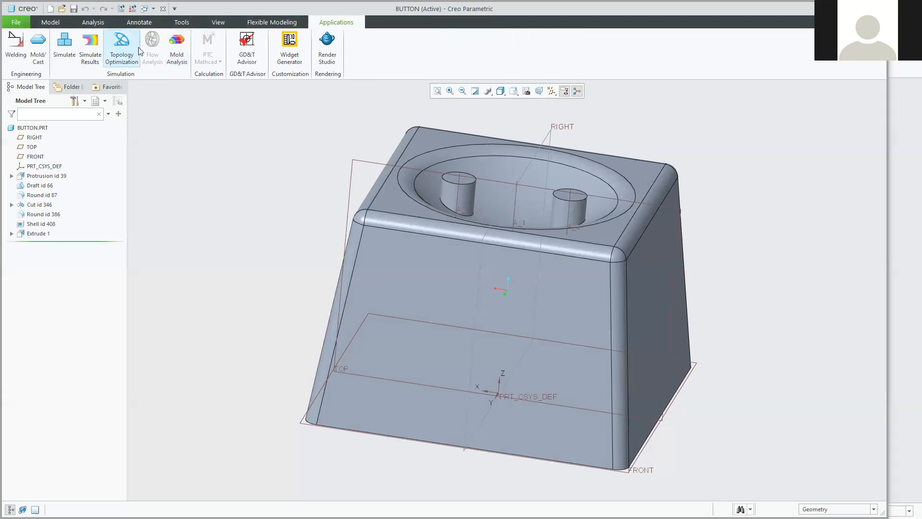
{"action": "left_click", "coordinate": [177, 47]}
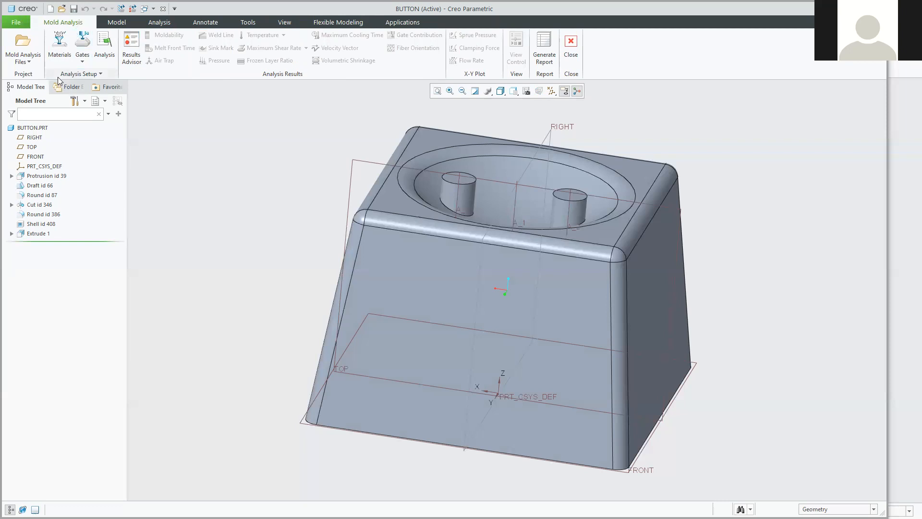
Open the analysis material setup and browse the grades offered by ABS producers such as EVER, Formosa Plastics Corporation and INEOS.
{"action": "left_click", "coordinate": [59, 44]}
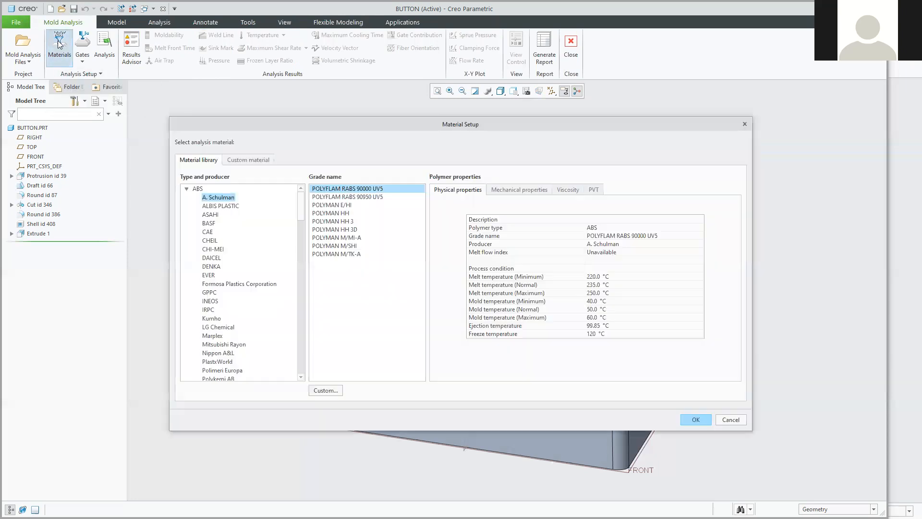
{"action": "left_click_drag", "start_coordinate": [267, 127], "coordinate": [292, 87]}
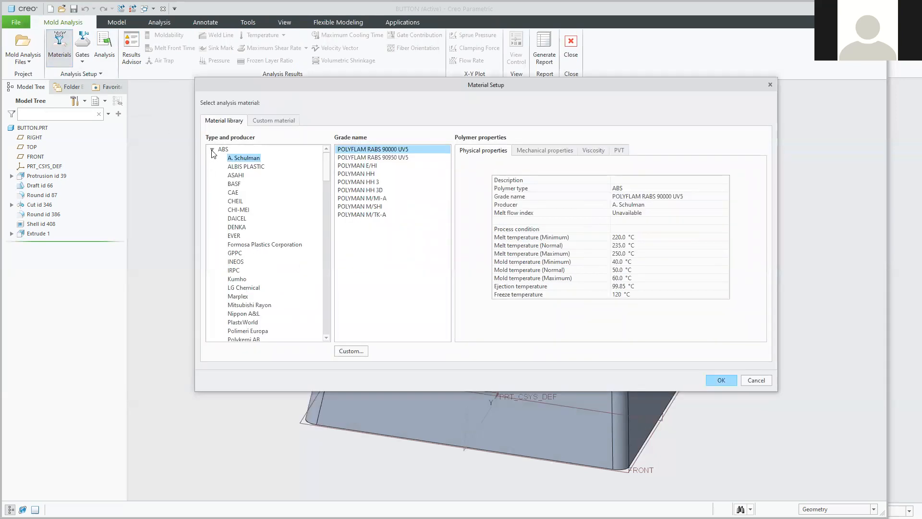
{"action": "left_click", "coordinate": [213, 150]}
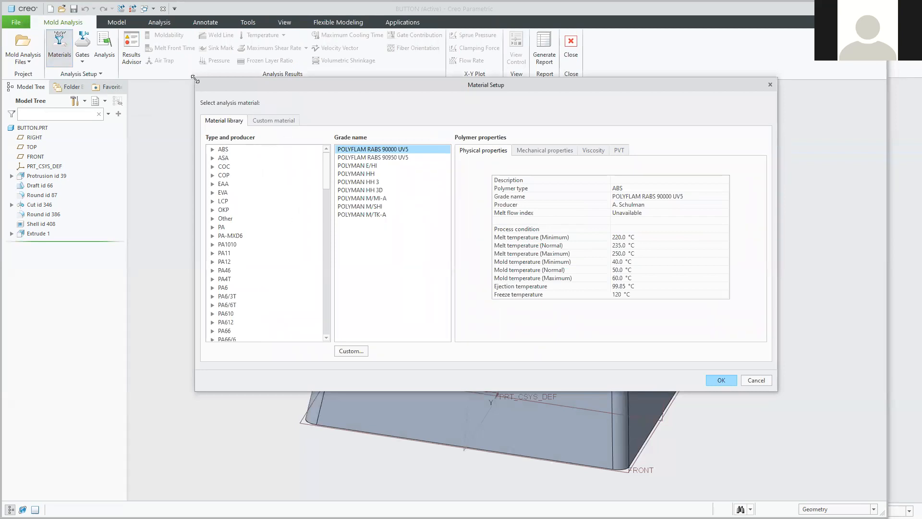
{"action": "left_click_drag", "start_coordinate": [195, 78], "coordinate": [213, 11]}
{"action": "left_click", "coordinate": [231, 99]}
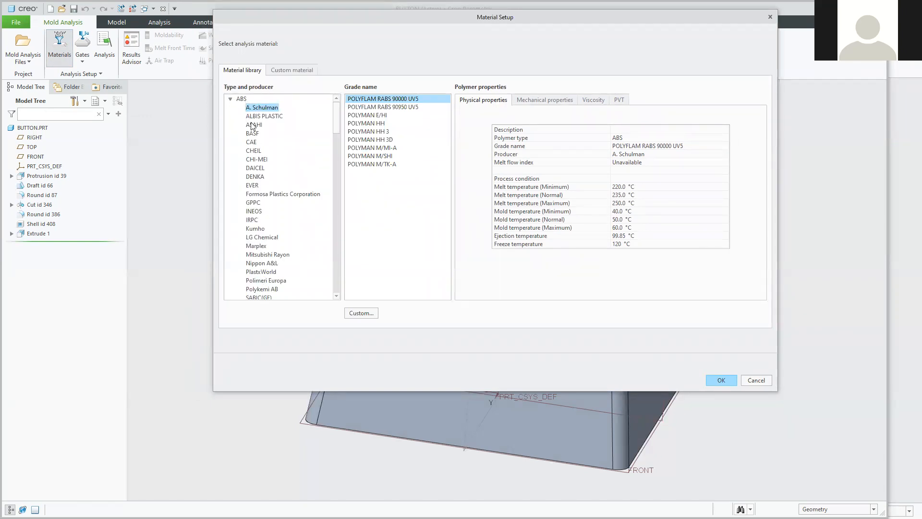
{"action": "left_click", "coordinate": [253, 186]}
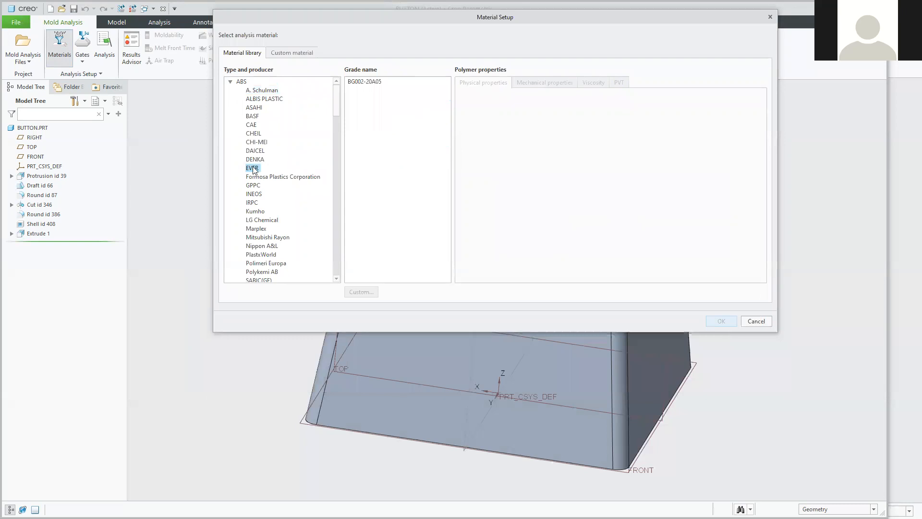
{"action": "left_click", "coordinate": [255, 160]}
{"action": "left_click", "coordinate": [259, 178]}
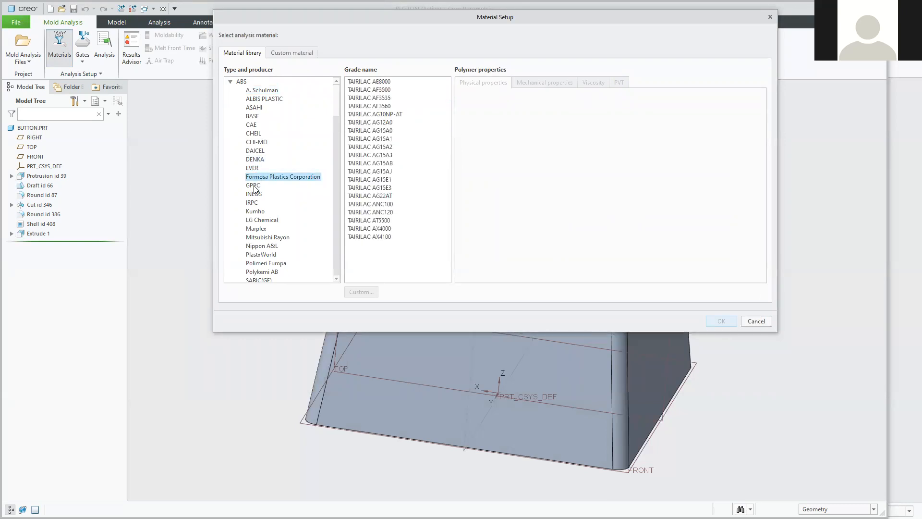
{"action": "left_click", "coordinate": [254, 185]}
{"action": "left_click", "coordinate": [254, 194]}
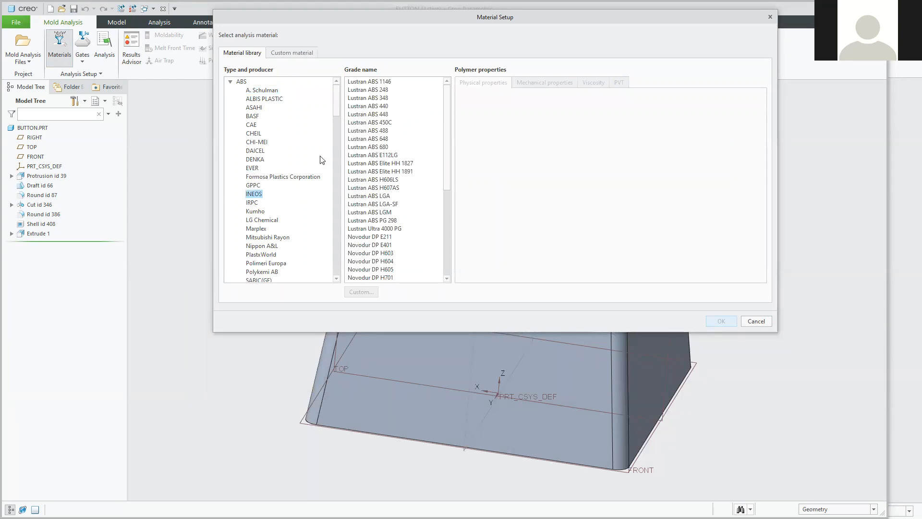
{"action": "scroll", "coordinate": [281, 249], "scroll_direction": "down", "scroll_amount": 5}
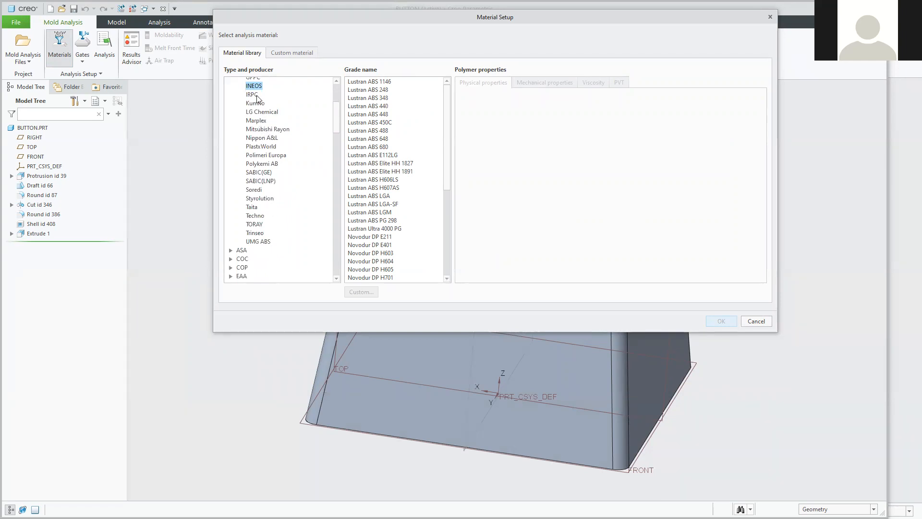
{"action": "scroll", "coordinate": [257, 98], "scroll_direction": "up", "scroll_amount": 5}
Collapse the ABS group in the material library and expand the PP polymer type to list its producers.
{"action": "left_click", "coordinate": [231, 83]}
{"action": "scroll", "coordinate": [286, 246], "scroll_direction": "down", "scroll_amount": 5}
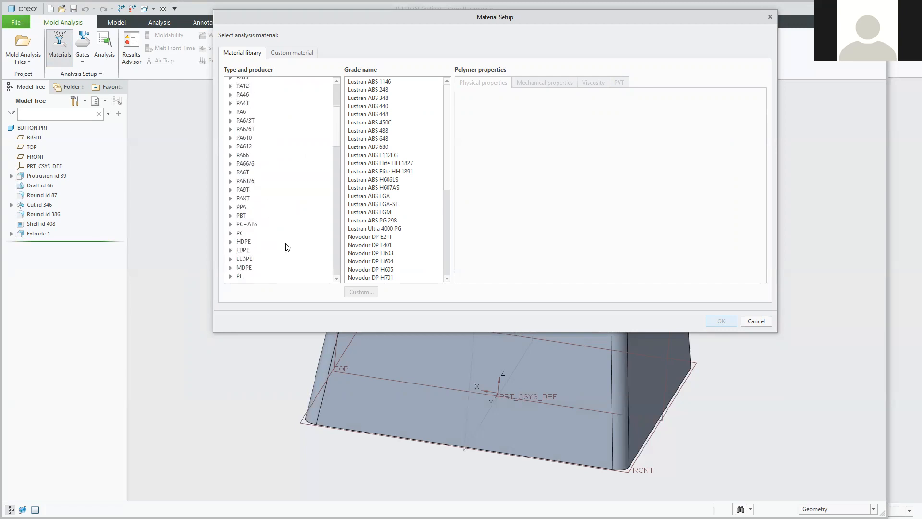
{"action": "scroll", "coordinate": [271, 214], "scroll_direction": "down", "scroll_amount": 4}
{"action": "scroll", "coordinate": [270, 214], "scroll_direction": "down", "scroll_amount": 9}
{"action": "scroll", "coordinate": [270, 214], "scroll_direction": "down", "scroll_amount": 2}
{"action": "scroll", "coordinate": [272, 214], "scroll_direction": "down", "scroll_amount": 1}
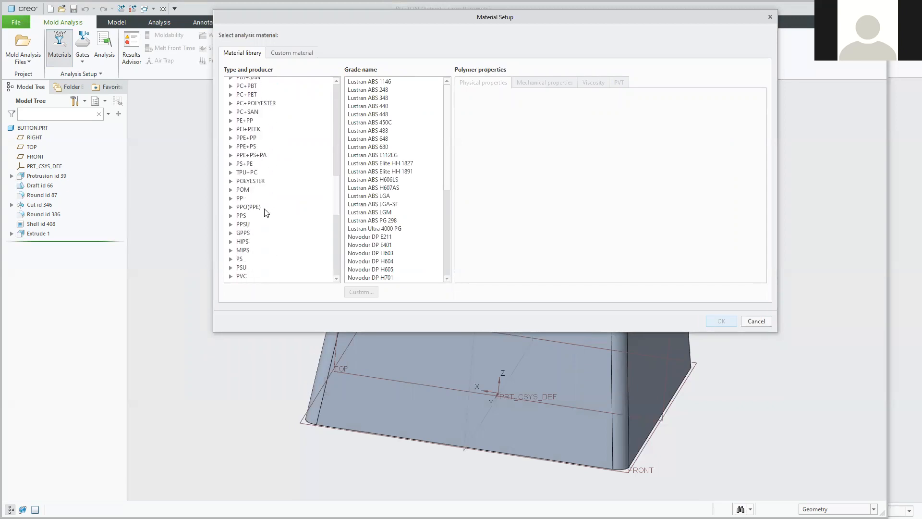
{"action": "left_click", "coordinate": [236, 198]}
{"action": "left_click", "coordinate": [231, 199]}
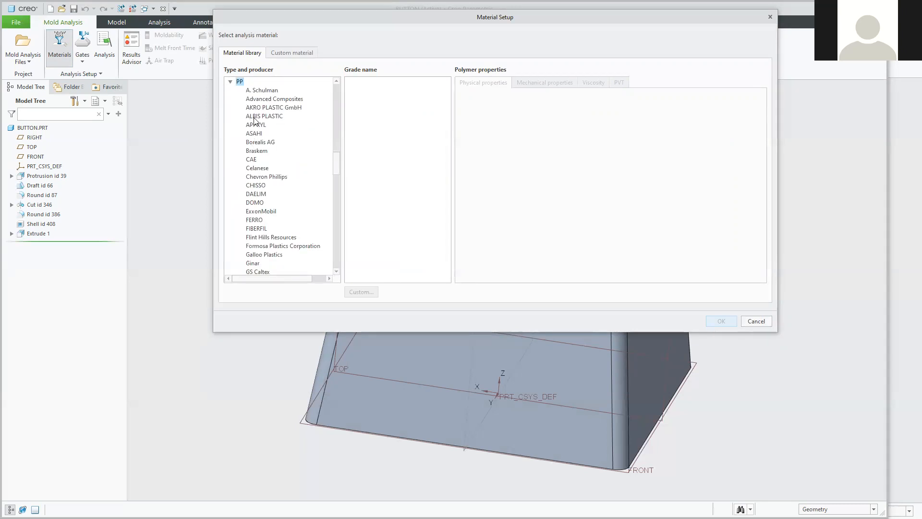
Select the PP grade POLYFLAM RIPP 3625 CS1 from producer A. Schulman.
{"action": "scroll", "coordinate": [273, 219], "scroll_direction": "down", "scroll_amount": 7}
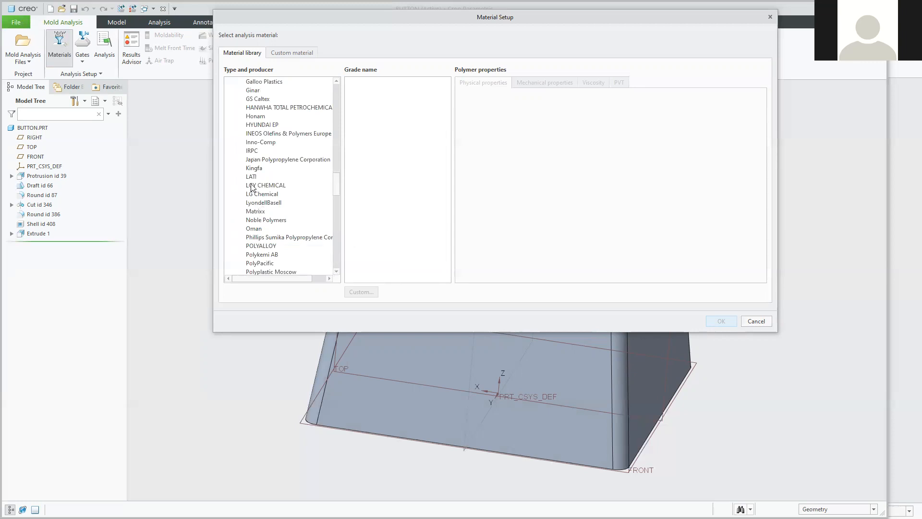
{"action": "scroll", "coordinate": [268, 152], "scroll_direction": "up", "scroll_amount": 2}
{"action": "scroll", "coordinate": [260, 147], "scroll_direction": "up", "scroll_amount": 7}
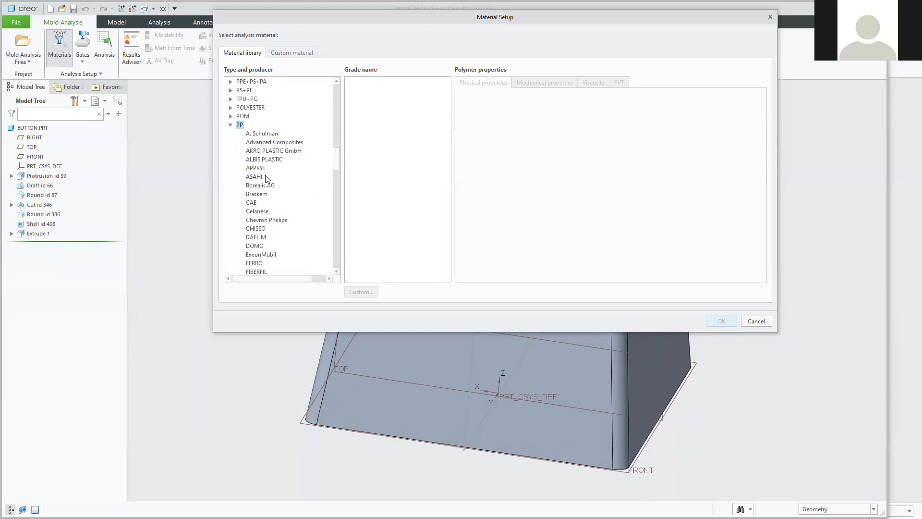
{"action": "left_click", "coordinate": [262, 134]}
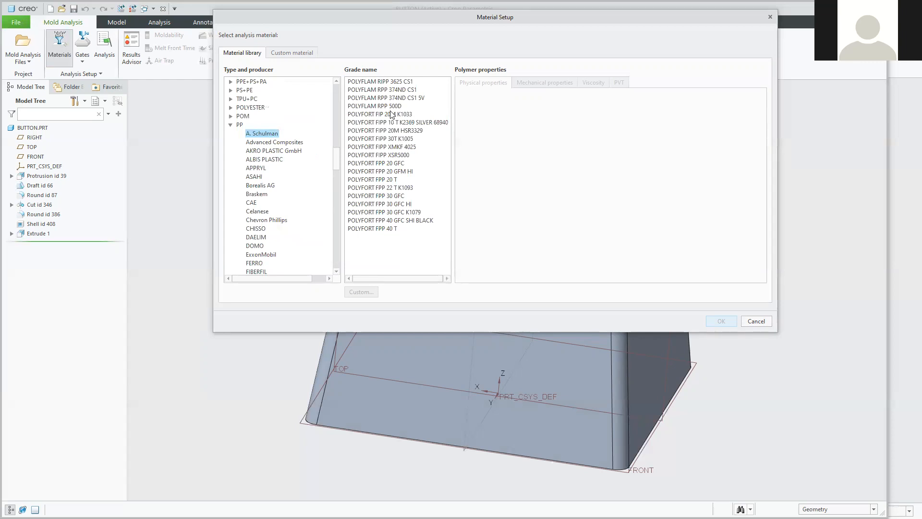
{"action": "left_click", "coordinate": [399, 81]}
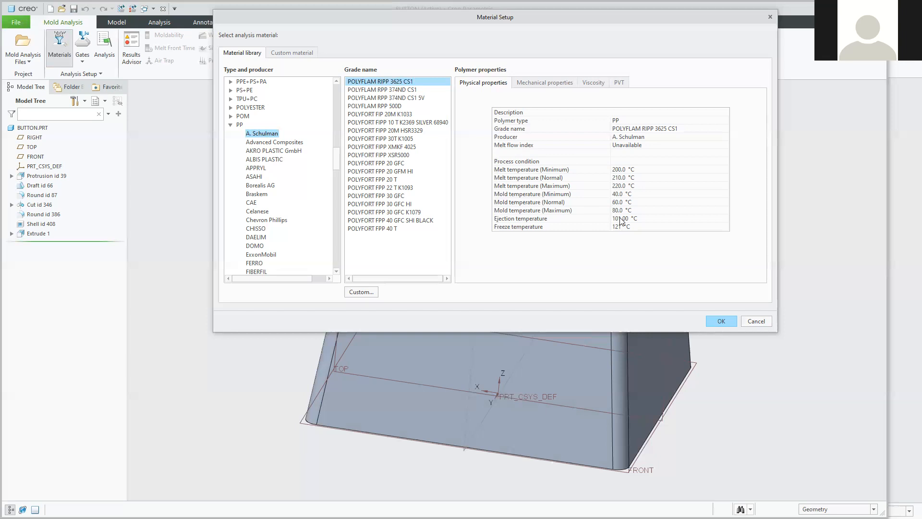
Review the selected grade's mechanical, viscosity, PVT and physical properties, and accept it as the analysis material.
{"action": "left_click", "coordinate": [543, 84]}
{"action": "left_click", "coordinate": [492, 87]}
{"action": "left_click", "coordinate": [538, 87]}
{"action": "left_click", "coordinate": [597, 89]}
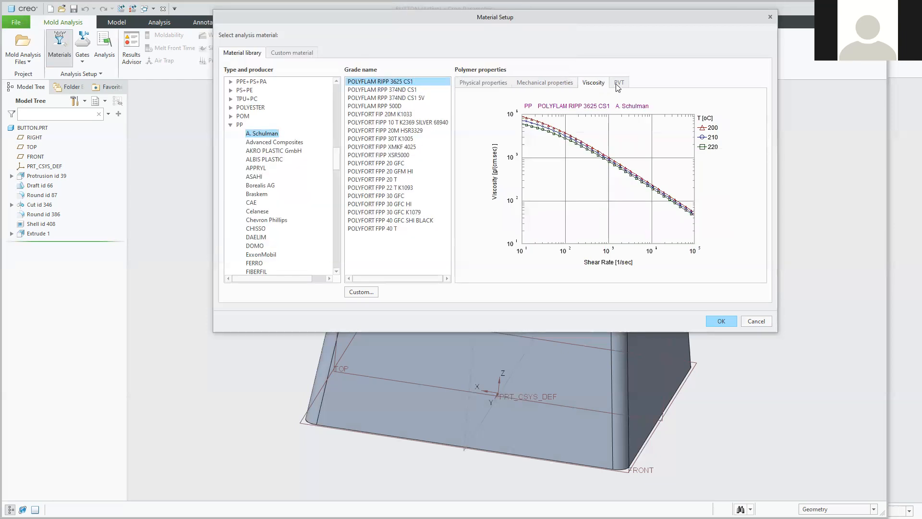
{"action": "left_click", "coordinate": [618, 85]}
{"action": "left_click", "coordinate": [492, 83]}
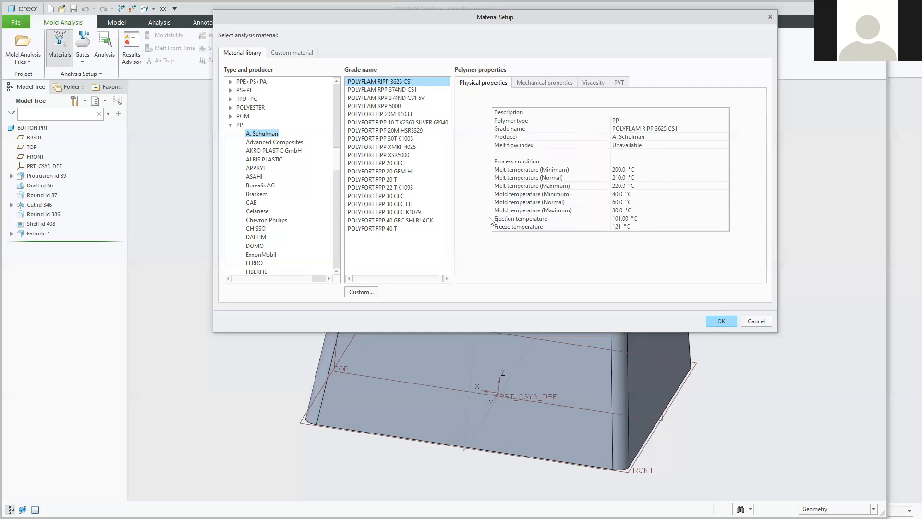
{"action": "left_click", "coordinate": [719, 321]}
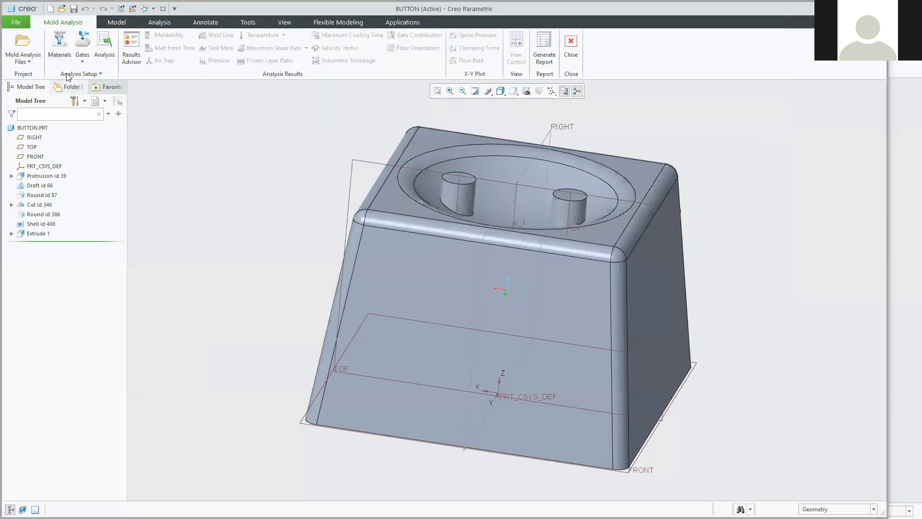
Open the gate setup and start a new injection gate located on the part's drafted side face.
{"action": "left_click", "coordinate": [82, 50]}
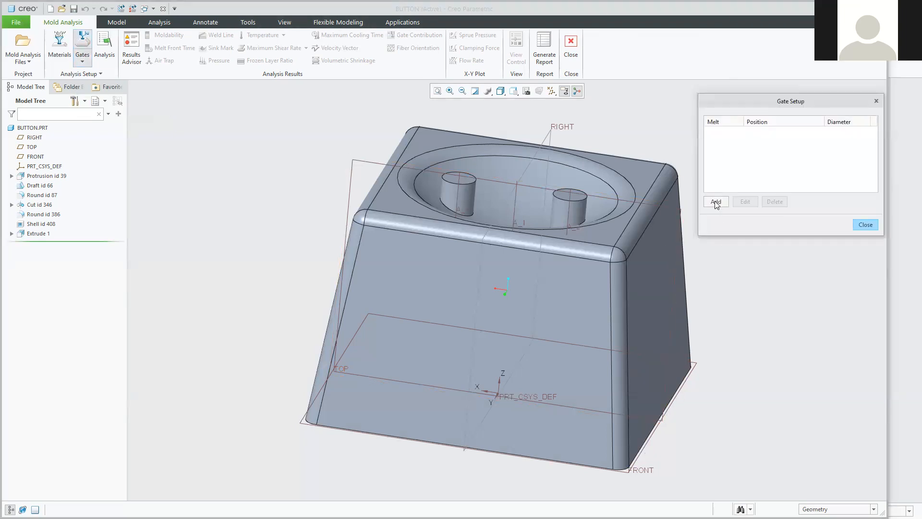
{"action": "left_click", "coordinate": [715, 202]}
{"action": "mouse_move", "coordinate": [677, 362]}
{"action": "middle_mouse_down"}
{"action": "mouse_move", "coordinate": [663, 320]}
{"action": "mouse_move", "coordinate": [655, 337]}
{"action": "mouse_move", "coordinate": [609, 345]}
{"action": "mouse_move", "coordinate": [603, 325]}
{"action": "mouse_move", "coordinate": [635, 335]}
{"action": "mouse_move", "coordinate": [637, 353]}
{"action": "middle_mouse_up"}
{"action": "left_click", "coordinate": [558, 363]}
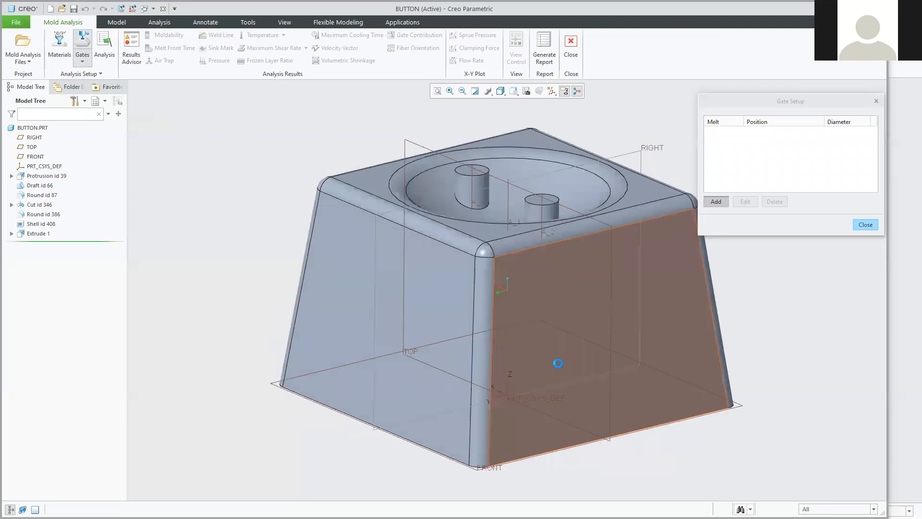
{"action": "middle_click_drag", "start_coordinate": [581, 390], "coordinate": [609, 412]}
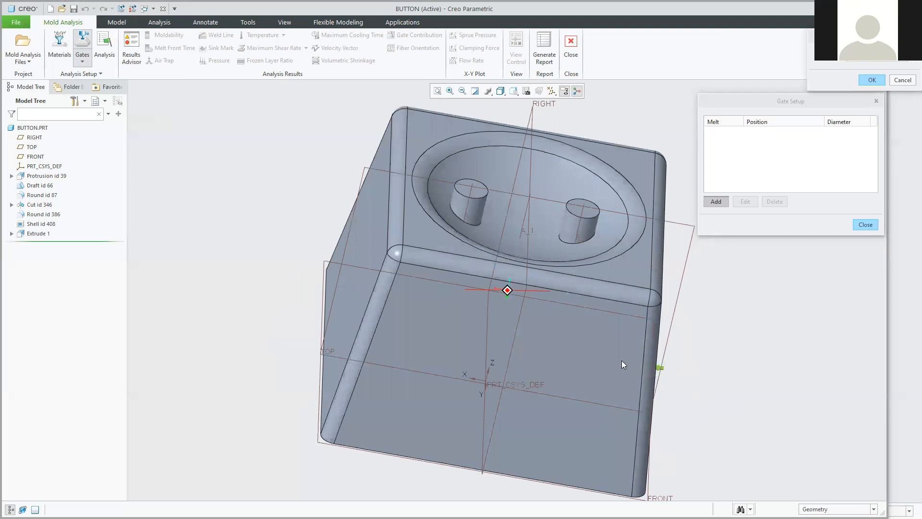
{"action": "scroll", "coordinate": [621, 364], "scroll_direction": "down", "scroll_amount": 5}
{"action": "scroll", "coordinate": [625, 365], "scroll_direction": "up", "scroll_amount": 3}
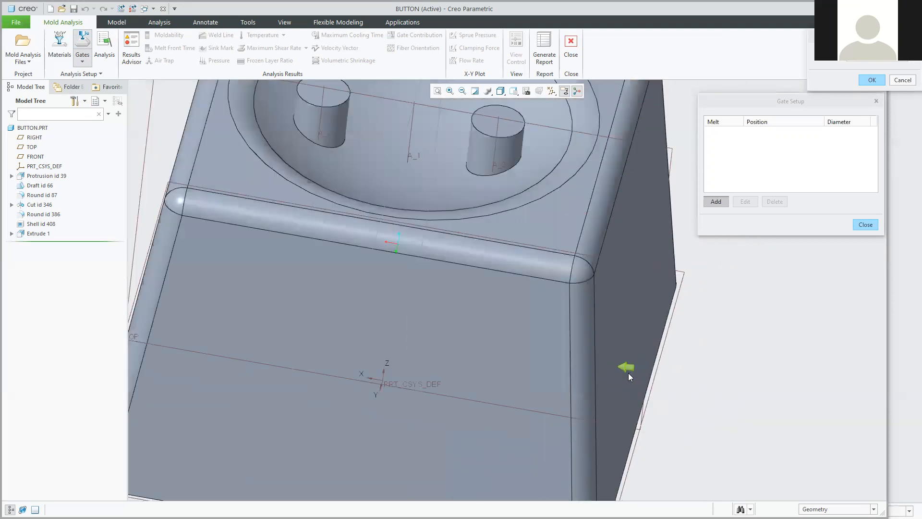
{"action": "scroll", "coordinate": [619, 400], "scroll_direction": "up", "scroll_amount": 3}
{"action": "mouse_move", "coordinate": [618, 400]}
{"action": "middle_mouse_down"}
{"action": "mouse_move", "coordinate": [630, 418]}
{"action": "mouse_move", "coordinate": [623, 395]}
{"action": "mouse_move", "coordinate": [582, 399]}
{"action": "middle_mouse_up"}
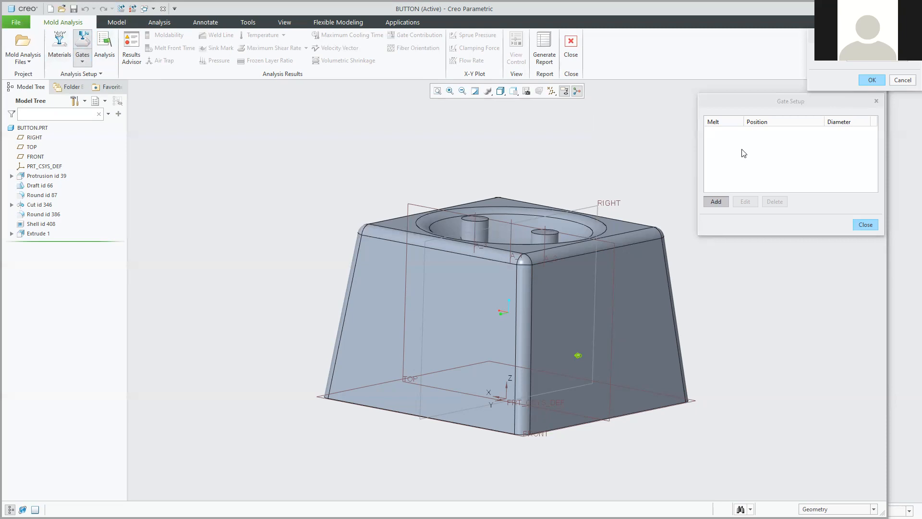
Examine the previewed gate's location and injection direction on the drafted side face from several angles.
{"action": "left_click", "coordinate": [577, 354]}
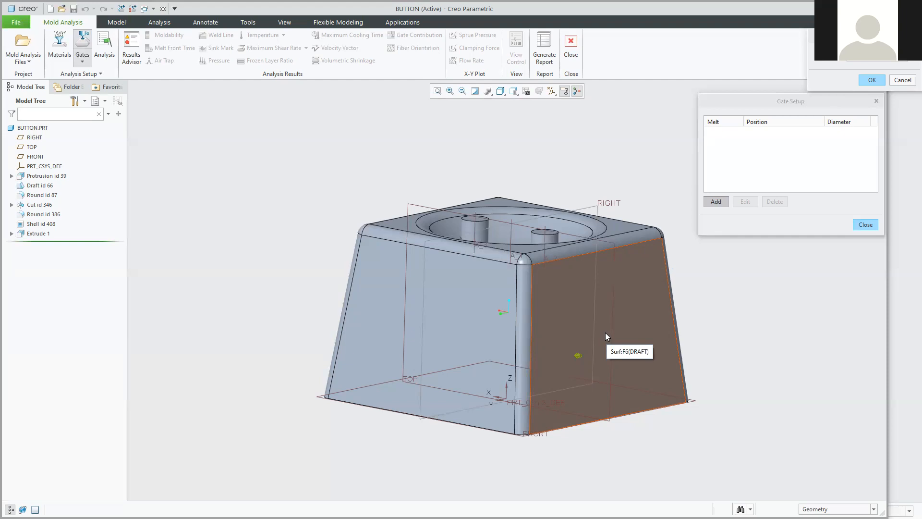
{"action": "left_click", "coordinate": [715, 202]}
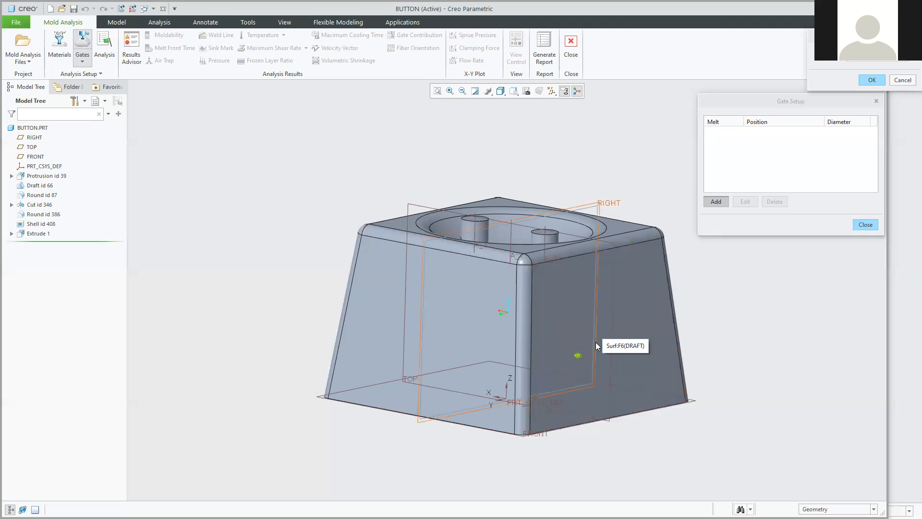
{"action": "middle_click_drag", "start_coordinate": [564, 335], "coordinate": [611, 251]}
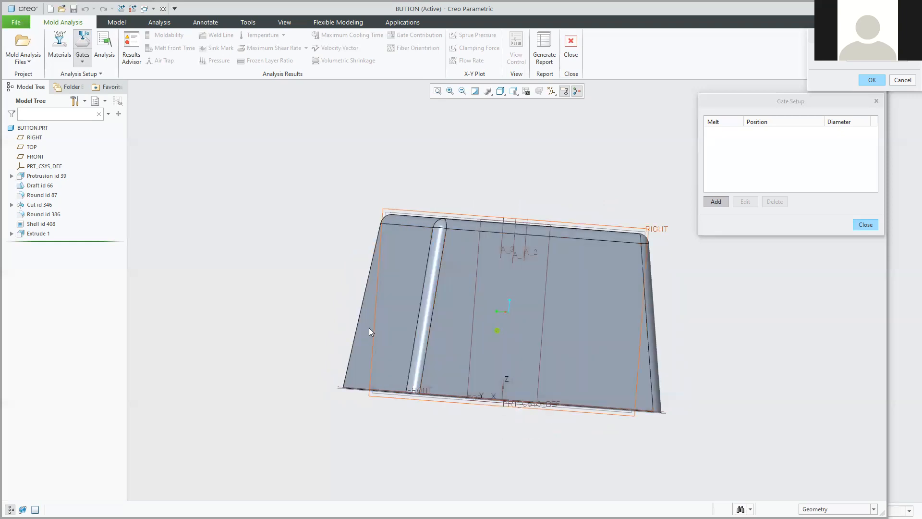
{"action": "middle_click_drag", "start_coordinate": [312, 308], "coordinate": [344, 360]}
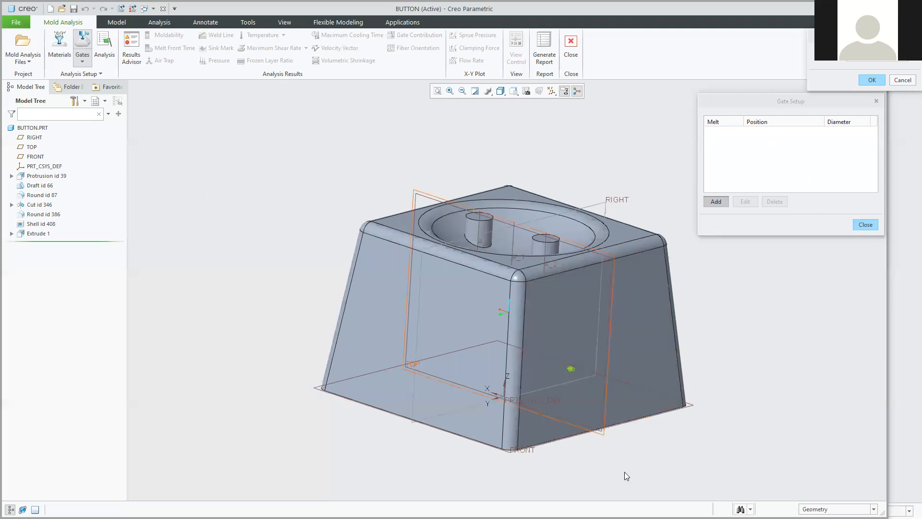
{"action": "left_click", "coordinate": [571, 369]}
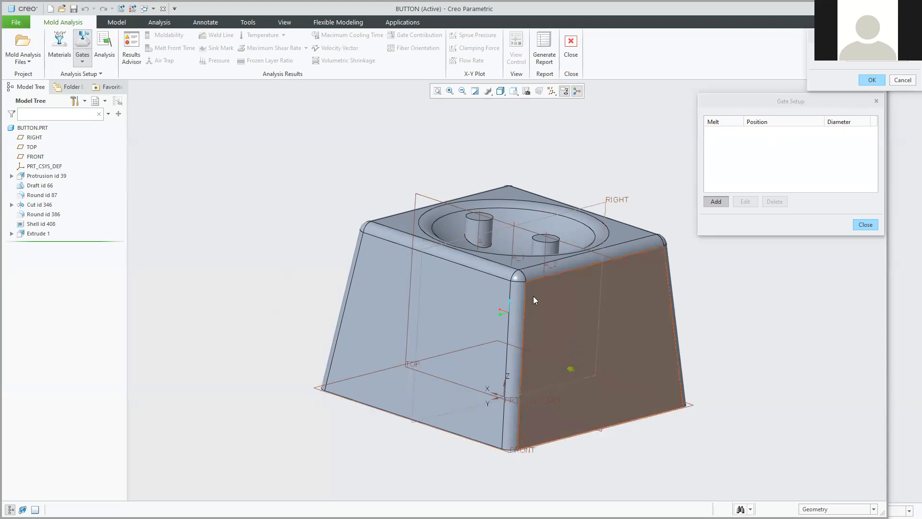
{"action": "scroll", "coordinate": [570, 372], "scroll_direction": "up", "scroll_amount": 4}
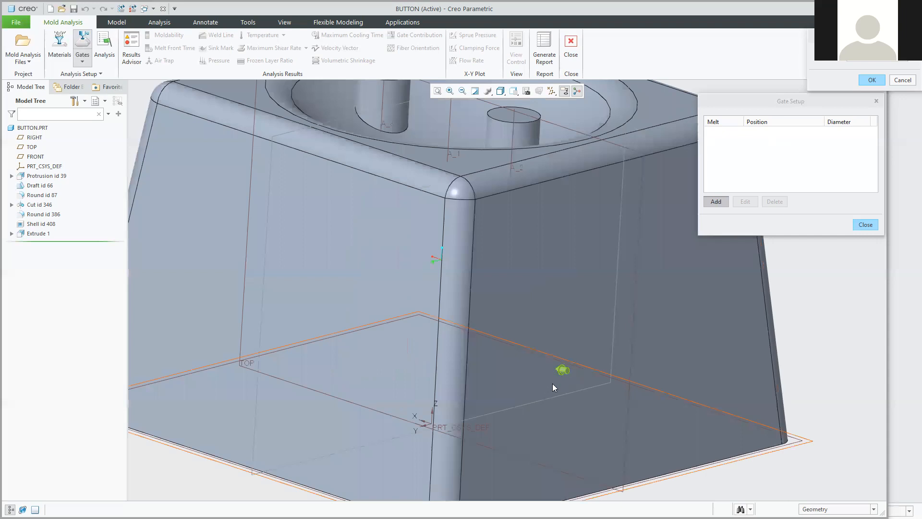
{"action": "scroll", "coordinate": [570, 390], "scroll_direction": "down", "scroll_amount": 4}
{"action": "scroll", "coordinate": [600, 393], "scroll_direction": "down", "scroll_amount": 2}
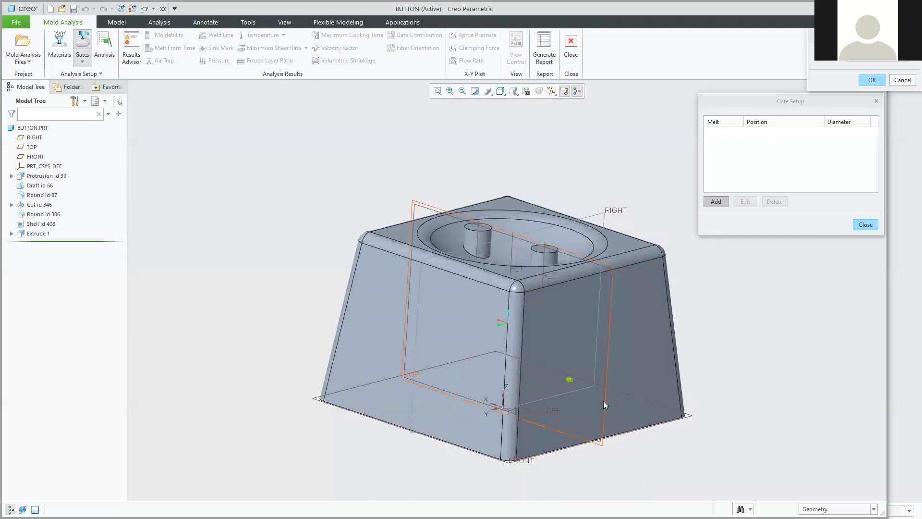
{"action": "scroll", "coordinate": [608, 403], "scroll_direction": "up", "scroll_amount": 1}
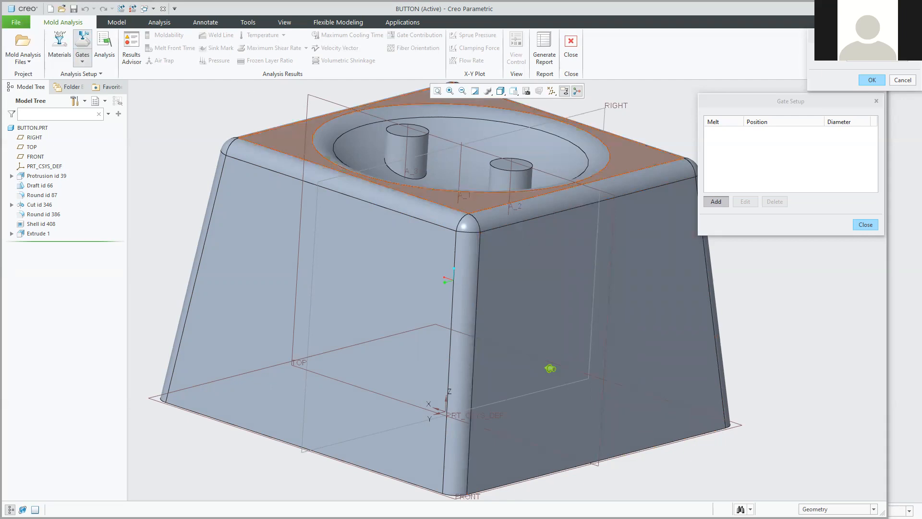
Set the new gate's diameter to 0.2 in and accept the gate on the drafted side face.
{"action": "left_click", "coordinate": [468, 203]}
{"action": "left_click", "coordinate": [770, 219]}
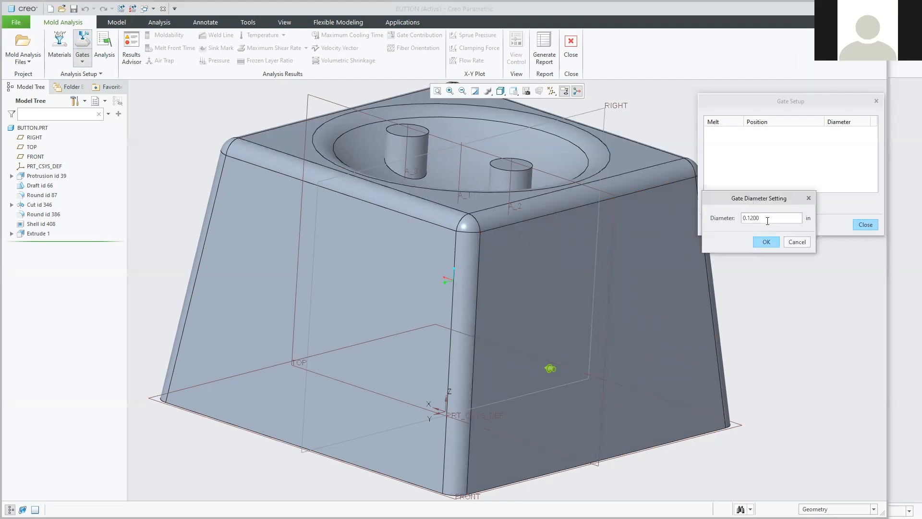
{"action": "left_click_drag", "start_coordinate": [767, 219], "coordinate": [727, 216]}
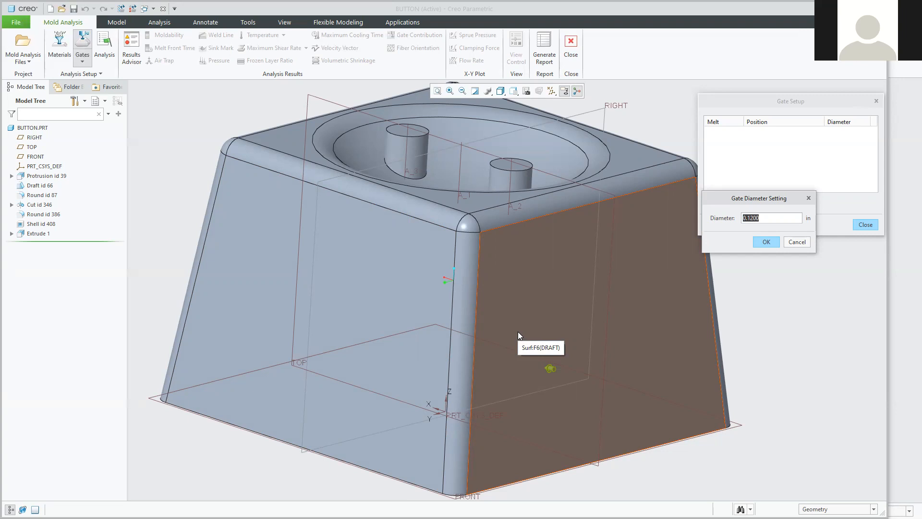
{"action": "left_click", "coordinate": [758, 217]}
{"action": "left_click", "coordinate": [748, 218]}
{"action": "key", "text": "BackSpace"}
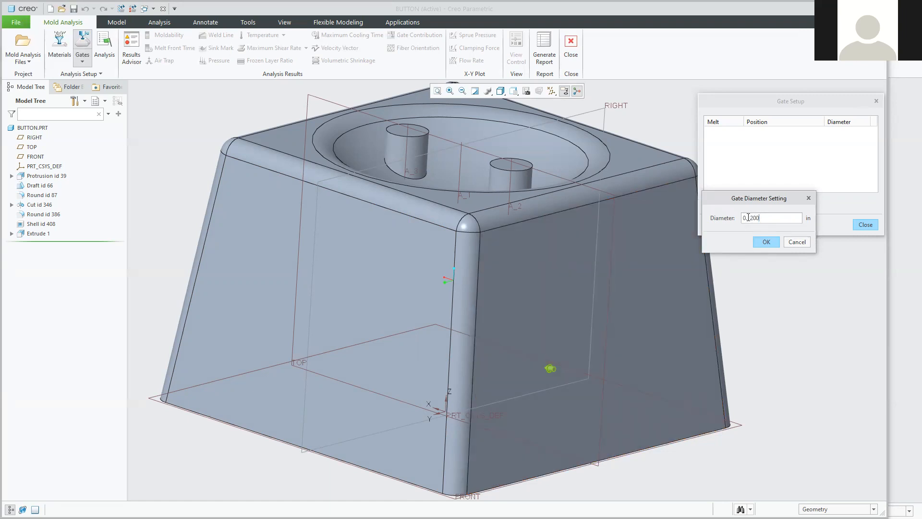
{"action": "type", "text": "1"}
{"action": "left_click_drag", "start_coordinate": [748, 218], "coordinate": [785, 217]}
{"action": "type", "text": "2"}
{"action": "left_click", "coordinate": [768, 240]}
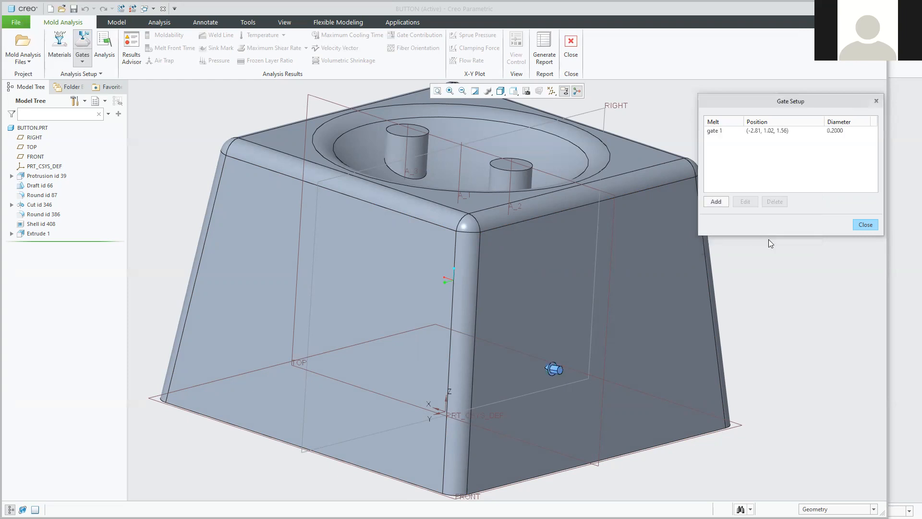
Inspect the gate symbol up close, then edit gate 1 and set its diameter to 0.15 in.
{"action": "middle_click_drag", "start_coordinate": [557, 371], "coordinate": [622, 364]}
{"action": "scroll", "coordinate": [622, 363], "scroll_direction": "down", "scroll_amount": 5}
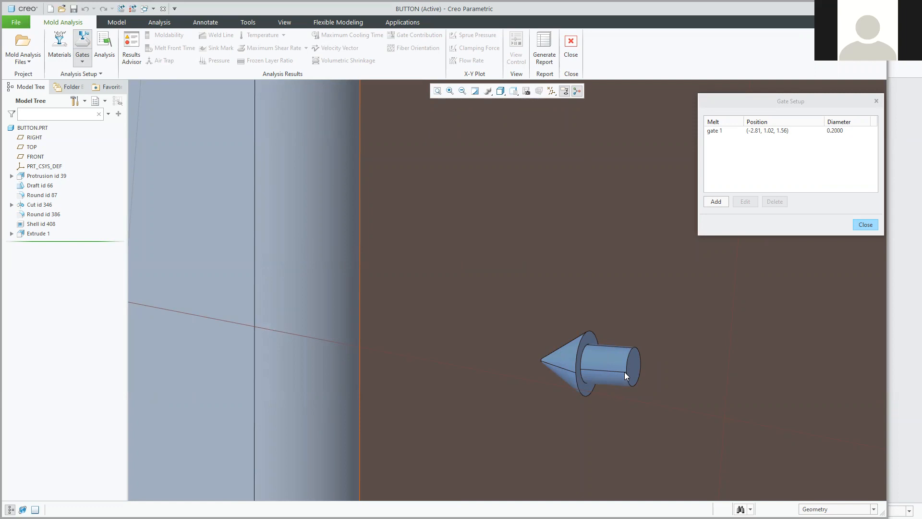
{"action": "scroll", "coordinate": [620, 385], "scroll_direction": "down", "scroll_amount": 8}
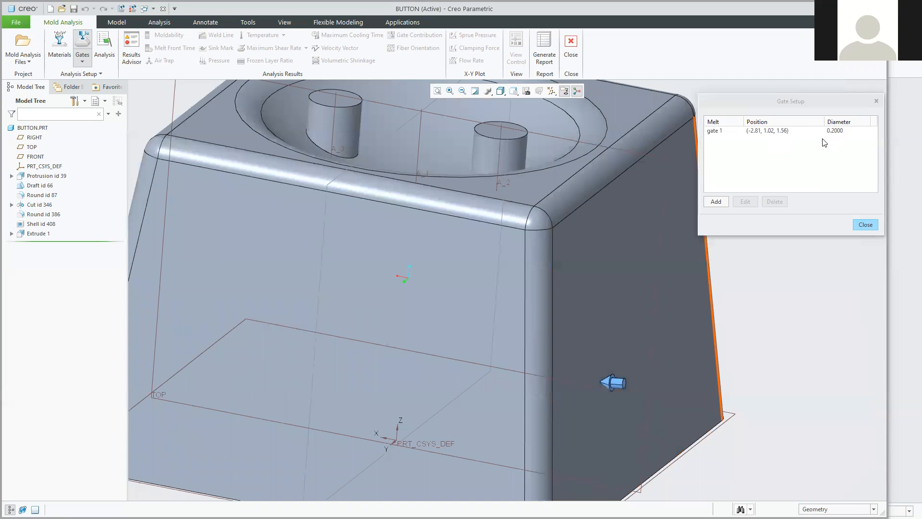
{"action": "left_click", "coordinate": [724, 133]}
{"action": "left_click", "coordinate": [745, 201]}
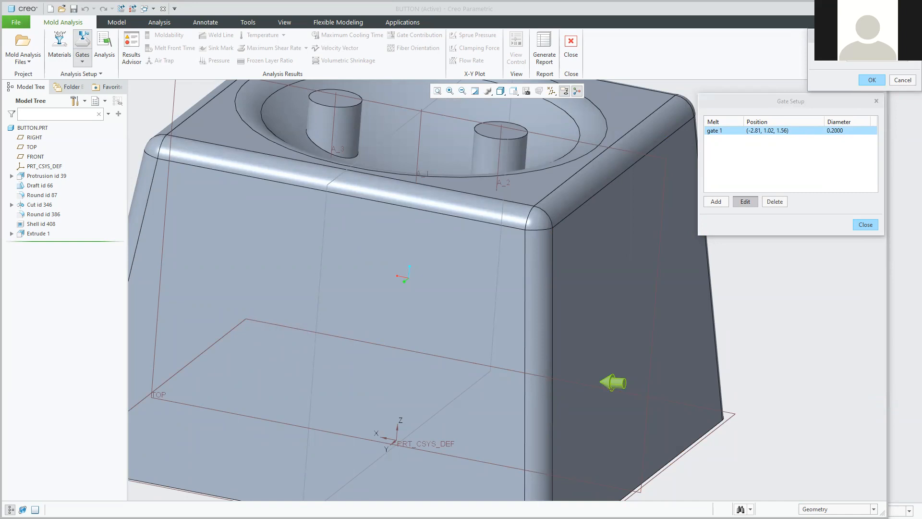
{"action": "left_click", "coordinate": [871, 80]}
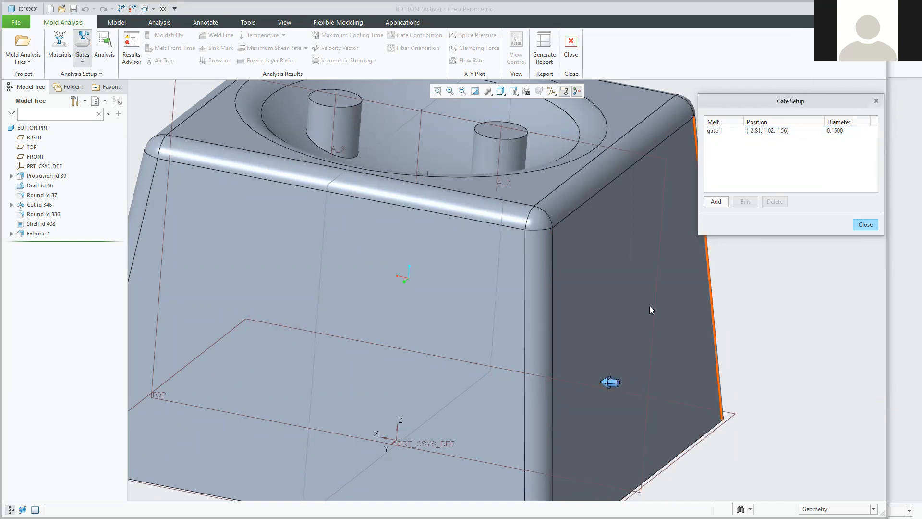
Try to reposition gate 1 by editing it and picking a point higher on the drafted side face.
{"action": "left_click", "coordinate": [723, 130]}
{"action": "left_click", "coordinate": [746, 202]}
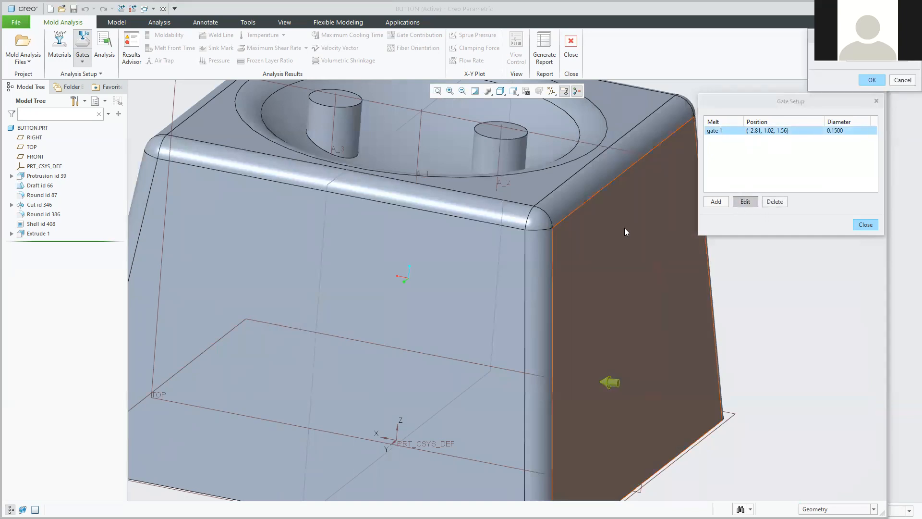
{"action": "left_click", "coordinate": [624, 228]}
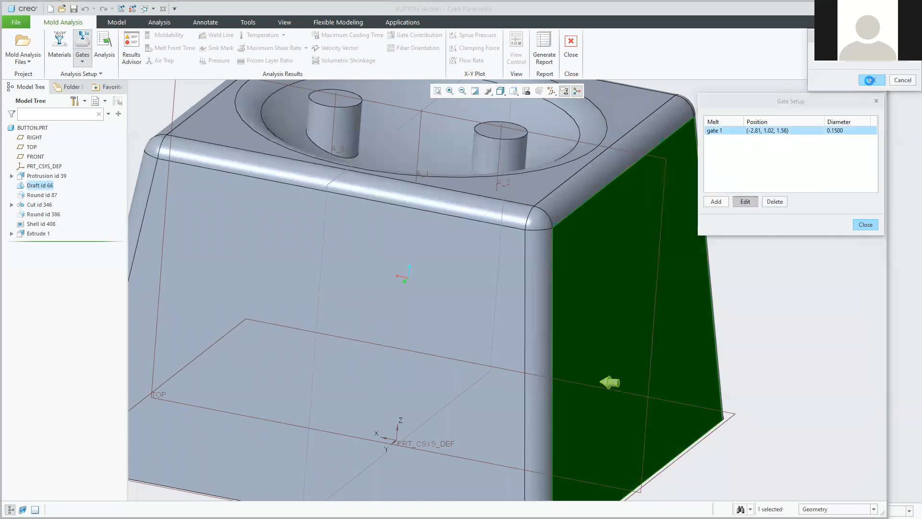
{"action": "left_click", "coordinate": [871, 80]}
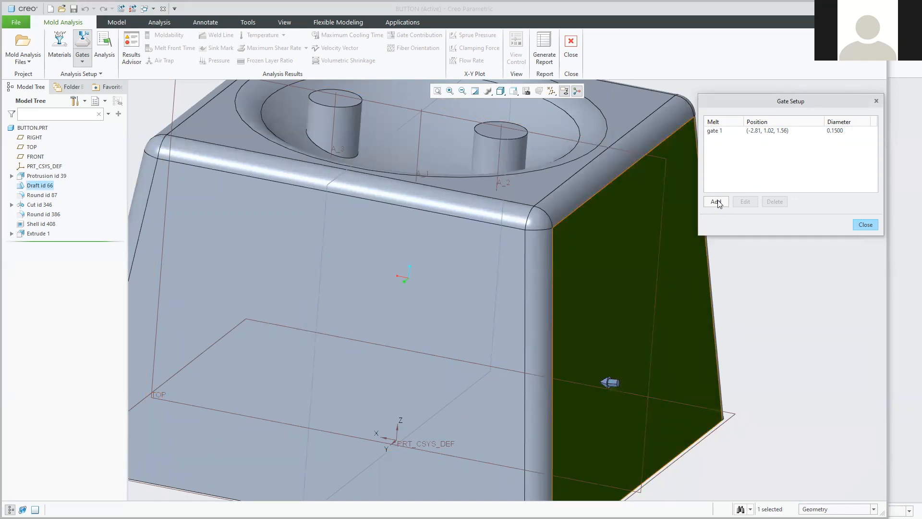
Add a second gate with a 0.12 in diameter near the upper far corner of the same drafted side face.
{"action": "scroll", "coordinate": [658, 315], "scroll_direction": "down", "scroll_amount": 3}
{"action": "scroll", "coordinate": [647, 328], "scroll_direction": "down", "scroll_amount": 3}
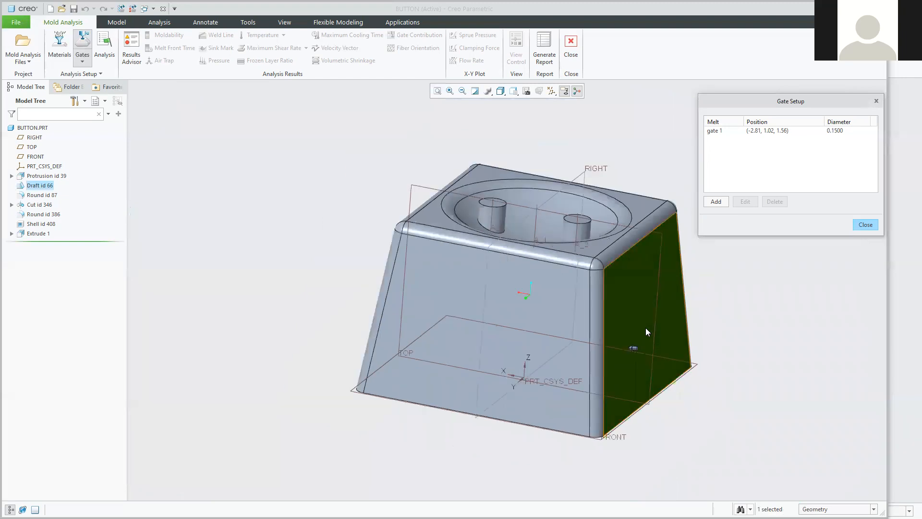
{"action": "mouse_move", "coordinate": [625, 346]}
{"action": "middle_mouse_down"}
{"action": "mouse_move", "coordinate": [641, 355]}
{"action": "mouse_move", "coordinate": [632, 344]}
{"action": "middle_mouse_up"}
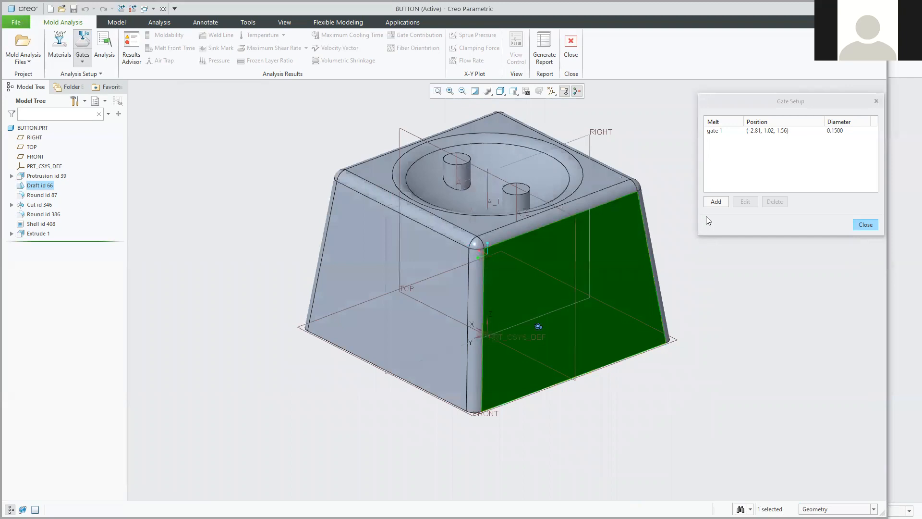
{"action": "left_click", "coordinate": [719, 202]}
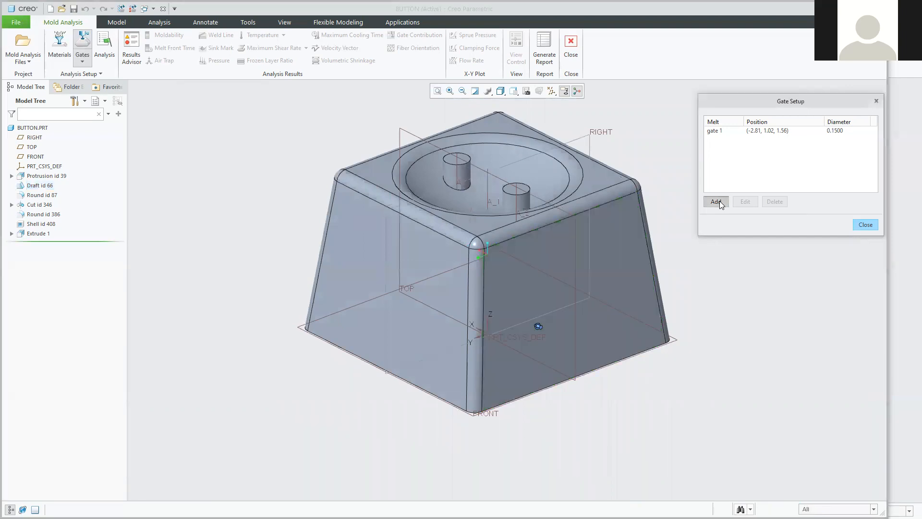
{"action": "left_click", "coordinate": [621, 246]}
{"action": "left_click", "coordinate": [872, 81]}
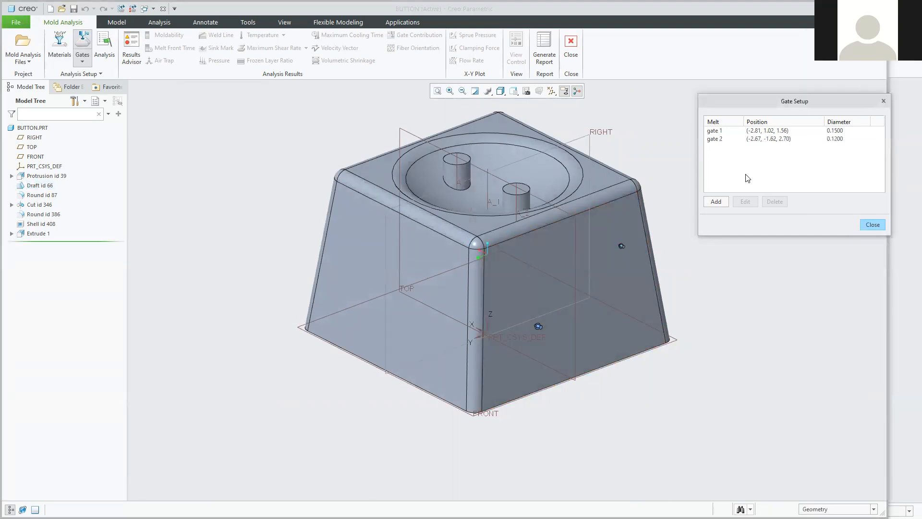
Add a third gate with a 0.12 in diameter inside the dished recess beside one of the cylindrical posts.
{"action": "left_click", "coordinate": [719, 201]}
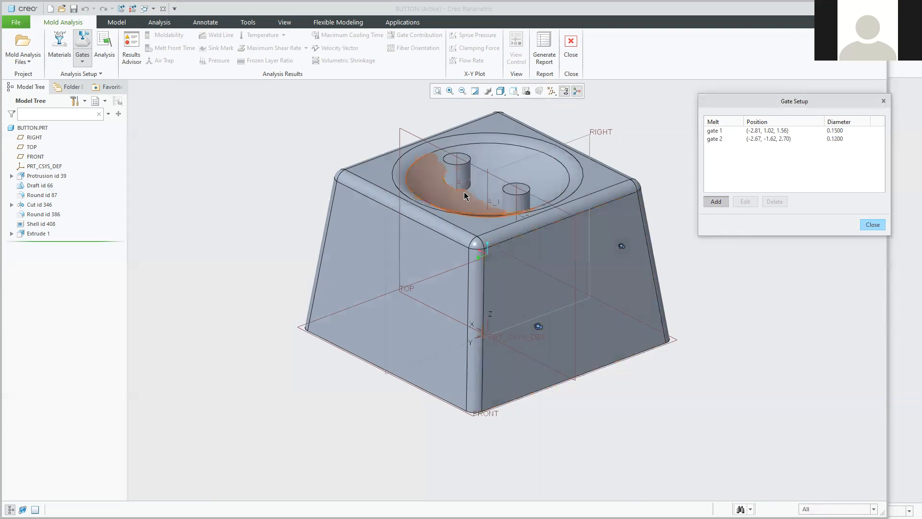
{"action": "left_click", "coordinate": [434, 180]}
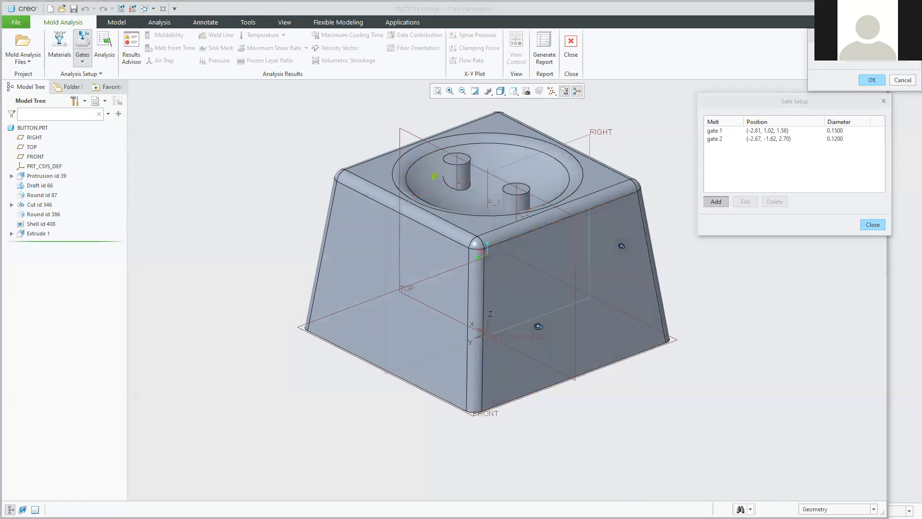
{"action": "left_click", "coordinate": [871, 81]}
{"action": "middle_click_drag", "start_coordinate": [461, 208], "coordinate": [425, 217]}
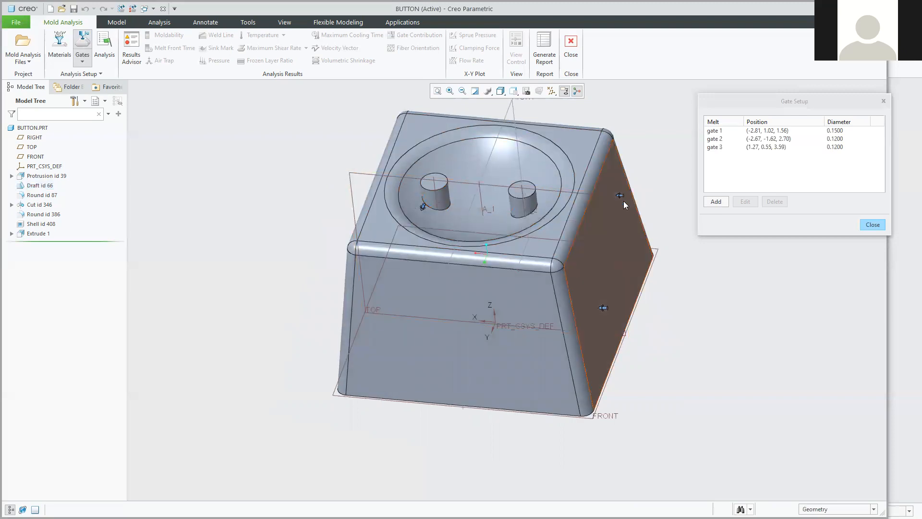
Delete gate 3 and gate 2 from the gate list, keeping only gate 1.
{"action": "left_click", "coordinate": [716, 147]}
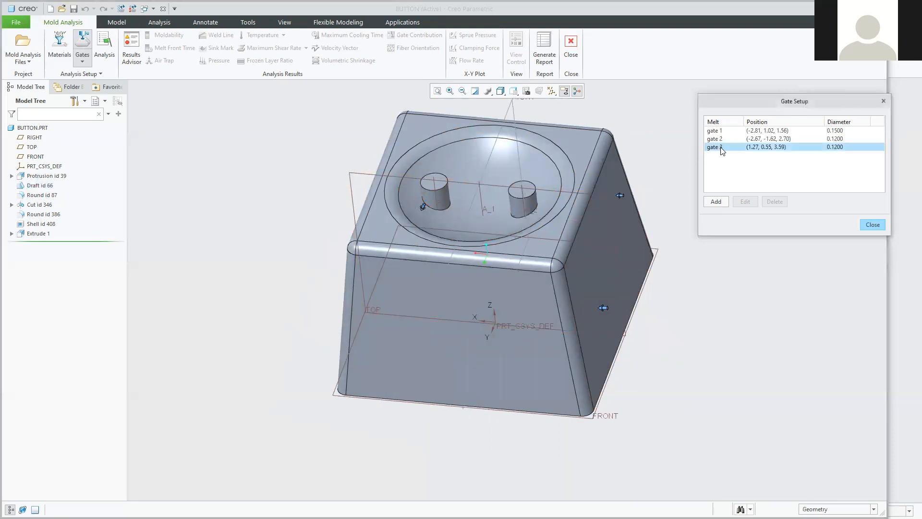
{"action": "left_click", "coordinate": [774, 201]}
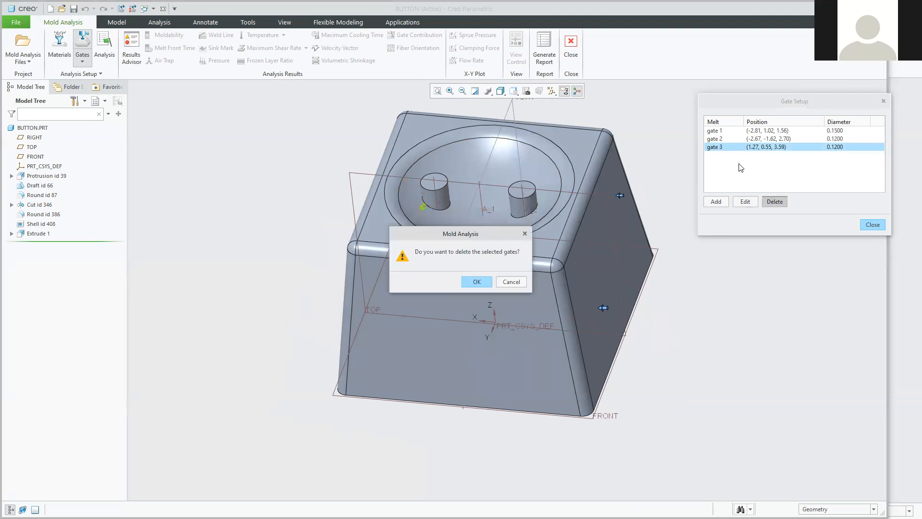
{"action": "left_click", "coordinate": [477, 282]}
{"action": "left_click", "coordinate": [718, 139]}
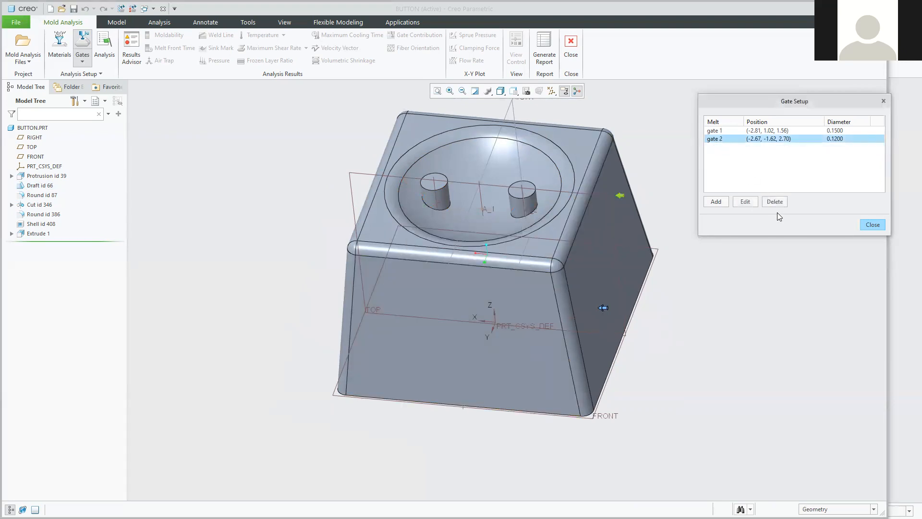
{"action": "left_click", "coordinate": [774, 202]}
{"action": "left_click", "coordinate": [478, 282]}
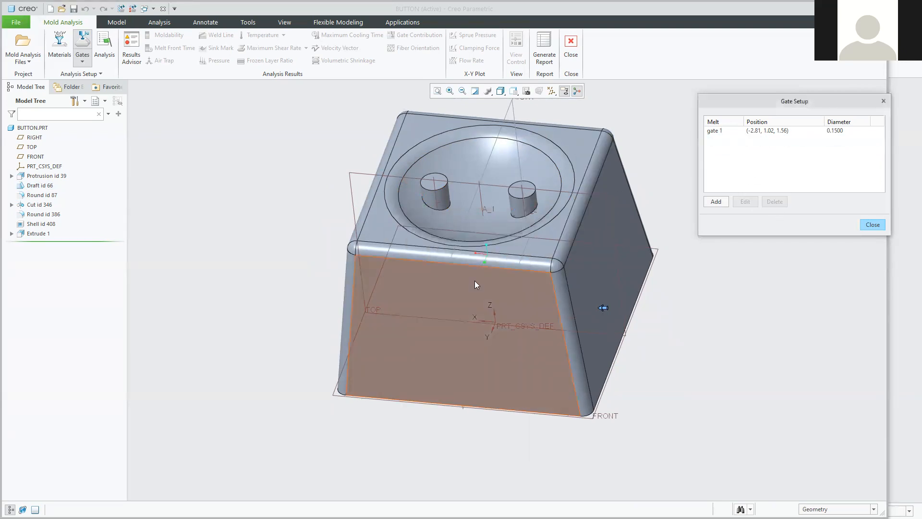
Finish the gate setup with the single gate and open the Analysis Setup for the part.
{"action": "middle_click_drag", "start_coordinate": [606, 314], "coordinate": [593, 298]}
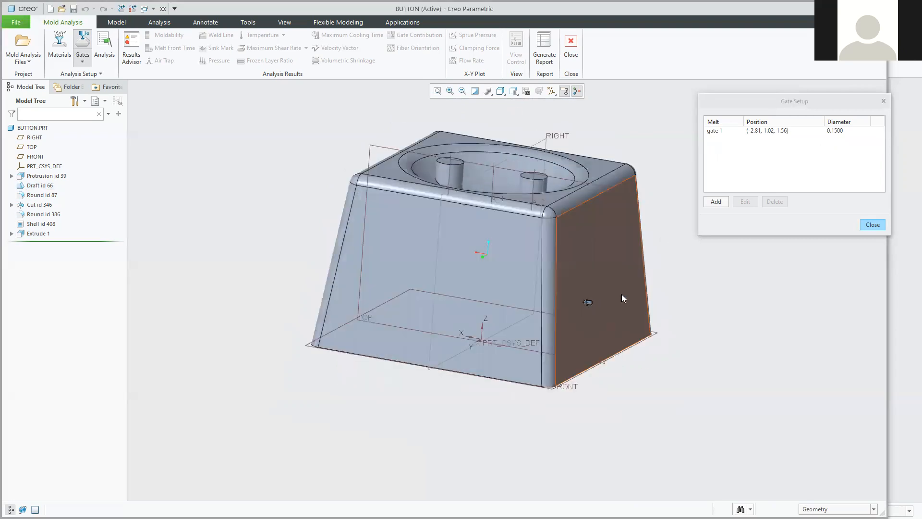
{"action": "left_click", "coordinate": [873, 225]}
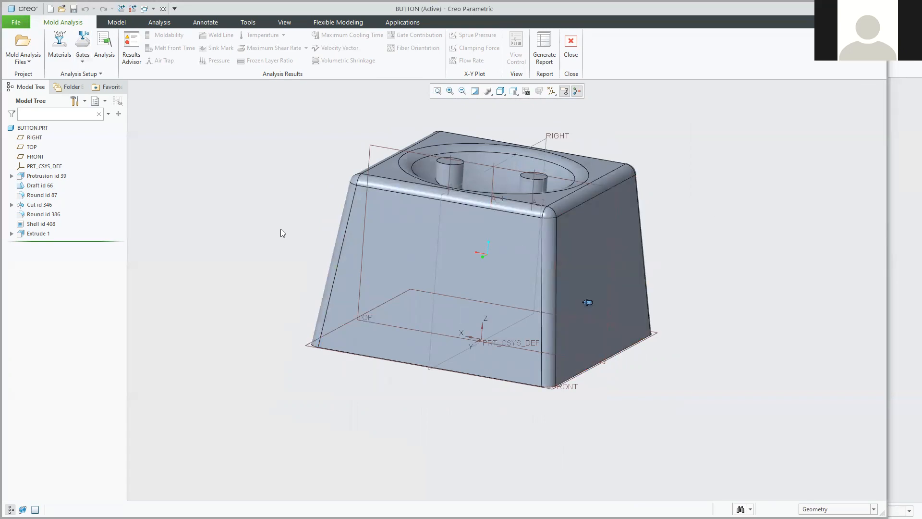
{"action": "left_click", "coordinate": [105, 43]}
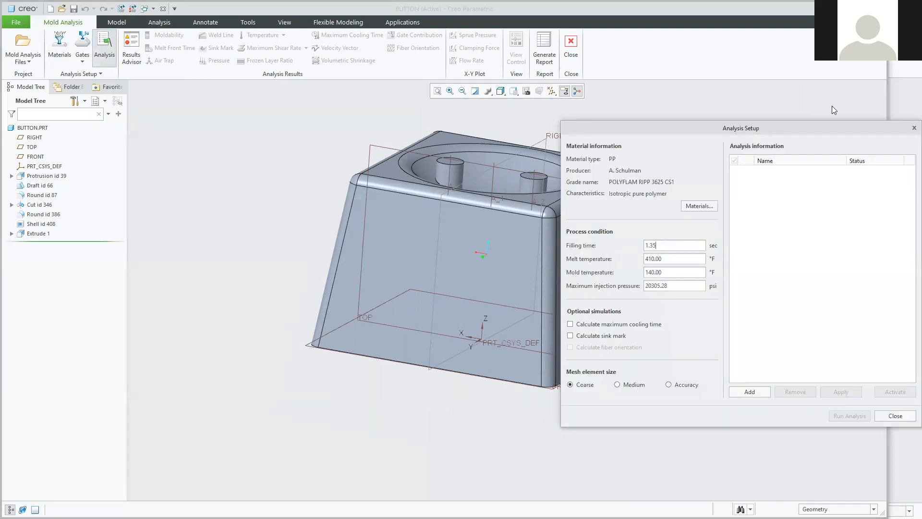
{"action": "left_click_drag", "start_coordinate": [629, 128], "coordinate": [571, 111]}
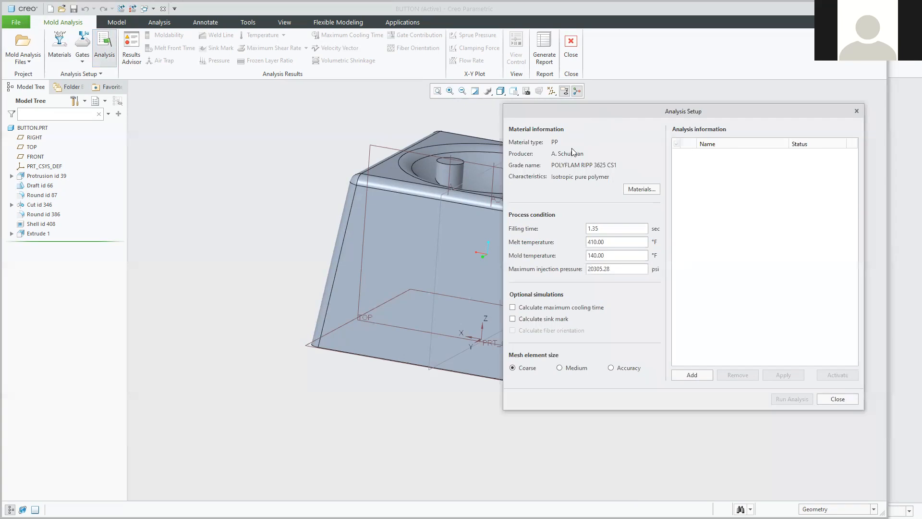
Review the material type, grade name, filling time, melt and mold temperatures, and maximum injection pressure in the analysis setup.
{"action": "double_click", "coordinate": [553, 141]}
{"action": "left_click", "coordinate": [555, 142]}
{"action": "left_click_drag", "start_coordinate": [551, 165], "coordinate": [617, 166]}
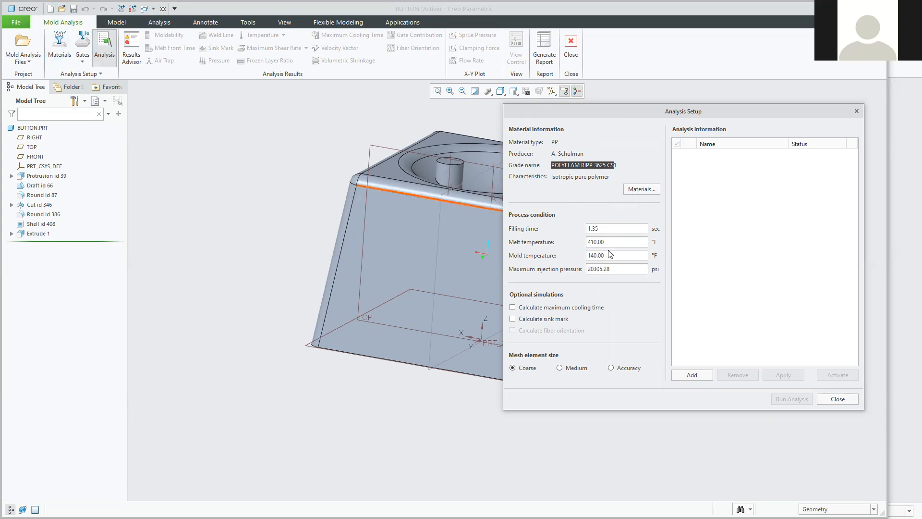
{"action": "left_click", "coordinate": [591, 228]}
{"action": "left_click_drag", "start_coordinate": [601, 228], "coordinate": [577, 269]}
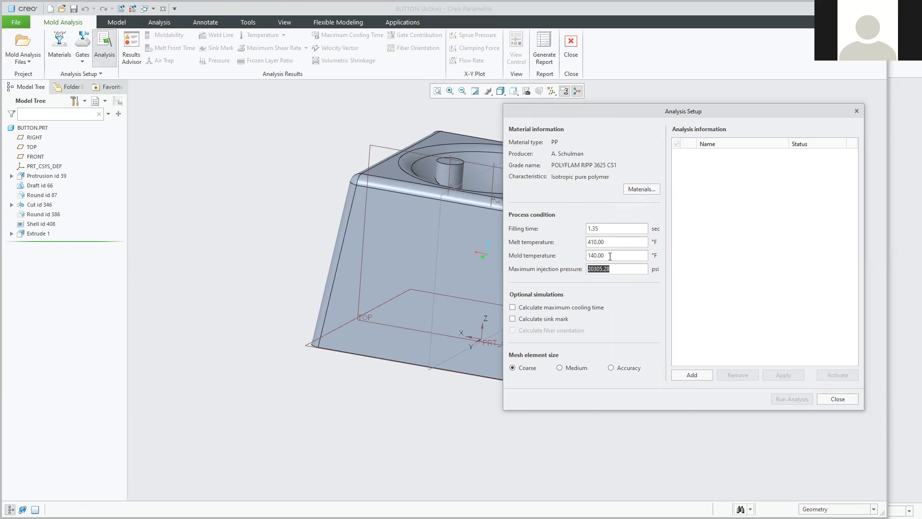
{"action": "left_click", "coordinate": [602, 231]}
{"action": "left_click", "coordinate": [591, 242]}
{"action": "left_click", "coordinate": [610, 255]}
{"action": "left_click", "coordinate": [616, 268]}
{"action": "middle_click_drag", "start_coordinate": [314, 279], "coordinate": [166, 277], "text": "shift"}
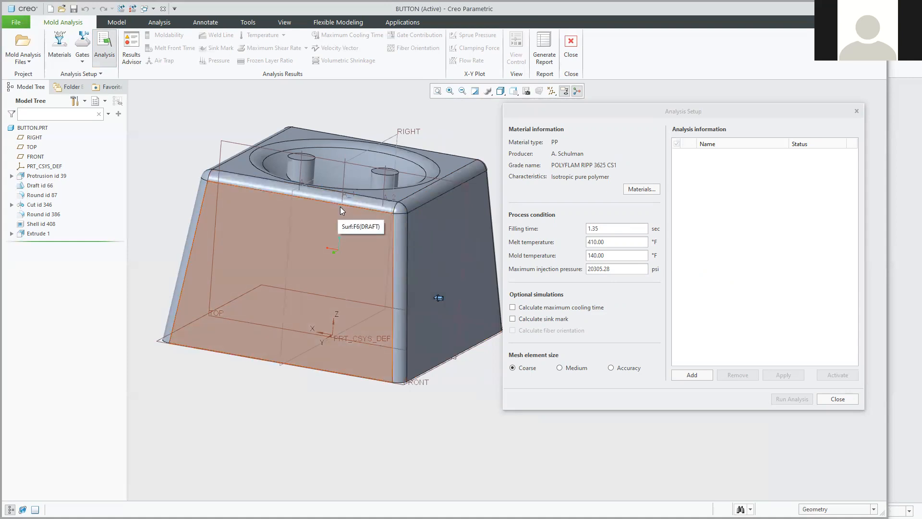
{"action": "left_click", "coordinate": [598, 227]}
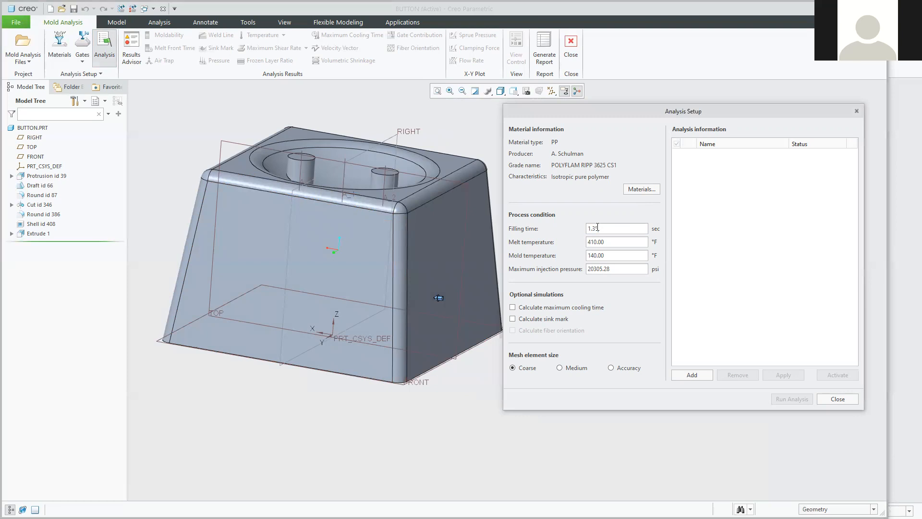
{"action": "double_click", "coordinate": [594, 228]}
{"action": "middle_click_drag", "start_coordinate": [435, 263], "coordinate": [404, 260], "text": "shift"}
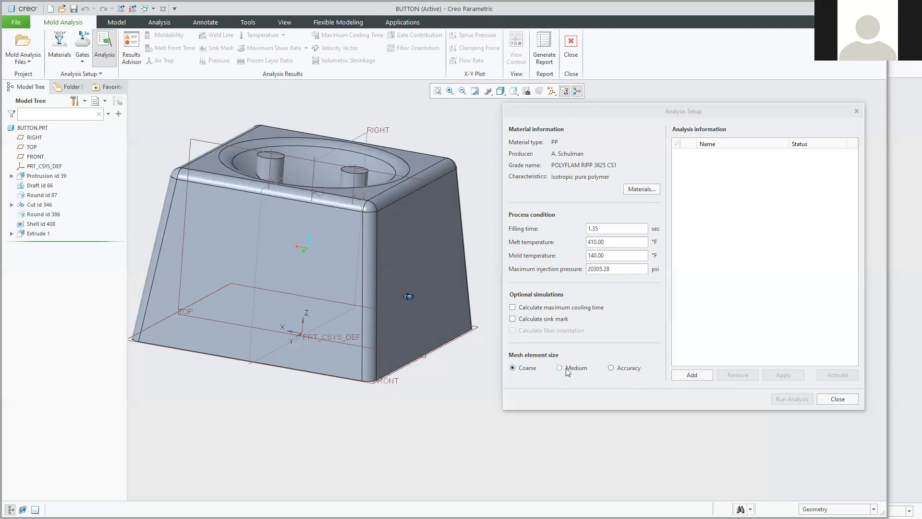
Try the Accuracy mesh element size, return it to Coarse, and add an analysis with the current gate layout.
{"action": "left_click", "coordinate": [620, 372]}
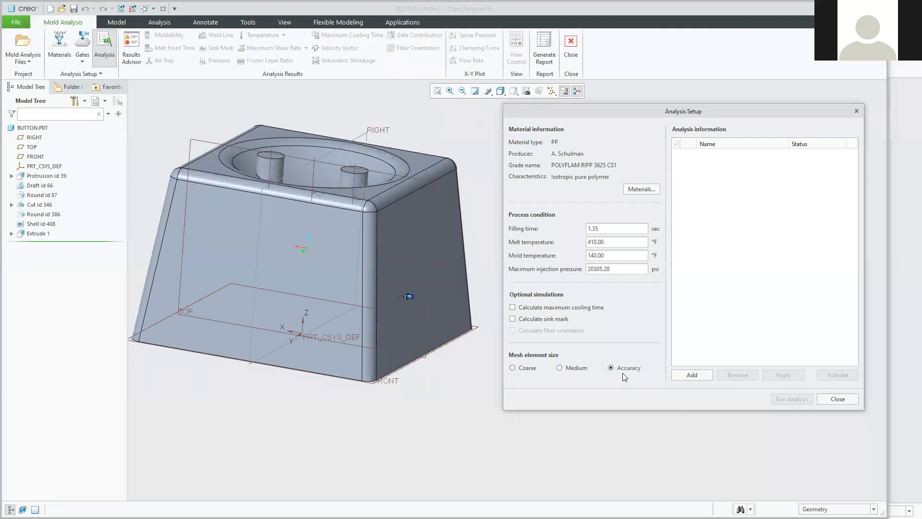
{"action": "left_click", "coordinate": [514, 368]}
{"action": "left_click", "coordinate": [693, 375]}
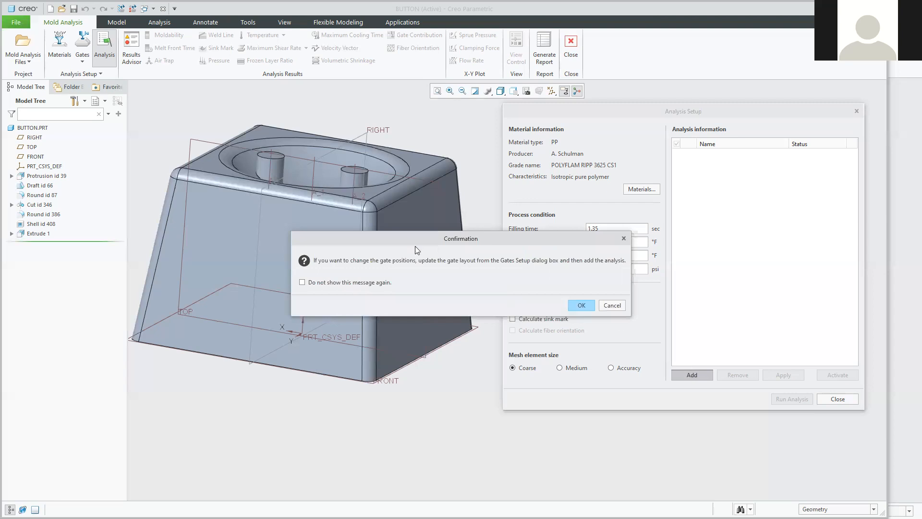
{"action": "left_click_drag", "start_coordinate": [415, 246], "coordinate": [489, 254]}
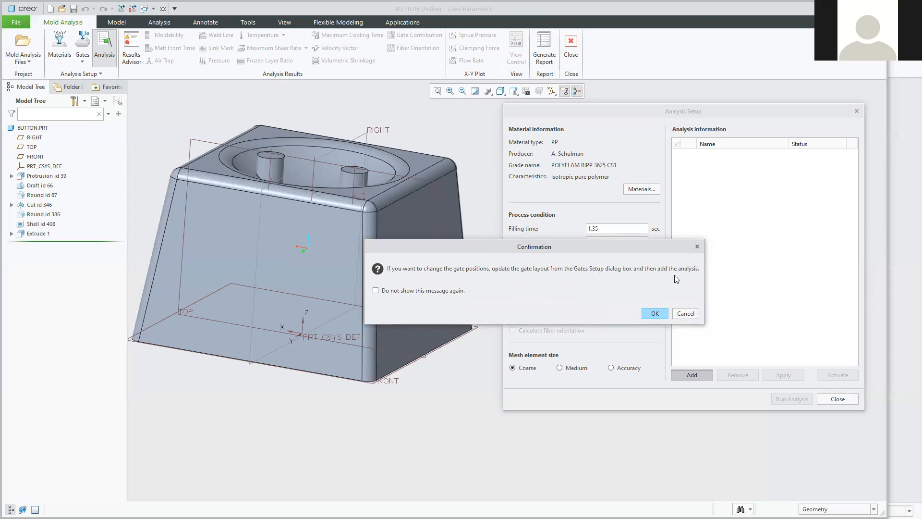
{"action": "left_click", "coordinate": [654, 312]}
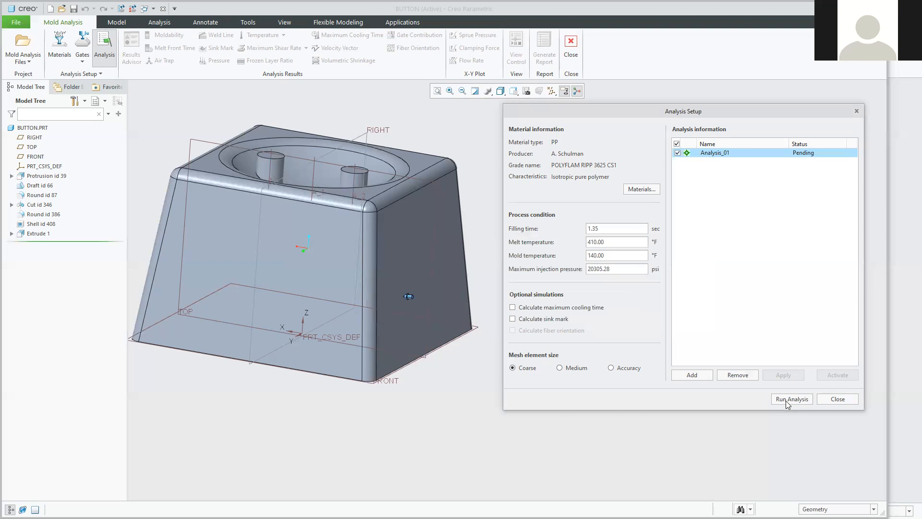
Set the filling time to 1.00 sec and add a second analysis with this process condition.
{"action": "mouse_move", "coordinate": [595, 234]}
{"action": "left_mouse_down"}
{"action": "mouse_move", "coordinate": [579, 234]}
{"action": "mouse_move", "coordinate": [581, 245]}
{"action": "left_mouse_up"}
{"action": "left_click", "coordinate": [603, 228]}
{"action": "left_click_drag", "start_coordinate": [594, 228], "coordinate": [640, 224]}
{"action": "key", "text": "BackSpace"}
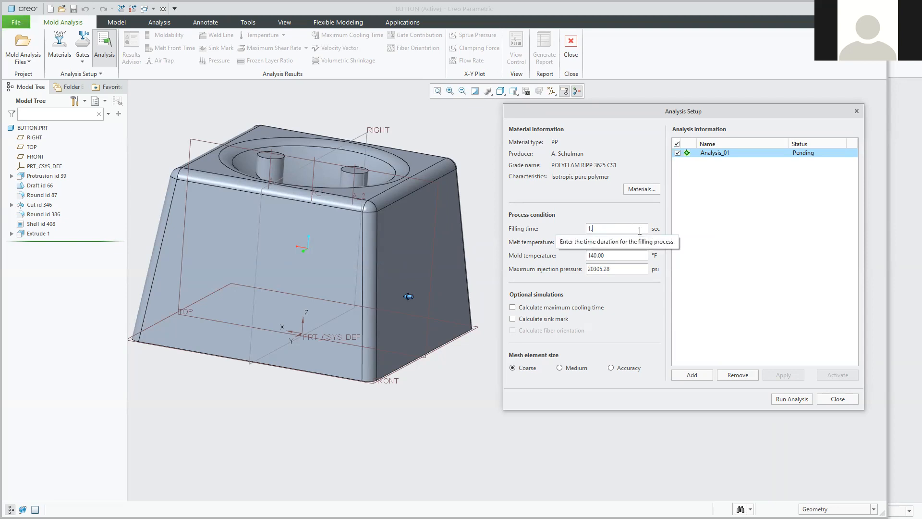
{"action": "left_click", "coordinate": [632, 242]}
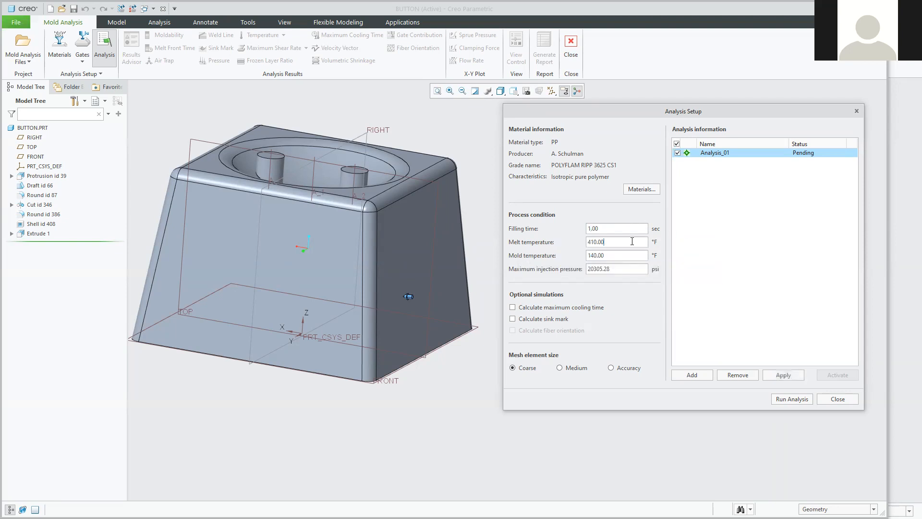
{"action": "left_click", "coordinate": [695, 373]}
{"action": "left_click", "coordinate": [583, 306]}
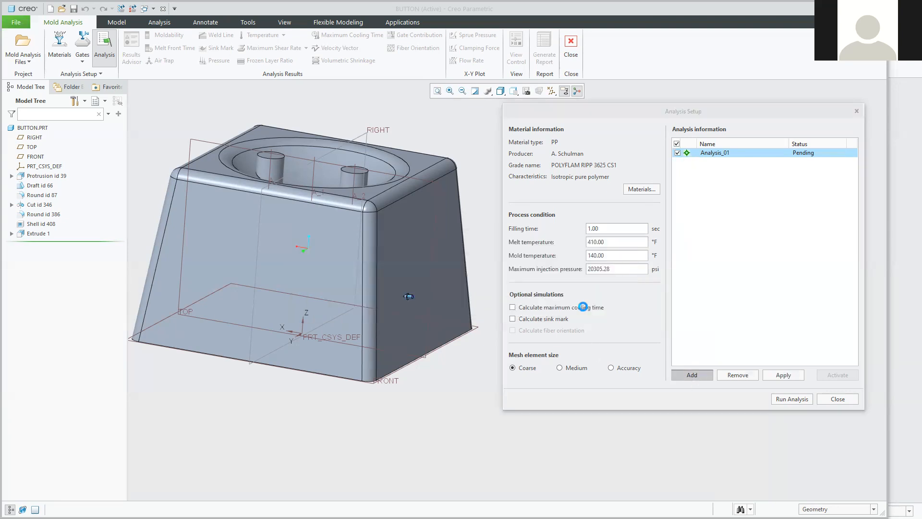
Toggle which of the two pending analyses are selected for running, and close the analysis setup without running it.
{"action": "left_click", "coordinate": [677, 153]}
{"action": "left_click", "coordinate": [678, 162]}
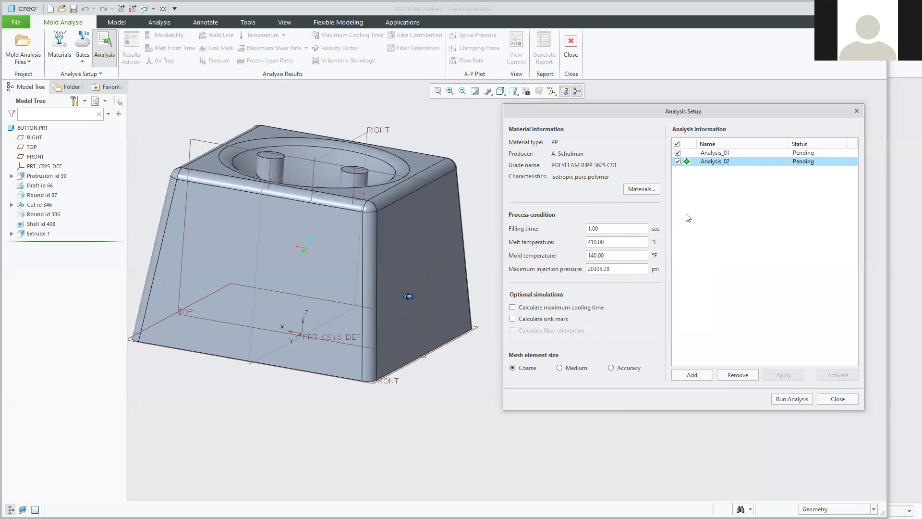
{"action": "left_click", "coordinate": [678, 162]}
{"action": "left_click", "coordinate": [845, 401]}
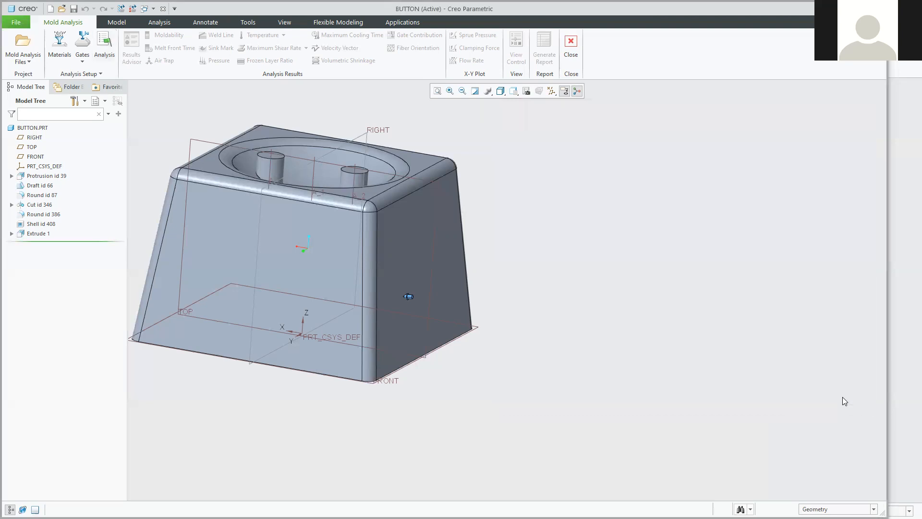
Switch to the DRAFT_SHELL_RIBS.PRT window and examine the shelled box with its interior ribs from several angles.
{"action": "left_click", "coordinate": [144, 9]}
{"action": "left_click", "coordinate": [158, 20]}
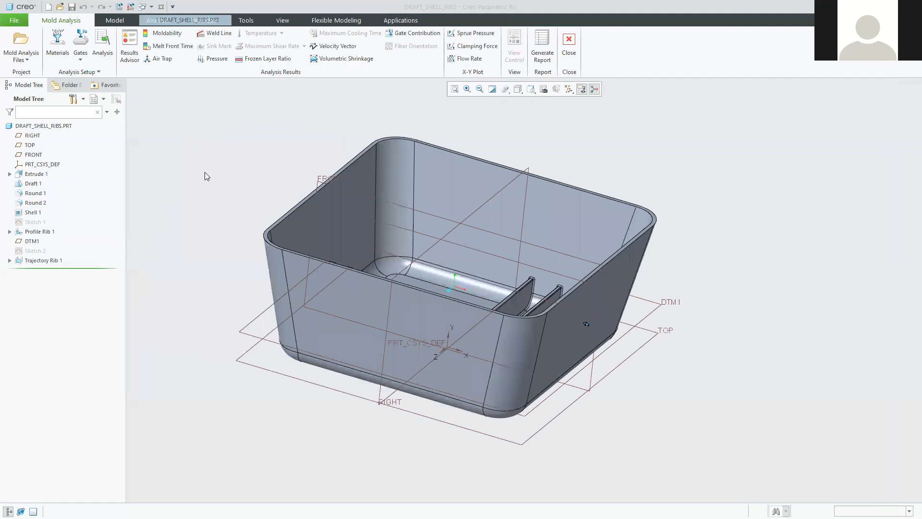
{"action": "middle_click_drag", "start_coordinate": [207, 179], "coordinate": [170, 185]}
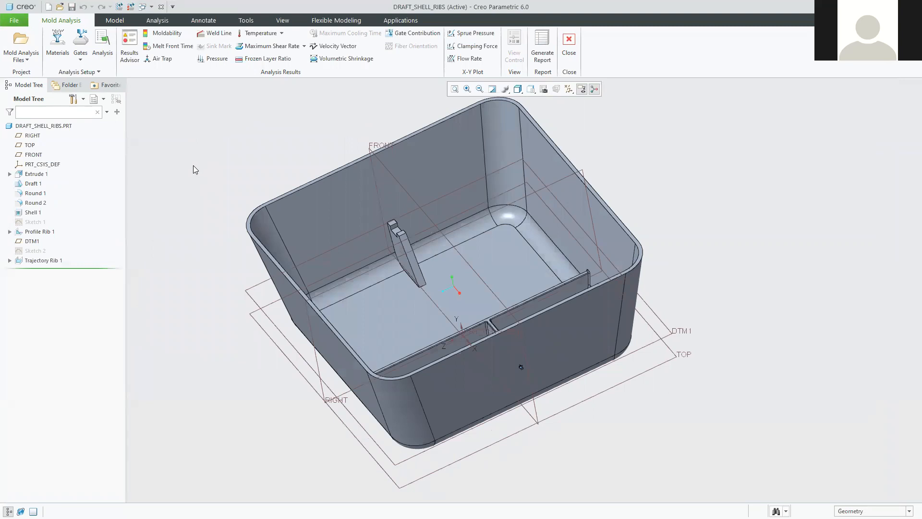
{"action": "middle_click_drag", "start_coordinate": [198, 144], "coordinate": [200, 111]}
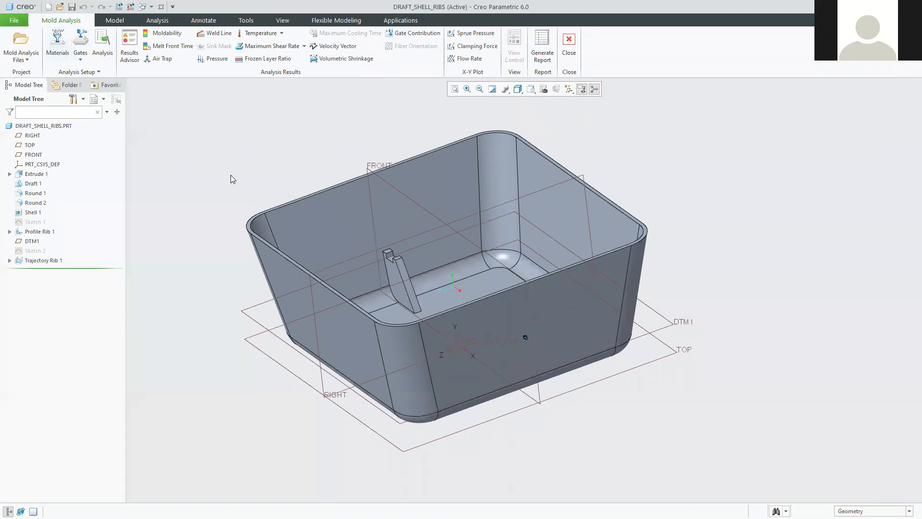
{"action": "middle_click_drag", "start_coordinate": [233, 168], "coordinate": [259, 187]}
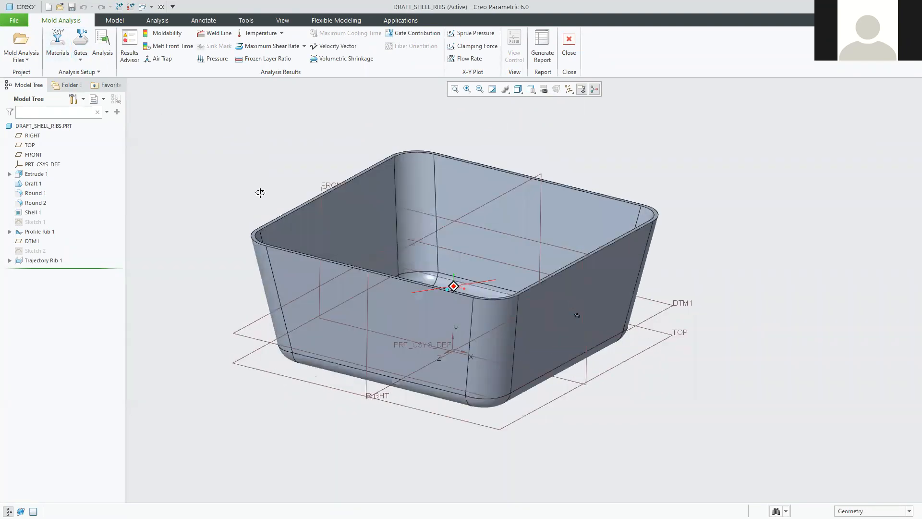
{"action": "middle_click_drag", "start_coordinate": [363, 148], "coordinate": [334, 272]}
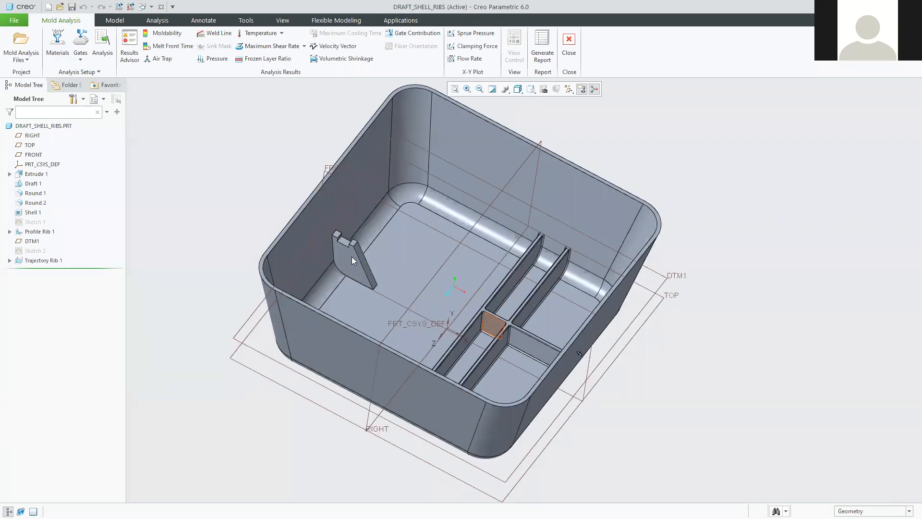
Examine the rib layout and the injection gate on the drafted side wall of the box up close.
{"action": "scroll", "coordinate": [612, 366], "scroll_direction": "up", "scroll_amount": 3}
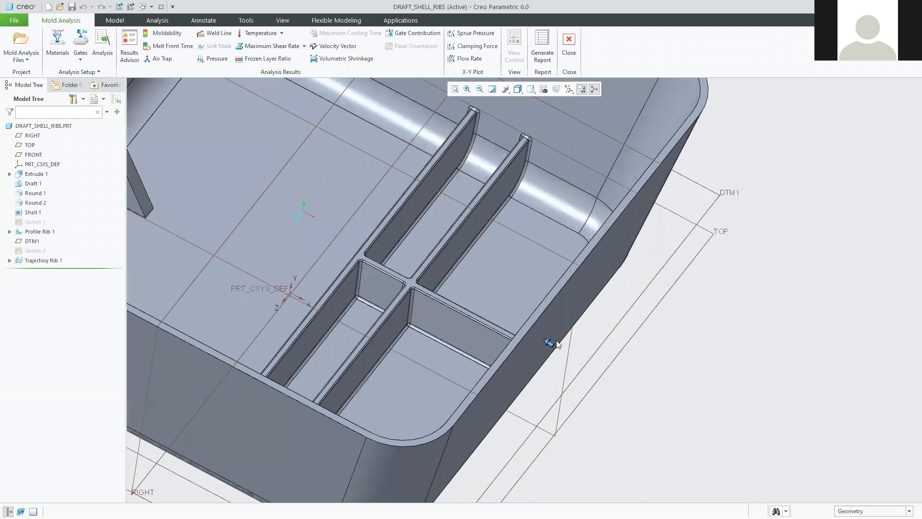
{"action": "scroll", "coordinate": [537, 339], "scroll_direction": "up", "scroll_amount": 5}
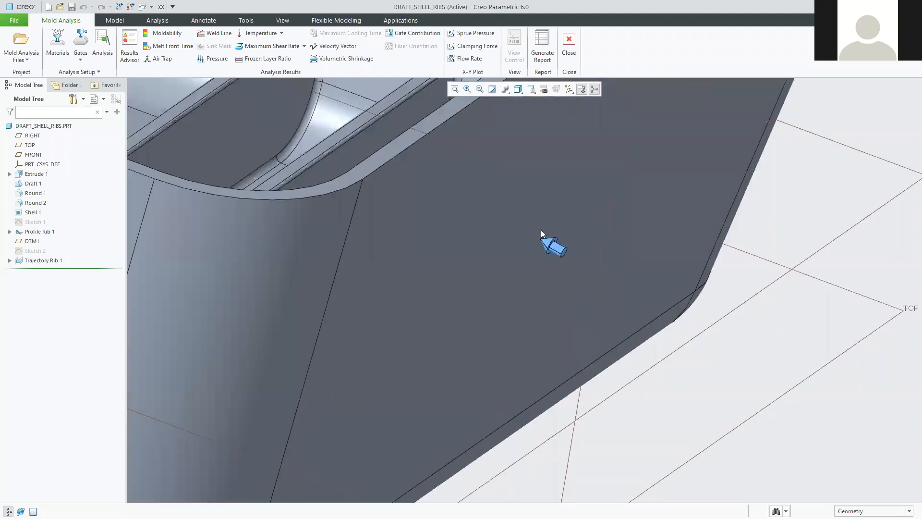
{"action": "middle_click_drag", "start_coordinate": [541, 230], "coordinate": [539, 219]}
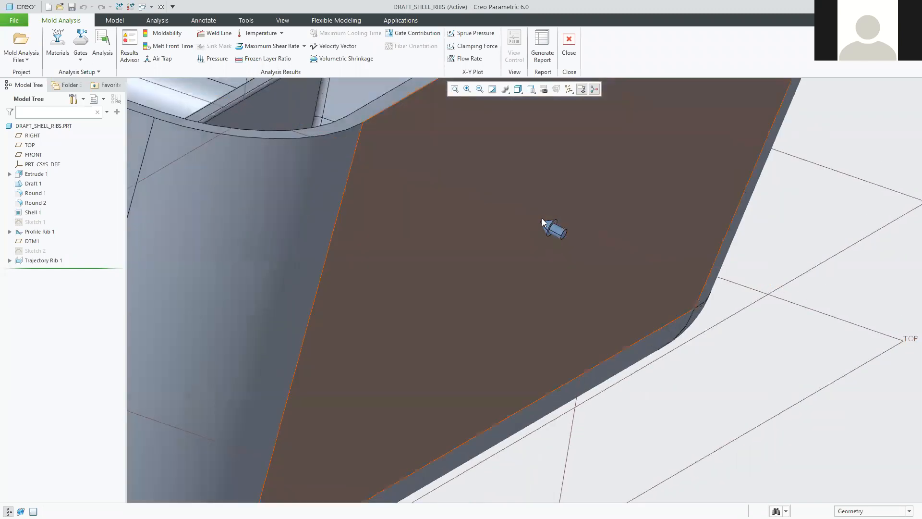
{"action": "scroll", "coordinate": [447, 290], "scroll_direction": "down", "scroll_amount": 2}
{"action": "scroll", "coordinate": [437, 278], "scroll_direction": "down", "scroll_amount": 2}
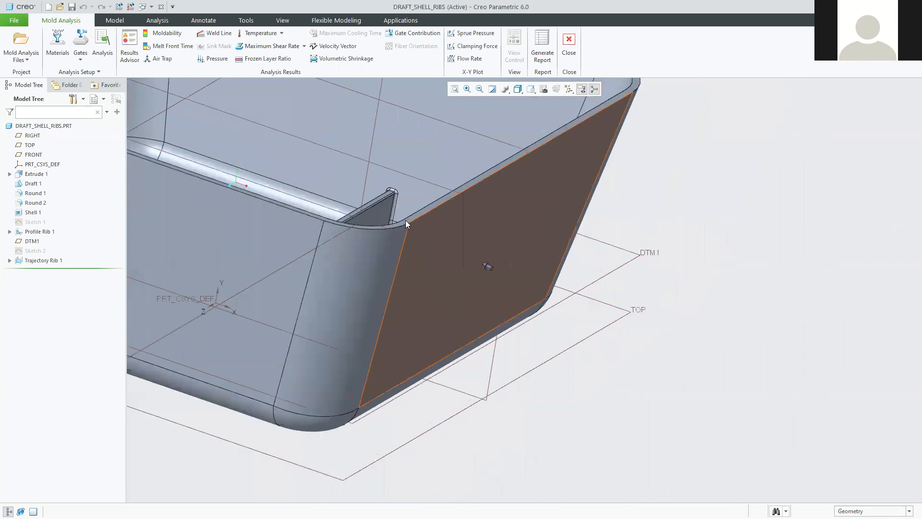
{"action": "middle_click_drag", "start_coordinate": [406, 220], "coordinate": [507, 295], "text": "shift"}
{"action": "scroll", "coordinate": [389, 219], "scroll_direction": "down", "scroll_amount": 2}
{"action": "middle_click_drag", "start_coordinate": [390, 219], "coordinate": [423, 244], "text": "shift"}
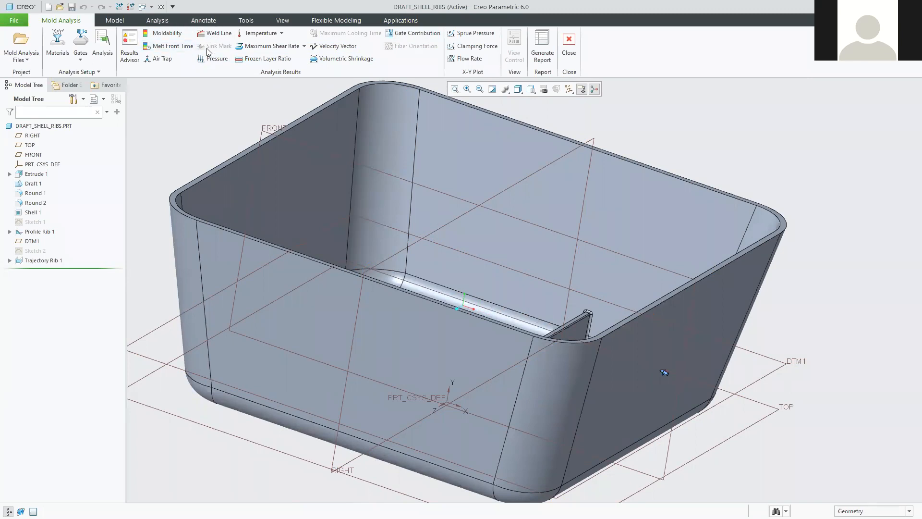
Display the Moldability result on the ribbed box and inspect its walls, floor and ribs.
{"action": "left_click", "coordinate": [165, 34]}
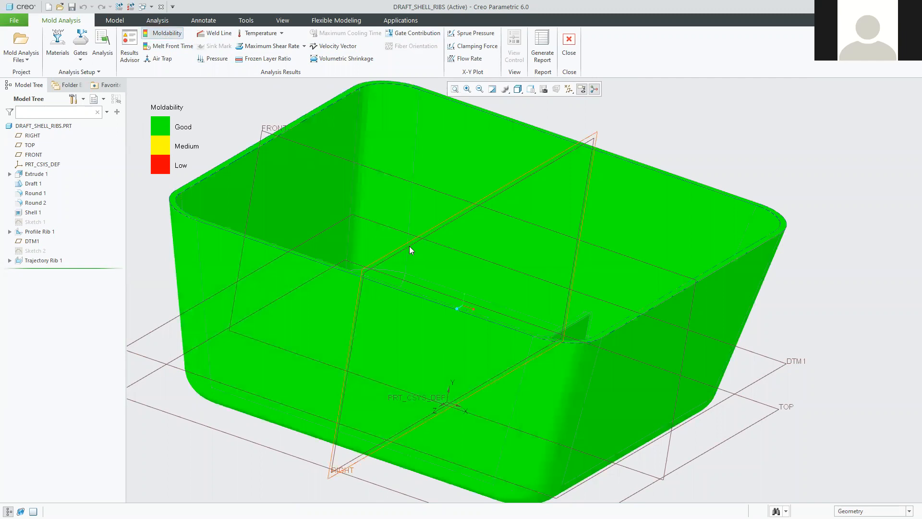
{"action": "scroll", "coordinate": [413, 241], "scroll_direction": "down", "scroll_amount": 3}
{"action": "mouse_move", "coordinate": [392, 226]}
{"action": "middle_mouse_down"}
{"action": "mouse_move", "coordinate": [311, 216]}
{"action": "mouse_move", "coordinate": [342, 173]}
{"action": "mouse_move", "coordinate": [390, 240]}
{"action": "mouse_move", "coordinate": [462, 270]}
{"action": "mouse_move", "coordinate": [422, 289]}
{"action": "mouse_move", "coordinate": [421, 278]}
{"action": "mouse_move", "coordinate": [414, 290]}
{"action": "middle_mouse_up"}
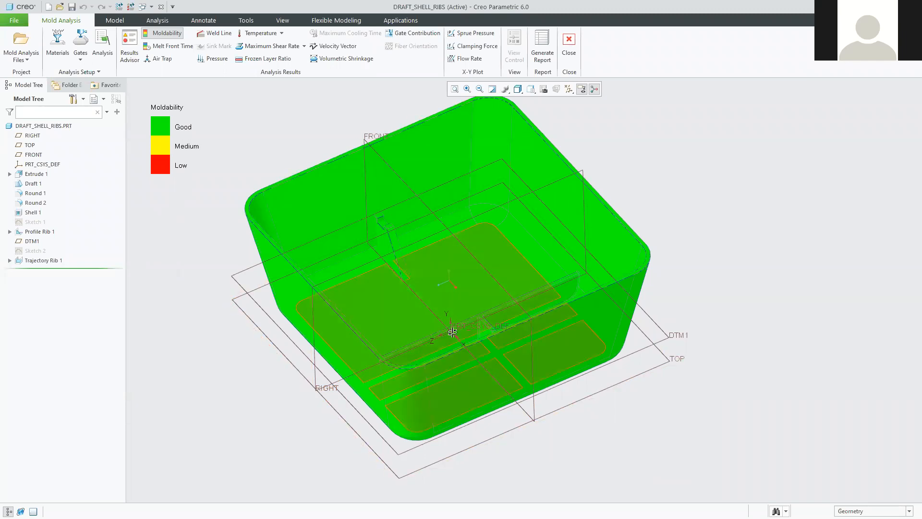
{"action": "middle_click_drag", "start_coordinate": [452, 329], "coordinate": [455, 353]}
{"action": "middle_click_drag", "start_coordinate": [464, 317], "coordinate": [503, 317]}
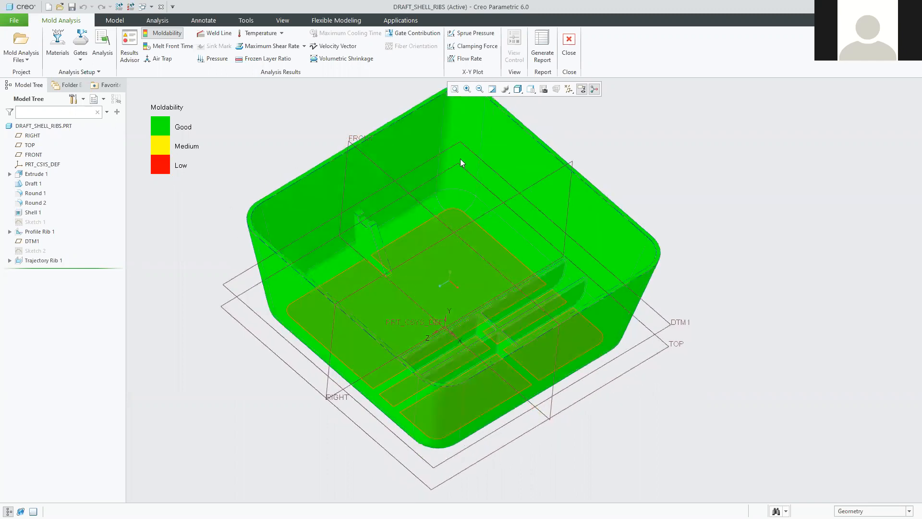
Display the Melt Front Time result on the box and inspect the fill pattern from several sides.
{"action": "left_click", "coordinate": [166, 46]}
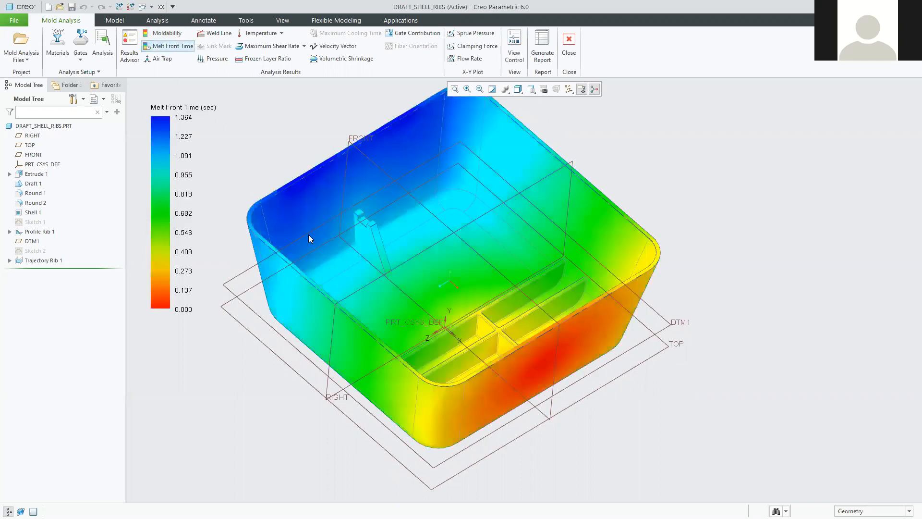
{"action": "mouse_move", "coordinate": [315, 233]}
{"action": "middle_mouse_down"}
{"action": "mouse_move", "coordinate": [423, 242]}
{"action": "mouse_move", "coordinate": [319, 239]}
{"action": "mouse_move", "coordinate": [321, 220]}
{"action": "middle_mouse_up"}
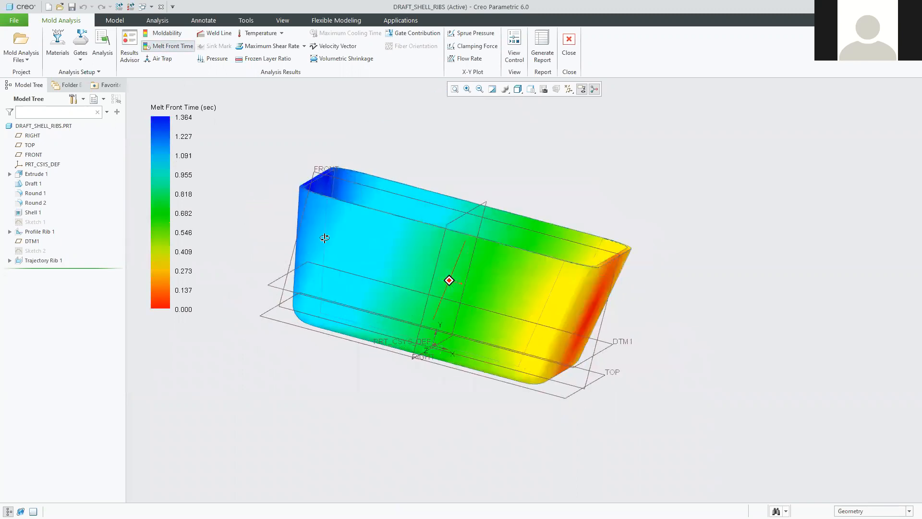
{"action": "middle_click_drag", "start_coordinate": [325, 258], "coordinate": [329, 251]}
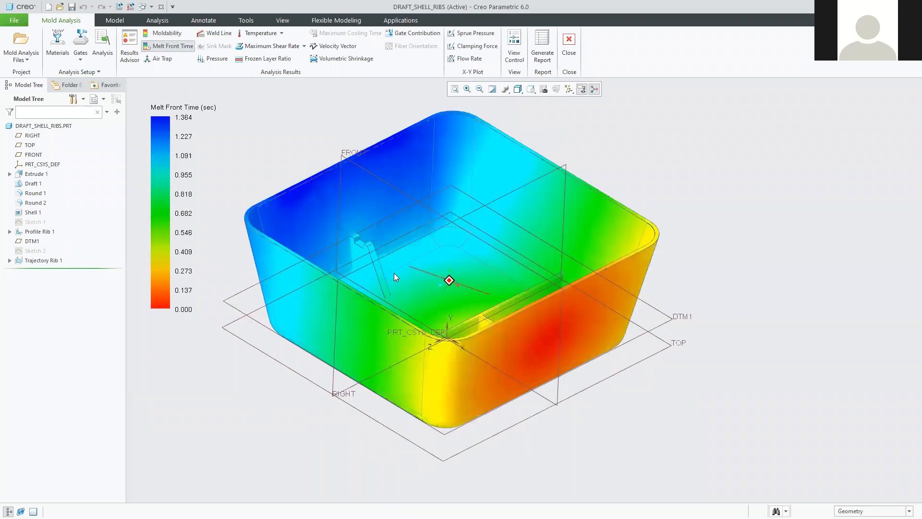
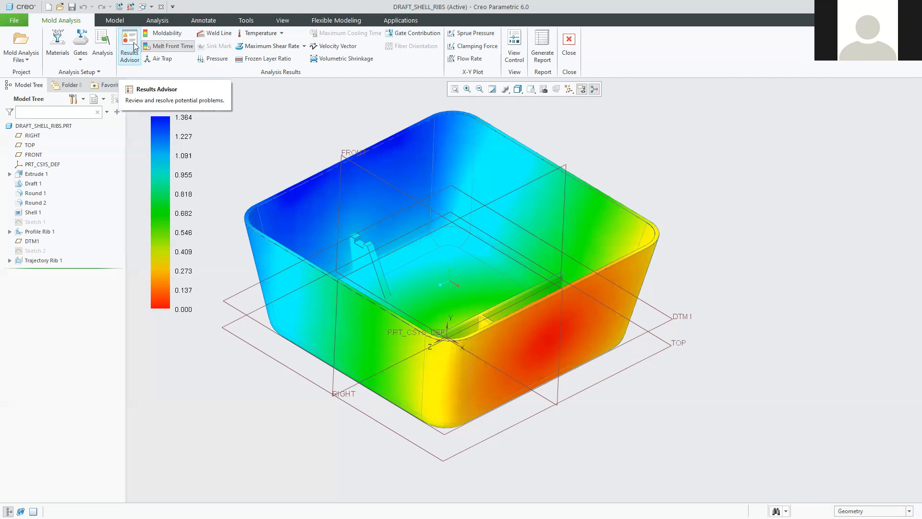
Open the Results Advisor and display the Air Trap issue on the ribbed box.
{"action": "left_click", "coordinate": [132, 48]}
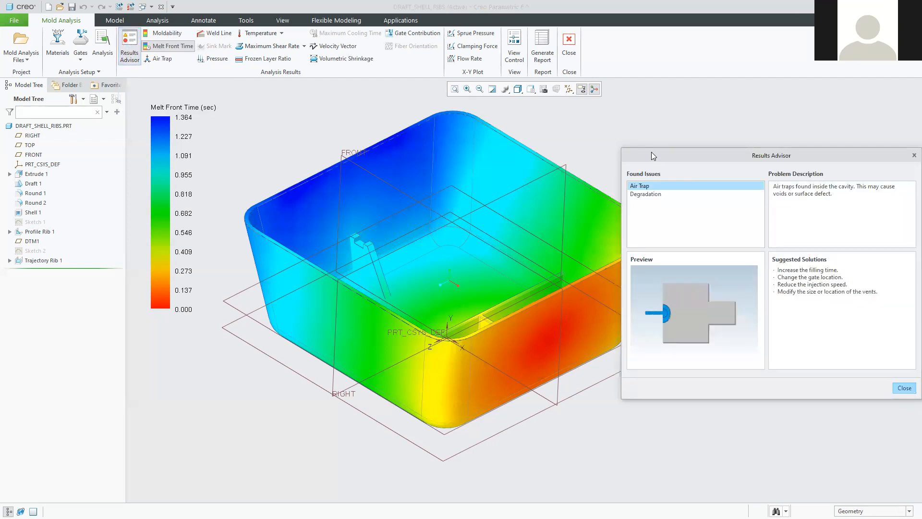
{"action": "left_click_drag", "start_coordinate": [651, 152], "coordinate": [629, 118]}
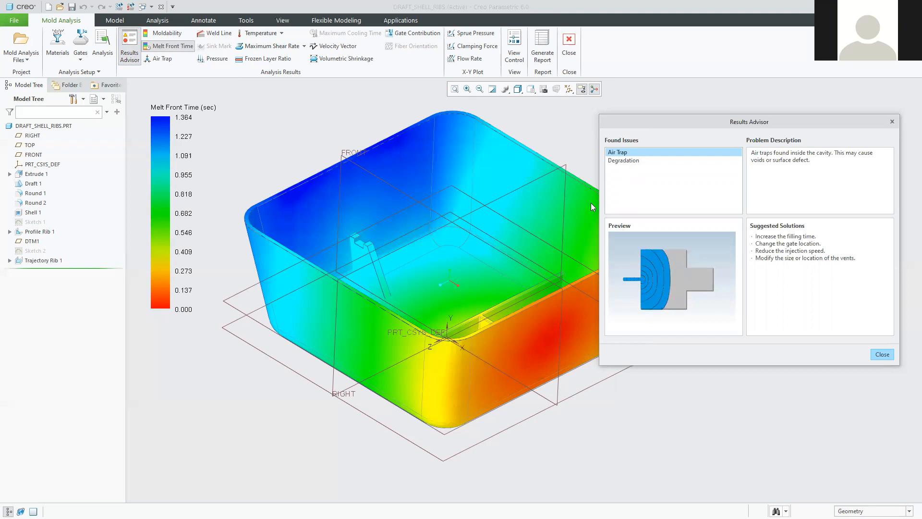
{"action": "left_click", "coordinate": [622, 153]}
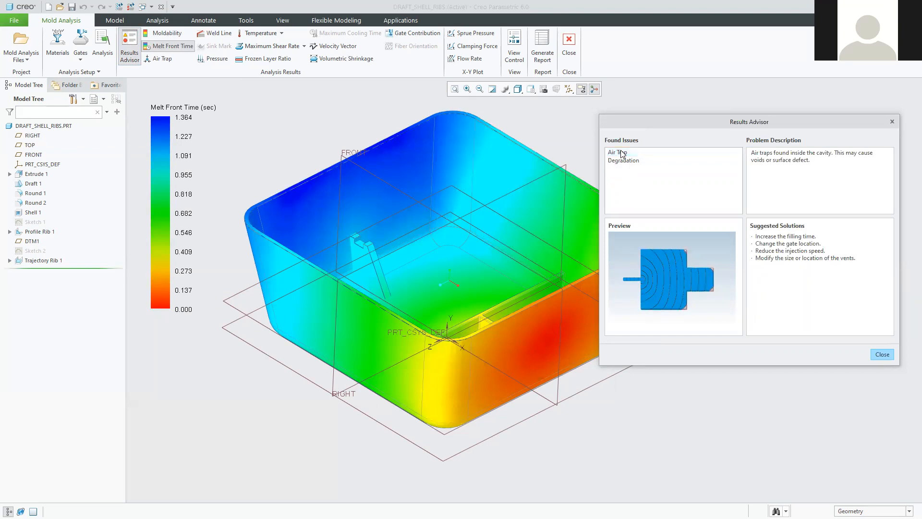
{"action": "scroll", "coordinate": [430, 269], "scroll_direction": "up", "scroll_amount": 2}
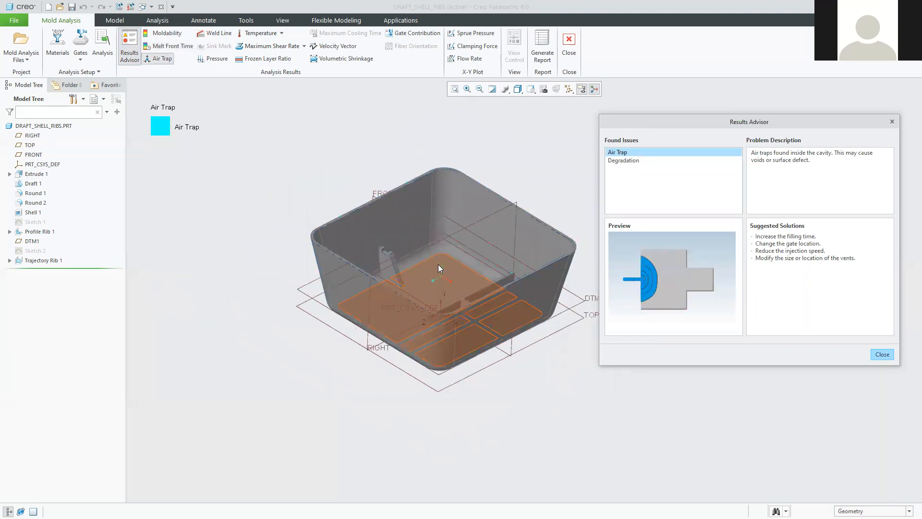
{"action": "middle_click_drag", "start_coordinate": [466, 259], "coordinate": [428, 257], "text": "shift"}
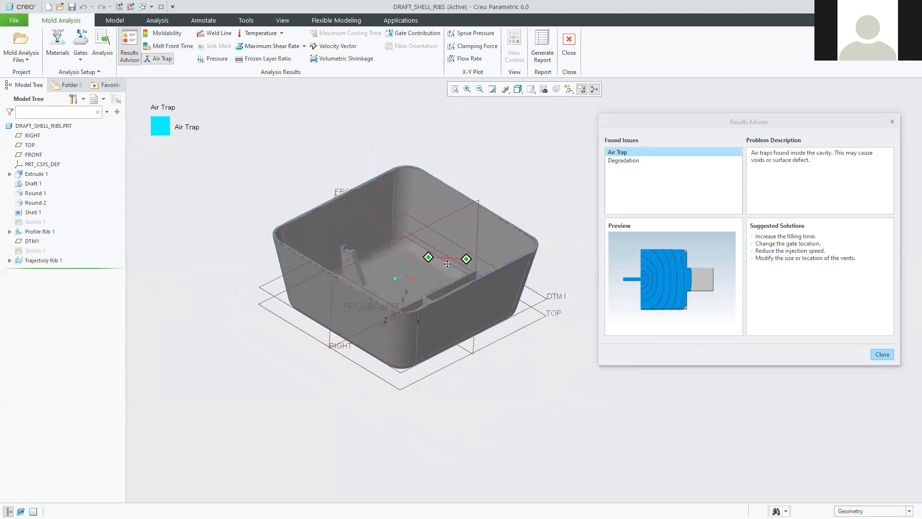
Examine the air trap marker at the end of the interior rib up close and check the surrounding walls.
{"action": "scroll", "coordinate": [475, 269], "scroll_direction": "down", "scroll_amount": 3}
{"action": "scroll", "coordinate": [471, 259], "scroll_direction": "down", "scroll_amount": 4}
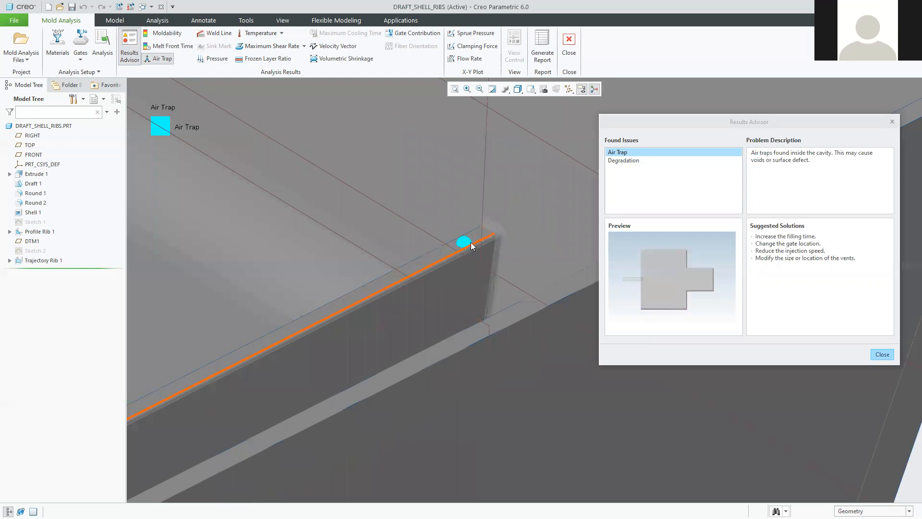
{"action": "scroll", "coordinate": [466, 247], "scroll_direction": "up", "scroll_amount": 5}
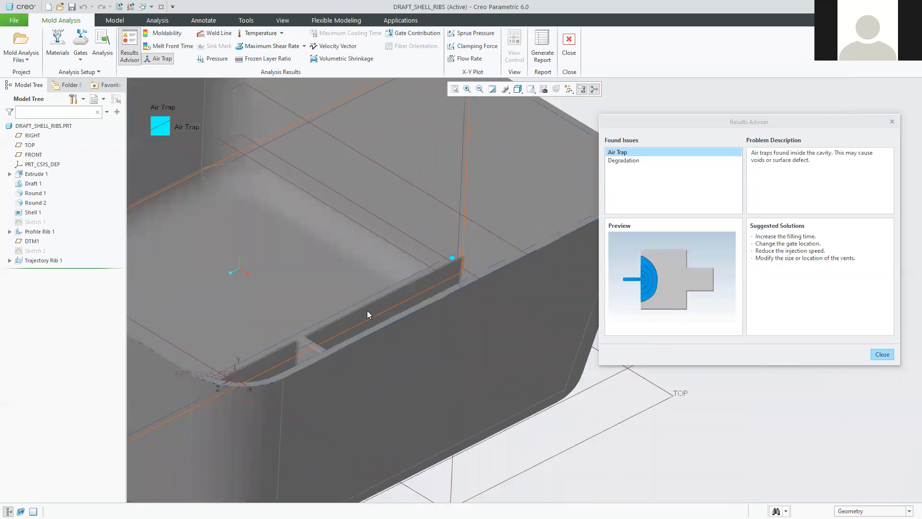
{"action": "scroll", "coordinate": [348, 297], "scroll_direction": "up", "scroll_amount": 5}
{"action": "mouse_move", "coordinate": [342, 305]}
{"action": "middle_mouse_down"}
{"action": "mouse_move", "coordinate": [312, 354]}
{"action": "mouse_move", "coordinate": [361, 327]}
{"action": "mouse_move", "coordinate": [366, 287]}
{"action": "middle_mouse_up"}
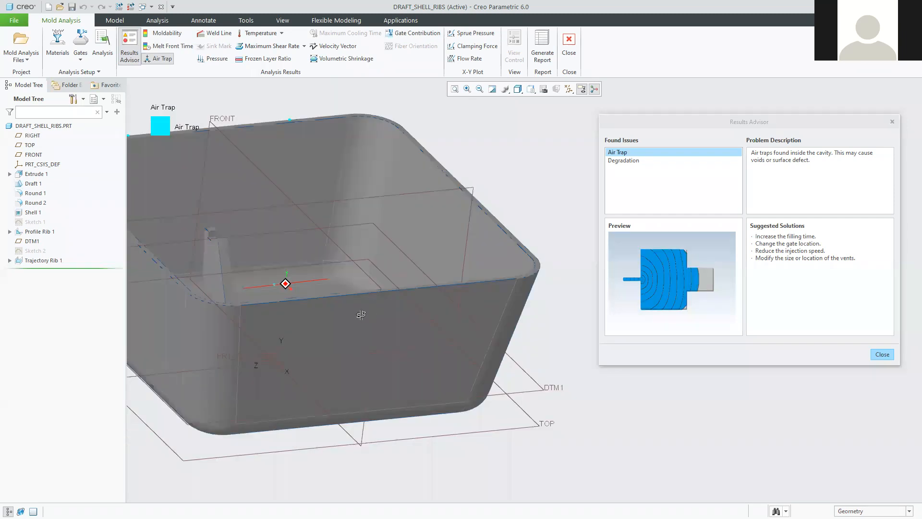
Read the Air Trap problem description and compare it with the marked locations on the box's ribs.
{"action": "left_click_drag", "start_coordinate": [755, 155], "coordinate": [767, 157]}
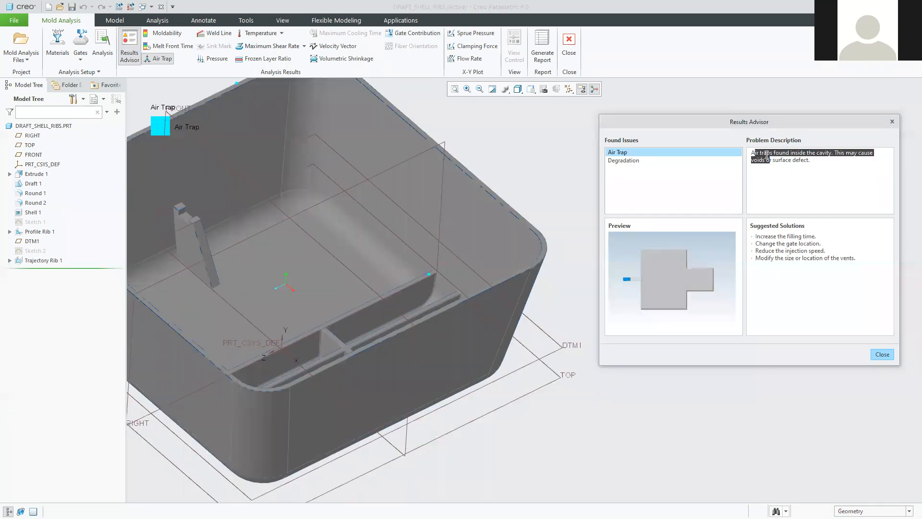
{"action": "left_click", "coordinate": [833, 149]}
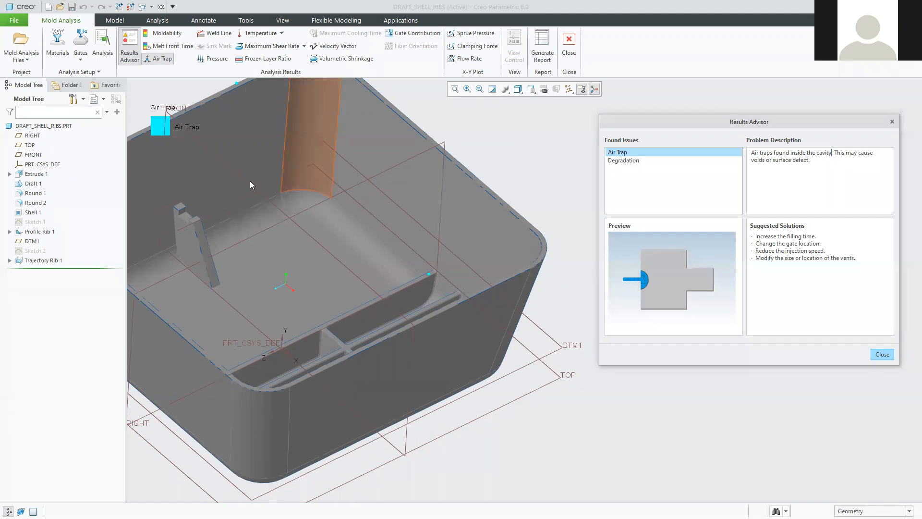
{"action": "scroll", "coordinate": [311, 263], "scroll_direction": "down", "scroll_amount": 3}
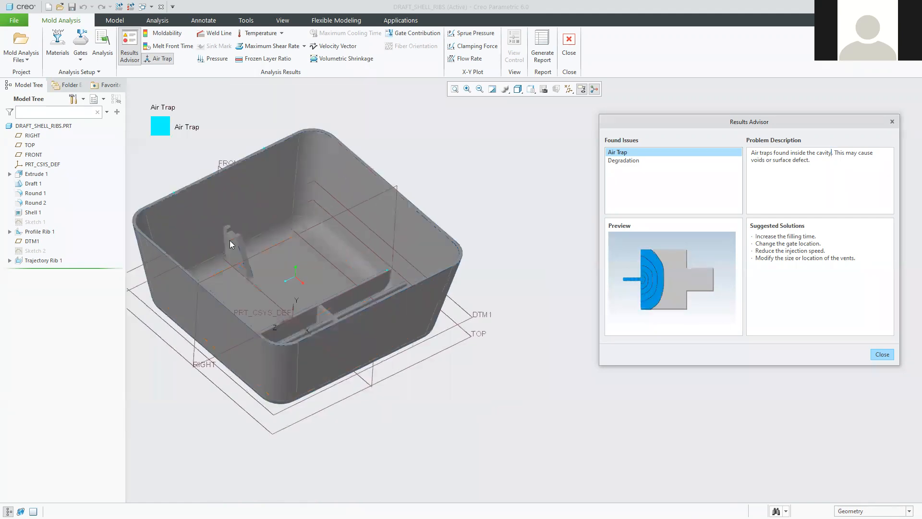
{"action": "scroll", "coordinate": [260, 237], "scroll_direction": "up", "scroll_amount": 2}
{"action": "middle_click_drag", "start_coordinate": [356, 225], "coordinate": [358, 250], "text": "shift"}
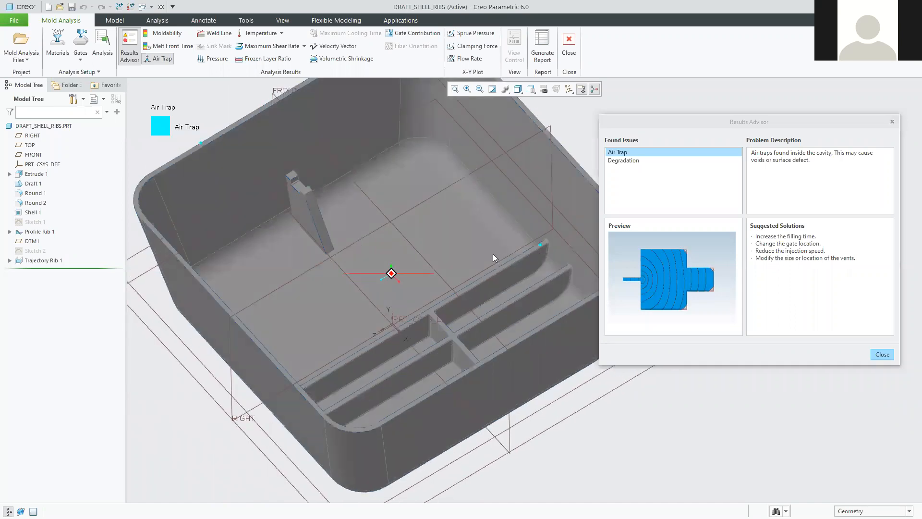
{"action": "scroll", "coordinate": [497, 254], "scroll_direction": "up", "scroll_amount": 5}
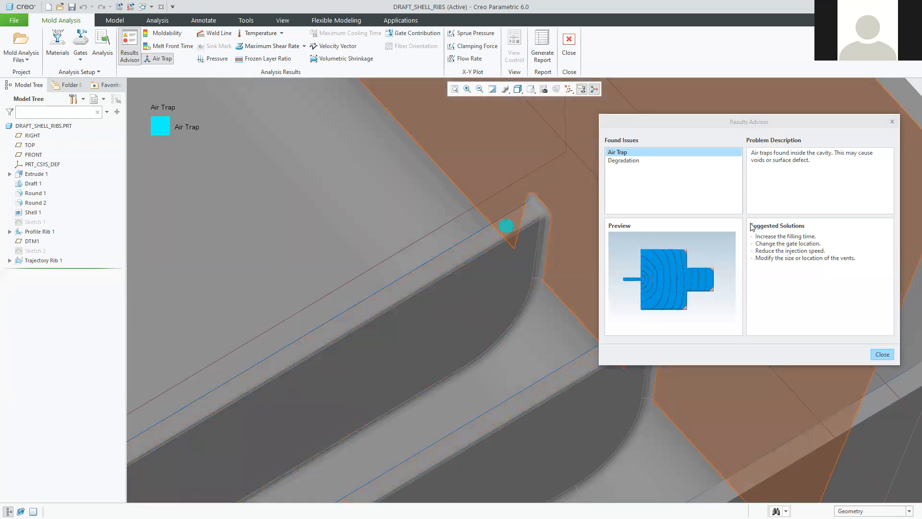
Review the suggested air trap solutions covering filling time, gate location, injection speed and vent size or location.
{"action": "left_click_drag", "start_coordinate": [756, 235], "coordinate": [824, 235]}
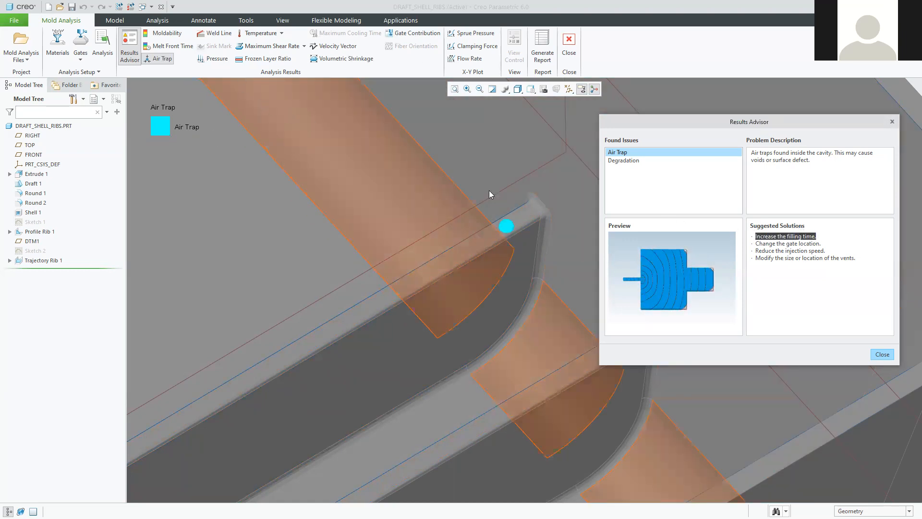
{"action": "left_click_drag", "start_coordinate": [757, 242], "coordinate": [821, 240]}
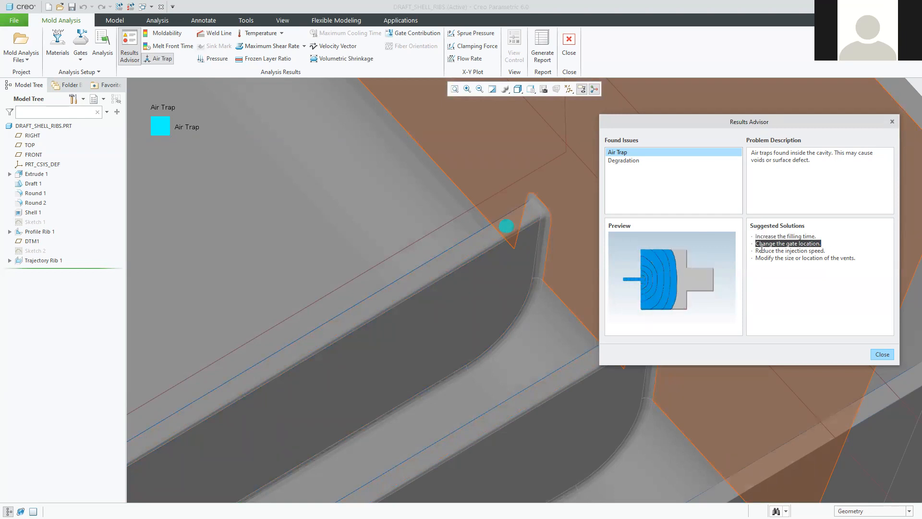
{"action": "left_click_drag", "start_coordinate": [756, 250], "coordinate": [837, 251]}
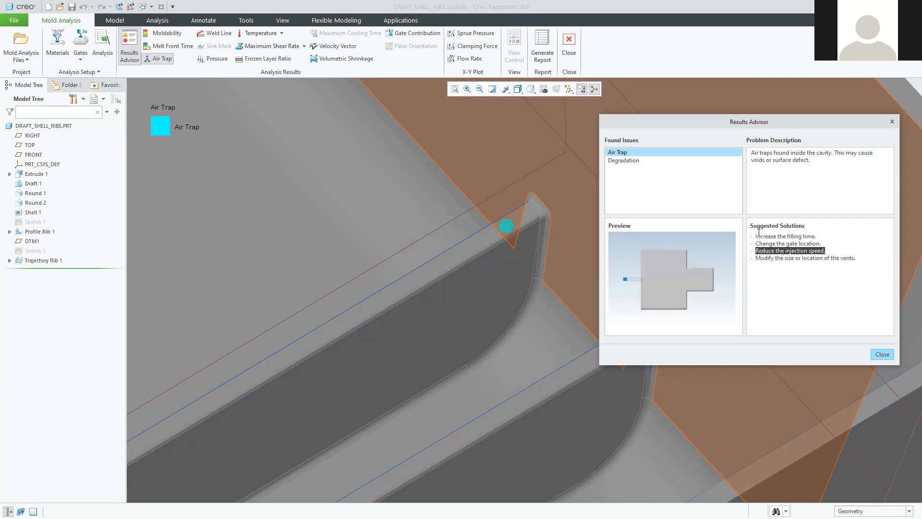
{"action": "left_click_drag", "start_coordinate": [756, 236], "coordinate": [817, 237]}
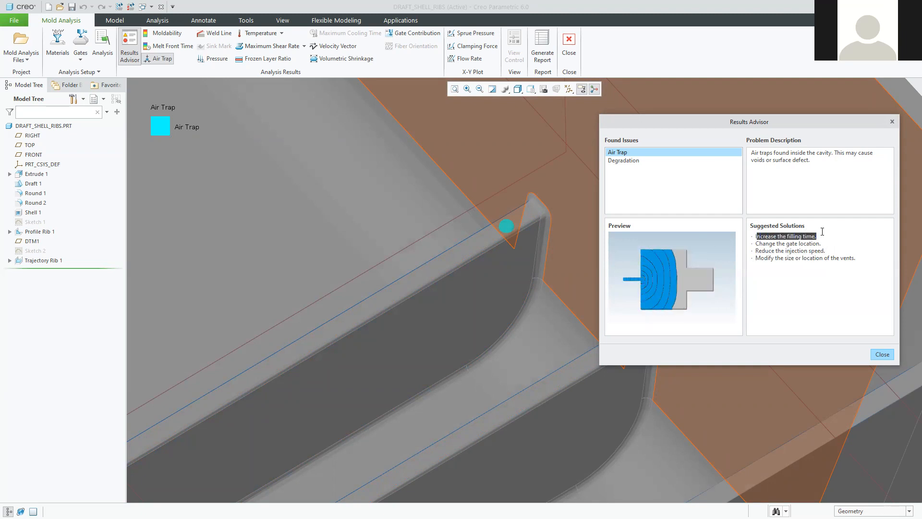
{"action": "left_click_drag", "start_coordinate": [757, 259], "coordinate": [856, 260]}
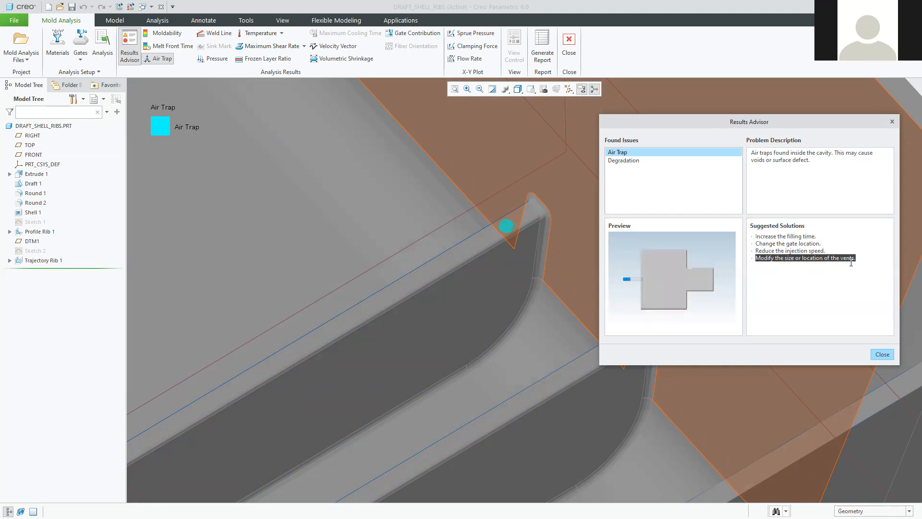
Inspect the air trap on the top face of the long rib near the side wall from several distances and angles.
{"action": "scroll", "coordinate": [507, 241], "scroll_direction": "up", "scroll_amount": 4}
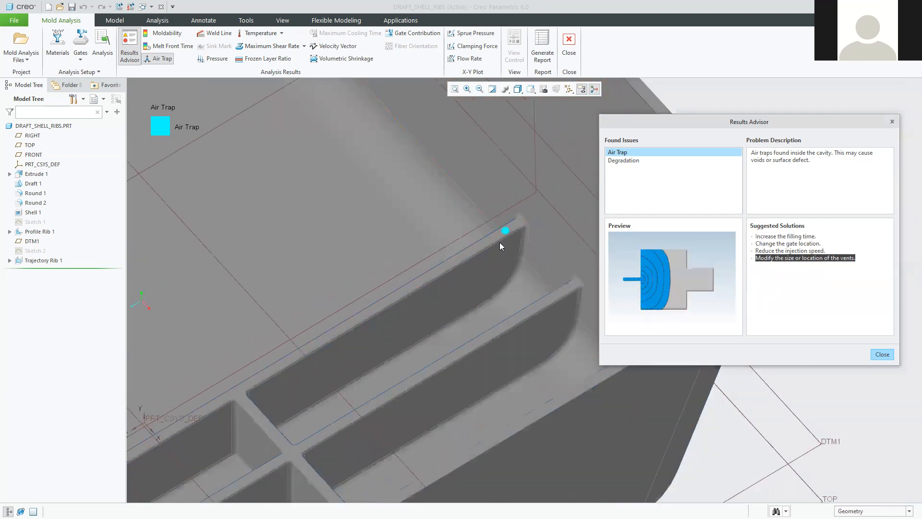
{"action": "scroll", "coordinate": [497, 244], "scroll_direction": "up", "scroll_amount": 3}
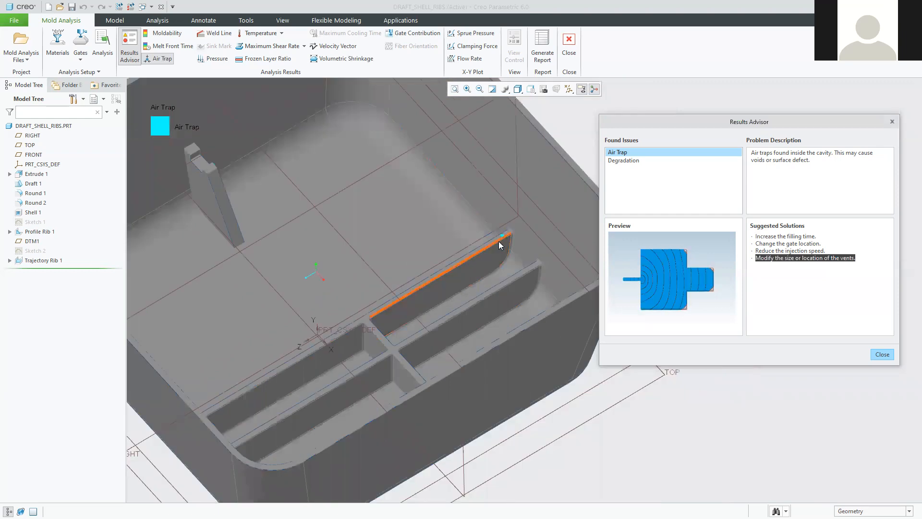
{"action": "scroll", "coordinate": [499, 240], "scroll_direction": "down", "scroll_amount": 5}
{"action": "scroll", "coordinate": [507, 235], "scroll_direction": "down", "scroll_amount": 3}
{"action": "middle_click_drag", "start_coordinate": [505, 233], "coordinate": [511, 223]}
{"action": "scroll", "coordinate": [497, 353], "scroll_direction": "up", "scroll_amount": 5}
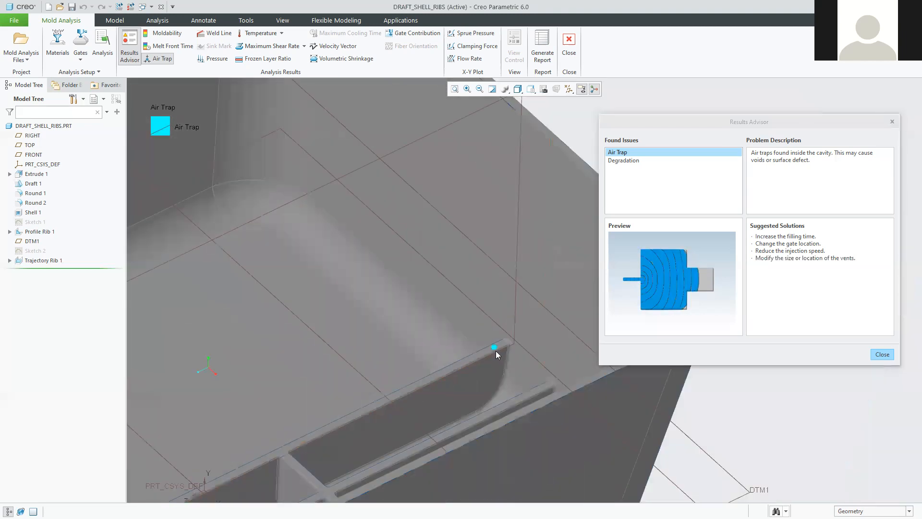
{"action": "scroll", "coordinate": [497, 355], "scroll_direction": "up", "scroll_amount": 3}
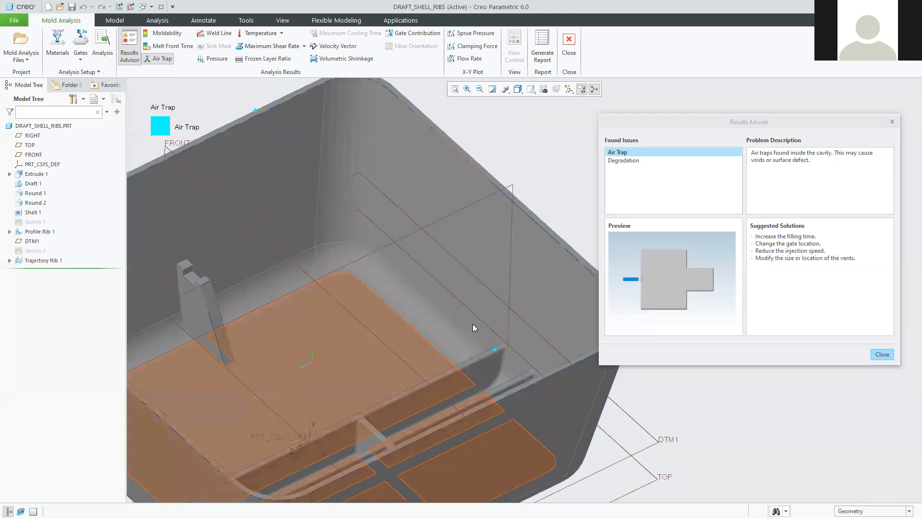
{"action": "scroll", "coordinate": [484, 346], "scroll_direction": "down", "scroll_amount": 5}
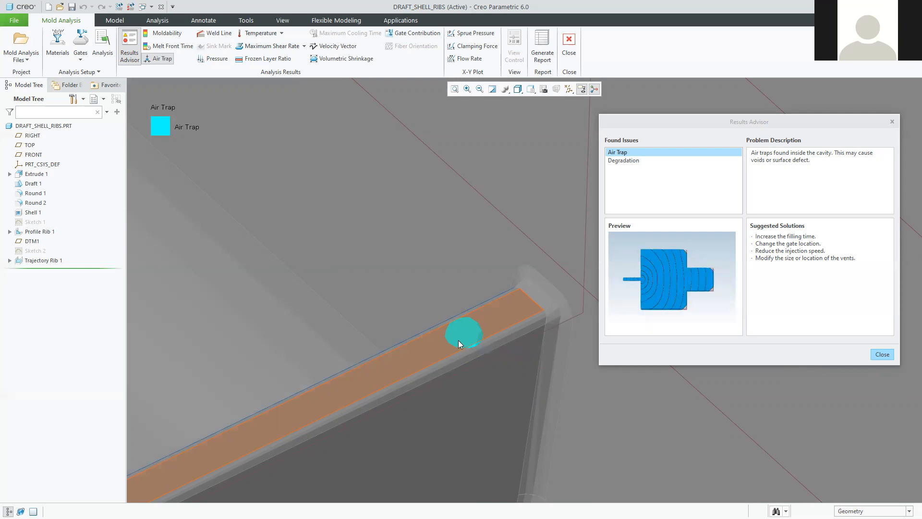
{"action": "scroll", "coordinate": [459, 346], "scroll_direction": "up", "scroll_amount": 8}
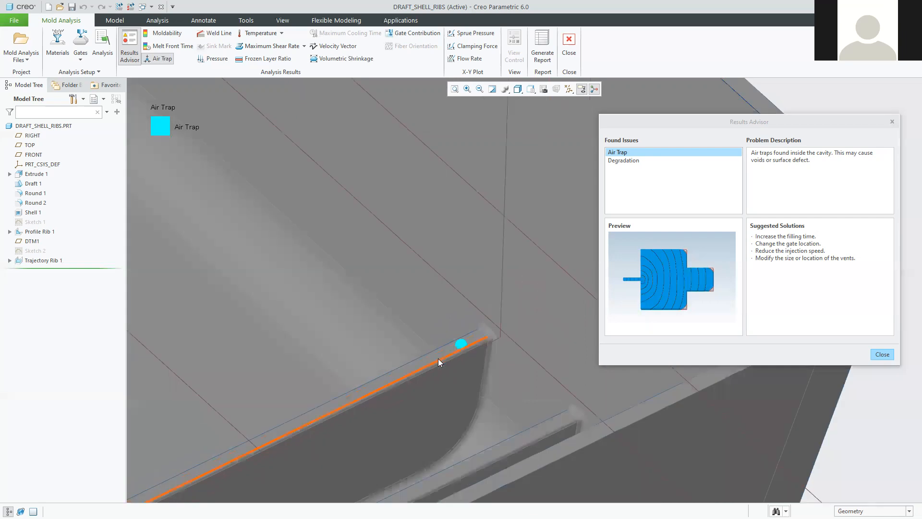
{"action": "scroll", "coordinate": [362, 362], "scroll_direction": "down", "scroll_amount": 2}
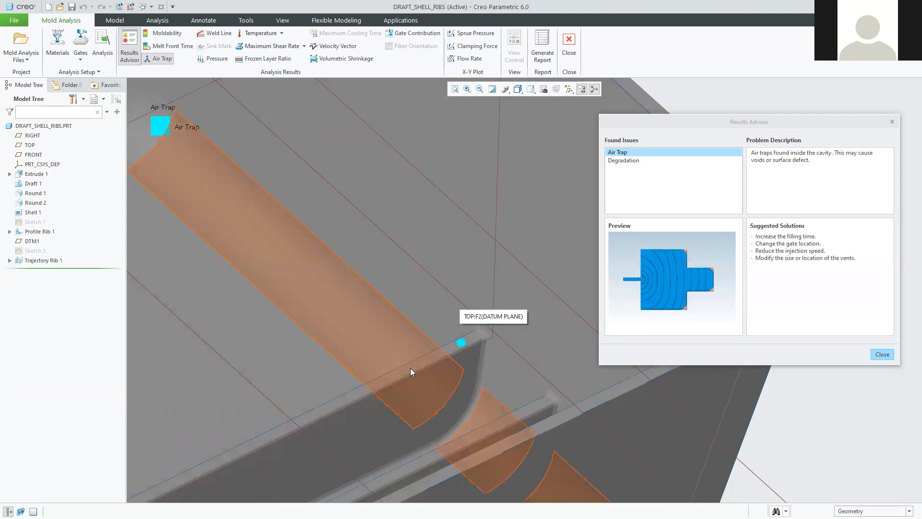
{"action": "scroll", "coordinate": [422, 358], "scroll_direction": "up", "scroll_amount": 3}
{"action": "scroll", "coordinate": [422, 358], "scroll_direction": "up", "scroll_amount": 3}
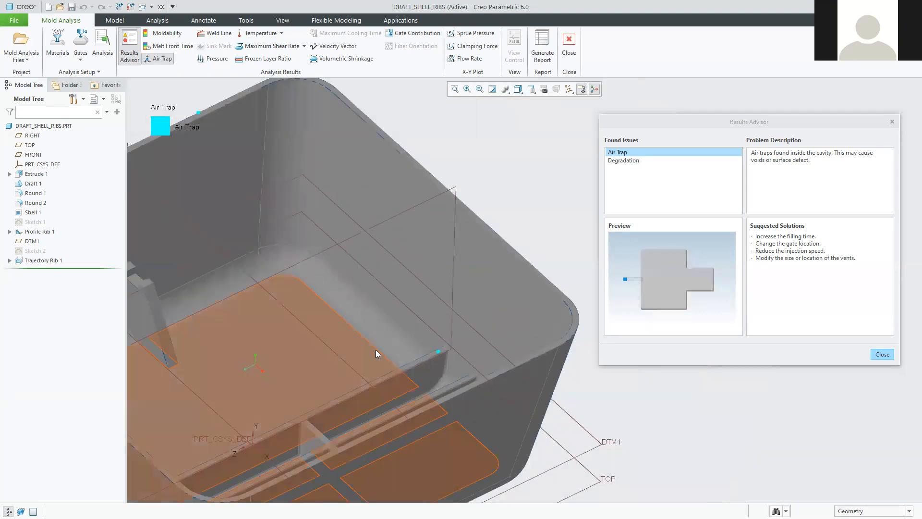
View the box from above and examine the air traps at the opposite ends of the two parallel ribs.
{"action": "middle_click_drag", "start_coordinate": [315, 367], "coordinate": [390, 334], "text": "shift"}
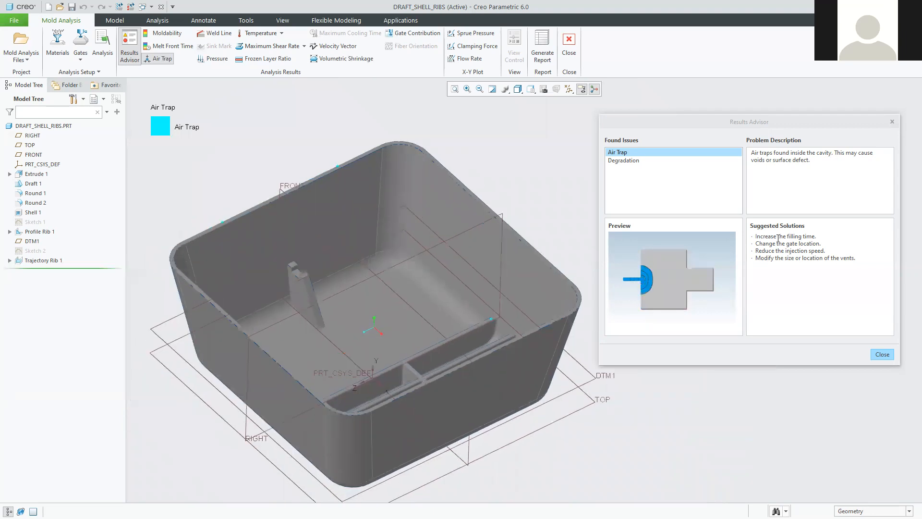
{"action": "mouse_move", "coordinate": [414, 428]}
{"action": "middle_mouse_down"}
{"action": "mouse_move", "coordinate": [401, 451]}
{"action": "mouse_move", "coordinate": [416, 475]}
{"action": "middle_mouse_up"}
{"action": "scroll", "coordinate": [290, 398], "scroll_direction": "down", "scroll_amount": 2}
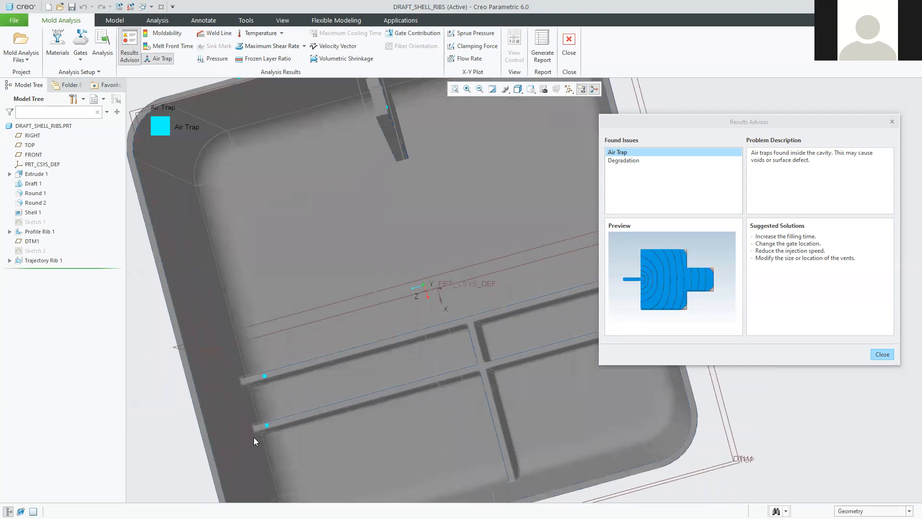
{"action": "scroll", "coordinate": [281, 407], "scroll_direction": "down", "scroll_amount": 3}
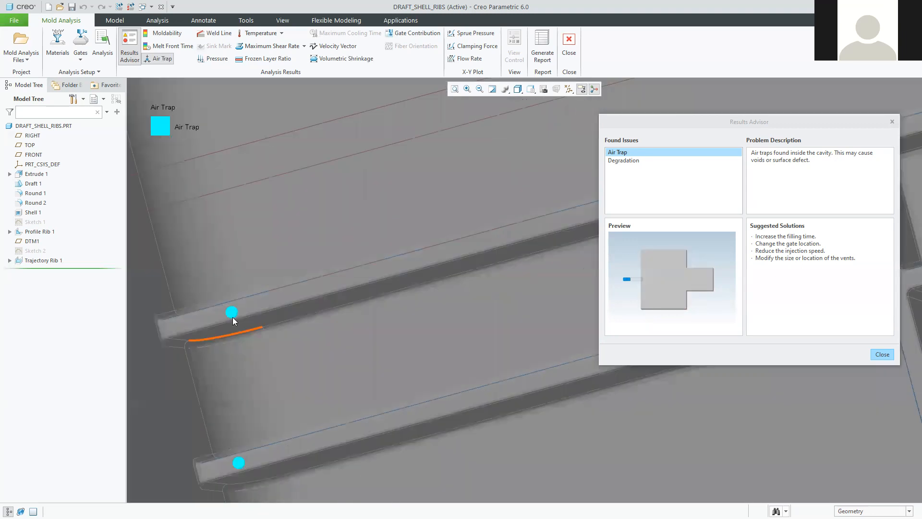
{"action": "scroll", "coordinate": [374, 383], "scroll_direction": "up", "scroll_amount": 3}
{"action": "middle_click_drag", "start_coordinate": [462, 328], "coordinate": [394, 361], "text": "shift"}
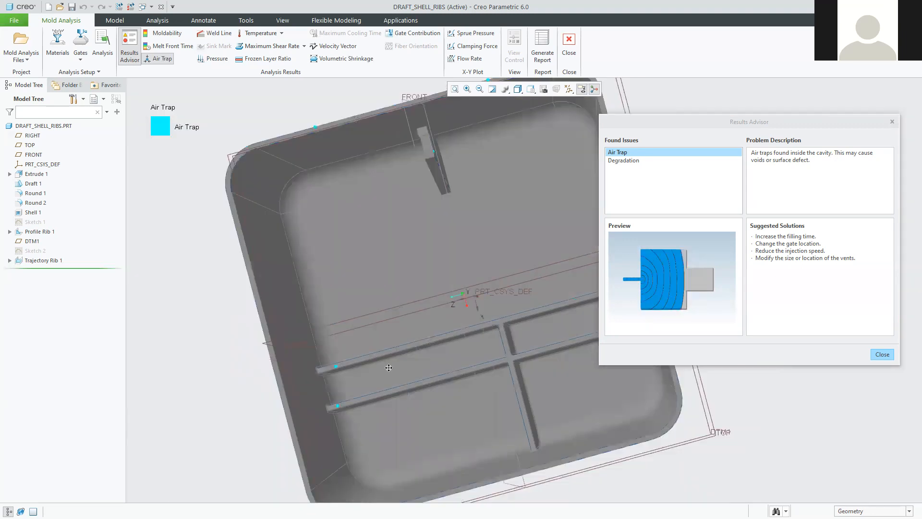
Examine the air trap on the stepped profile rib and the ones along the adjacent wall's rim.
{"action": "middle_click_drag", "start_coordinate": [394, 222], "coordinate": [323, 269], "text": "shift"}
{"action": "scroll", "coordinate": [361, 230], "scroll_direction": "down", "scroll_amount": 5}
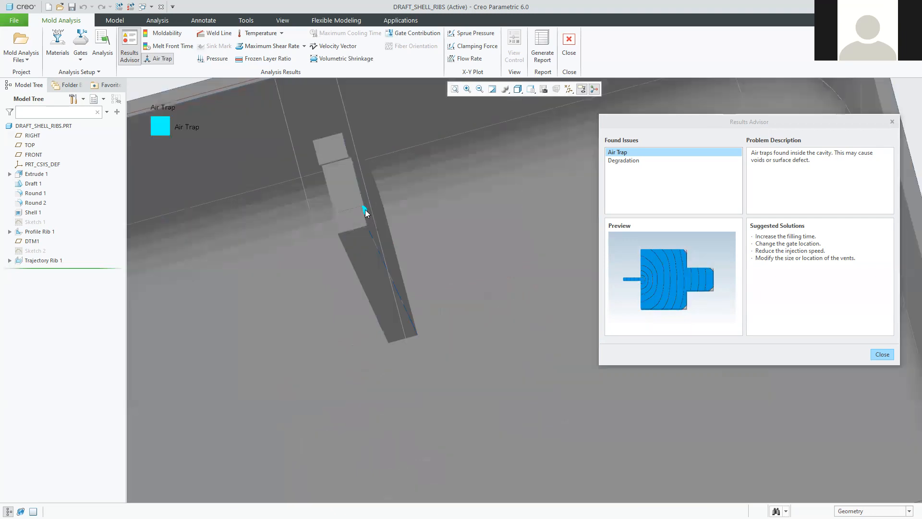
{"action": "scroll", "coordinate": [401, 192], "scroll_direction": "down", "scroll_amount": 5}
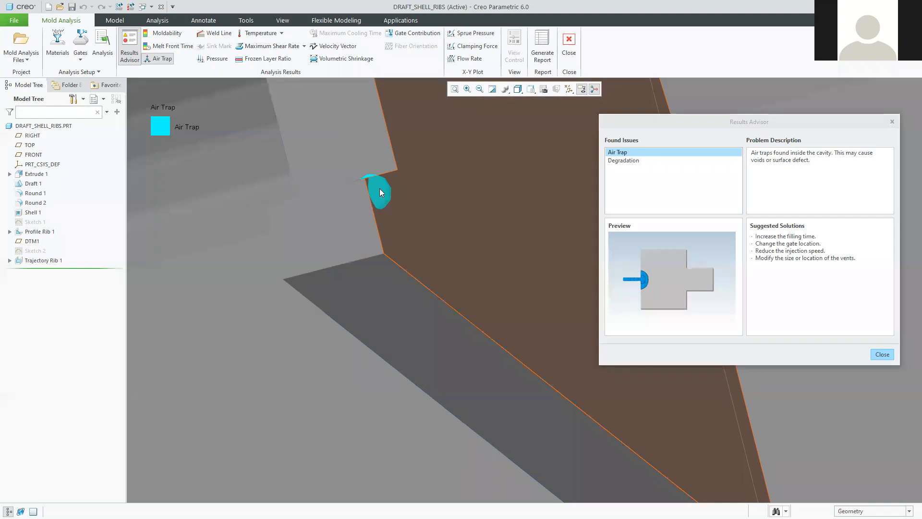
{"action": "middle_click_drag", "start_coordinate": [346, 238], "coordinate": [349, 264]}
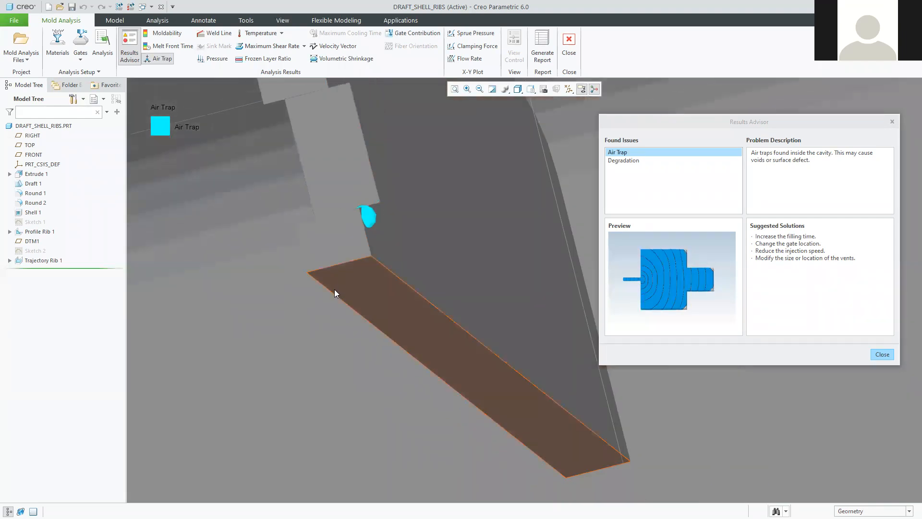
{"action": "scroll", "coordinate": [334, 292], "scroll_direction": "up", "scroll_amount": 5}
{"action": "scroll", "coordinate": [316, 309], "scroll_direction": "up", "scroll_amount": 3}
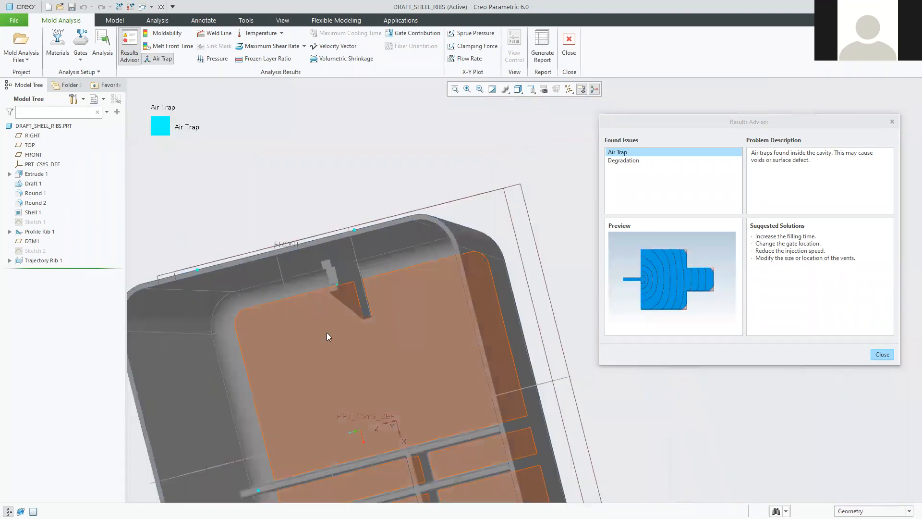
{"action": "middle_click_drag", "start_coordinate": [338, 343], "coordinate": [377, 290], "text": "shift"}
{"action": "middle_click_drag", "start_coordinate": [312, 233], "coordinate": [300, 234]}
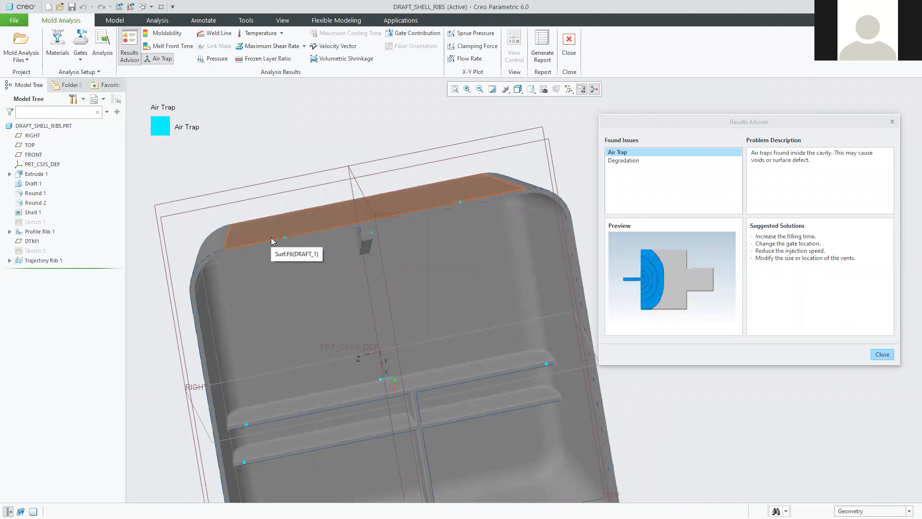
Examine the air trap result over the whole box, from above and from the outside of its walls.
{"action": "middle_click_drag", "start_coordinate": [243, 260], "coordinate": [251, 281]}
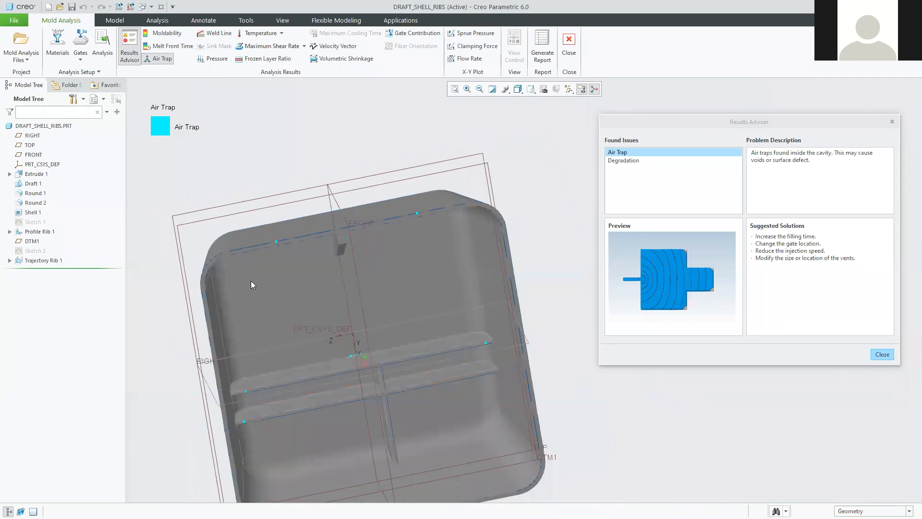
{"action": "mouse_move", "coordinate": [321, 361]}
{"action": "middle_mouse_down"}
{"action": "mouse_move", "coordinate": [320, 289]}
{"action": "mouse_move", "coordinate": [347, 284]}
{"action": "mouse_move", "coordinate": [435, 416]}
{"action": "mouse_move", "coordinate": [403, 379]}
{"action": "middle_mouse_up"}
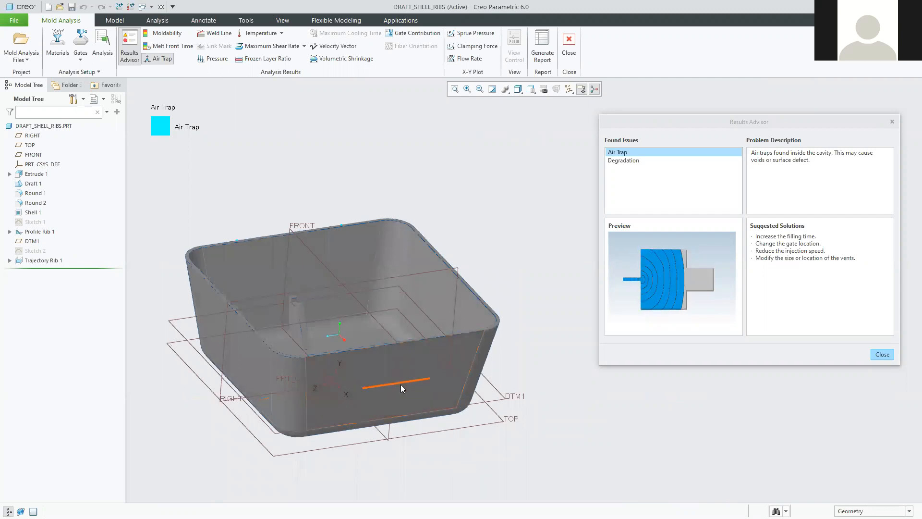
{"action": "middle_click_drag", "start_coordinate": [347, 369], "coordinate": [380, 370]}
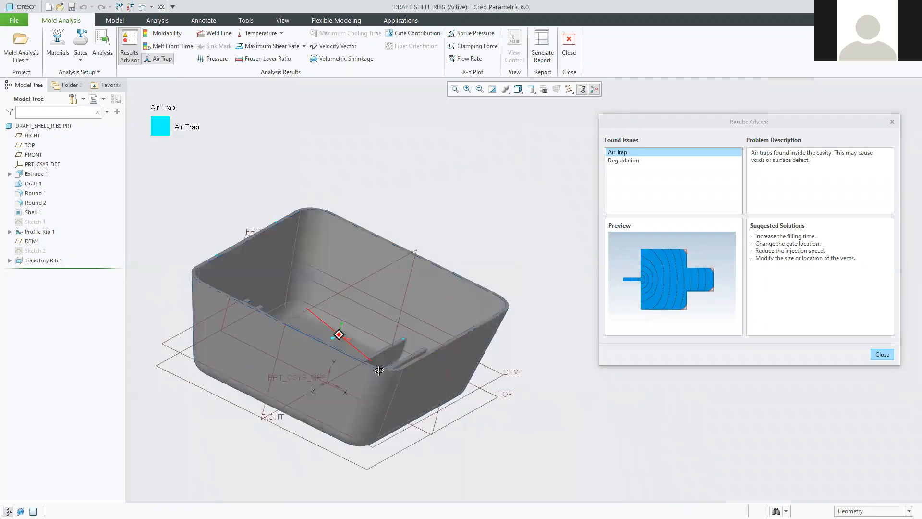
Review the Degradation issue's description and its suggested solutions on gate location, filling time and injection speed.
{"action": "left_click", "coordinate": [627, 162]}
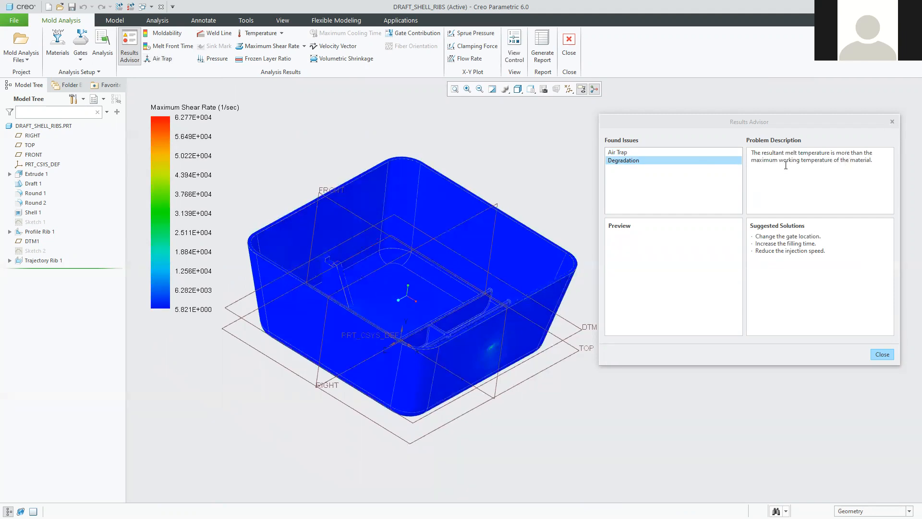
{"action": "left_click_drag", "start_coordinate": [762, 163], "coordinate": [876, 160]}
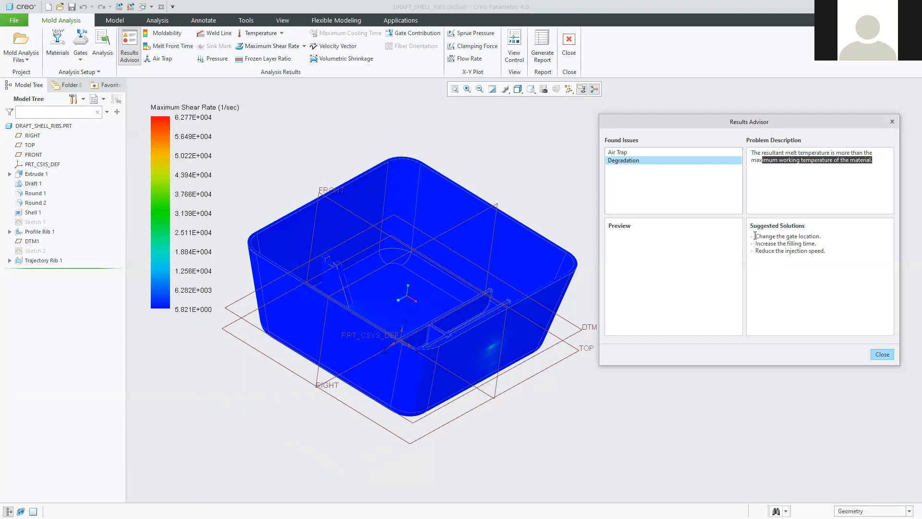
{"action": "left_click", "coordinate": [754, 235]}
{"action": "left_click_drag", "start_coordinate": [765, 237], "coordinate": [838, 237]}
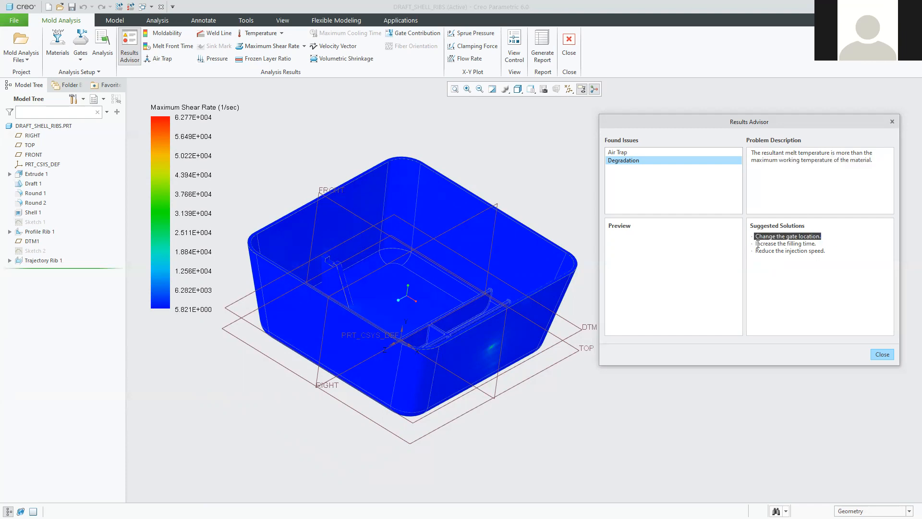
{"action": "left_click_drag", "start_coordinate": [756, 243], "coordinate": [822, 243]}
{"action": "left_click_drag", "start_coordinate": [755, 251], "coordinate": [826, 250]}
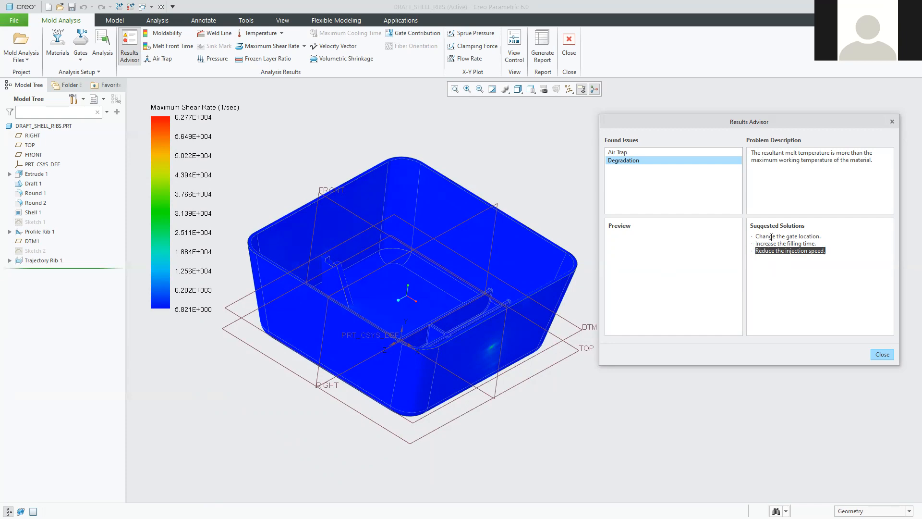
Inspect the shear rate plot on the gated outer wall and close the Results Advisor.
{"action": "left_click", "coordinate": [535, 207]}
{"action": "middle_click_drag", "start_coordinate": [534, 205], "coordinate": [523, 200]}
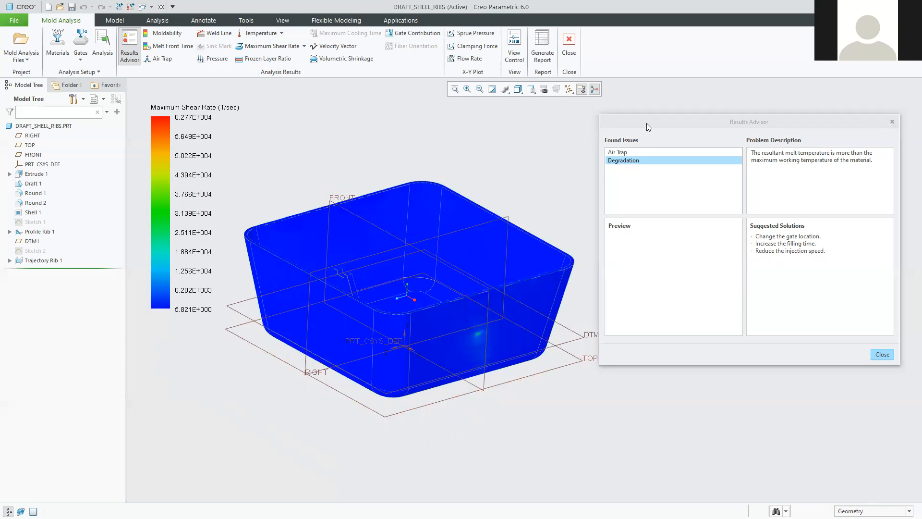
{"action": "left_click_drag", "start_coordinate": [643, 121], "coordinate": [609, 134]}
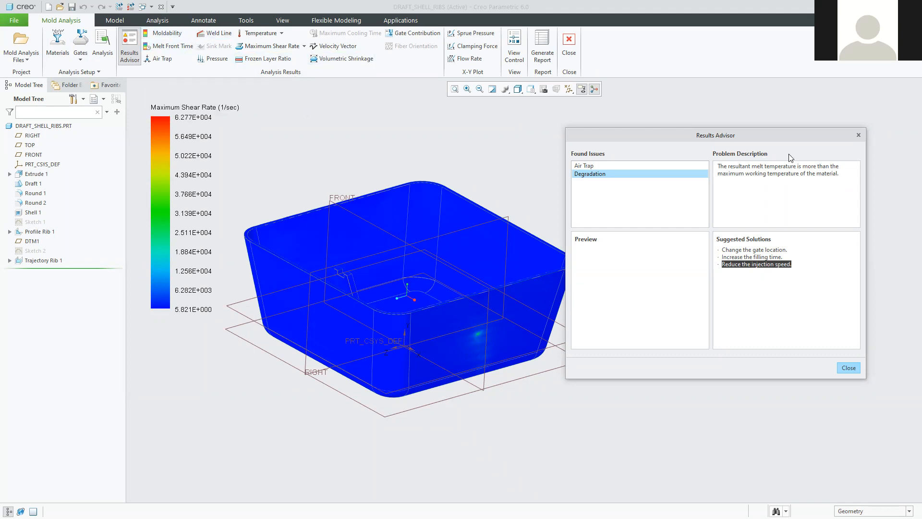
{"action": "left_click", "coordinate": [859, 135]}
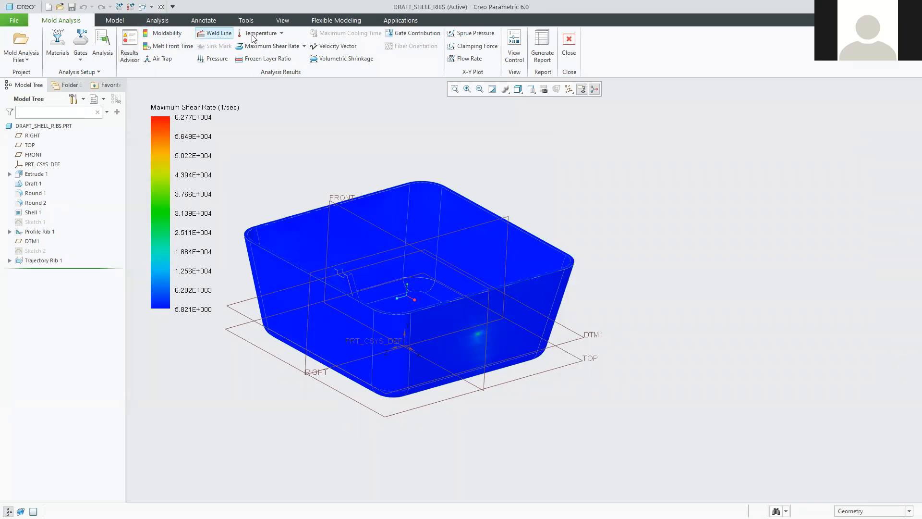
Display the Maximum Shear Rate, Frozen Layer Ratio, Volumetric Shrinkage and Gate Contribution results on the box in turn.
{"action": "left_click", "coordinate": [262, 48]}
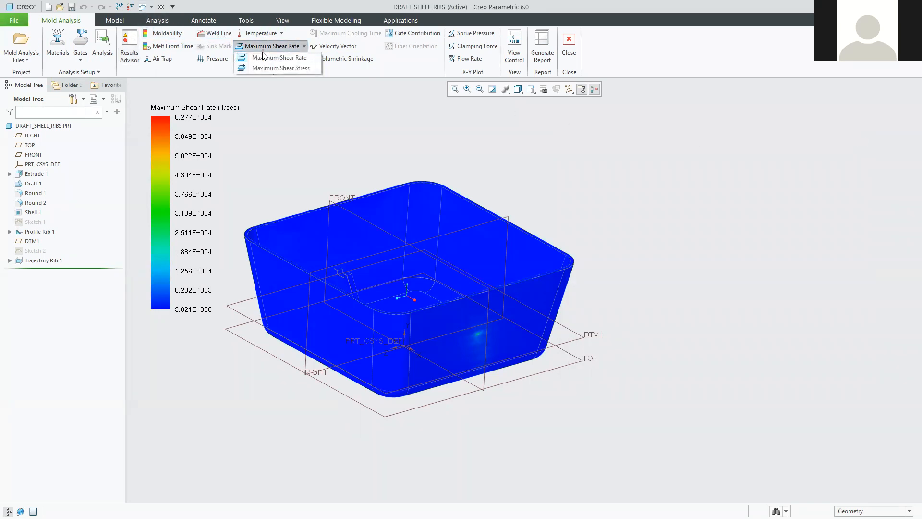
{"action": "left_click", "coordinate": [263, 57]}
{"action": "left_click", "coordinate": [260, 58]}
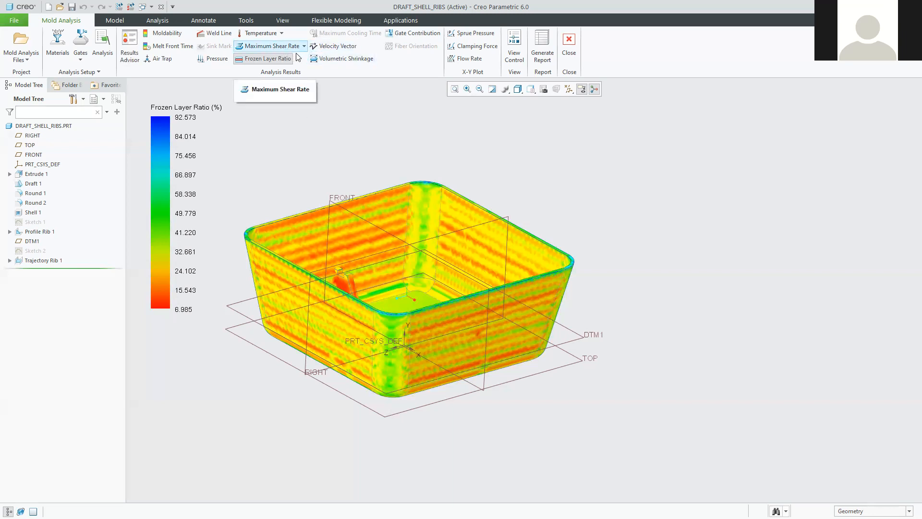
{"action": "left_click", "coordinate": [332, 58]}
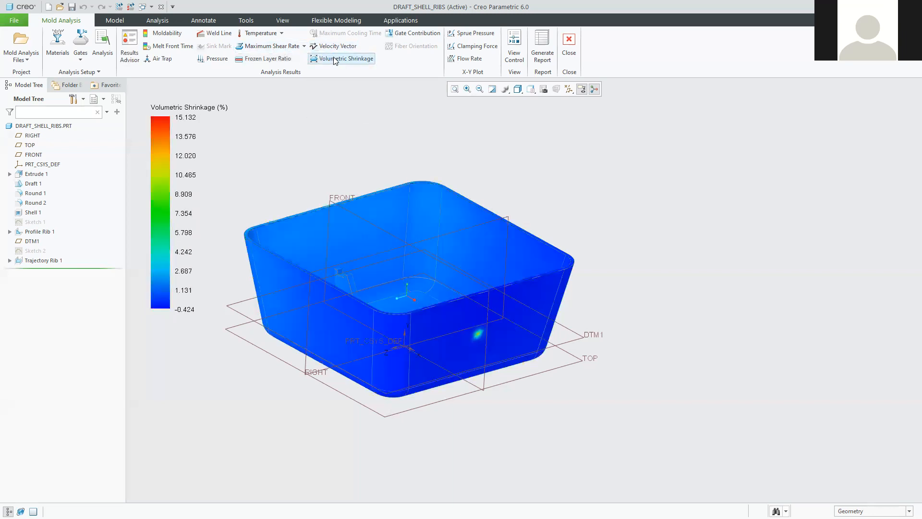
{"action": "left_click", "coordinate": [415, 33]}
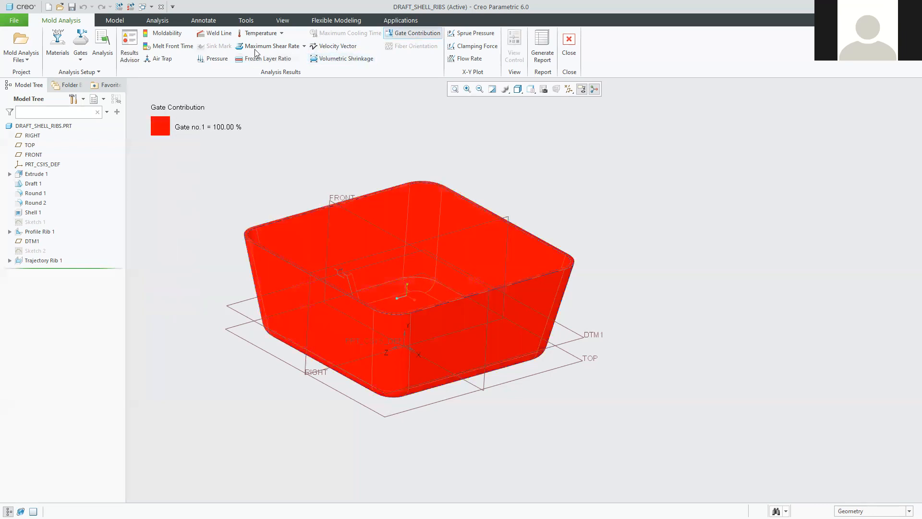
Display the Weld Line result, followed by the Melt Front Time plot, and inspect the gated wall.
{"action": "left_click", "coordinate": [216, 34]}
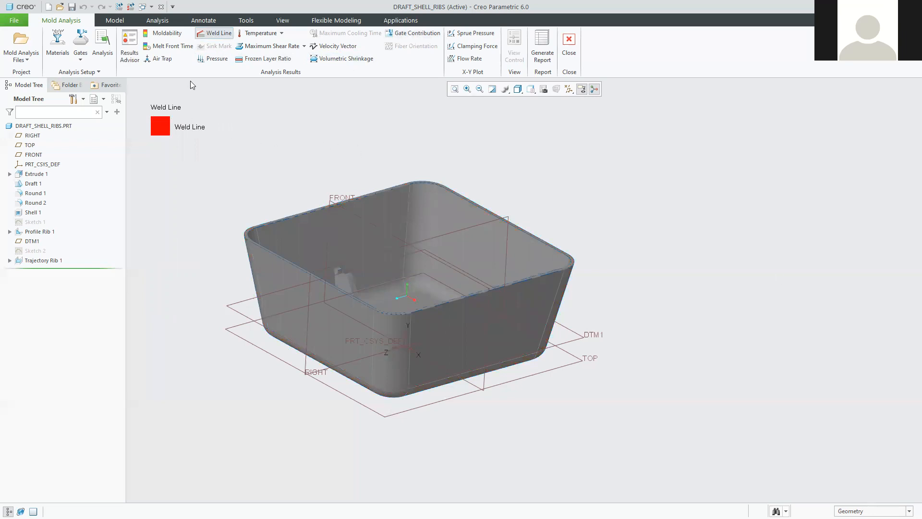
{"action": "left_click", "coordinate": [164, 47]}
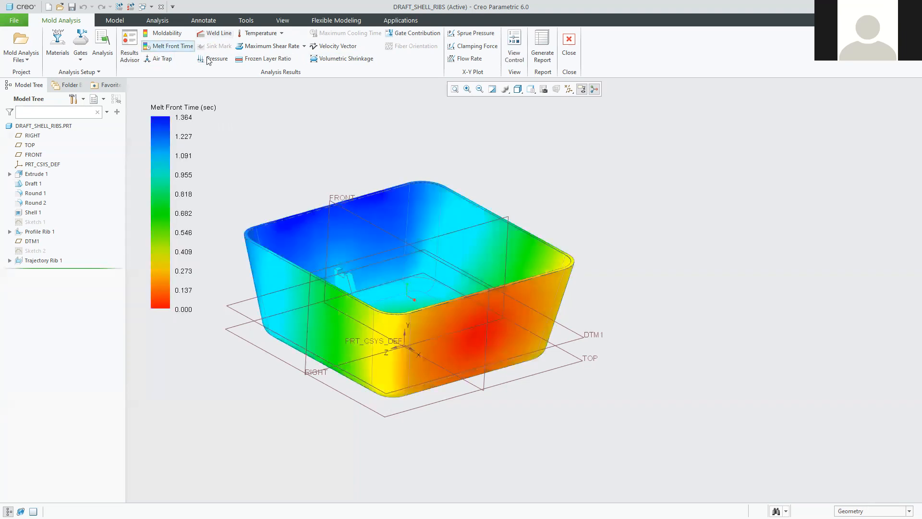
{"action": "middle_click_drag", "start_coordinate": [250, 148], "coordinate": [244, 148]}
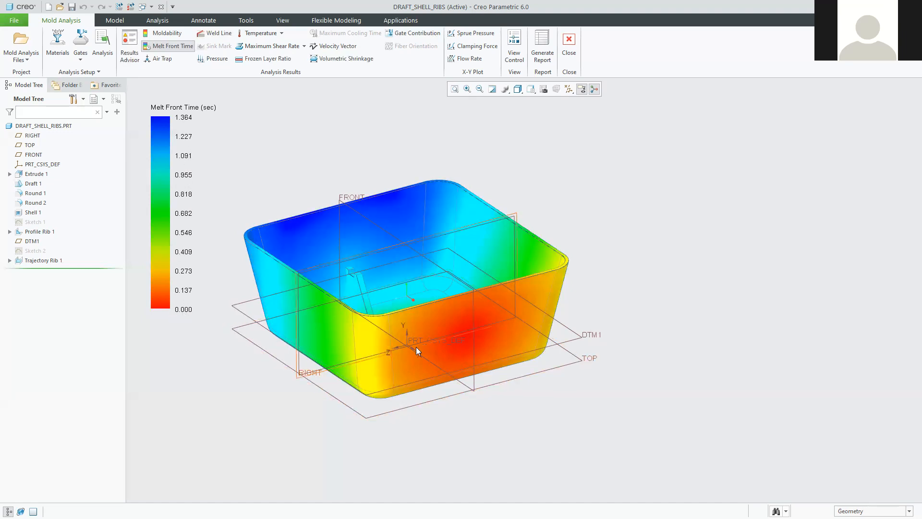
Recheck the Weld Line result and display the Temperature distribution on the box.
{"action": "left_click", "coordinate": [212, 33]}
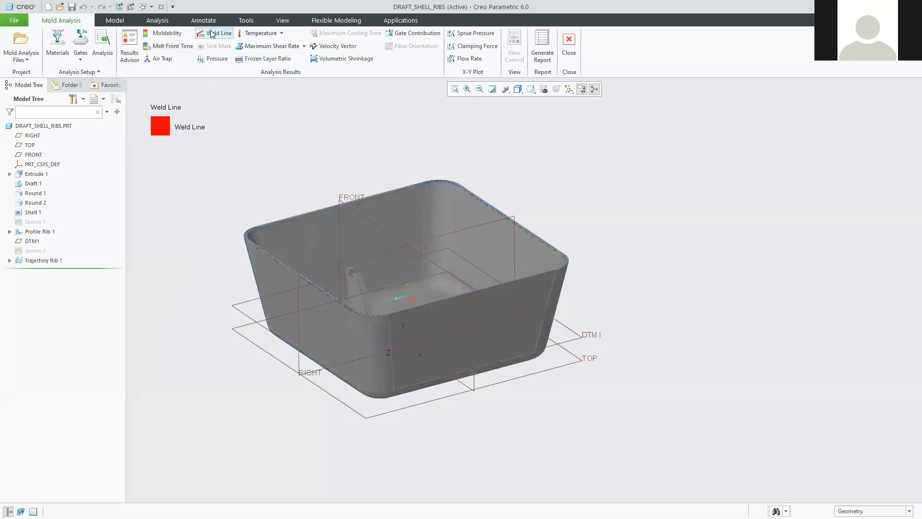
{"action": "left_click", "coordinate": [281, 33]}
{"action": "left_click", "coordinate": [265, 46]}
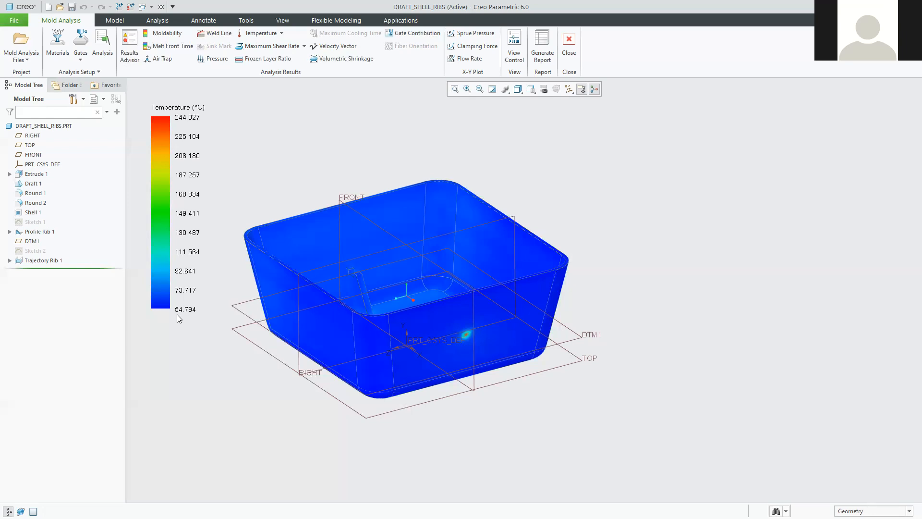
Review the Finalloy EBP-15X6 properties in the mold analysis Material Setup and leave the material selection without changes.
{"action": "left_click", "coordinate": [409, 23]}
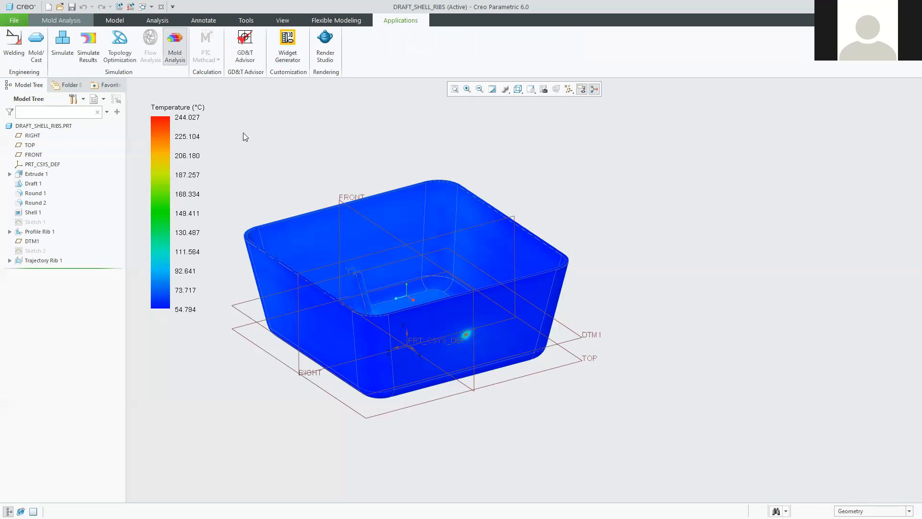
{"action": "left_click", "coordinate": [87, 20]}
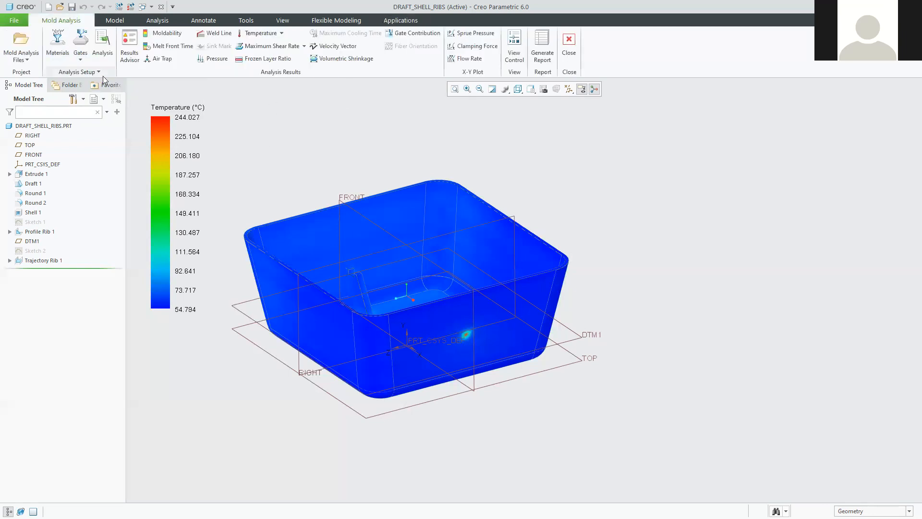
{"action": "left_click", "coordinate": [56, 41]}
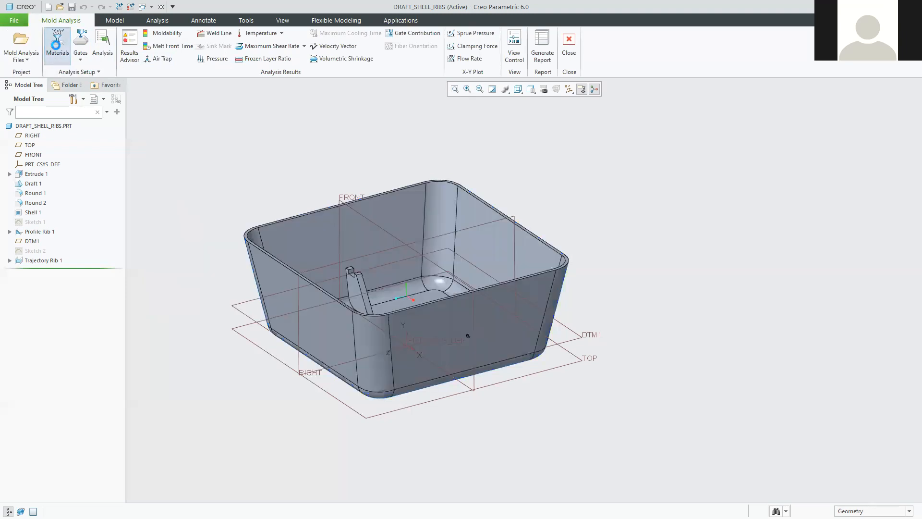
{"action": "scroll", "coordinate": [230, 288], "scroll_direction": "up", "scroll_amount": 2}
{"action": "scroll", "coordinate": [229, 295], "scroll_direction": "down", "scroll_amount": 1}
{"action": "scroll", "coordinate": [231, 323], "scroll_direction": "up", "scroll_amount": 8}
{"action": "scroll", "coordinate": [230, 323], "scroll_direction": "up", "scroll_amount": 3}
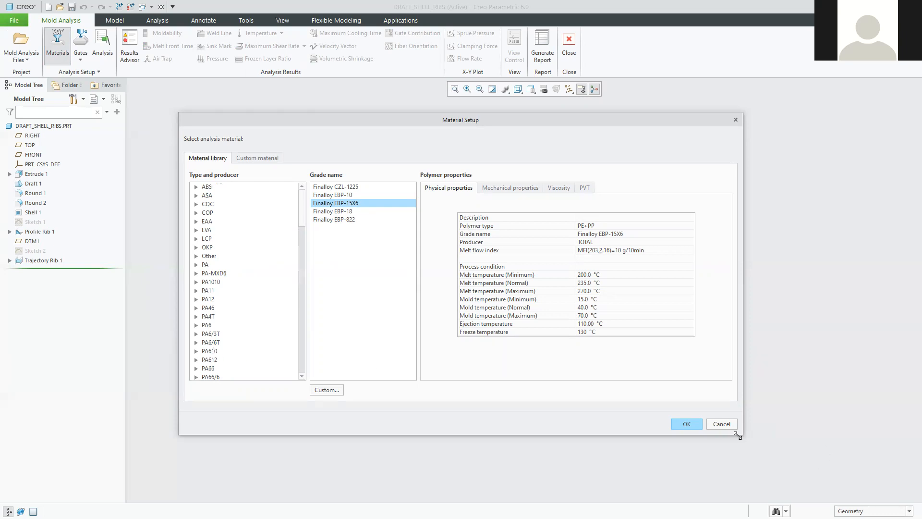
{"action": "left_click", "coordinate": [722, 424]}
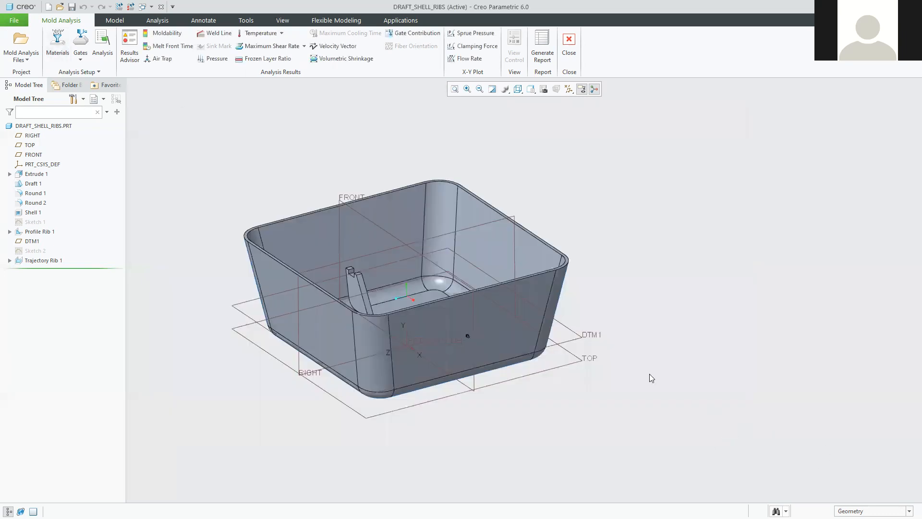
Check the existing gate's position and diameter in Gate Setup, close it and open the Analysis setup.
{"action": "left_click", "coordinate": [82, 42]}
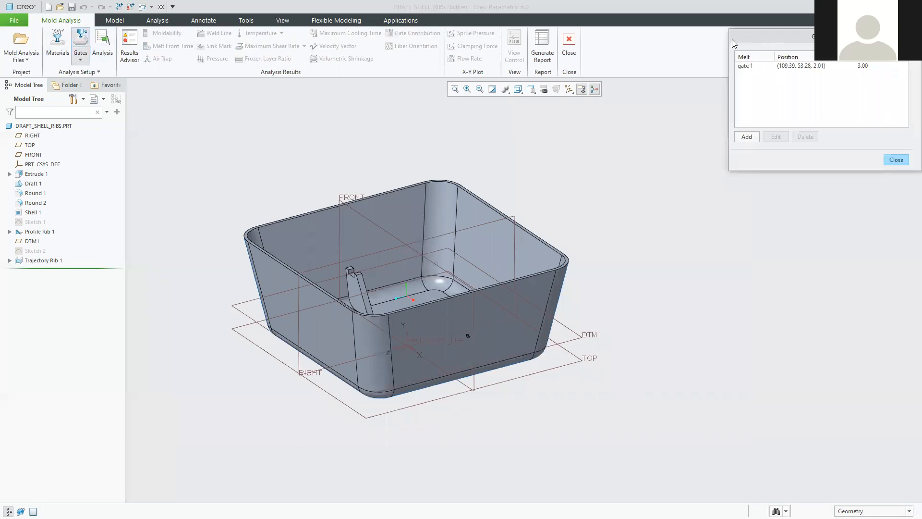
{"action": "left_click_drag", "start_coordinate": [732, 40], "coordinate": [605, 142]}
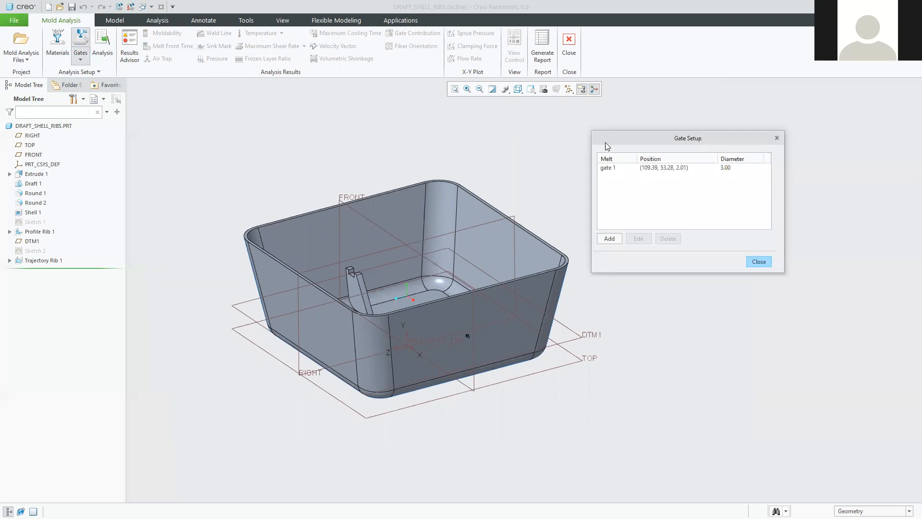
{"action": "left_click", "coordinate": [765, 265]}
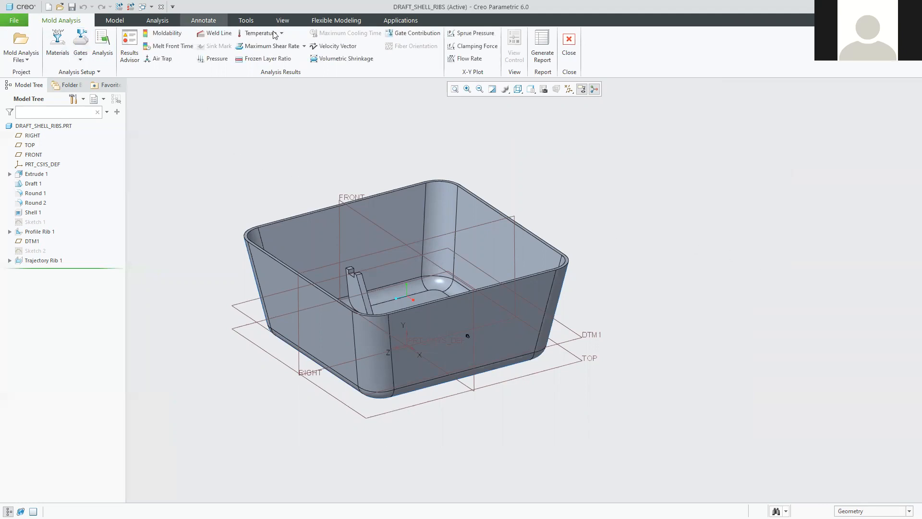
{"action": "left_click", "coordinate": [104, 44]}
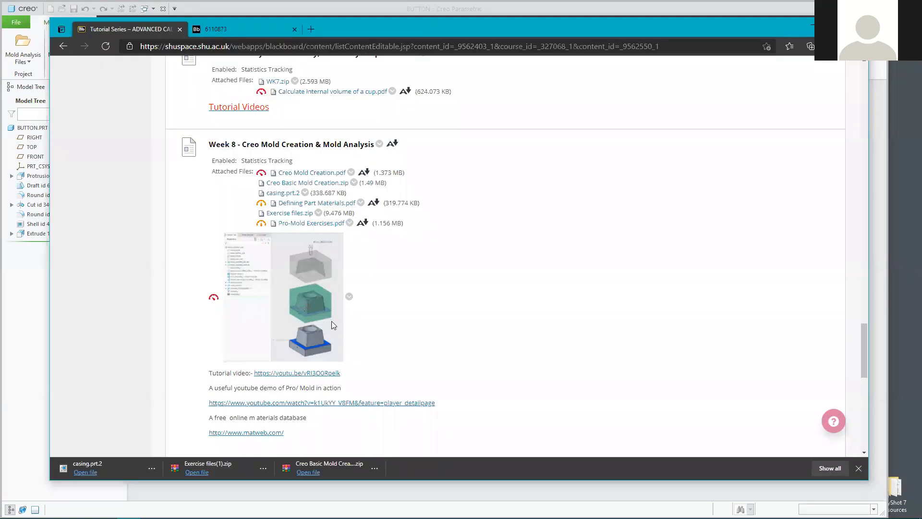
In the browser, open the General Creo Tutorial videos playlist from the Tutorial Series course page.
{"action": "scroll", "coordinate": [327, 314], "scroll_direction": "up", "scroll_amount": 5}
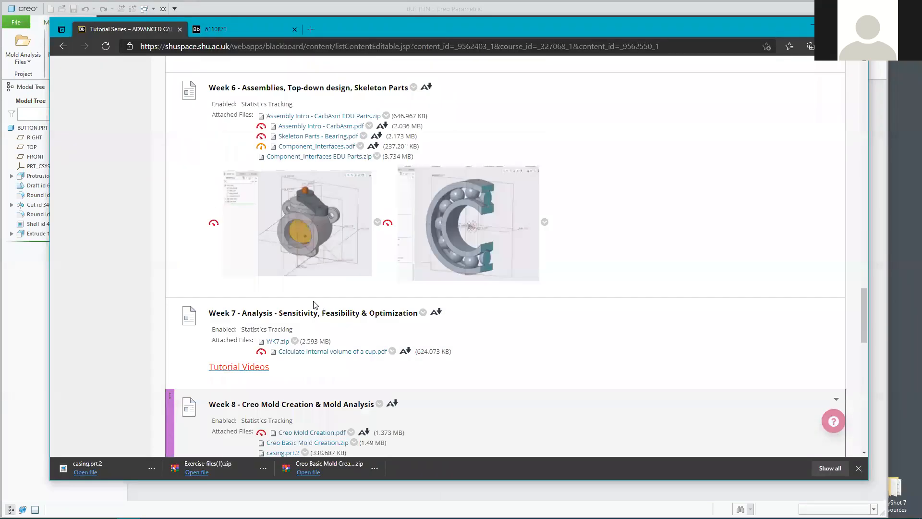
{"action": "scroll", "coordinate": [312, 307], "scroll_direction": "up", "scroll_amount": 20}
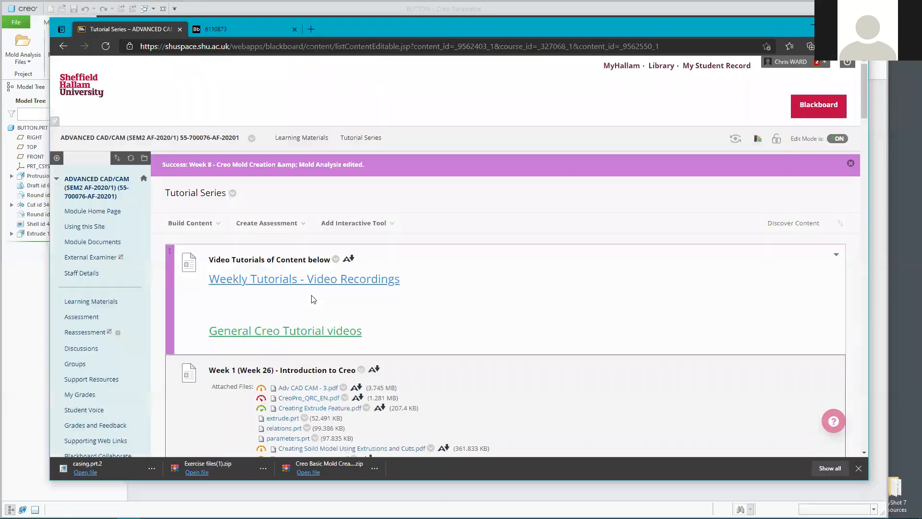
{"action": "left_click", "coordinate": [302, 336]}
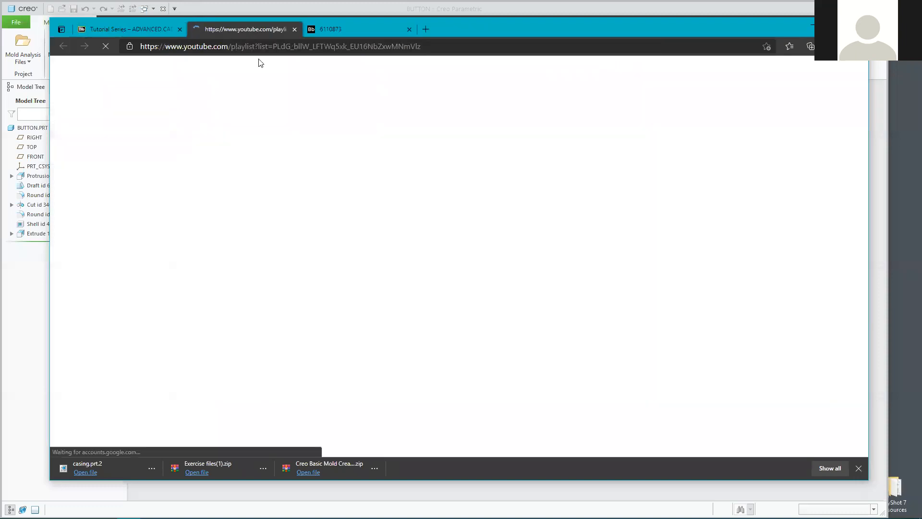
Open the Creo Mold Analysis 1 - Setup and Creo Mold Analysis 2 - Results videos in new tabs and show the Setup video.
{"action": "scroll", "coordinate": [318, 313], "scroll_direction": "down", "scroll_amount": 10}
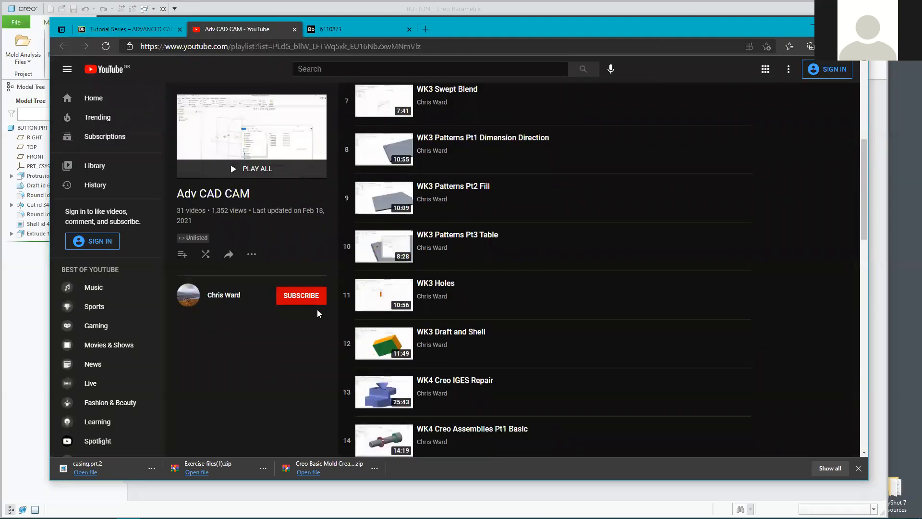
{"action": "scroll", "coordinate": [318, 313], "scroll_direction": "down", "scroll_amount": 3}
{"action": "scroll", "coordinate": [317, 313], "scroll_direction": "down", "scroll_amount": 9}
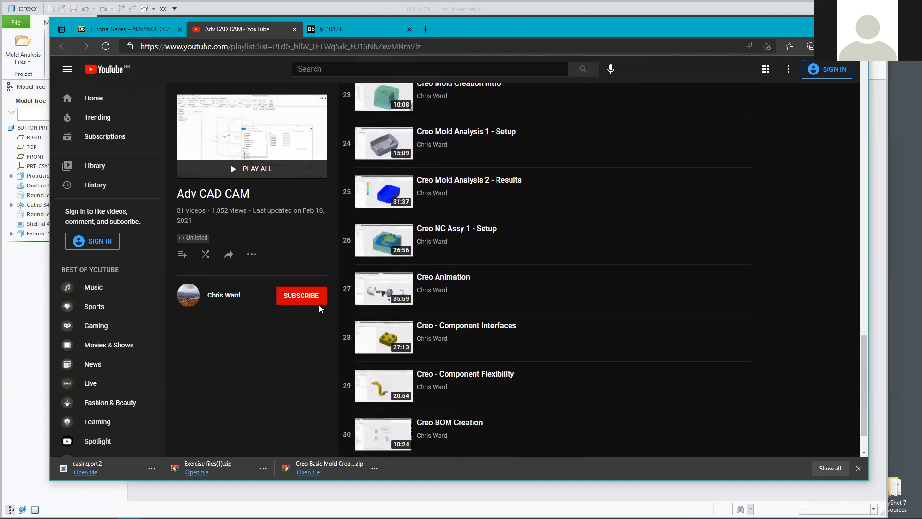
{"action": "scroll", "coordinate": [321, 309], "scroll_direction": "up", "scroll_amount": 3}
{"action": "middle_click", "coordinate": [473, 253]}
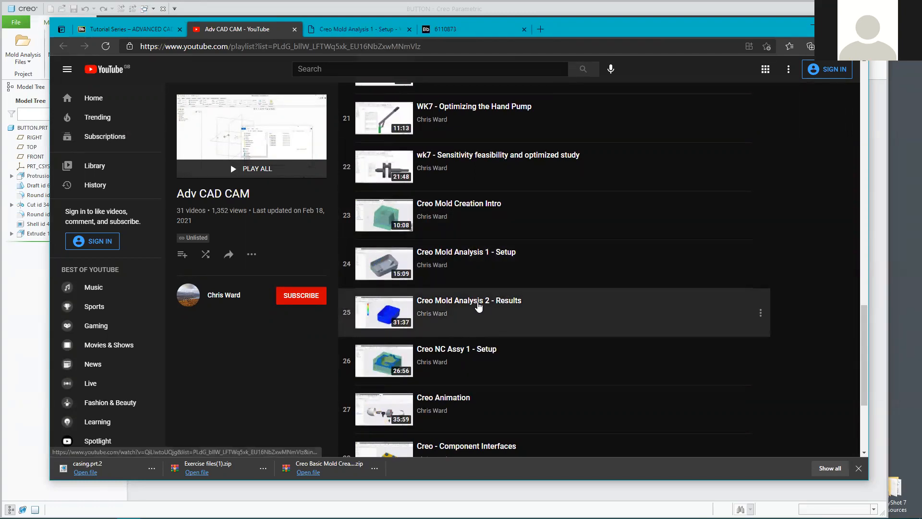
{"action": "middle_click", "coordinate": [478, 304]}
{"action": "left_click", "coordinate": [361, 30]}
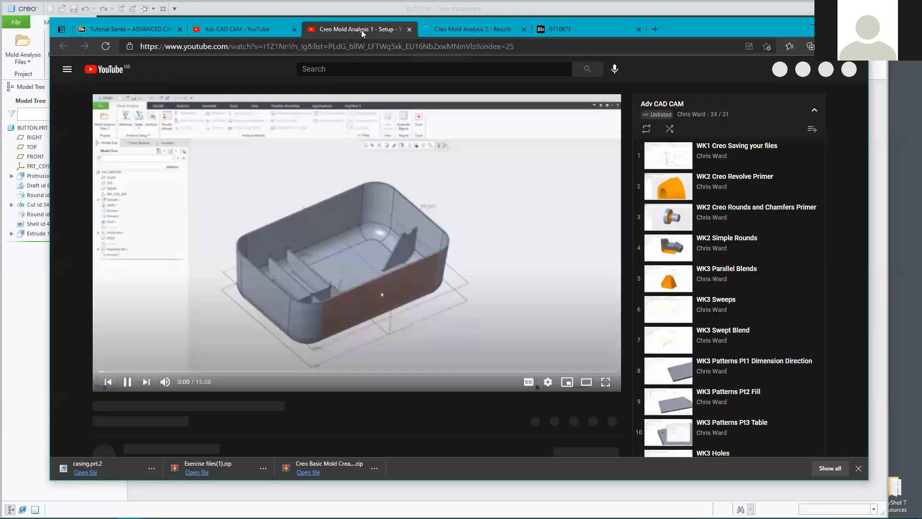
Play the opening of the Creo Mold Analysis 1 - Setup video muted in full screen, pause it and leave full screen.
{"action": "key", "text": "F11"}
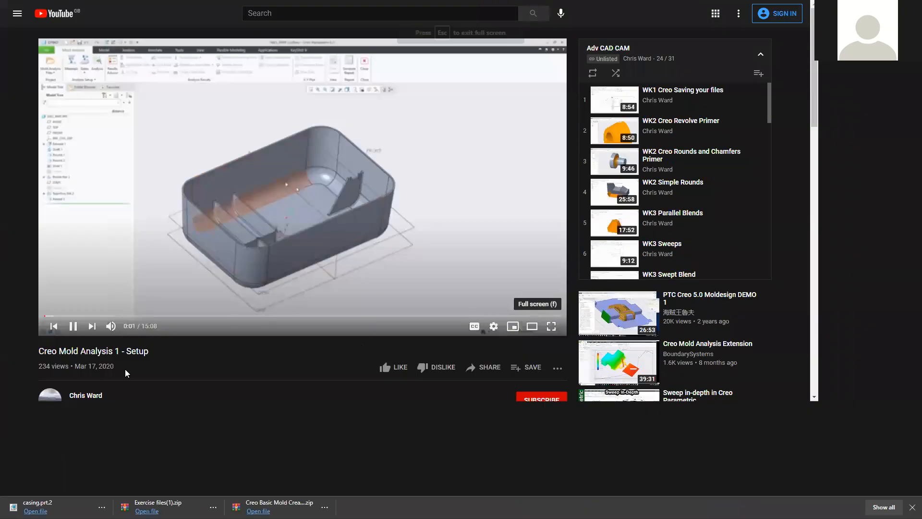
{"action": "left_click", "coordinate": [105, 480]}
{"action": "left_click", "coordinate": [291, 330]}
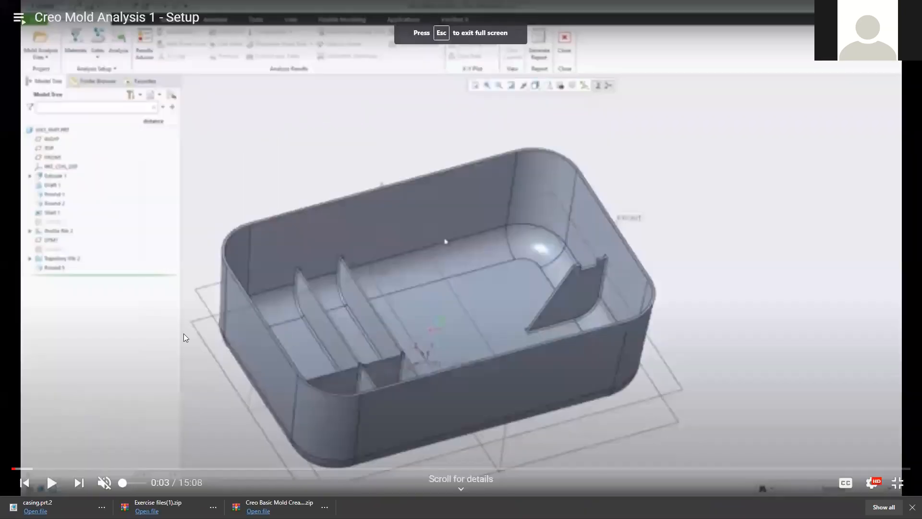
{"action": "left_click", "coordinate": [277, 339]}
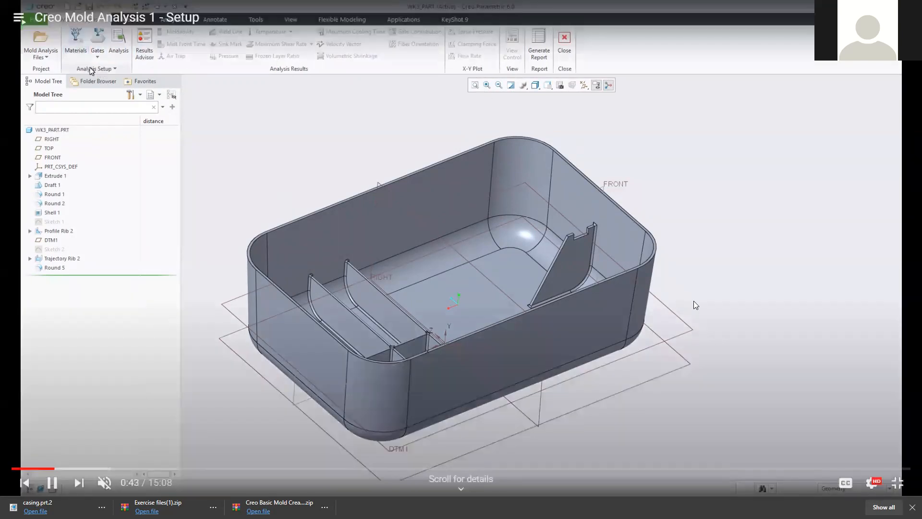
{"action": "left_click", "coordinate": [694, 301]}
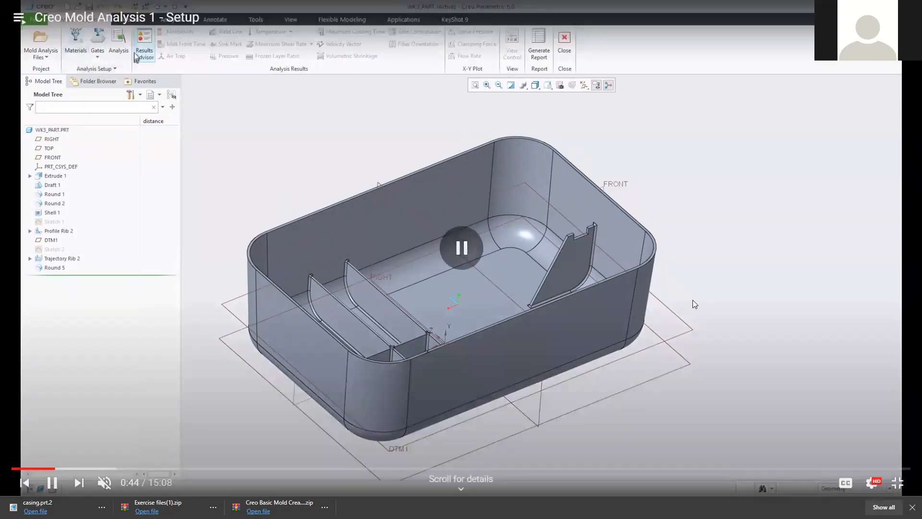
{"action": "left_click", "coordinate": [897, 482]}
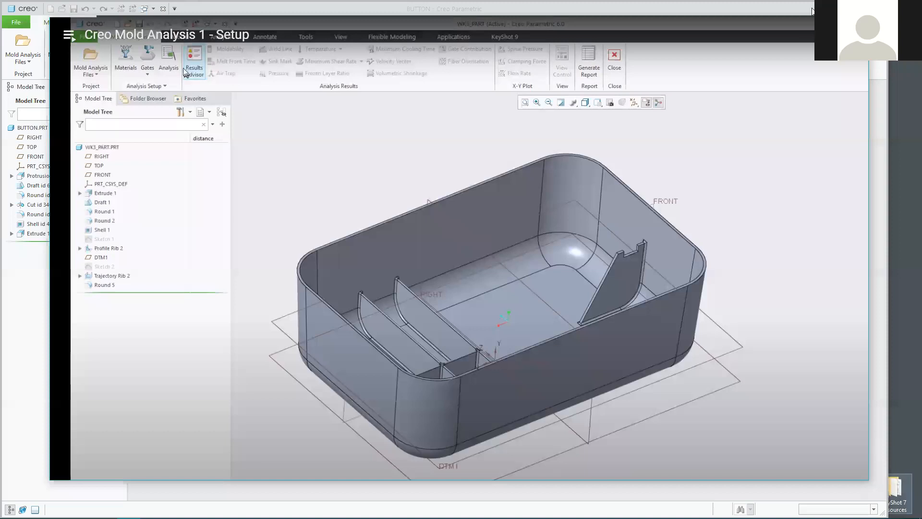
Switch back to Creo, activate the BUTTON window and then bring up the DRAFT_SHELL_RIBS part window.
{"action": "left_click", "coordinate": [811, 28]}
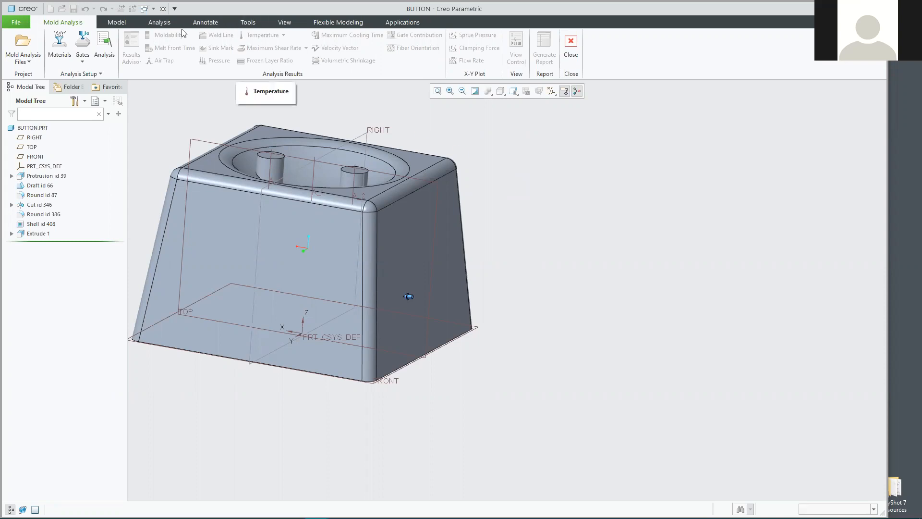
{"action": "left_click", "coordinate": [144, 9]}
{"action": "left_click", "coordinate": [160, 32]}
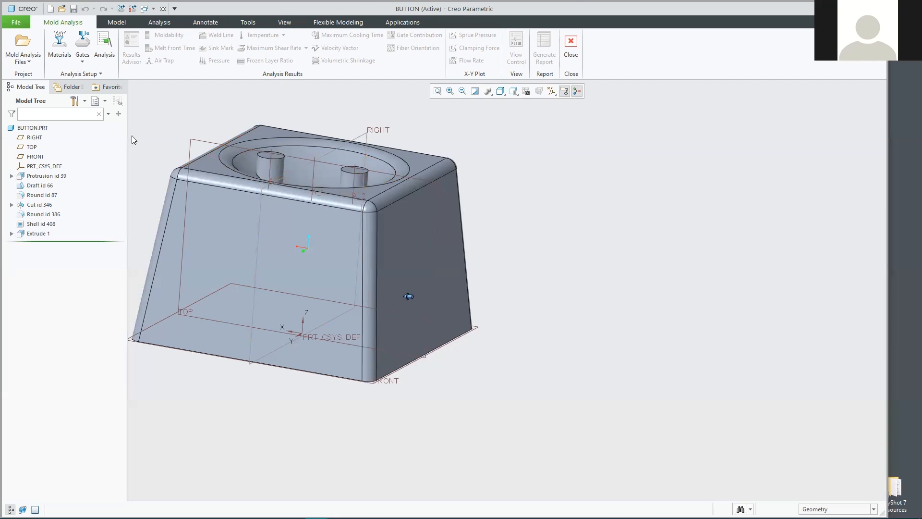
{"action": "scroll", "coordinate": [172, 144], "scroll_direction": "down", "scroll_amount": 3}
{"action": "scroll", "coordinate": [178, 159], "scroll_direction": "up", "scroll_amount": 4}
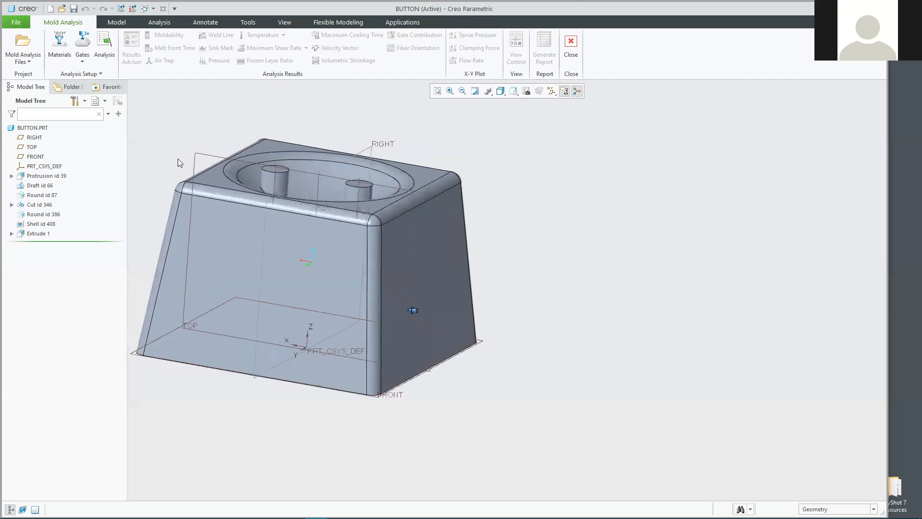
{"action": "middle_click_drag", "start_coordinate": [227, 174], "coordinate": [296, 173], "text": "shift"}
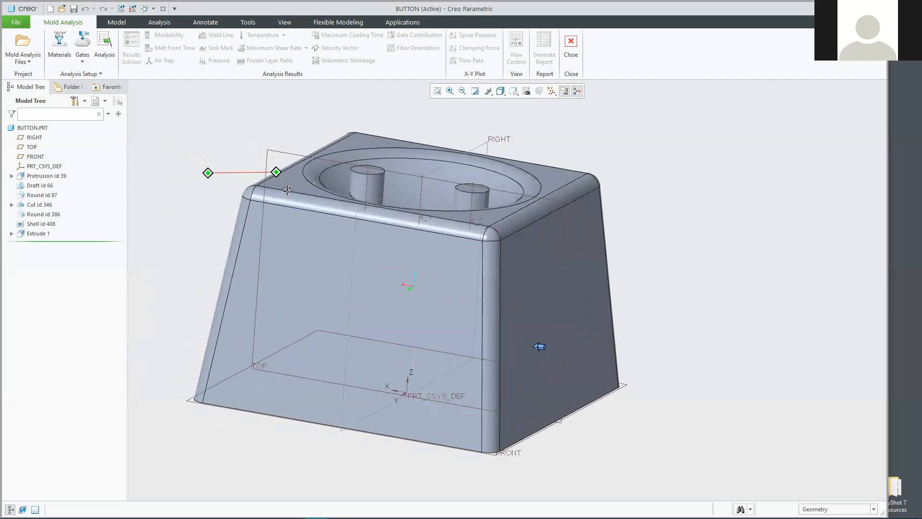
{"action": "key", "text": "ctrl+d"}
{"action": "left_click", "coordinate": [145, 8]}
{"action": "left_click", "coordinate": [173, 21]}
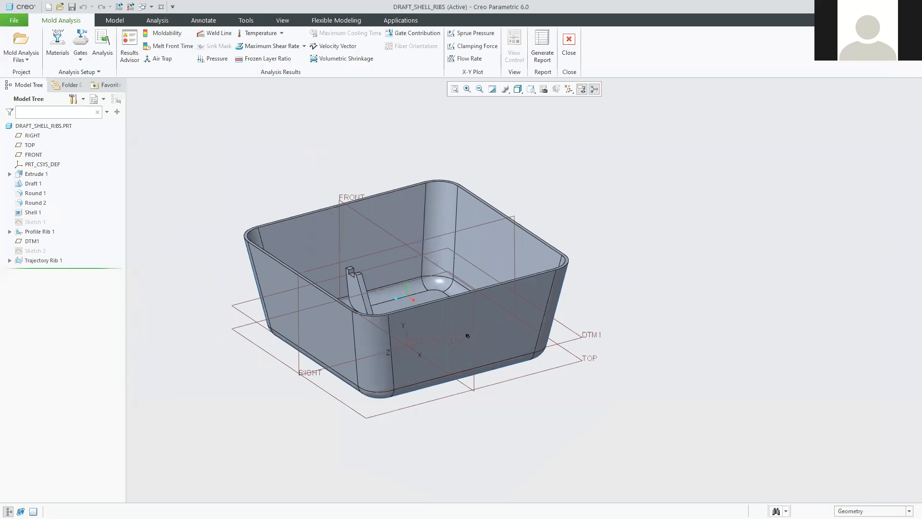
Switch to the browser and look through the mold creation and mold analysis videos in the Adv CAD CAM playlist.
{"action": "key", "text": "alt+Tab"}
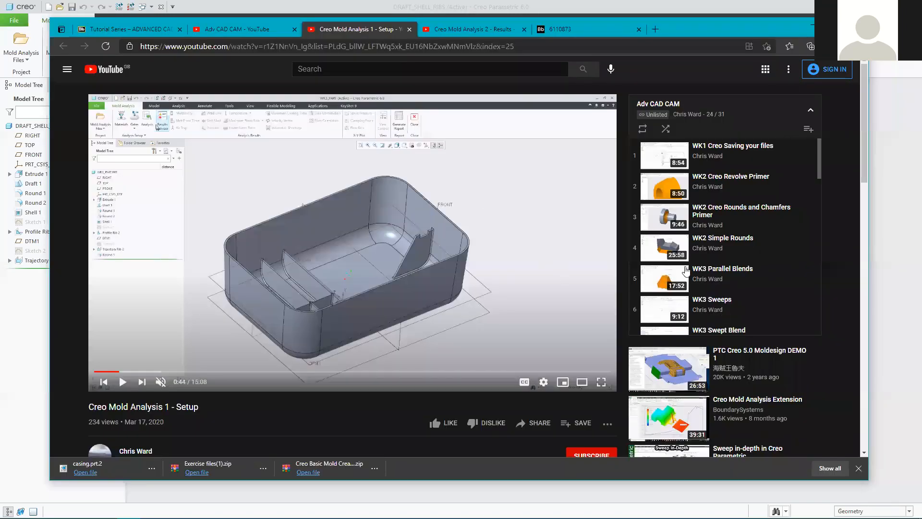
{"action": "scroll", "coordinate": [685, 271], "scroll_direction": "down", "scroll_amount": 5}
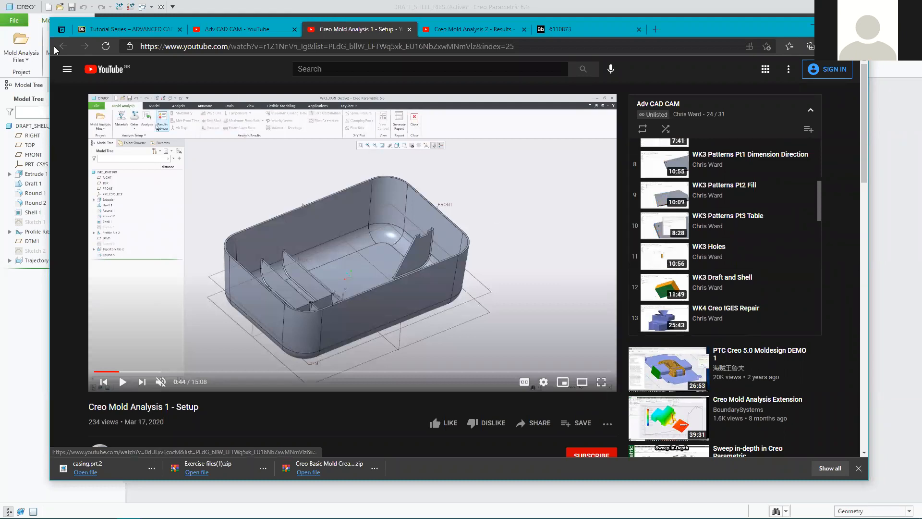
{"action": "left_click", "coordinate": [255, 30]}
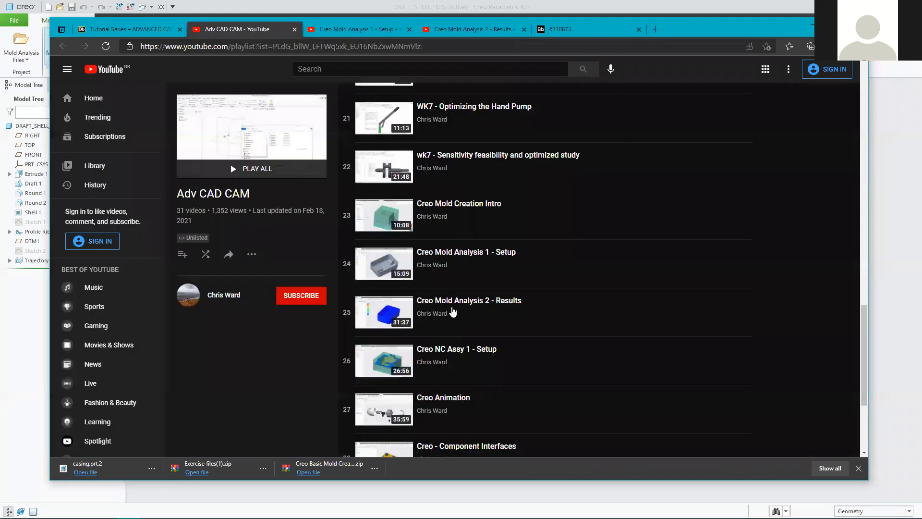
{"action": "scroll", "coordinate": [466, 301], "scroll_direction": "down", "scroll_amount": 5}
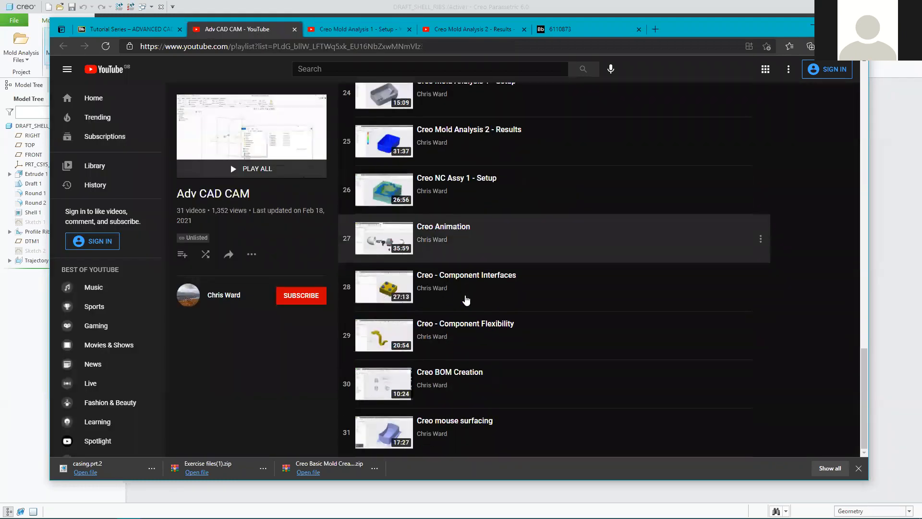
{"action": "scroll", "coordinate": [466, 300], "scroll_direction": "up", "scroll_amount": 5}
{"action": "scroll", "coordinate": [466, 301], "scroll_direction": "down", "scroll_amount": 1}
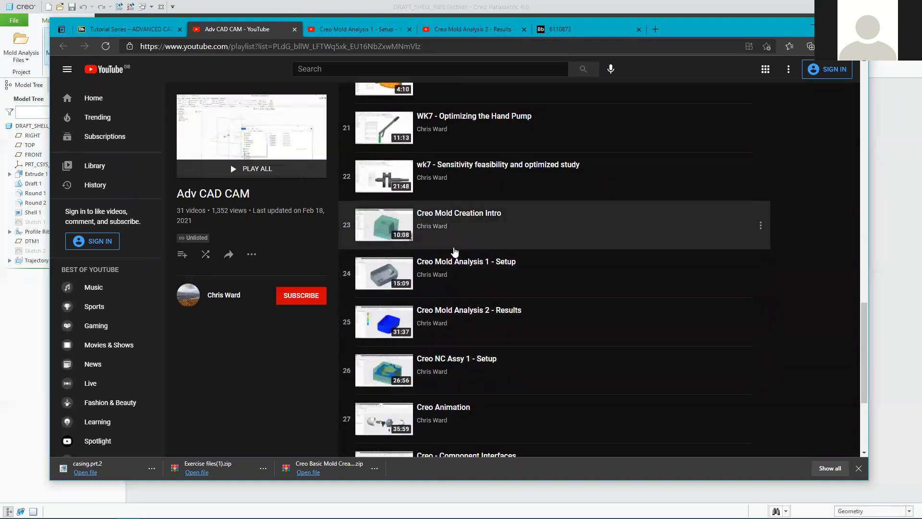
{"action": "scroll", "coordinate": [456, 255], "scroll_direction": "up", "scroll_amount": 1}
Find the Week 8 - Creo Mold Creation & Mold Analysis section on the Tutorial Series course page.
{"action": "left_click", "coordinate": [134, 32]}
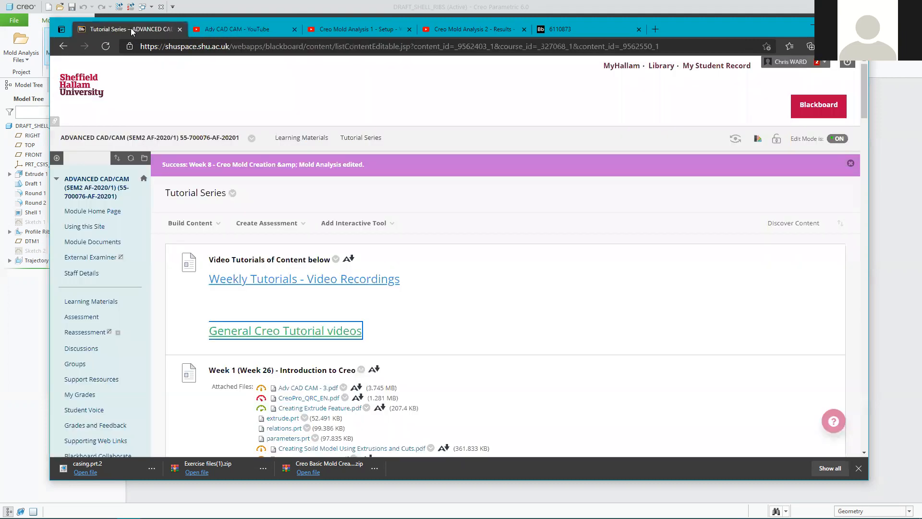
{"action": "scroll", "coordinate": [399, 311], "scroll_direction": "down", "scroll_amount": 5}
{"action": "scroll", "coordinate": [404, 314], "scroll_direction": "down", "scroll_amount": 15}
{"action": "scroll", "coordinate": [404, 315], "scroll_direction": "down", "scroll_amount": 10}
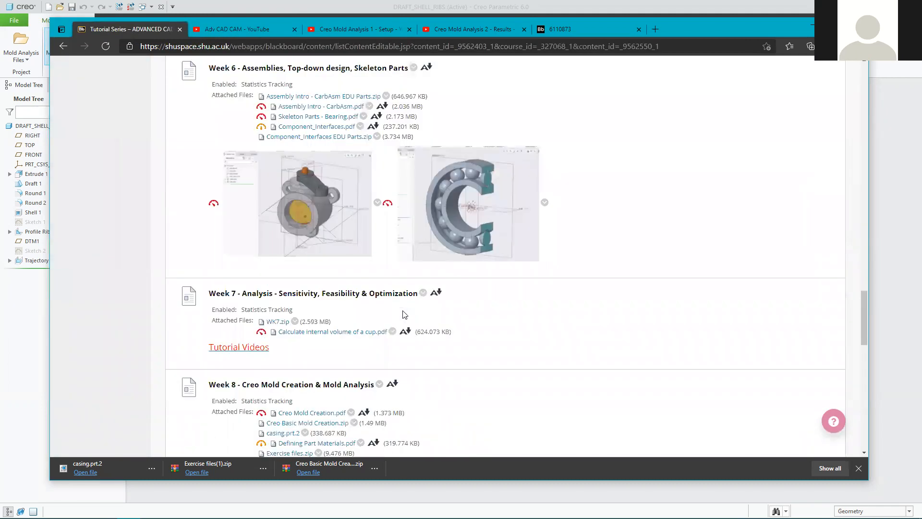
{"action": "scroll", "coordinate": [404, 315], "scroll_direction": "down", "scroll_amount": 7}
{"action": "scroll", "coordinate": [267, 186], "scroll_direction": "up", "scroll_amount": 2}
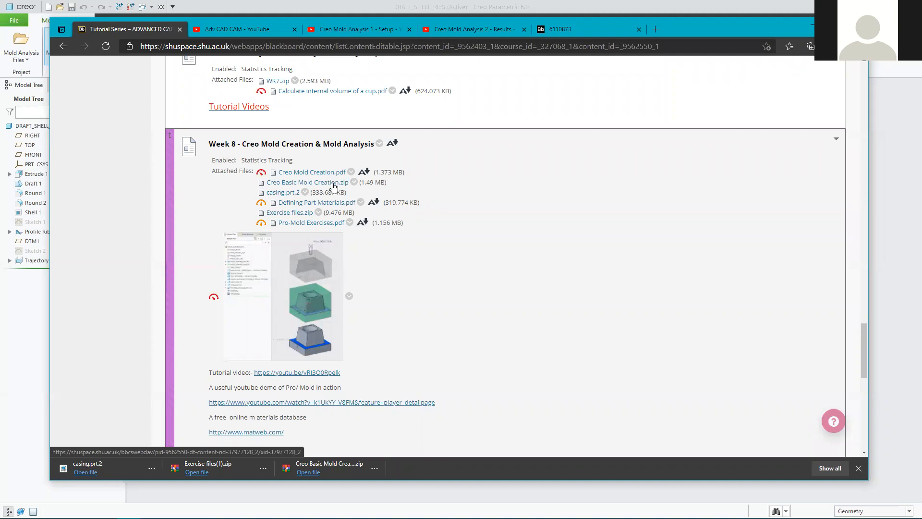
Open Pro-Mold Exercises.pdf from the Week 8 attachments in a new tab and show the document.
{"action": "middle_click", "coordinate": [312, 224]}
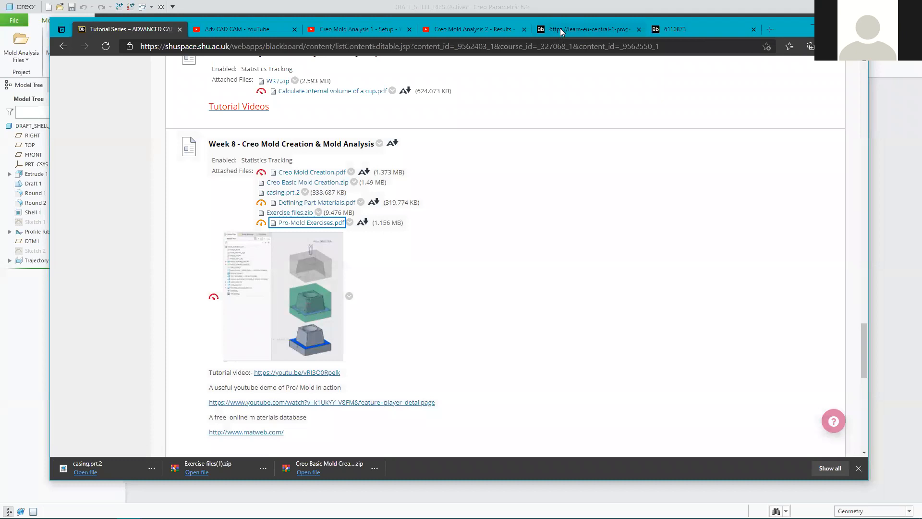
{"action": "left_click", "coordinate": [589, 29]}
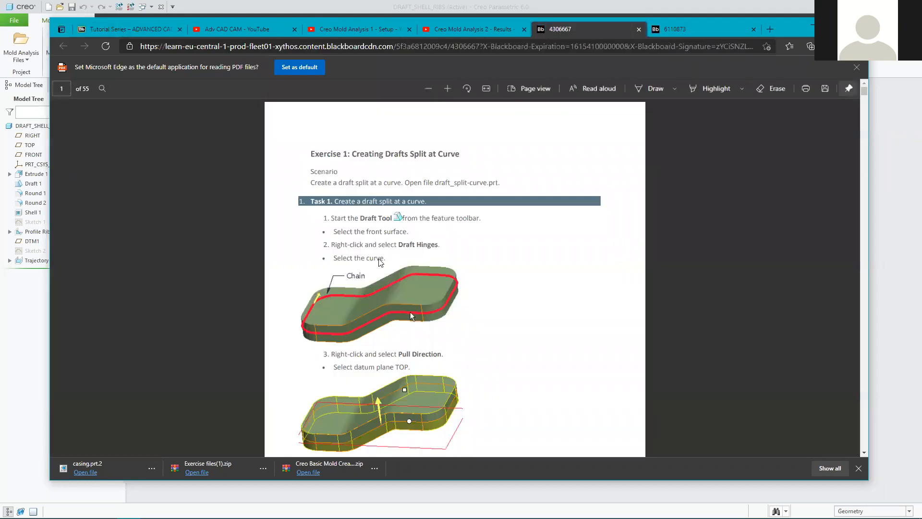
{"action": "left_click", "coordinate": [138, 30]}
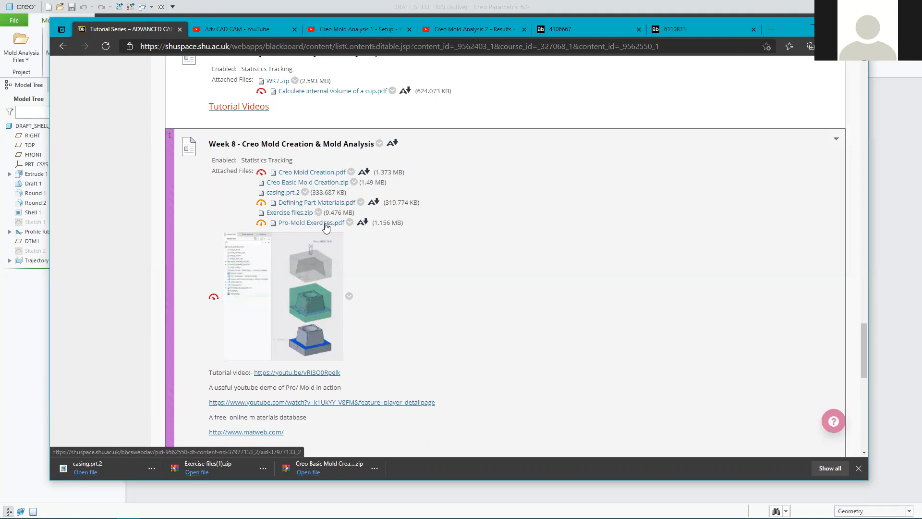
{"action": "left_click", "coordinate": [296, 223]}
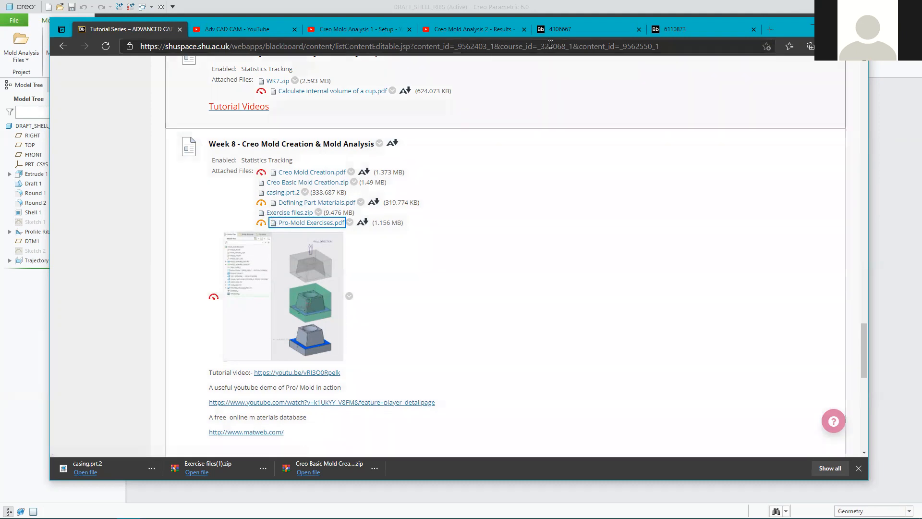
{"action": "left_click", "coordinate": [560, 30]}
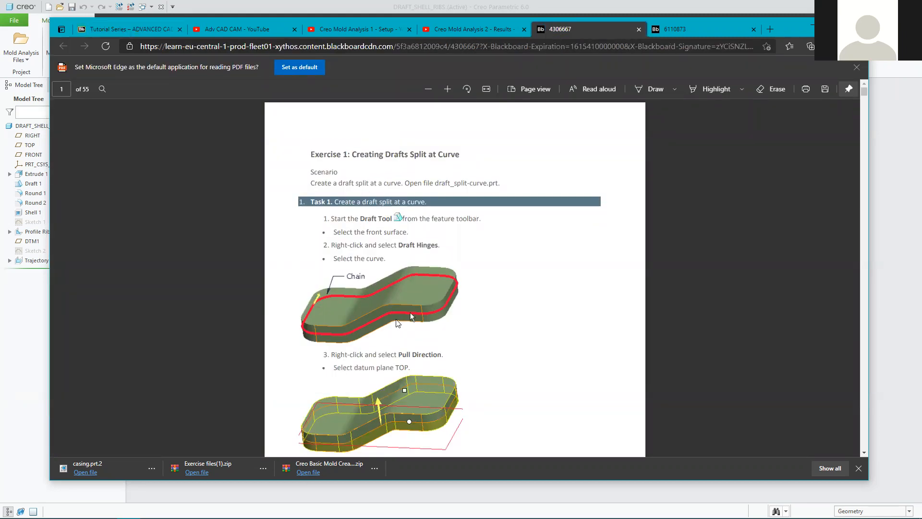
Skim Exercise 1 on drafts split at a curve and the start of Exercise 2 on drafts split at a surface.
{"action": "scroll", "coordinate": [404, 327], "scroll_direction": "down", "scroll_amount": 6}
{"action": "scroll", "coordinate": [373, 304], "scroll_direction": "down", "scroll_amount": 10}
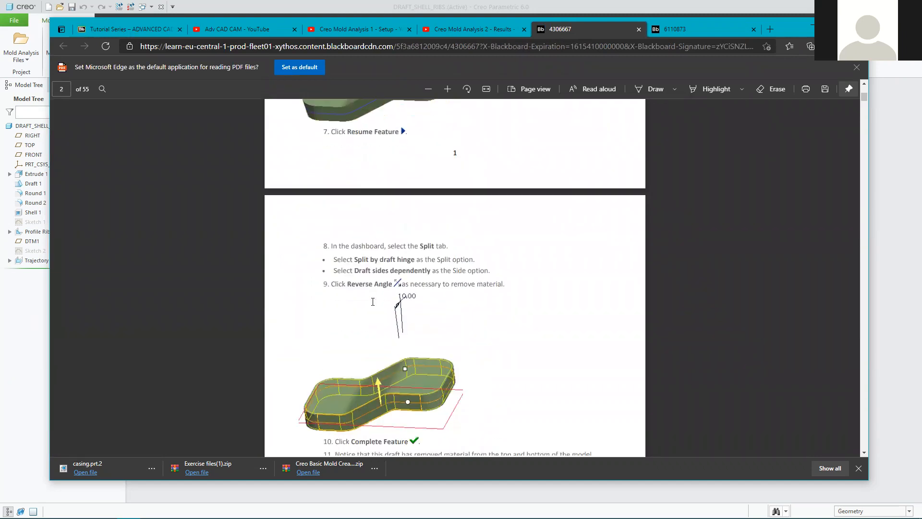
{"action": "scroll", "coordinate": [373, 302], "scroll_direction": "down", "scroll_amount": 5}
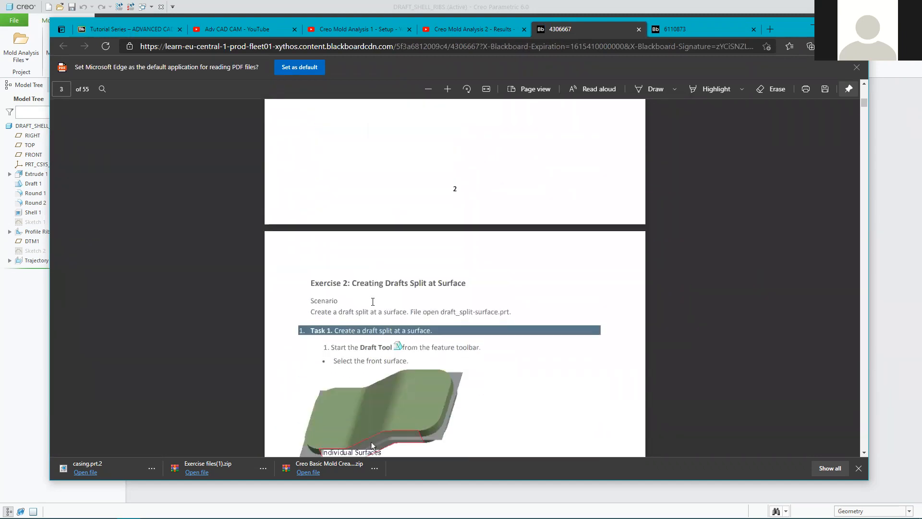
{"action": "scroll", "coordinate": [373, 310], "scroll_direction": "up", "scroll_amount": 11}
{"action": "scroll", "coordinate": [373, 317], "scroll_direction": "up", "scroll_amount": 17}
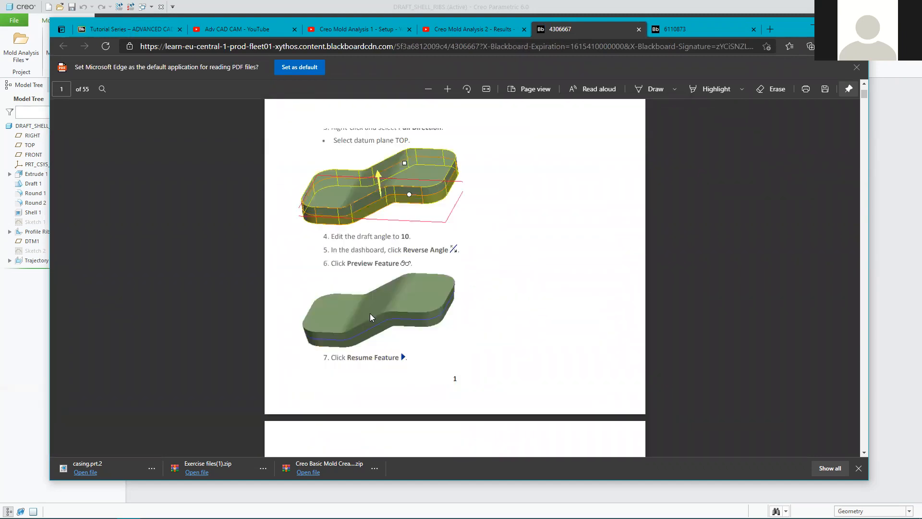
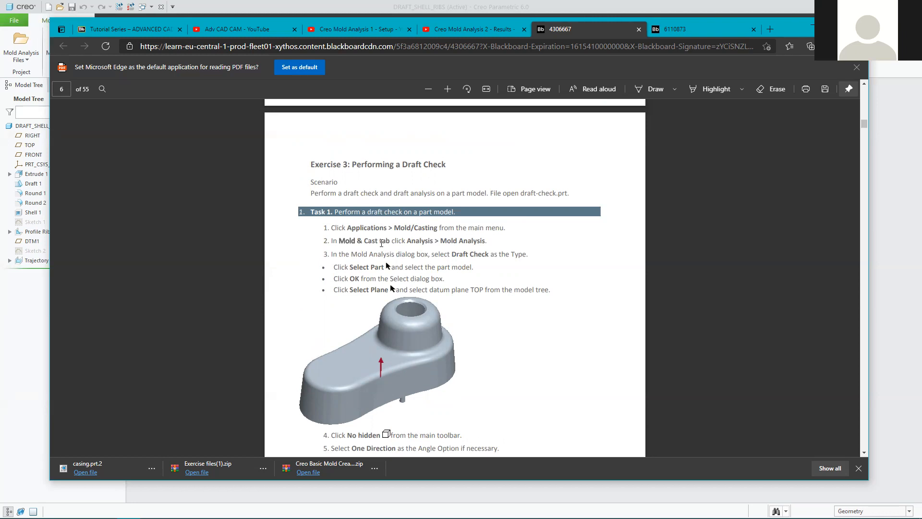
Review the tasks of Exercise 3: Performing a Draft Check, highlighting its first instructions.
{"action": "scroll", "coordinate": [425, 284], "scroll_direction": "down", "scroll_amount": 1}
{"action": "left_click_drag", "start_coordinate": [338, 154], "coordinate": [491, 391]}
{"action": "scroll", "coordinate": [391, 361], "scroll_direction": "down", "scroll_amount": 1}
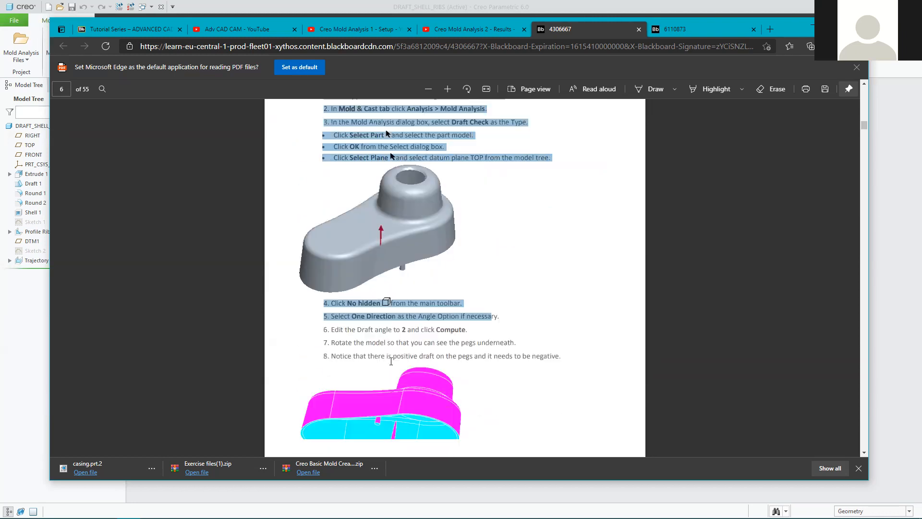
{"action": "scroll", "coordinate": [391, 361], "scroll_direction": "down", "scroll_amount": 3}
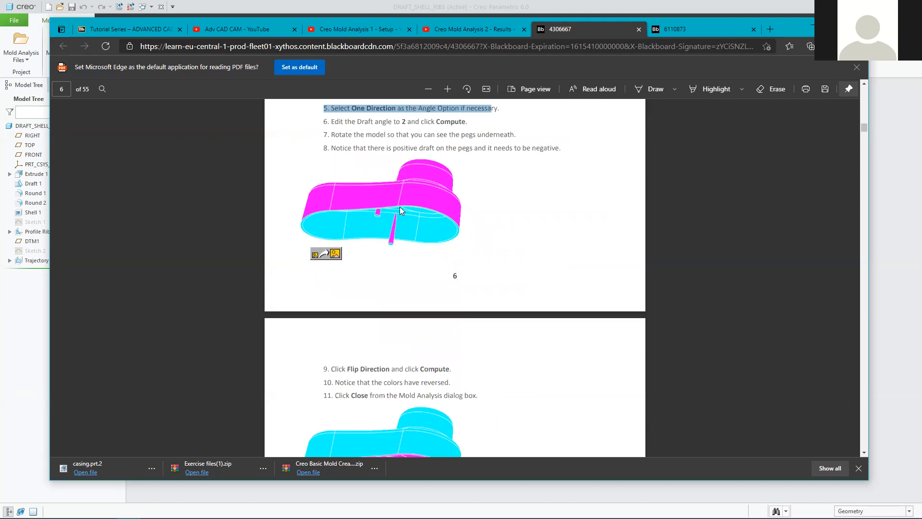
{"action": "scroll", "coordinate": [404, 283], "scroll_direction": "down", "scroll_amount": 7}
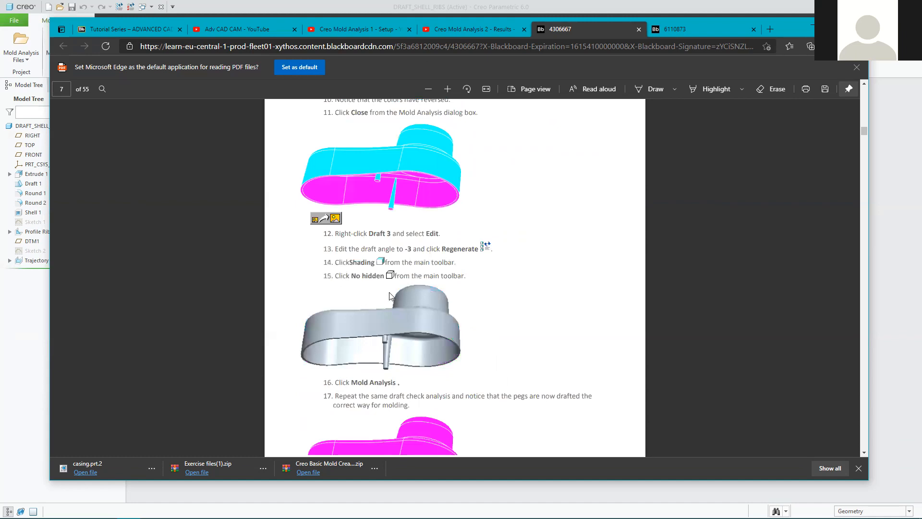
{"action": "scroll", "coordinate": [388, 300], "scroll_direction": "down", "scroll_amount": 10}
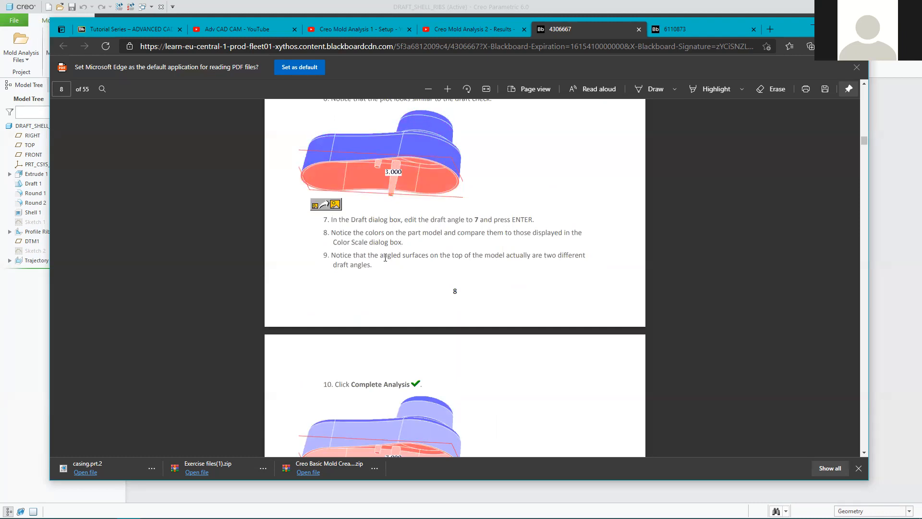
{"action": "scroll", "coordinate": [386, 256], "scroll_direction": "down", "scroll_amount": 15}
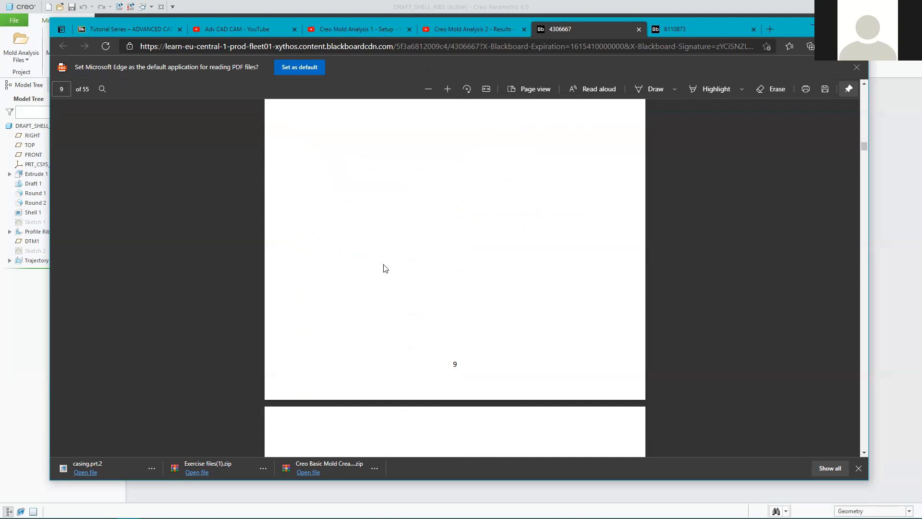
Review Exercise 4: Creating New Mold Models in the exercises PDF, highlighting the Task 1 instructions and skimming Task 2 on selecting a different template.
{"action": "scroll", "coordinate": [384, 265], "scroll_direction": "up", "scroll_amount": 1}
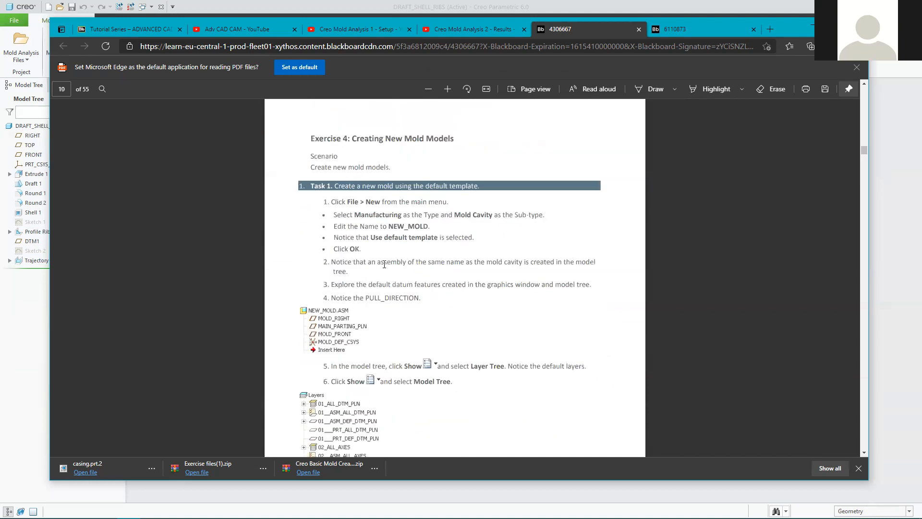
{"action": "left_click_drag", "start_coordinate": [318, 139], "coordinate": [547, 367]}
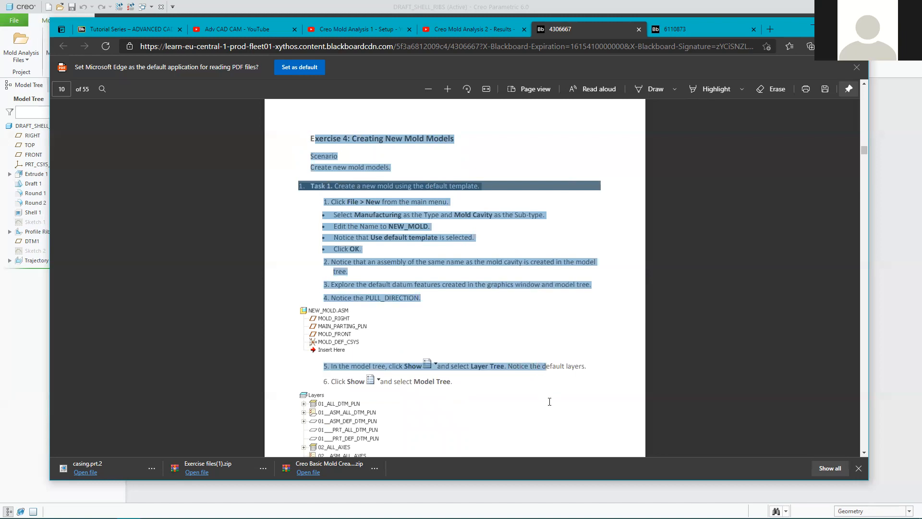
{"action": "scroll", "coordinate": [529, 373], "scroll_direction": "down", "scroll_amount": 1}
{"action": "scroll", "coordinate": [528, 373], "scroll_direction": "down", "scroll_amount": 2}
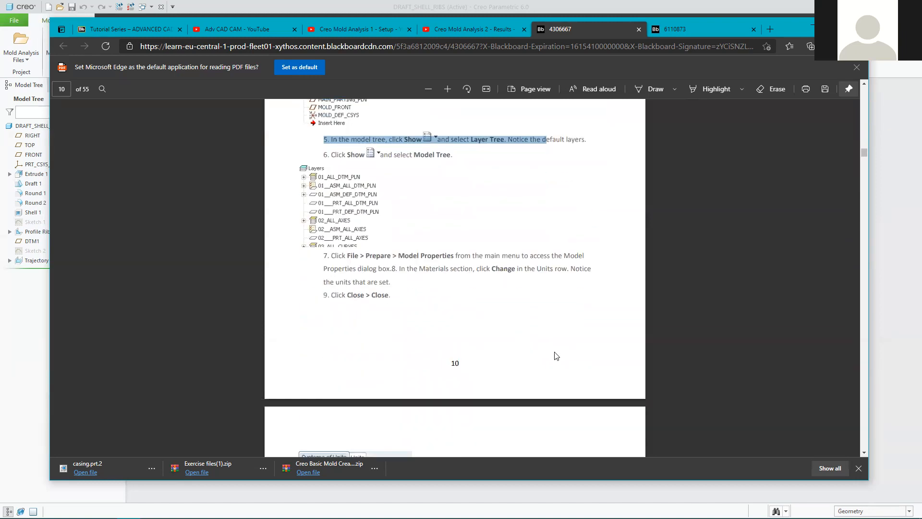
{"action": "scroll", "coordinate": [537, 293], "scroll_direction": "down", "scroll_amount": 5}
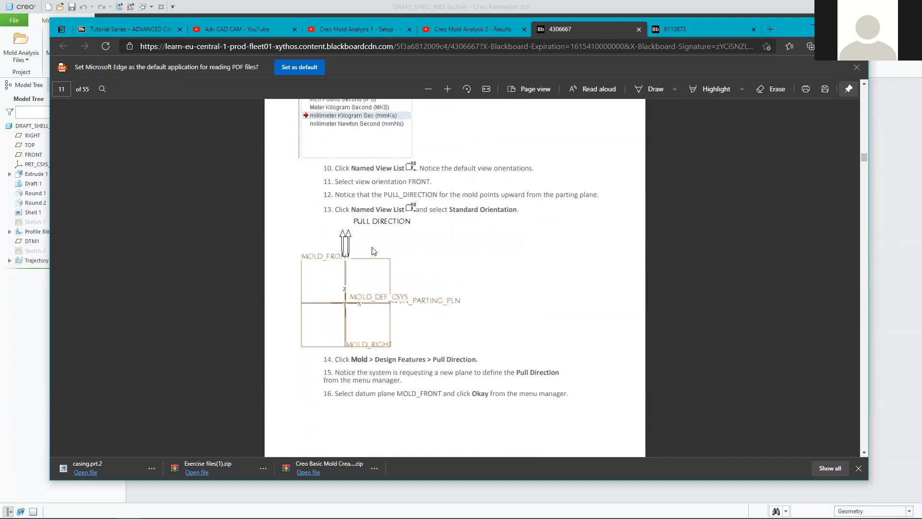
{"action": "scroll", "coordinate": [415, 255], "scroll_direction": "down", "scroll_amount": 5}
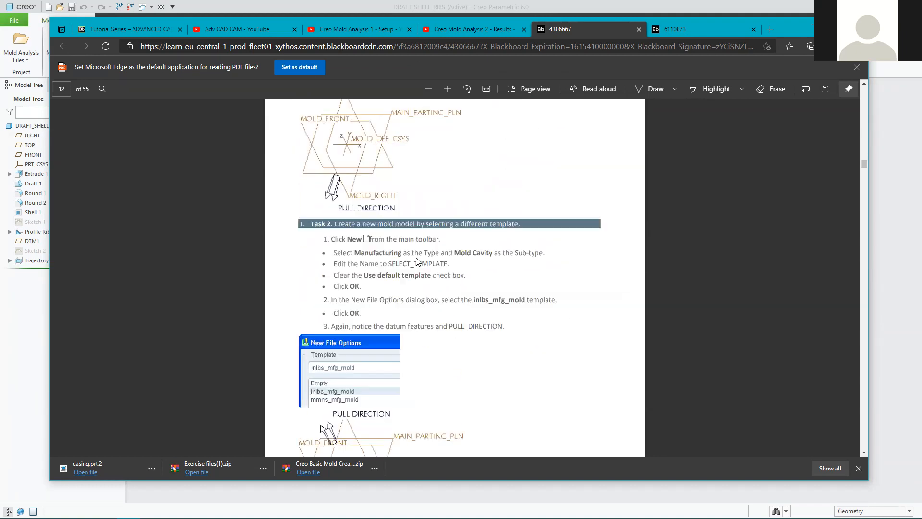
{"action": "scroll", "coordinate": [417, 260], "scroll_direction": "down", "scroll_amount": 10}
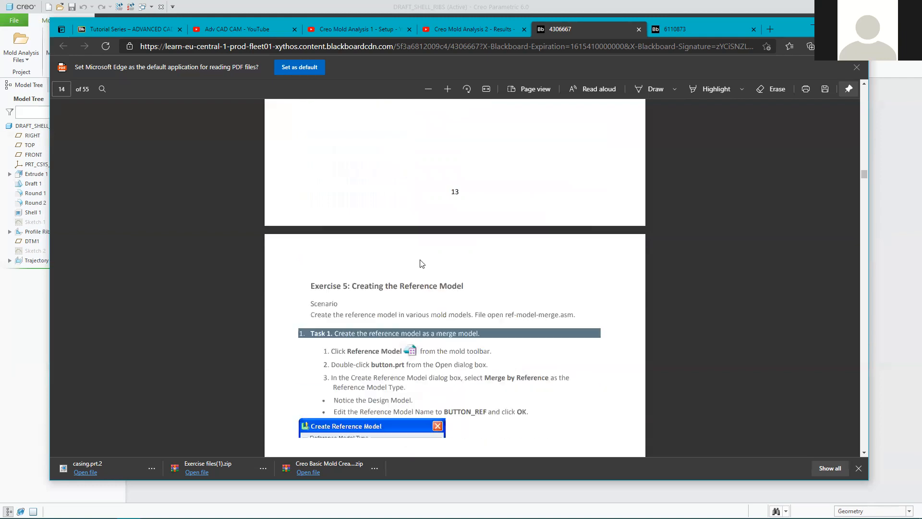
Skim the merge, same model and inheritance tasks of Exercise 5: Creating the Reference Model.
{"action": "scroll", "coordinate": [351, 186], "scroll_direction": "down", "scroll_amount": 3}
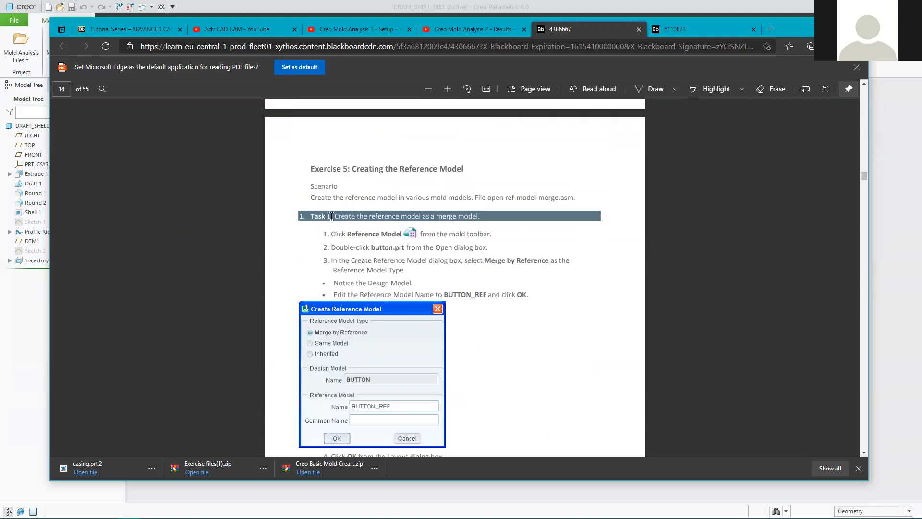
{"action": "scroll", "coordinate": [433, 333], "scroll_direction": "down", "scroll_amount": 15}
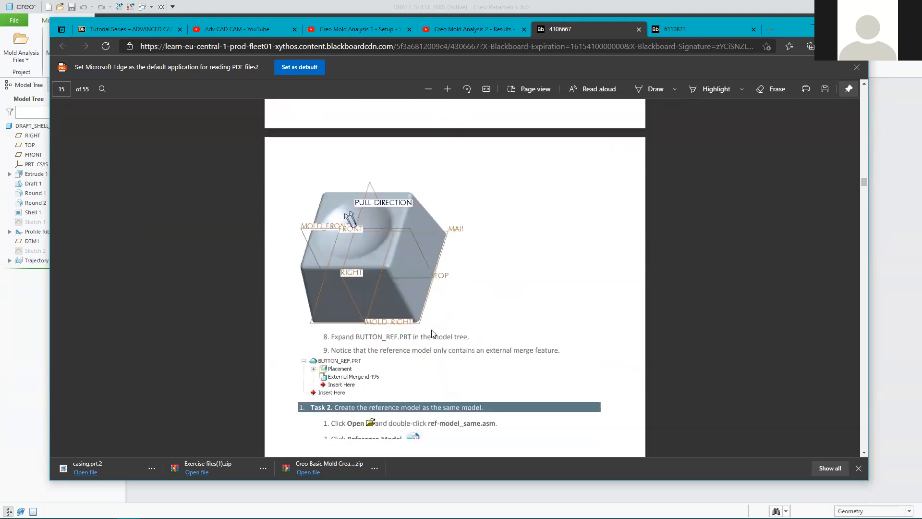
{"action": "scroll", "coordinate": [434, 333], "scroll_direction": "up", "scroll_amount": 4}
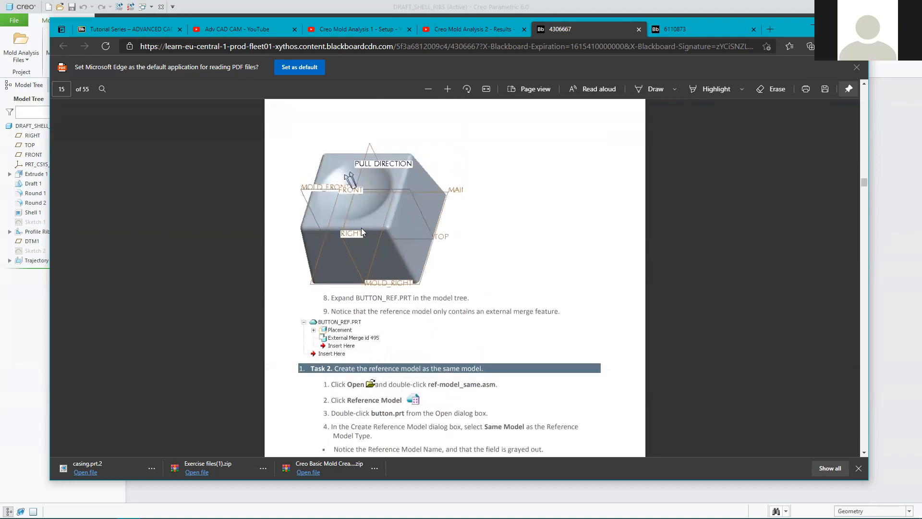
{"action": "scroll", "coordinate": [435, 311], "scroll_direction": "down", "scroll_amount": 15}
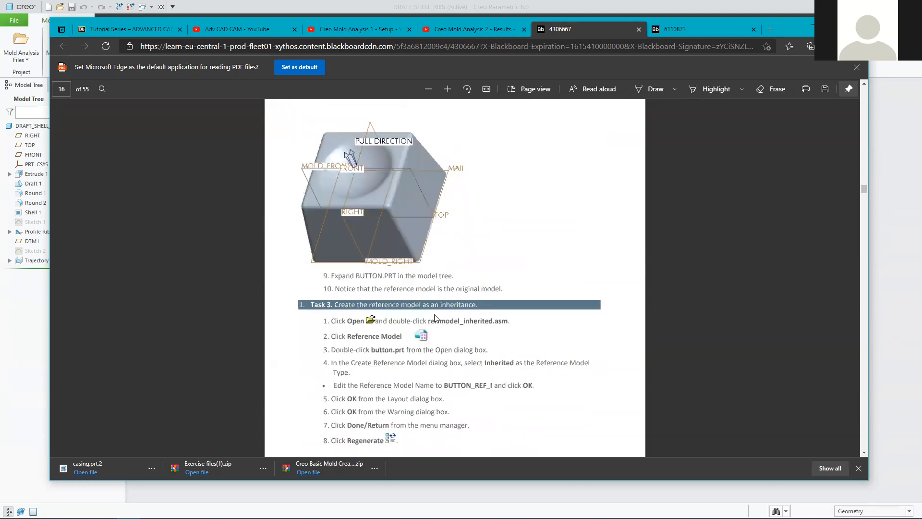
{"action": "scroll", "coordinate": [433, 309], "scroll_direction": "up", "scroll_amount": 7}
Return to the Tutorial Series course page and look over the Week 9 section on setting up basic milling sequences.
{"action": "left_click", "coordinate": [131, 29]}
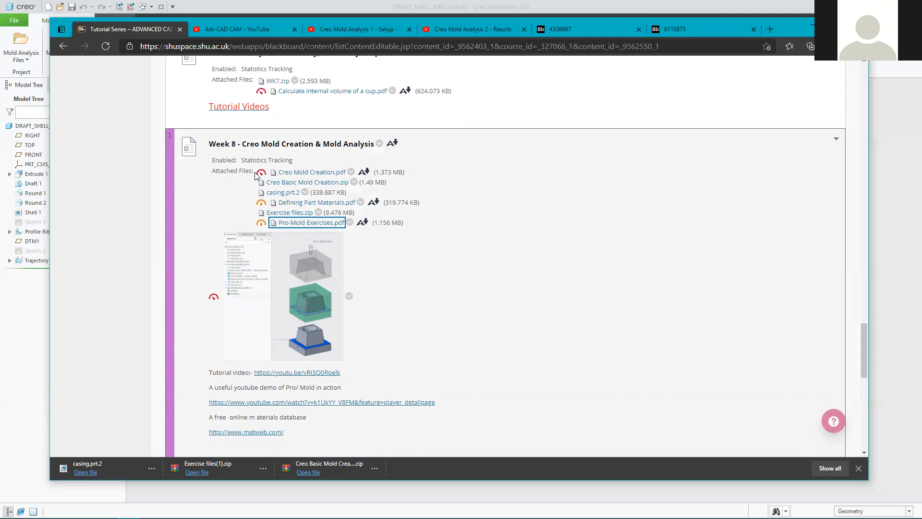
{"action": "scroll", "coordinate": [340, 237], "scroll_direction": "down", "scroll_amount": 5}
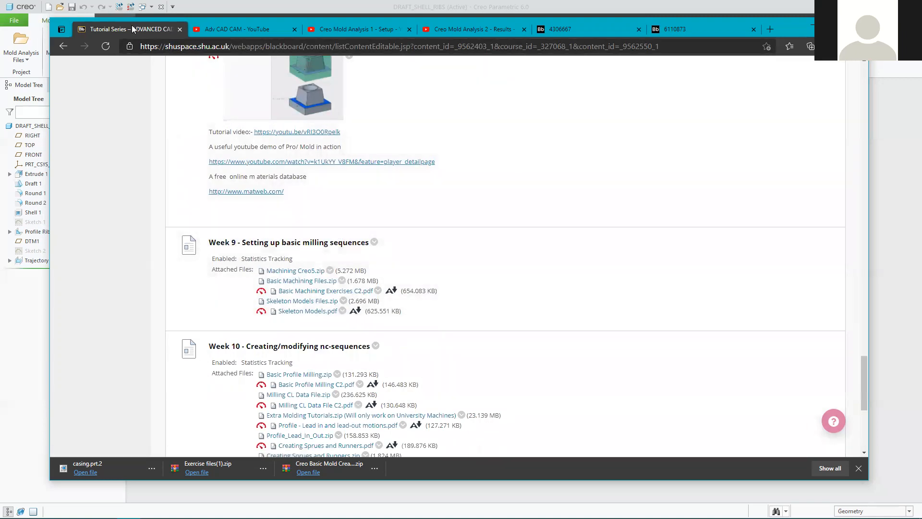
Open the Creo NC Assy 1 - Setup video from the Adv CAD CAM playlist in a new tab and bring it up.
{"action": "left_click", "coordinate": [241, 29]}
{"action": "scroll", "coordinate": [433, 214], "scroll_direction": "down", "scroll_amount": 3}
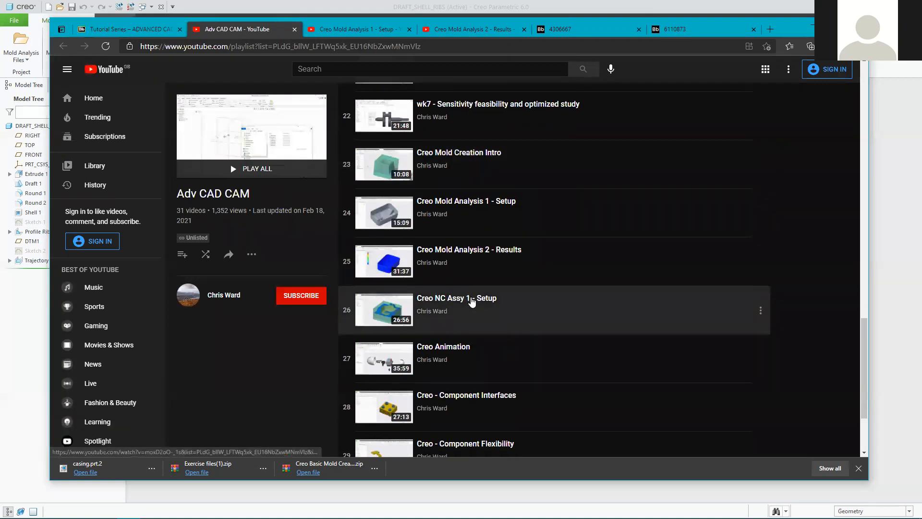
{"action": "middle_click", "coordinate": [469, 300]}
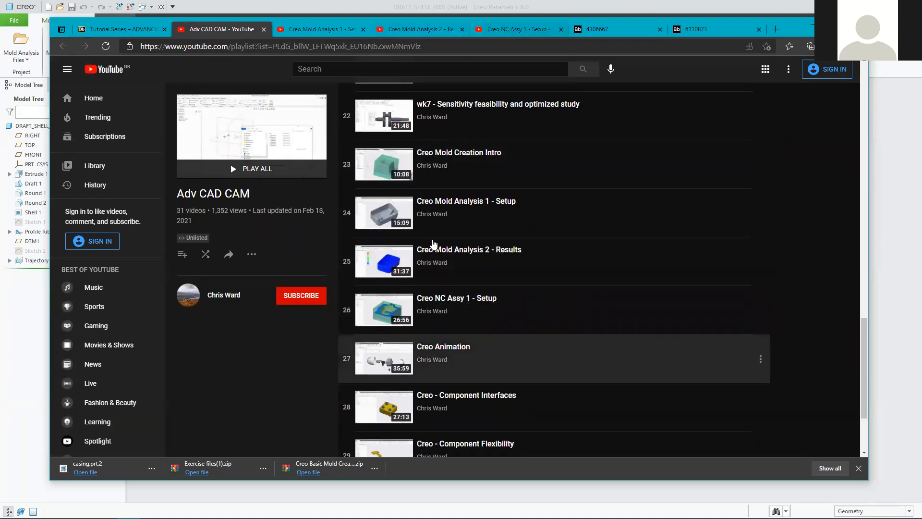
{"action": "left_click", "coordinate": [509, 29]}
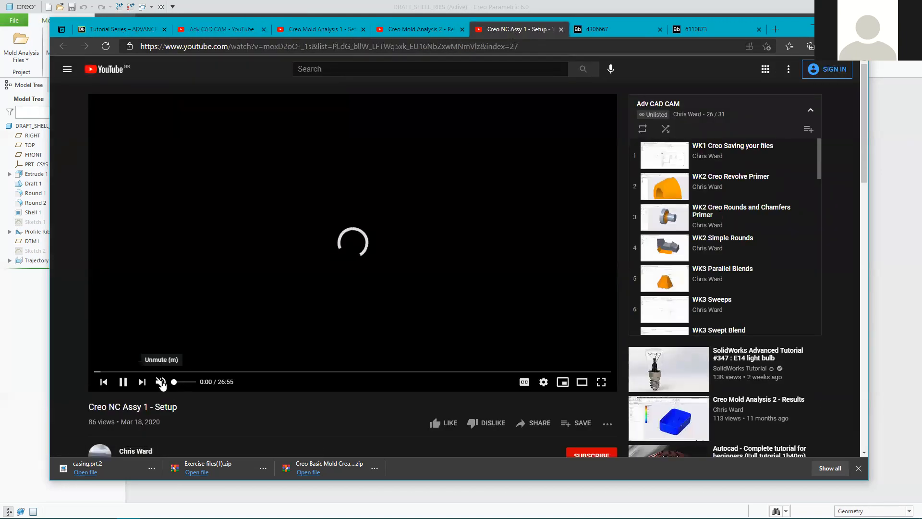
{"action": "left_click", "coordinate": [398, 30]}
{"action": "left_click", "coordinate": [217, 31]}
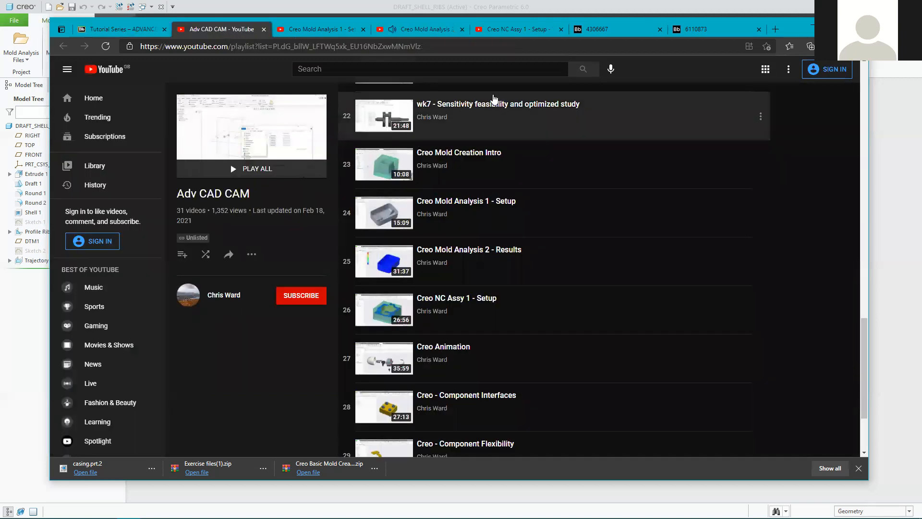
{"action": "left_click", "coordinate": [504, 29]}
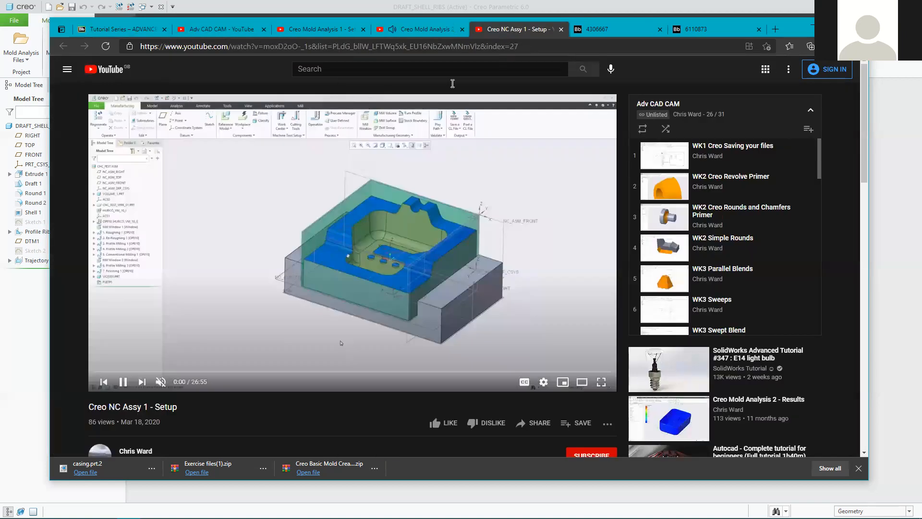
Watch the opening of the Creo NC Assy 1 - Setup video, pause it on the NC assembly, and switch back to Creo.
{"action": "left_click", "coordinate": [161, 382]}
{"action": "left_click", "coordinate": [392, 29]}
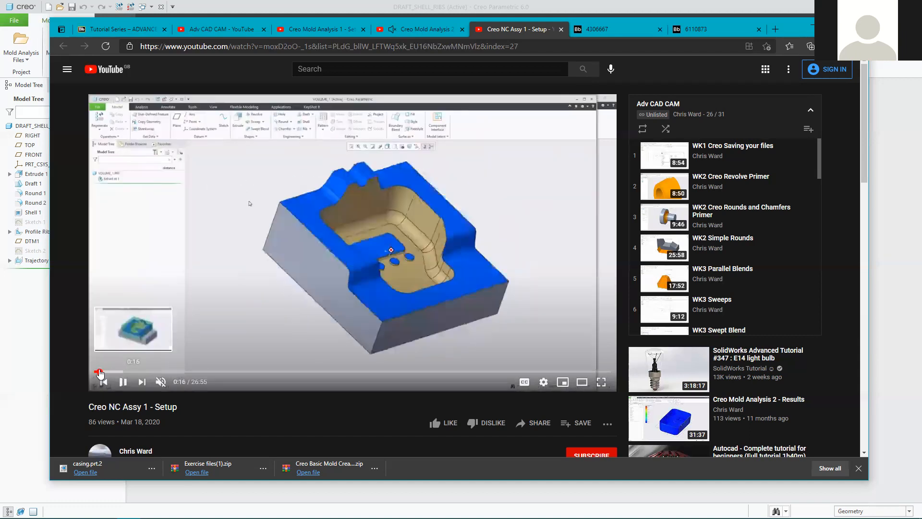
{"action": "left_click", "coordinate": [99, 371]}
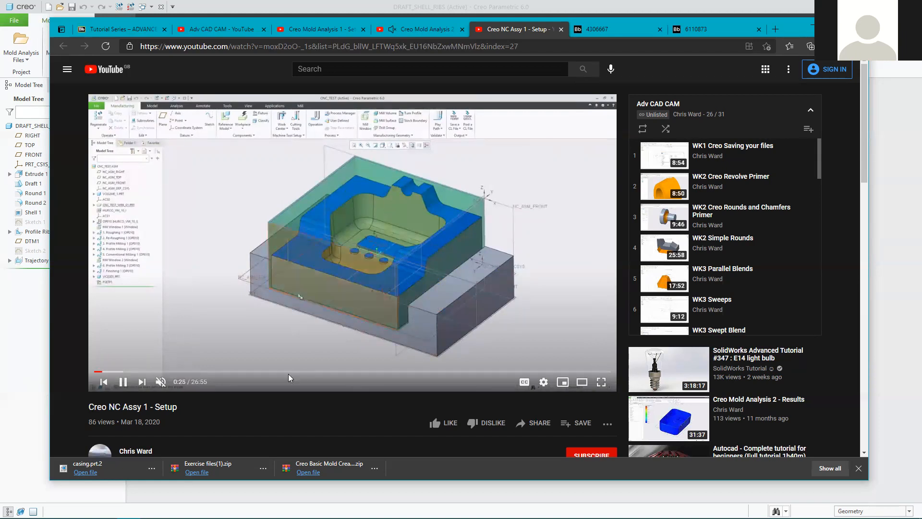
{"action": "left_click", "coordinate": [249, 342]}
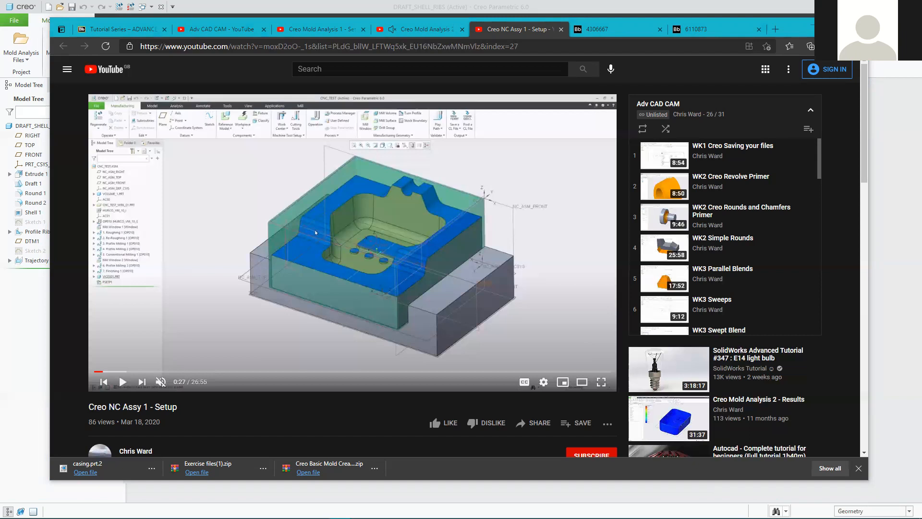
{"action": "left_click", "coordinate": [812, 31]}
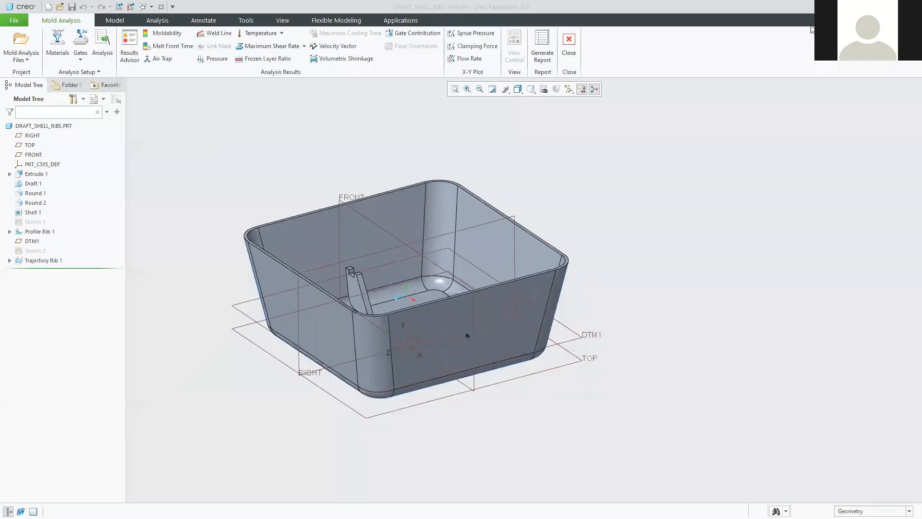